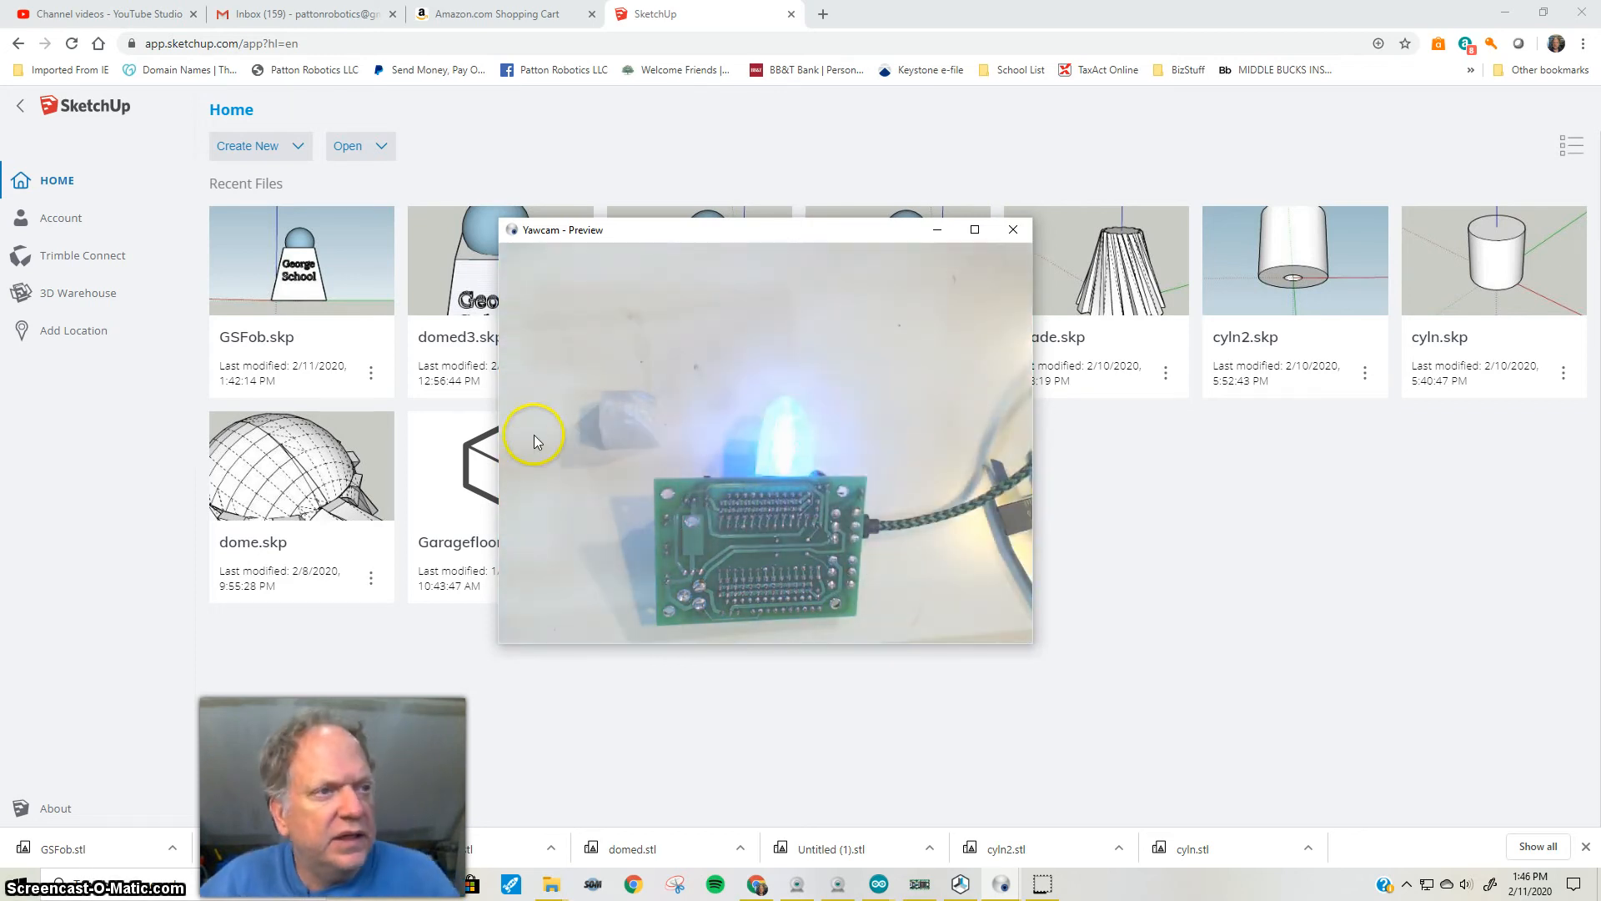
Create a new model from the Simple Template - Millimeters and delete the default human figure
left_click_drag(648, 238, 1600, 296)
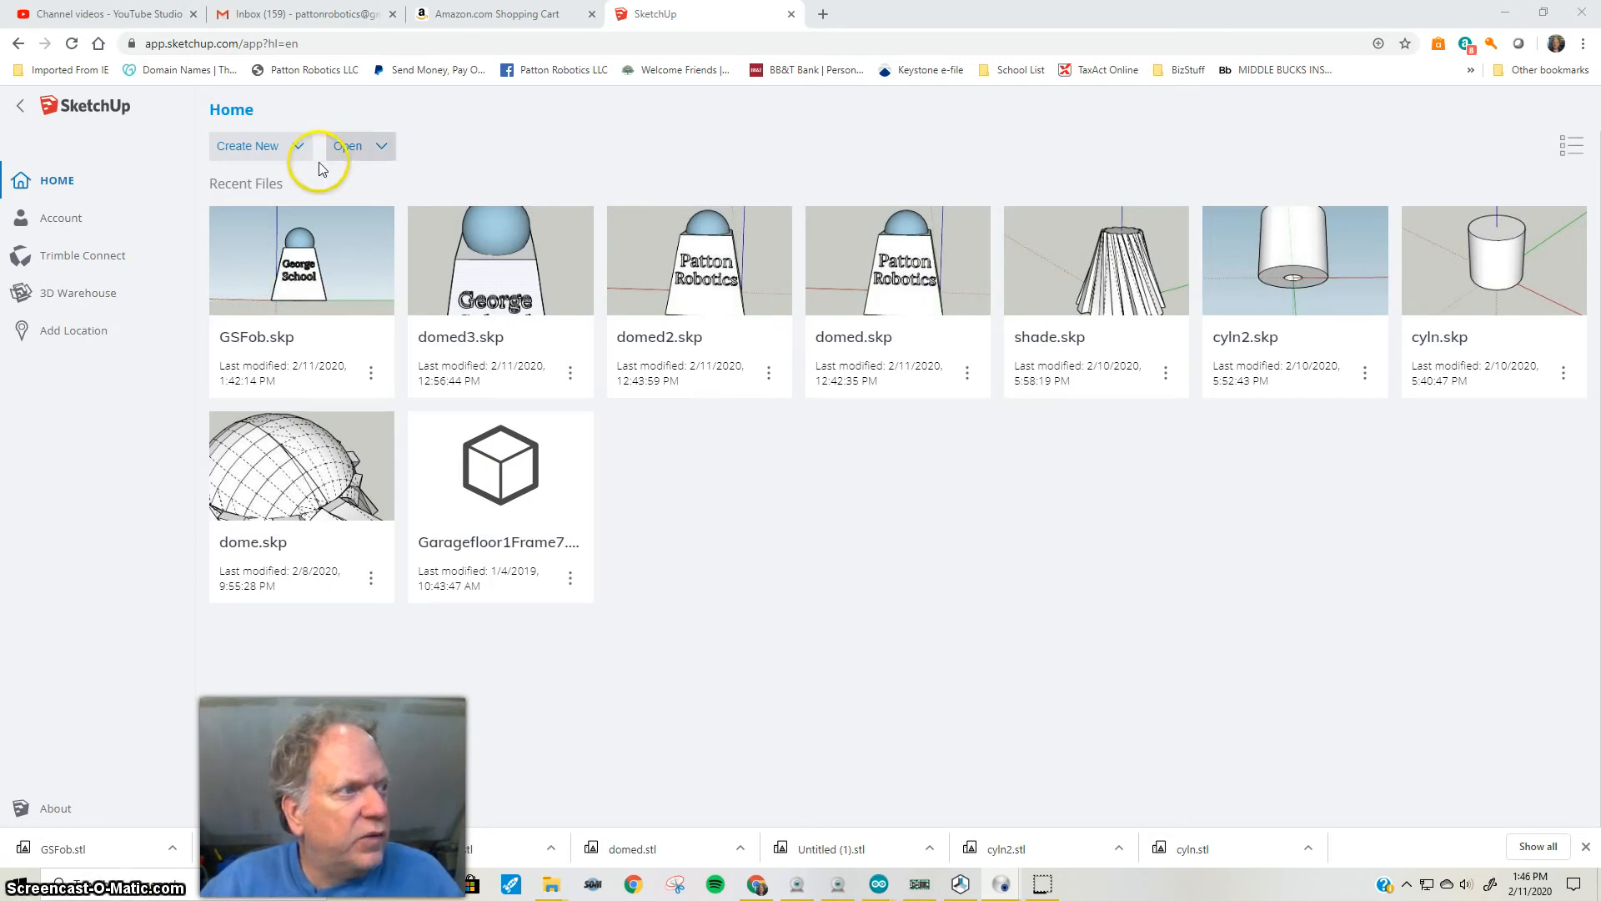
left_click(295, 154)
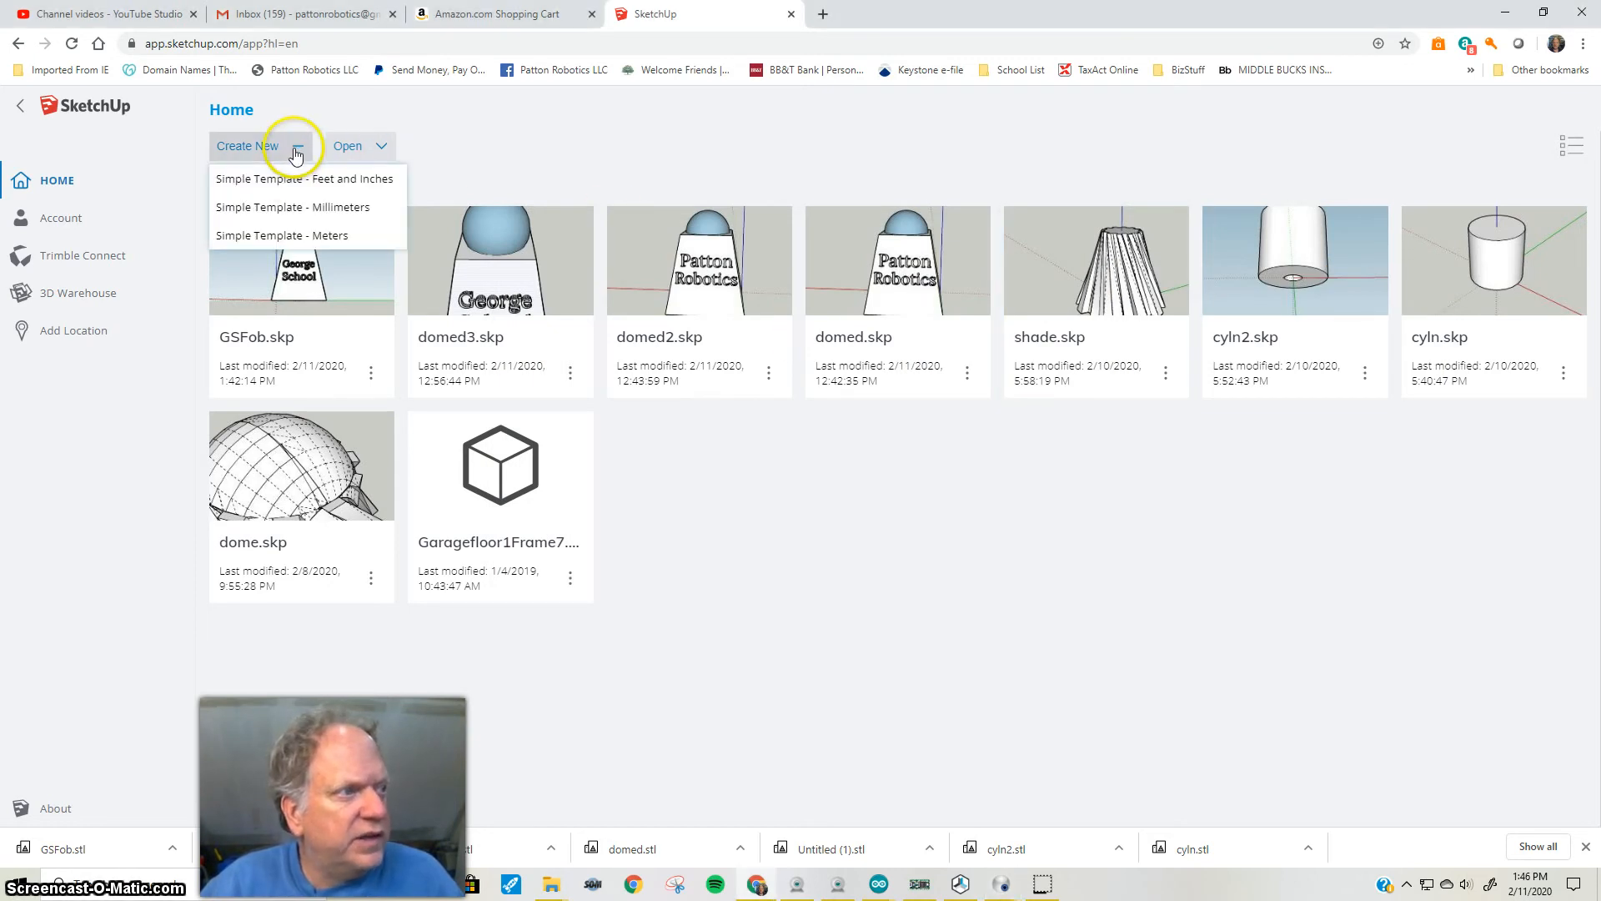
left_click(295, 213)
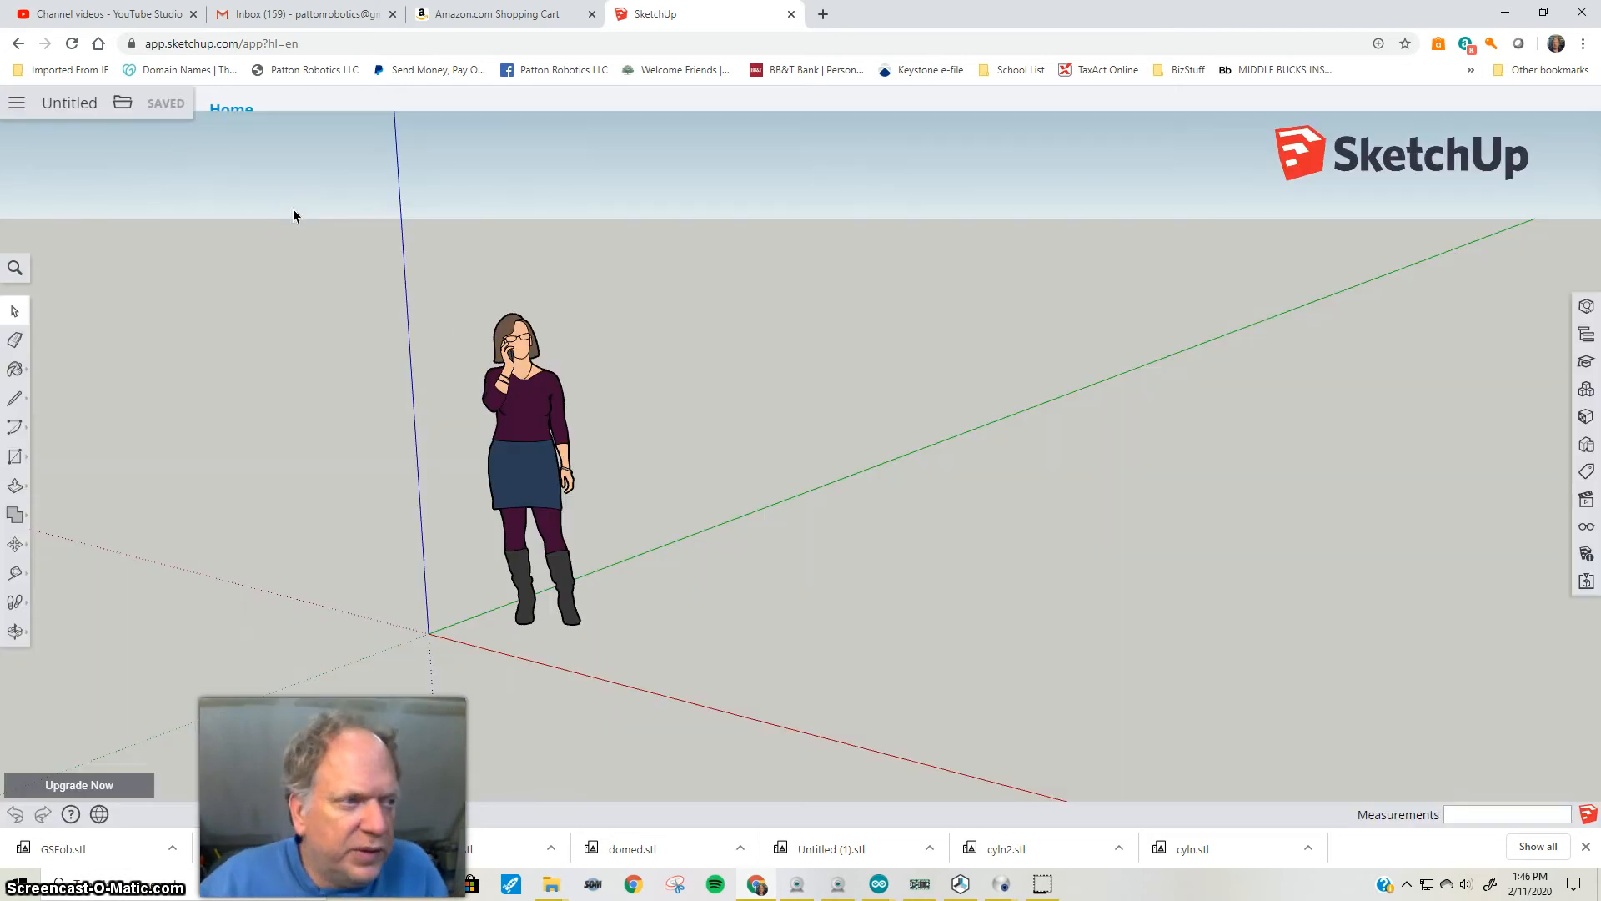
left_click(560, 429)
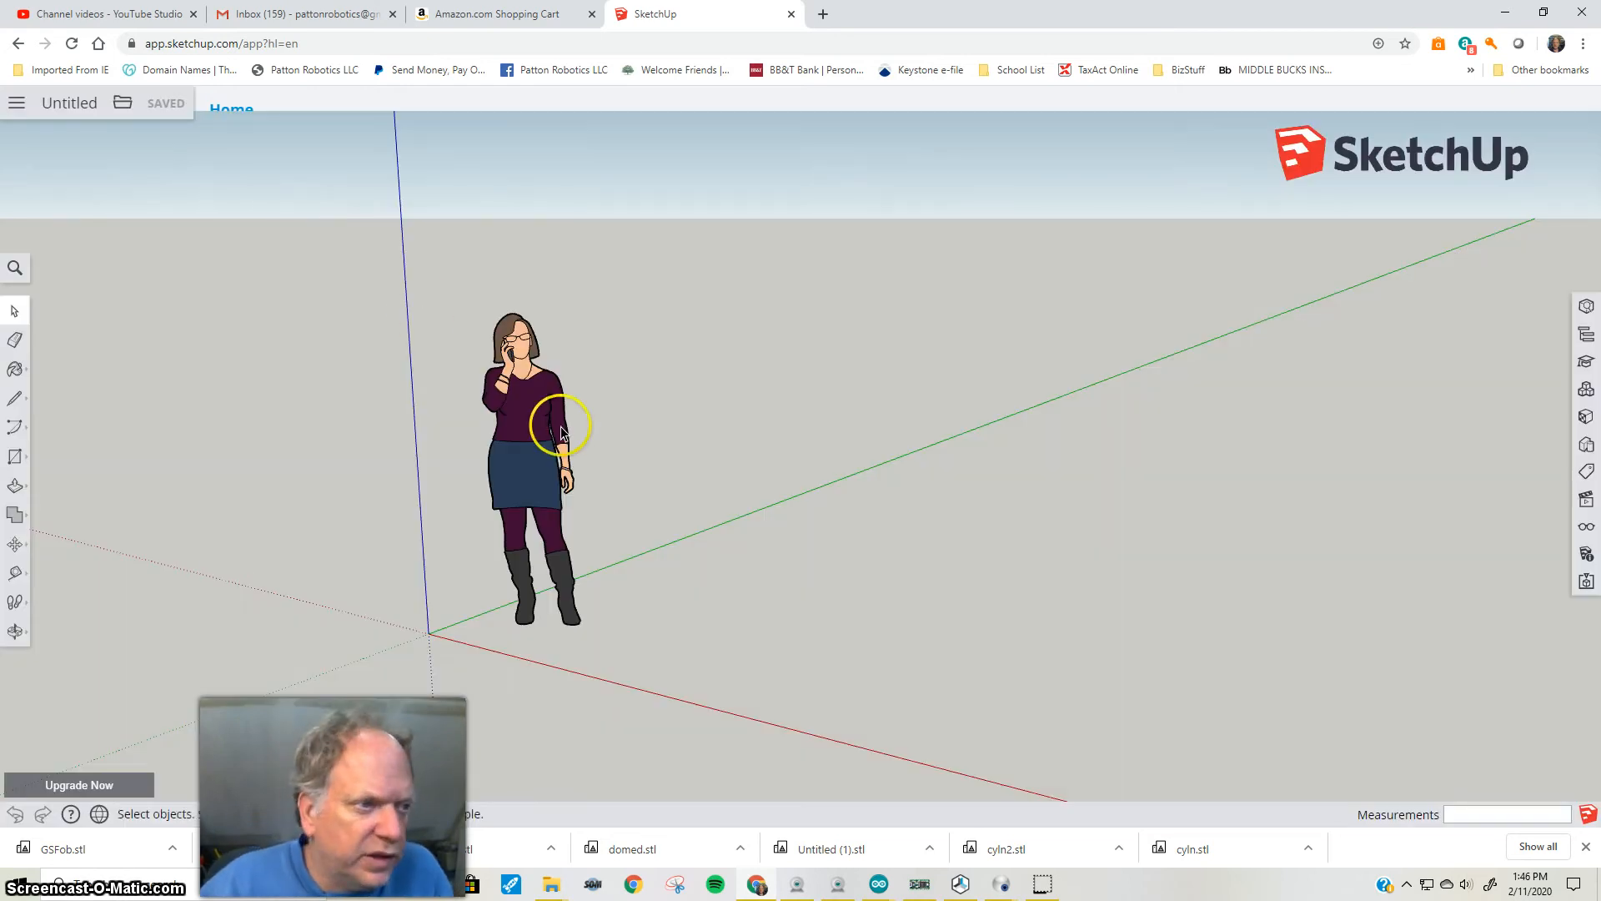
key("Delete")
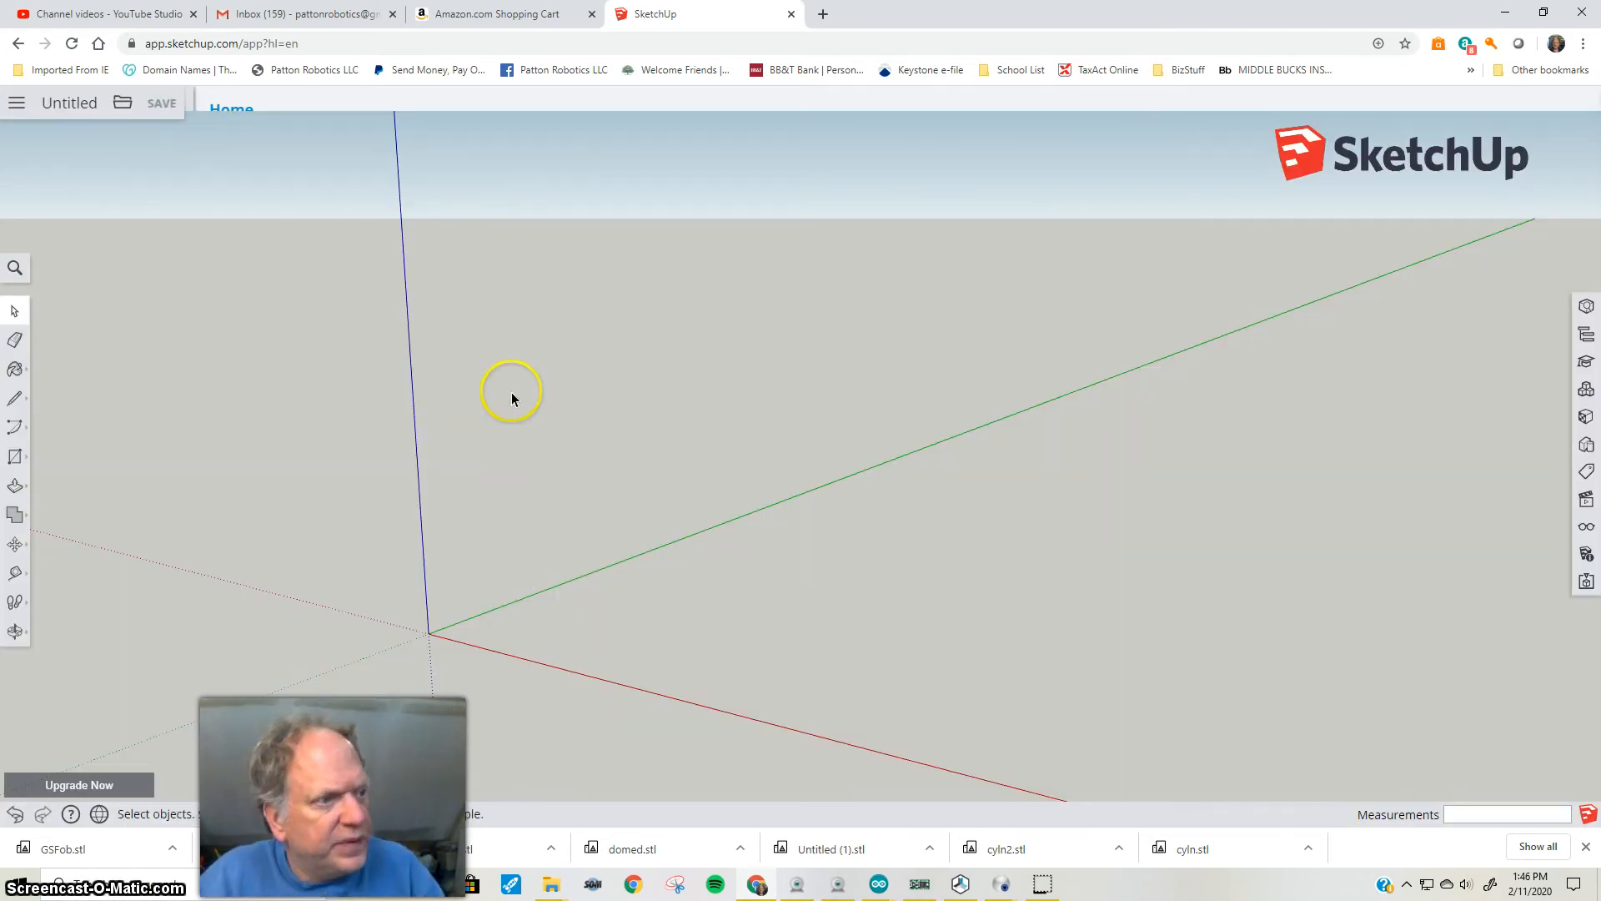
Draw a 20 by 20 mm square on the ground plane with one corner at the origin
left_click(16, 457)
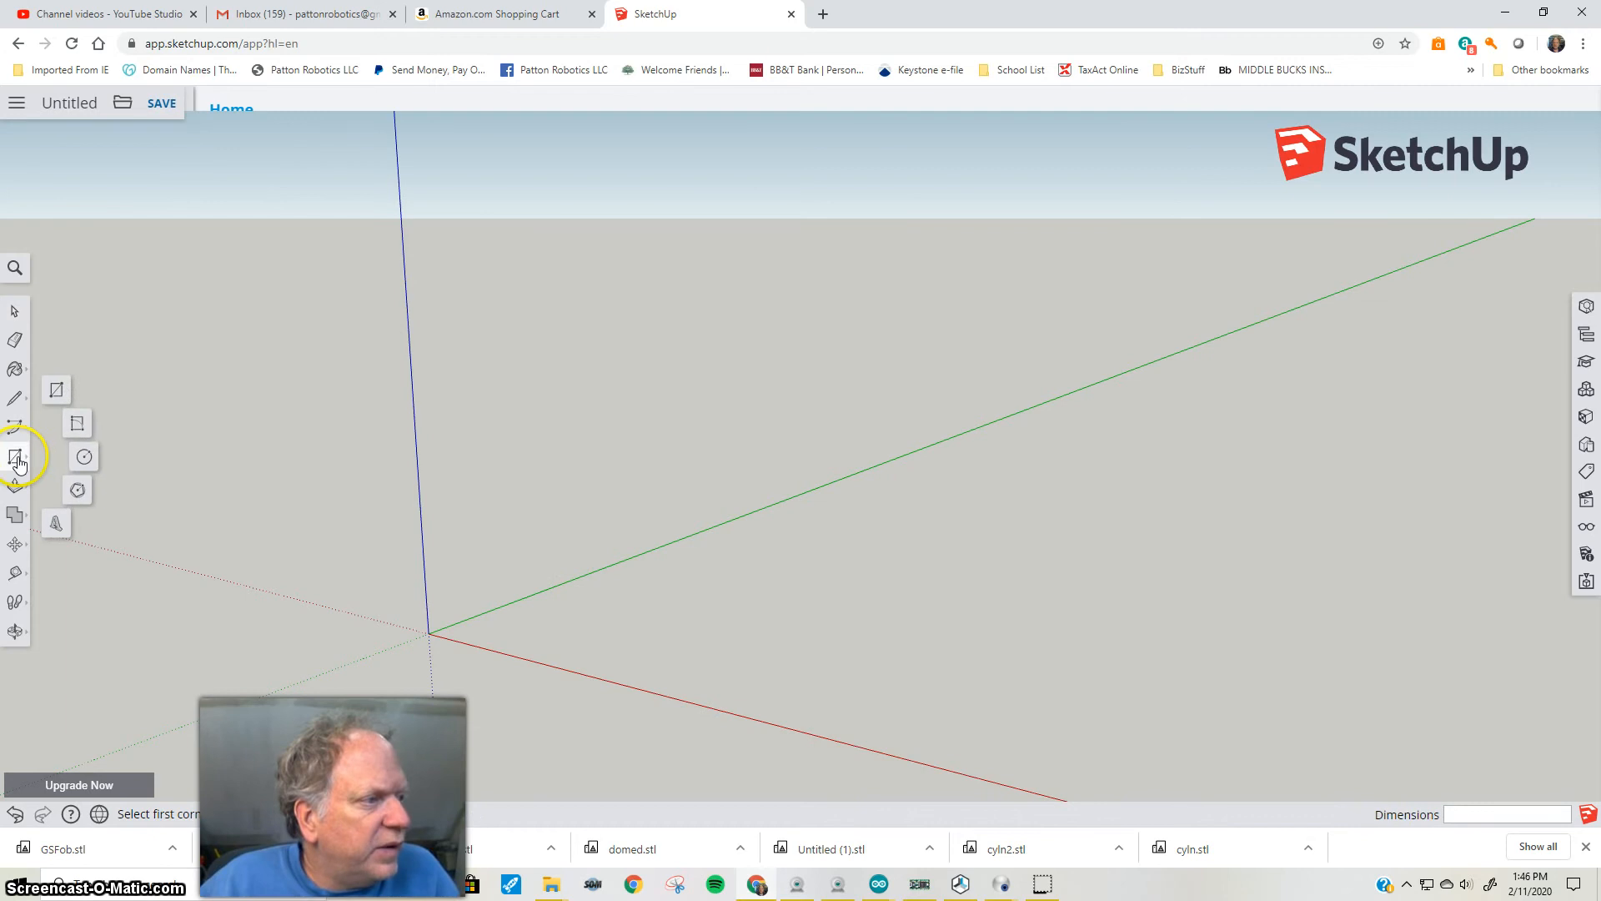
left_click(56, 390)
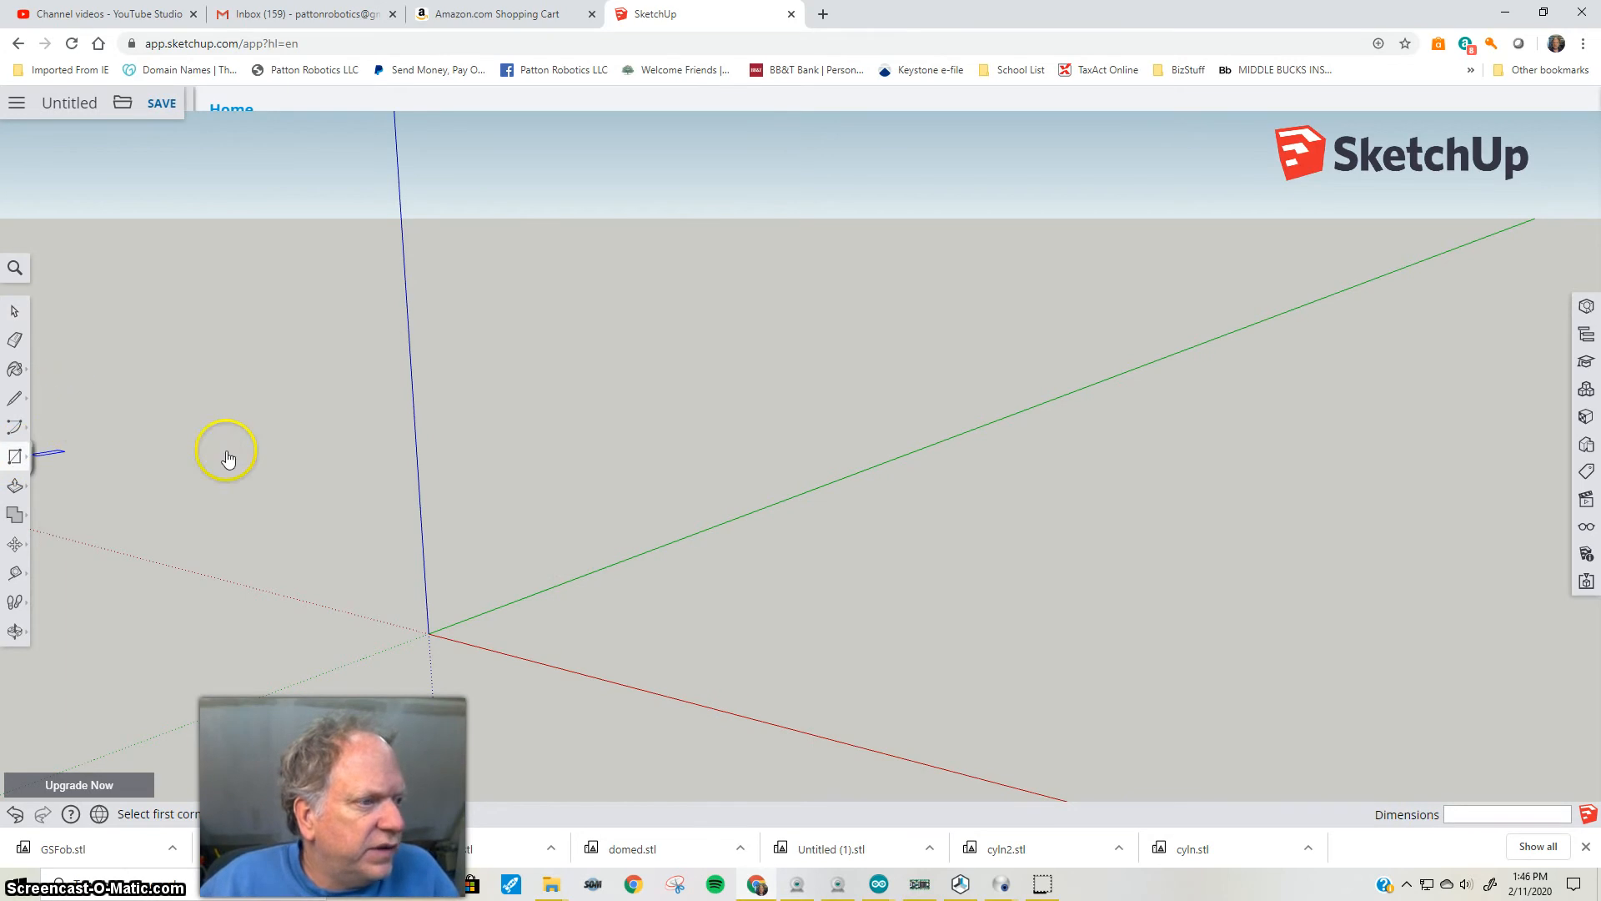
left_click(429, 633)
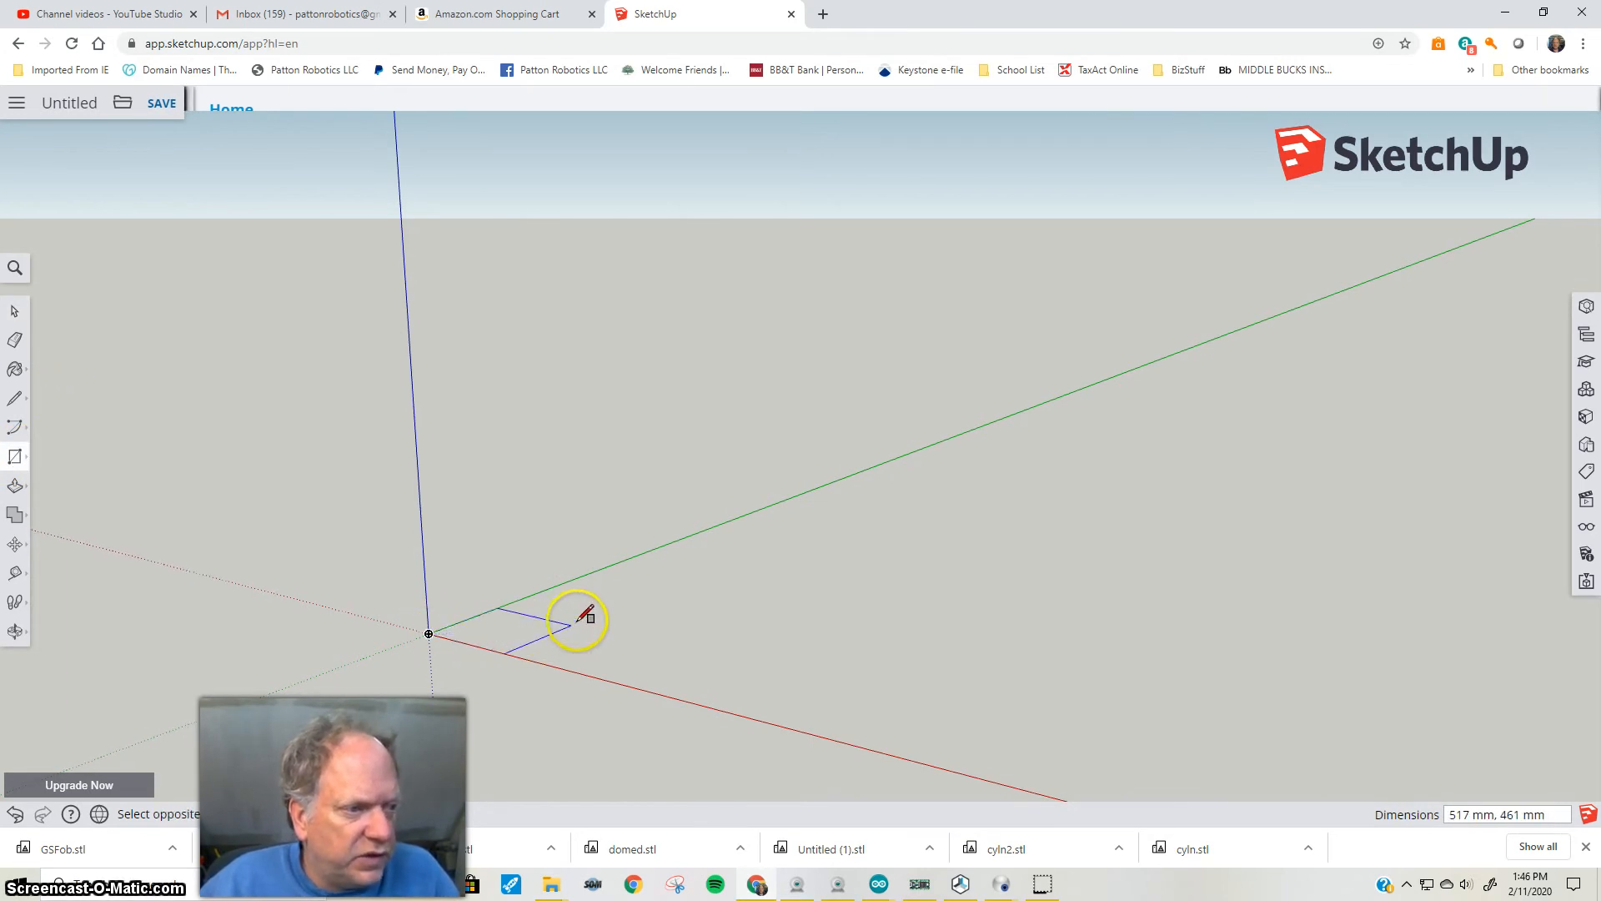
left_click(629, 615)
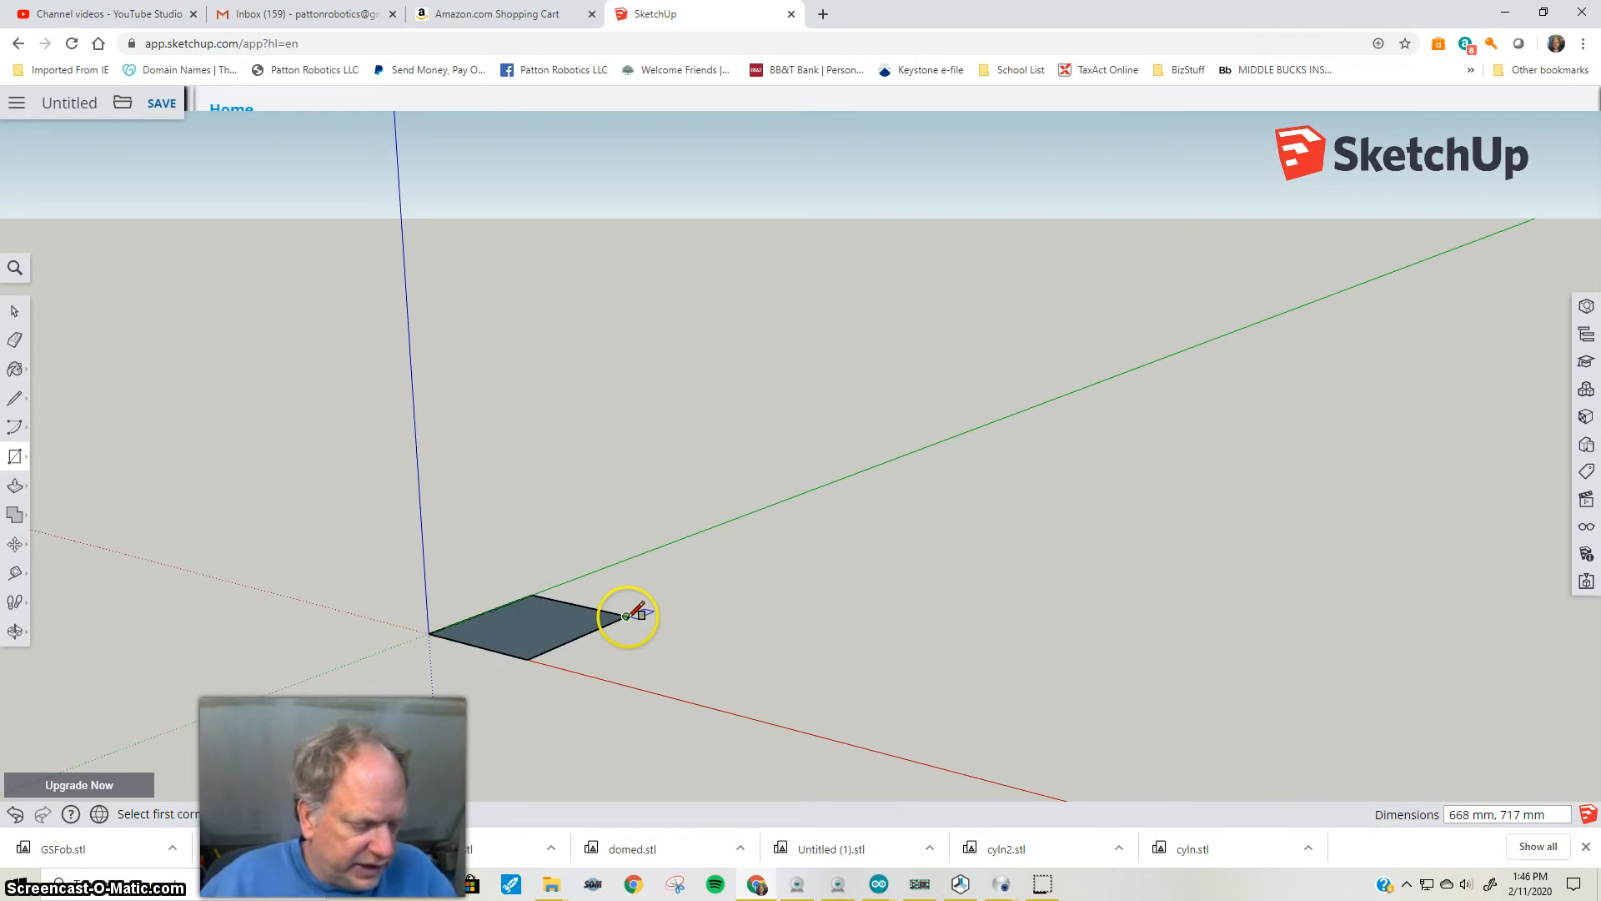
type("20,20")
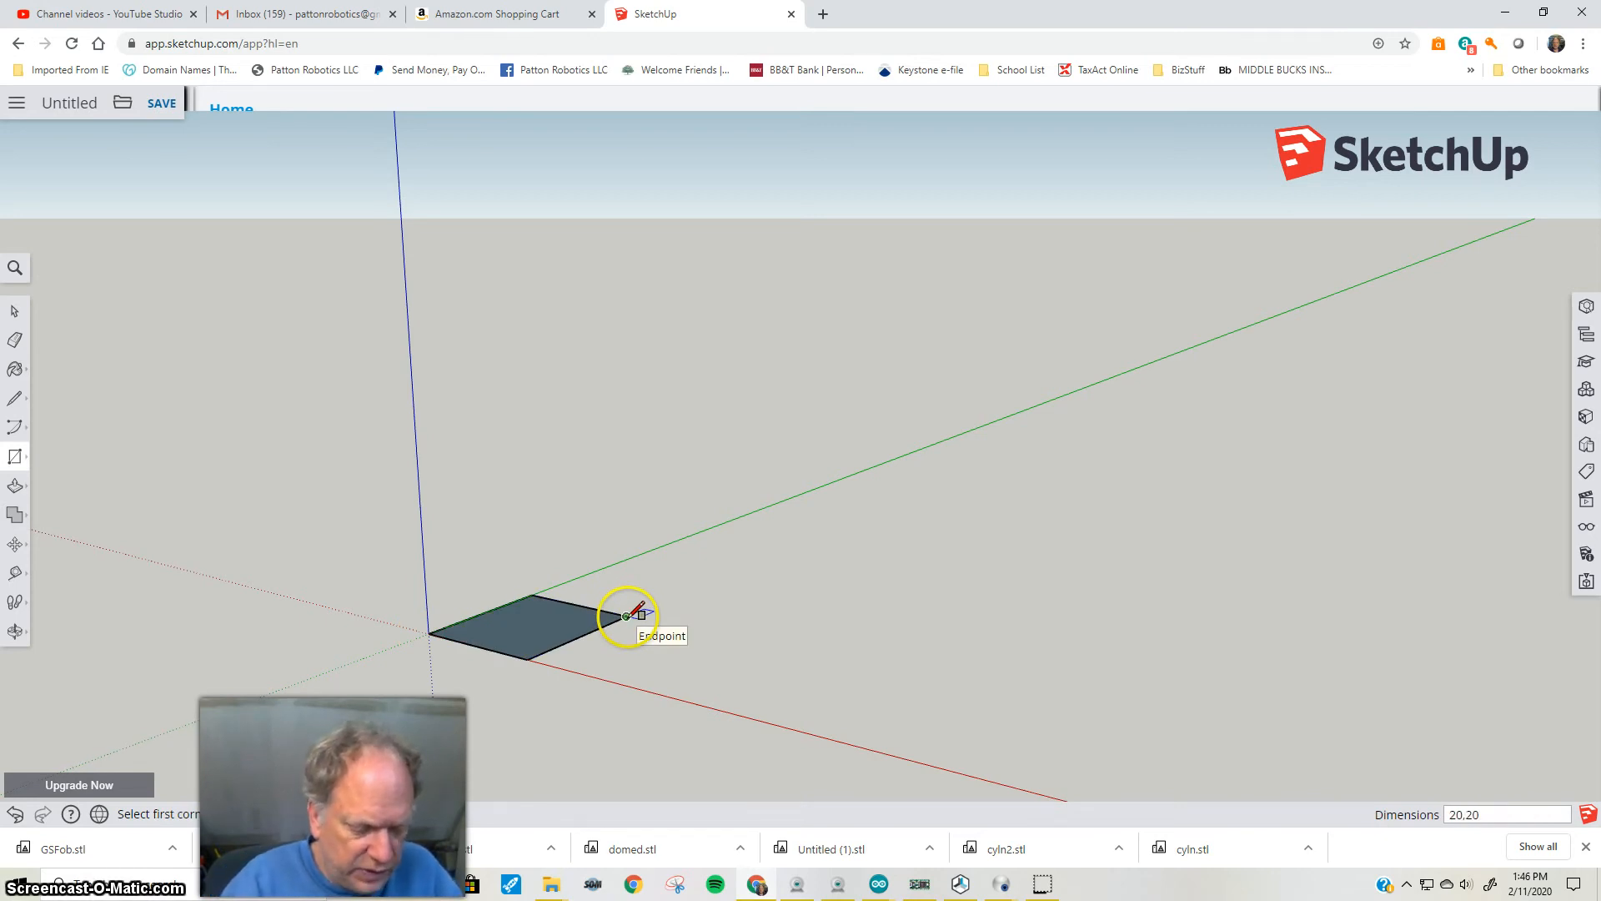
key("Return")
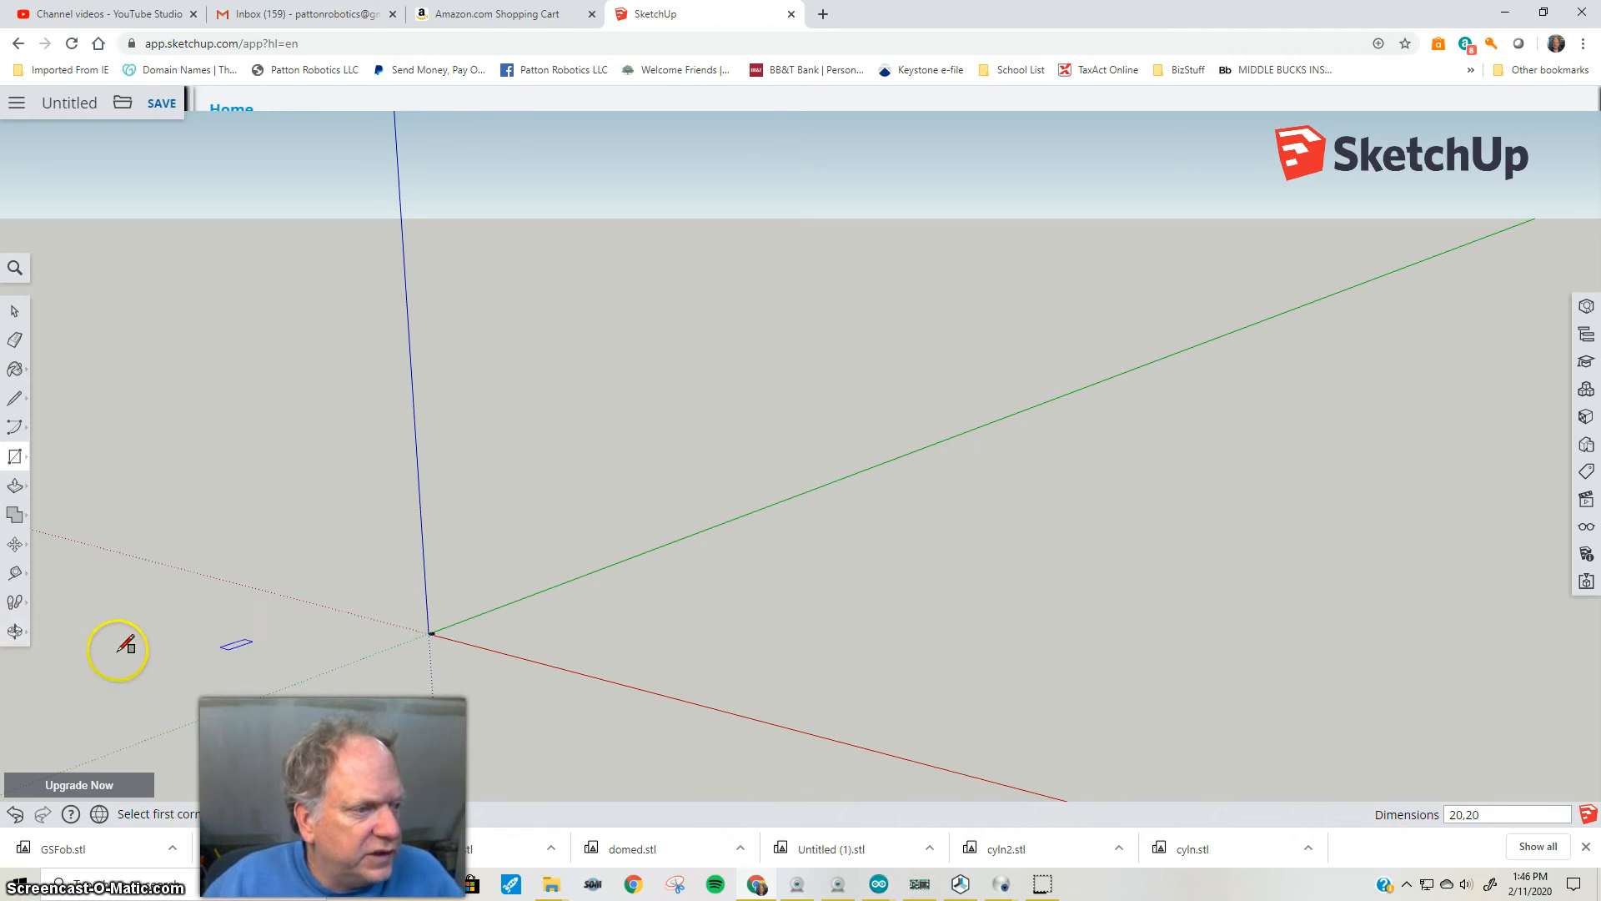
Extrude the square face upward 20 mm with Push/Pull to form a cube
left_click(25, 637)
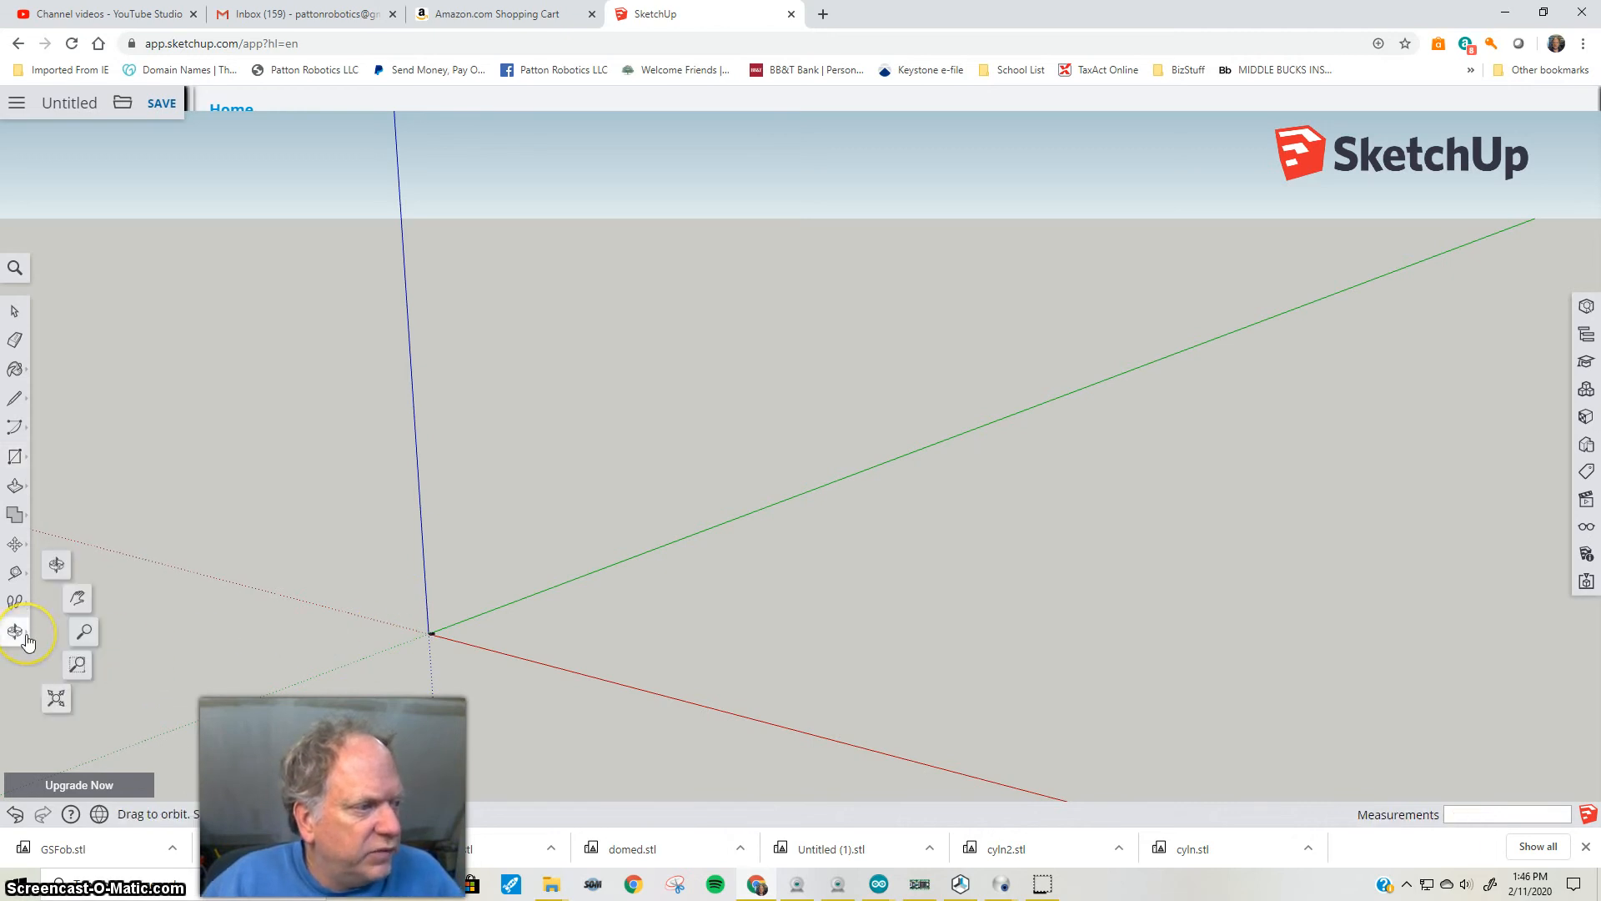
left_click(56, 699)
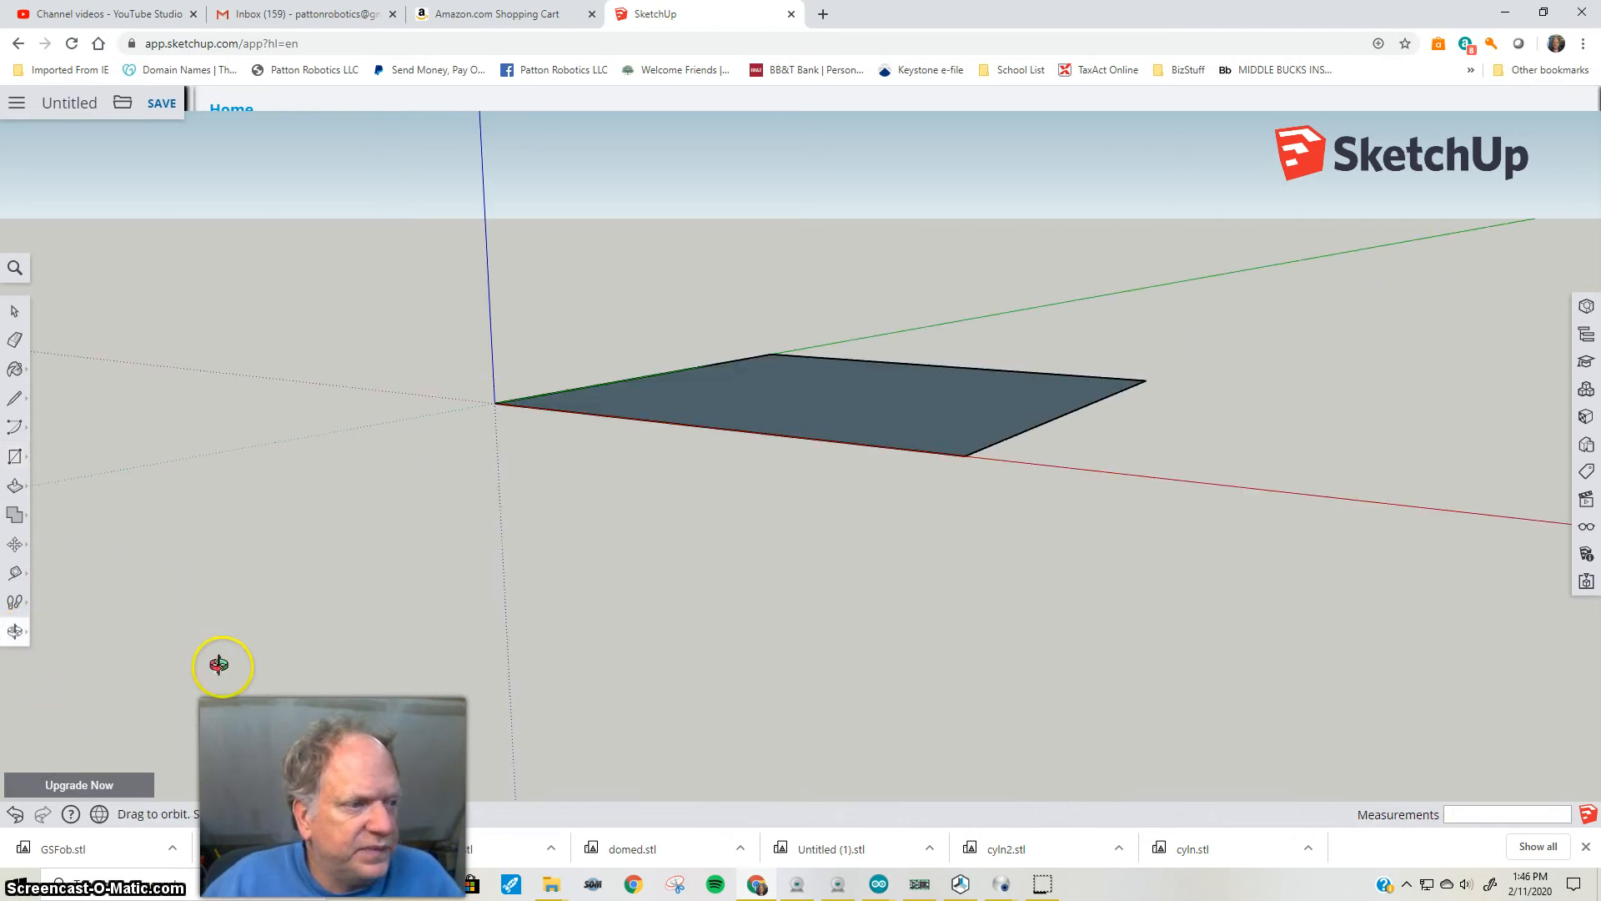
left_click_drag(579, 681, 669, 758)
scroll(672, 754, "down", 2)
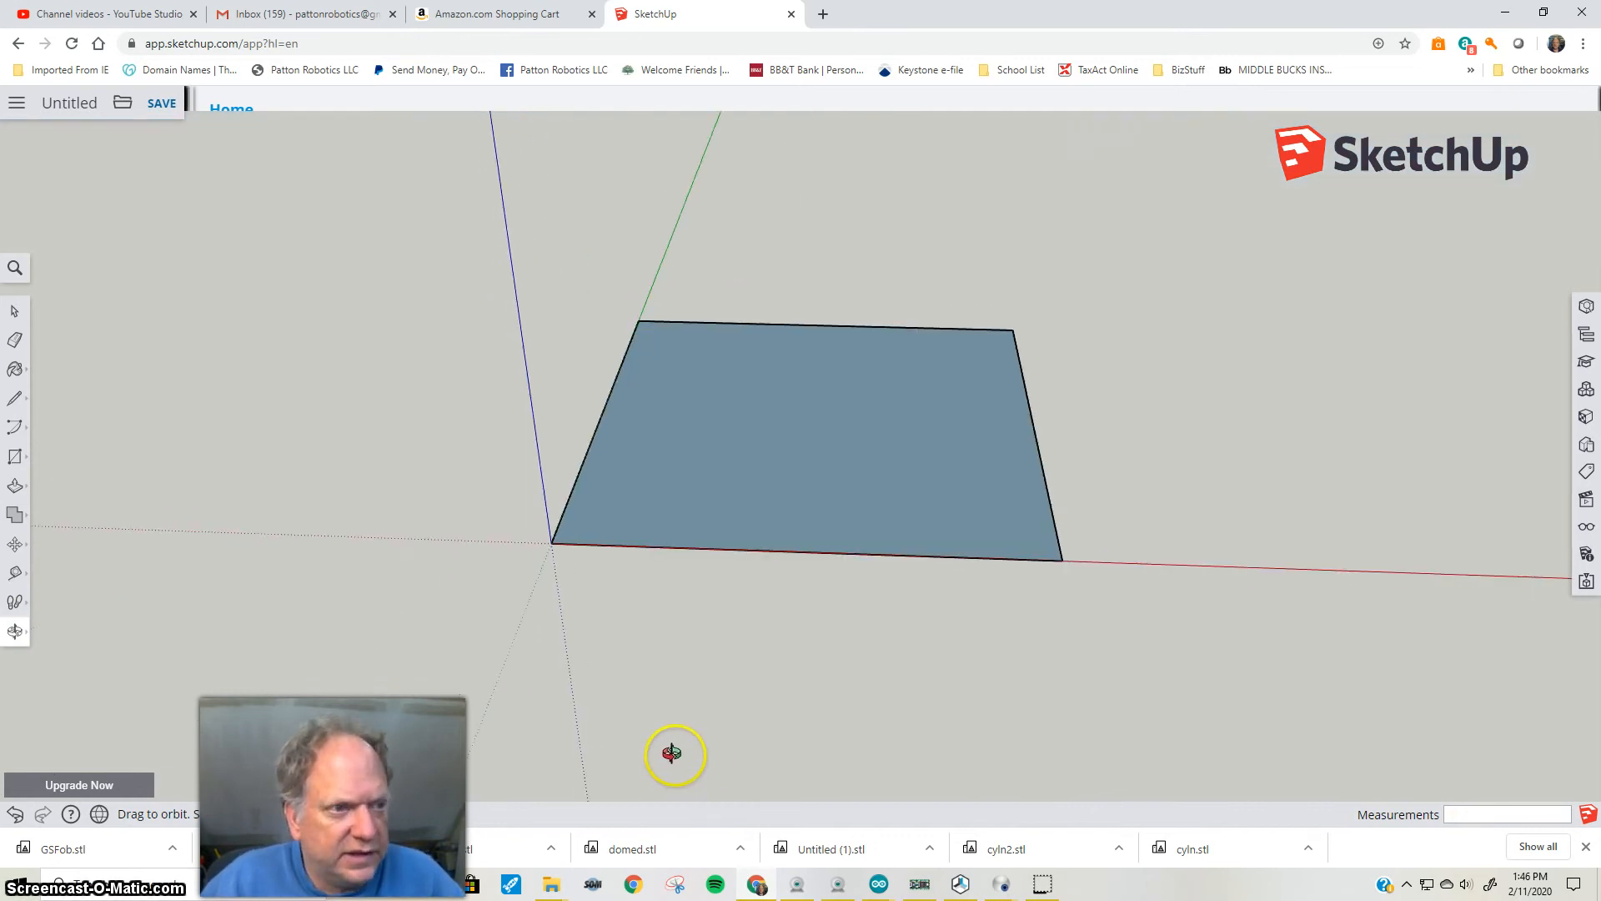
left_click(34, 490)
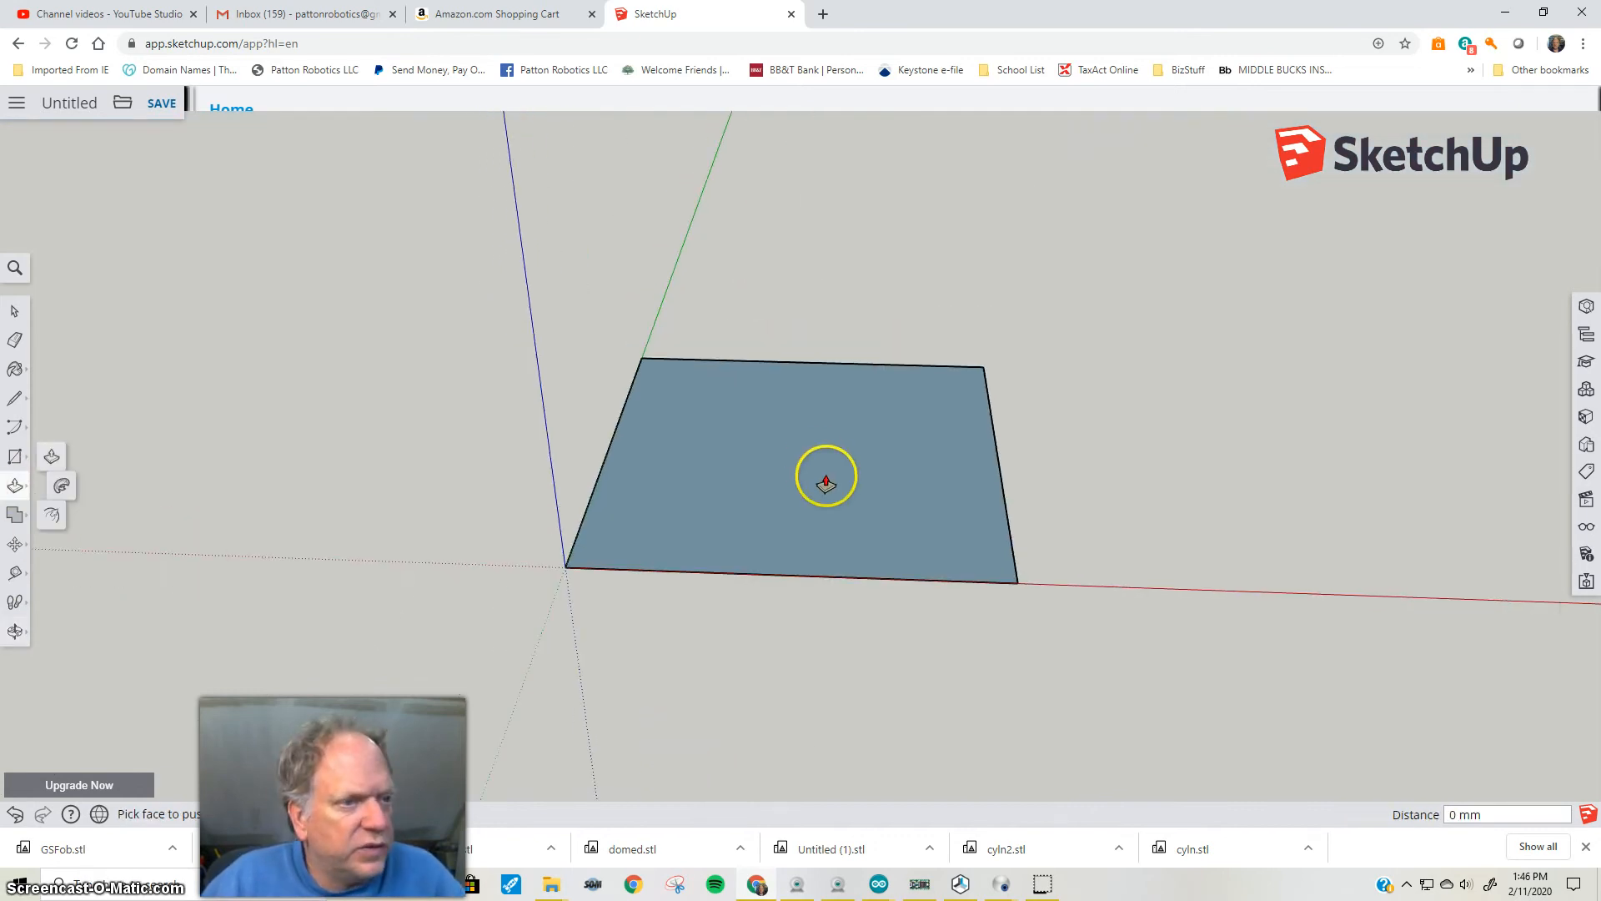
left_click(826, 482)
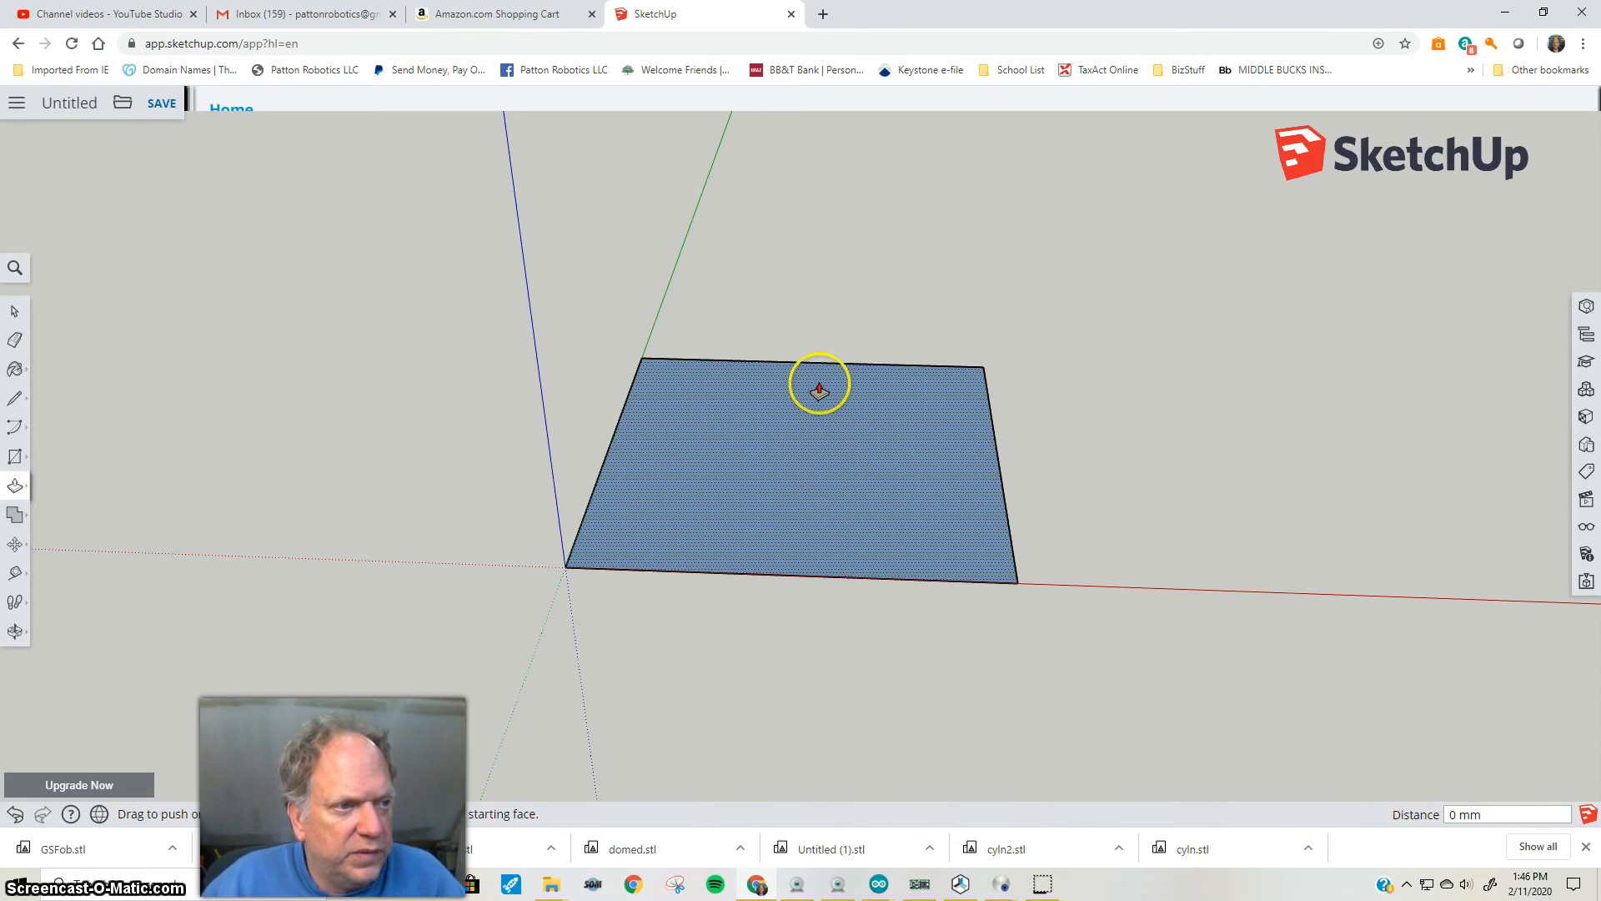
type("2")
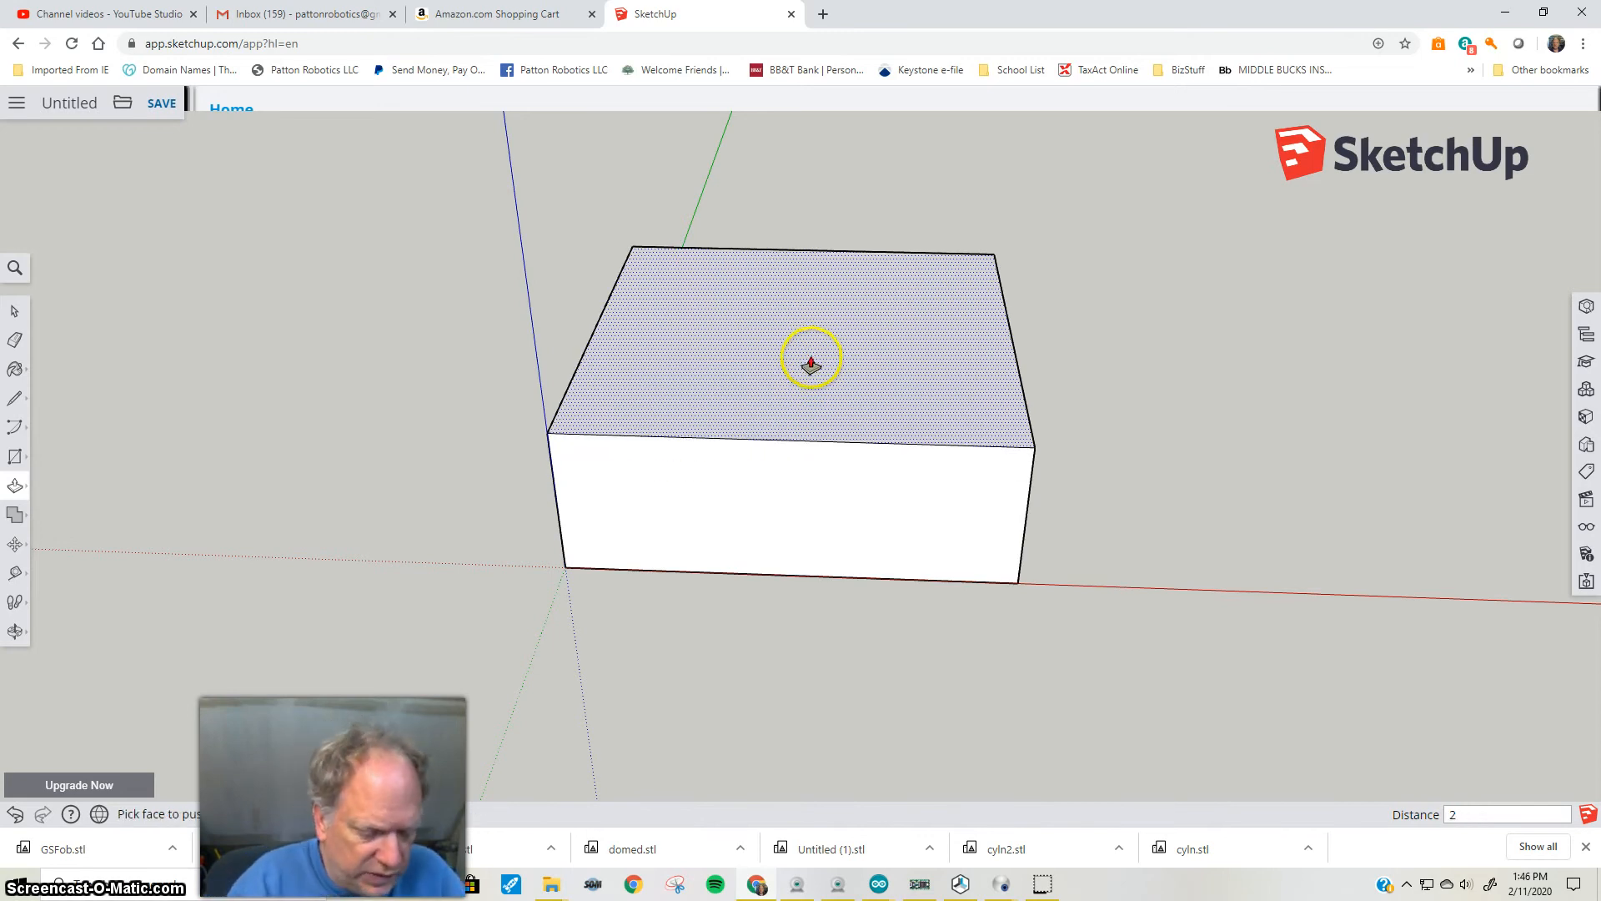
type("0")
key("Return")
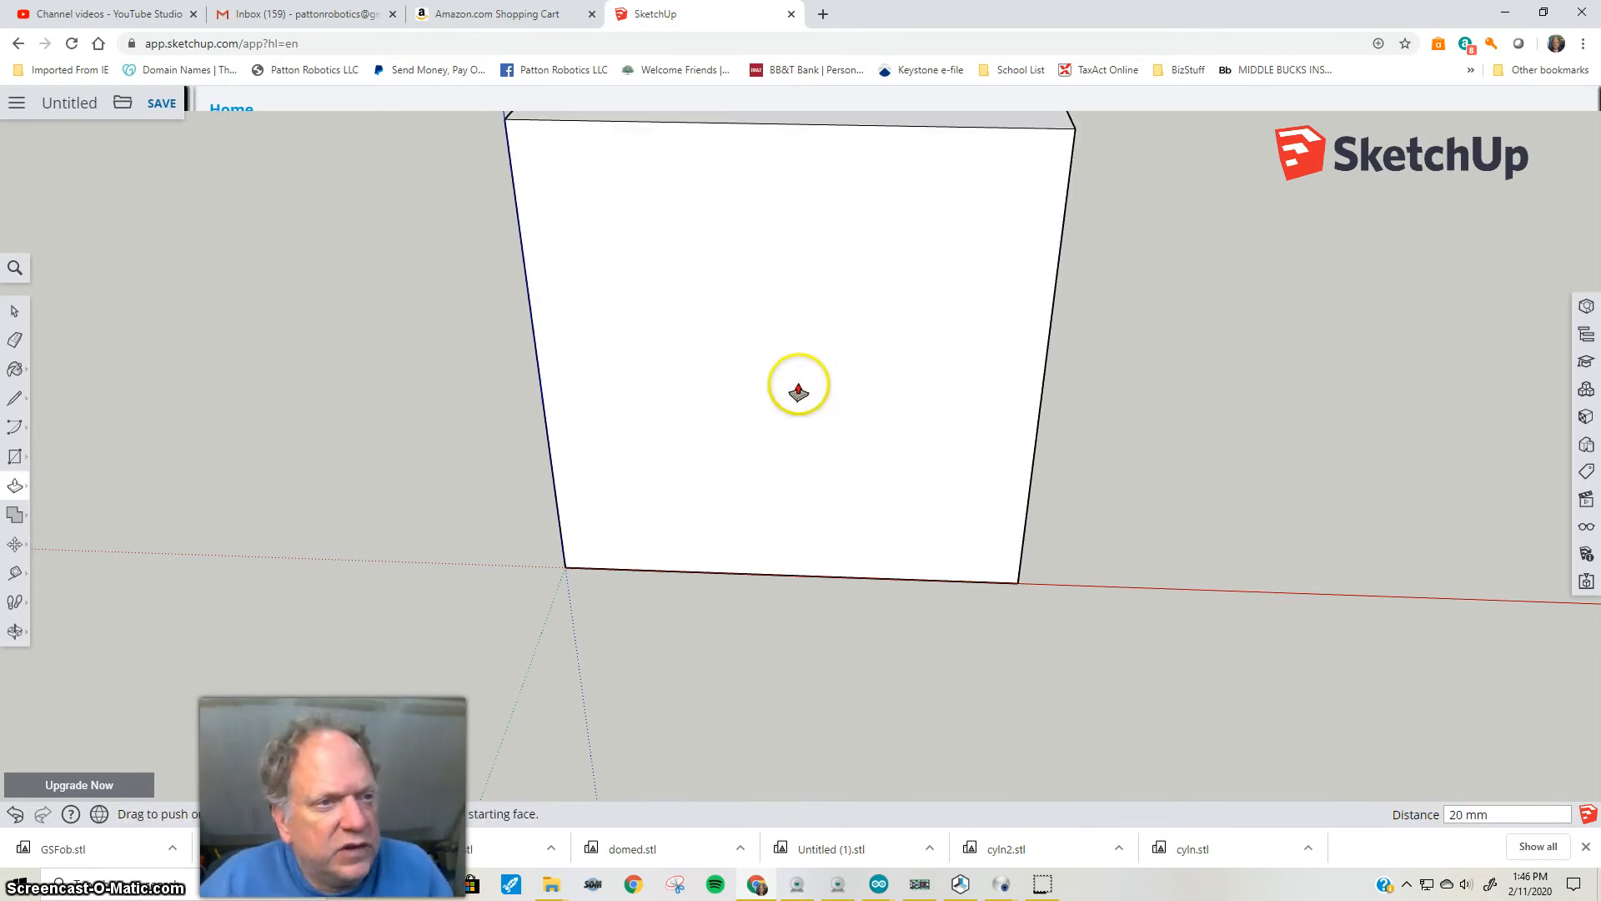
Search 3D Warehouse for "sphere" and place the second listed model, a plain light-blue sphere, at the origin
scroll(799, 391, "down", 2)
scroll(799, 390, "down", 4)
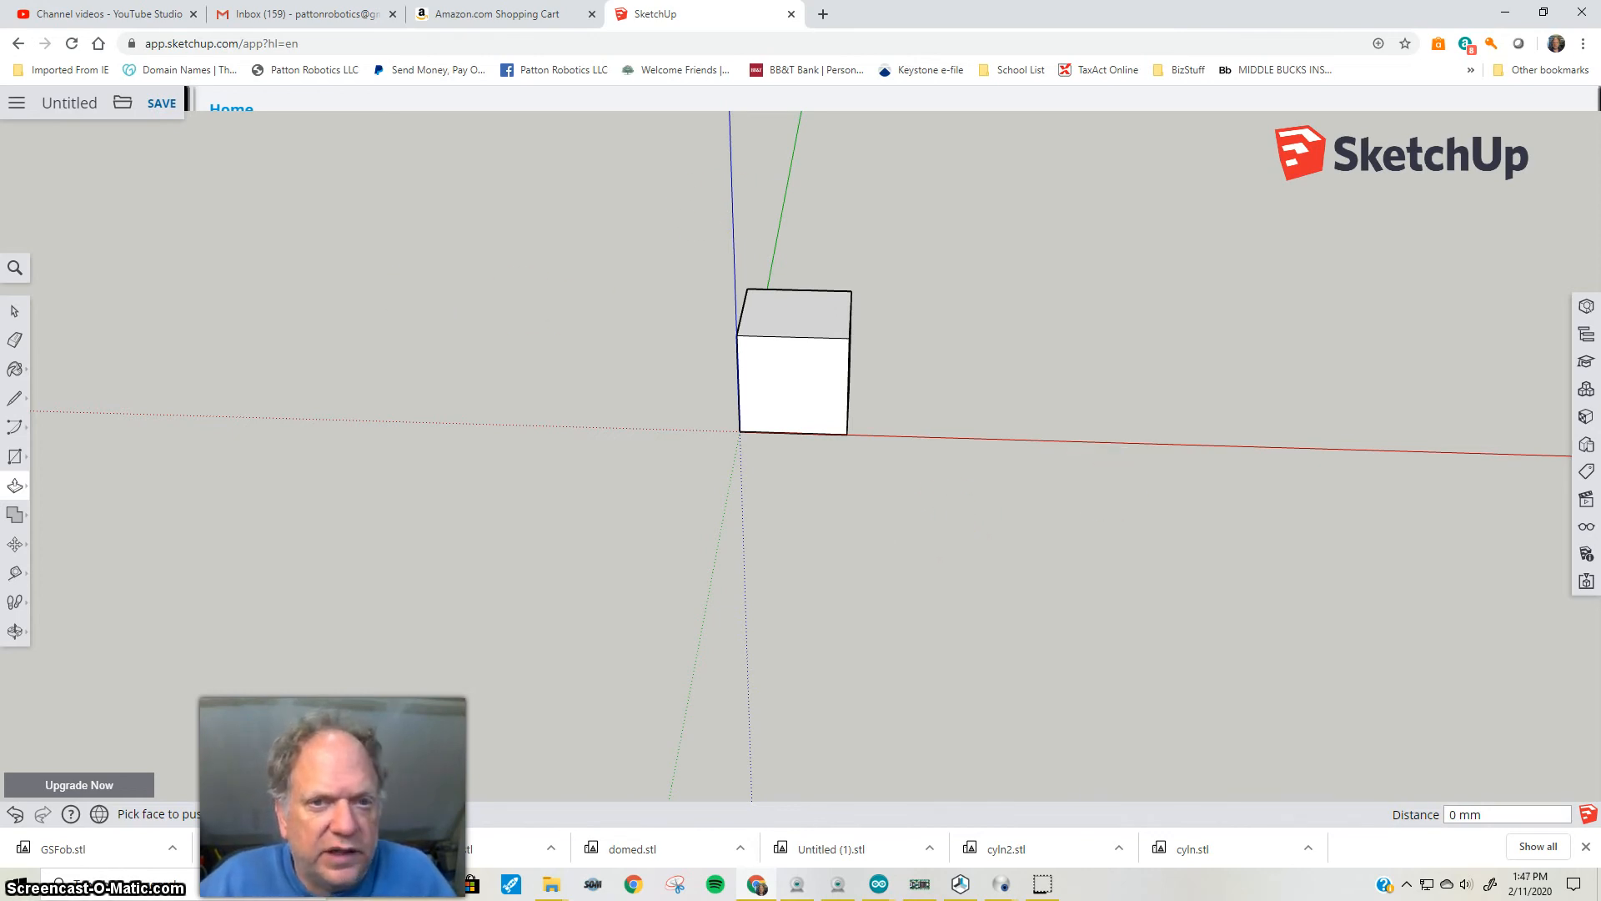
left_click(1584, 394)
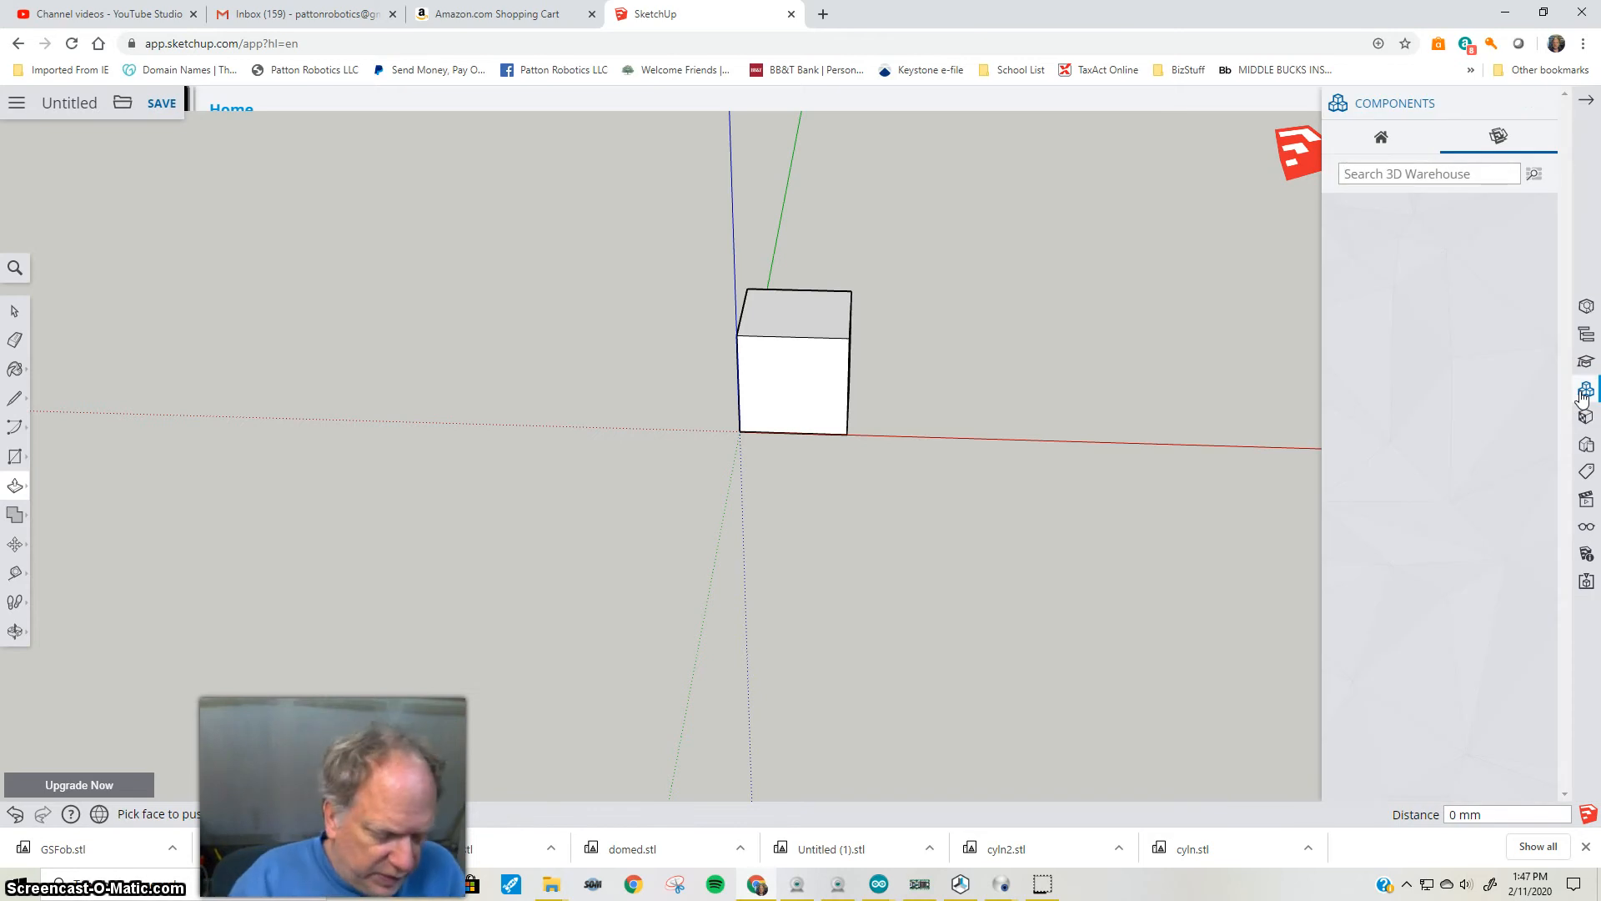
type("sphere")
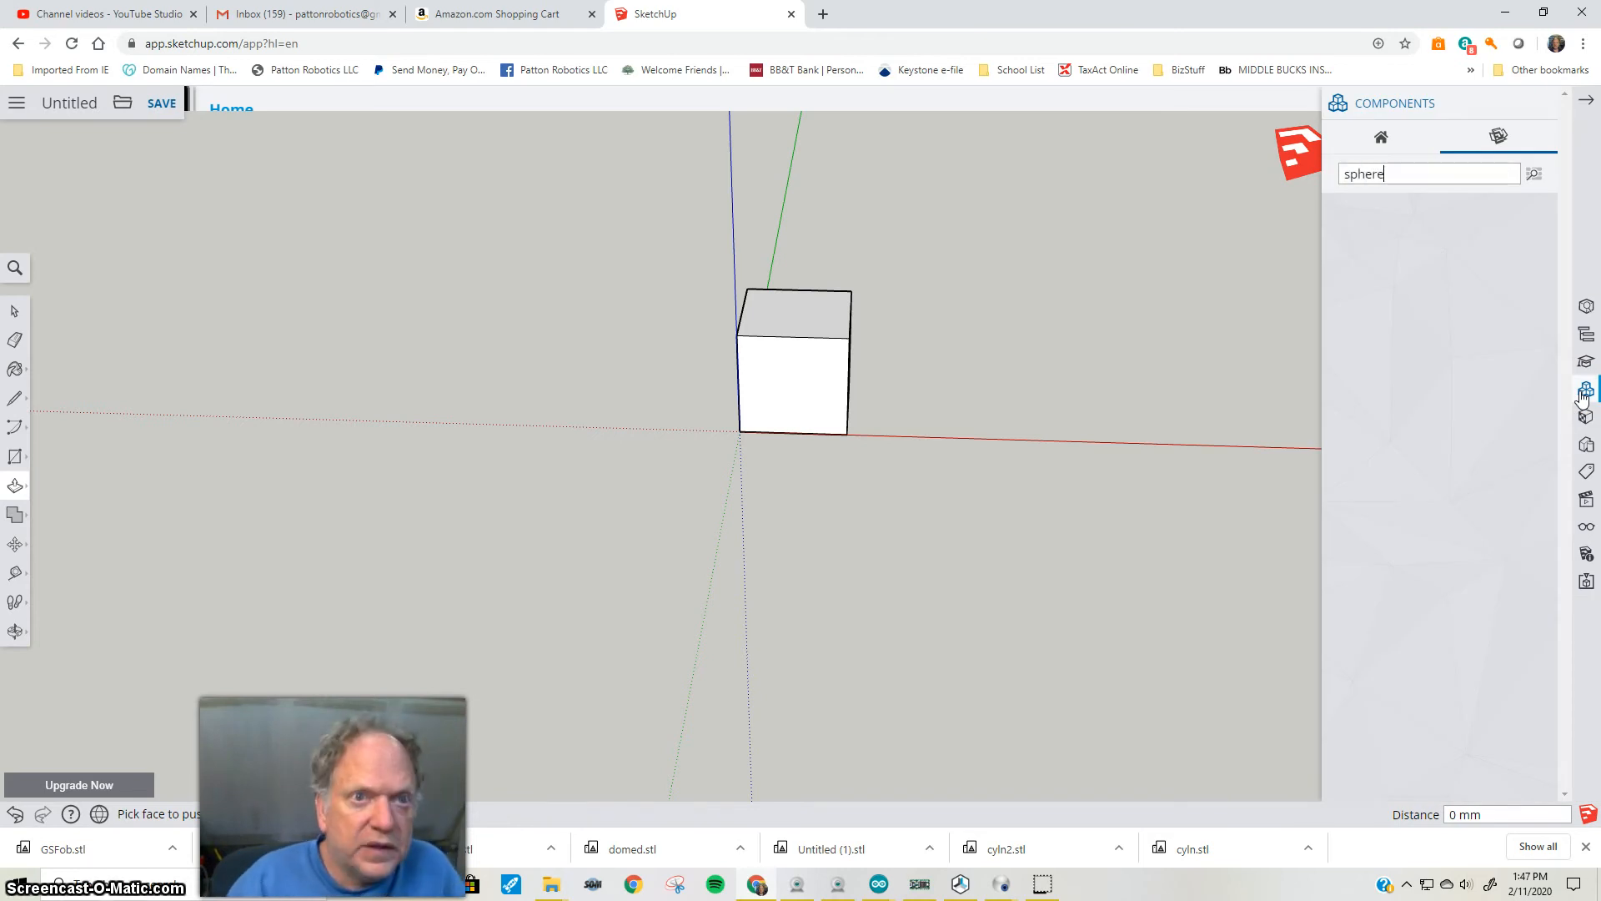
key("Return")
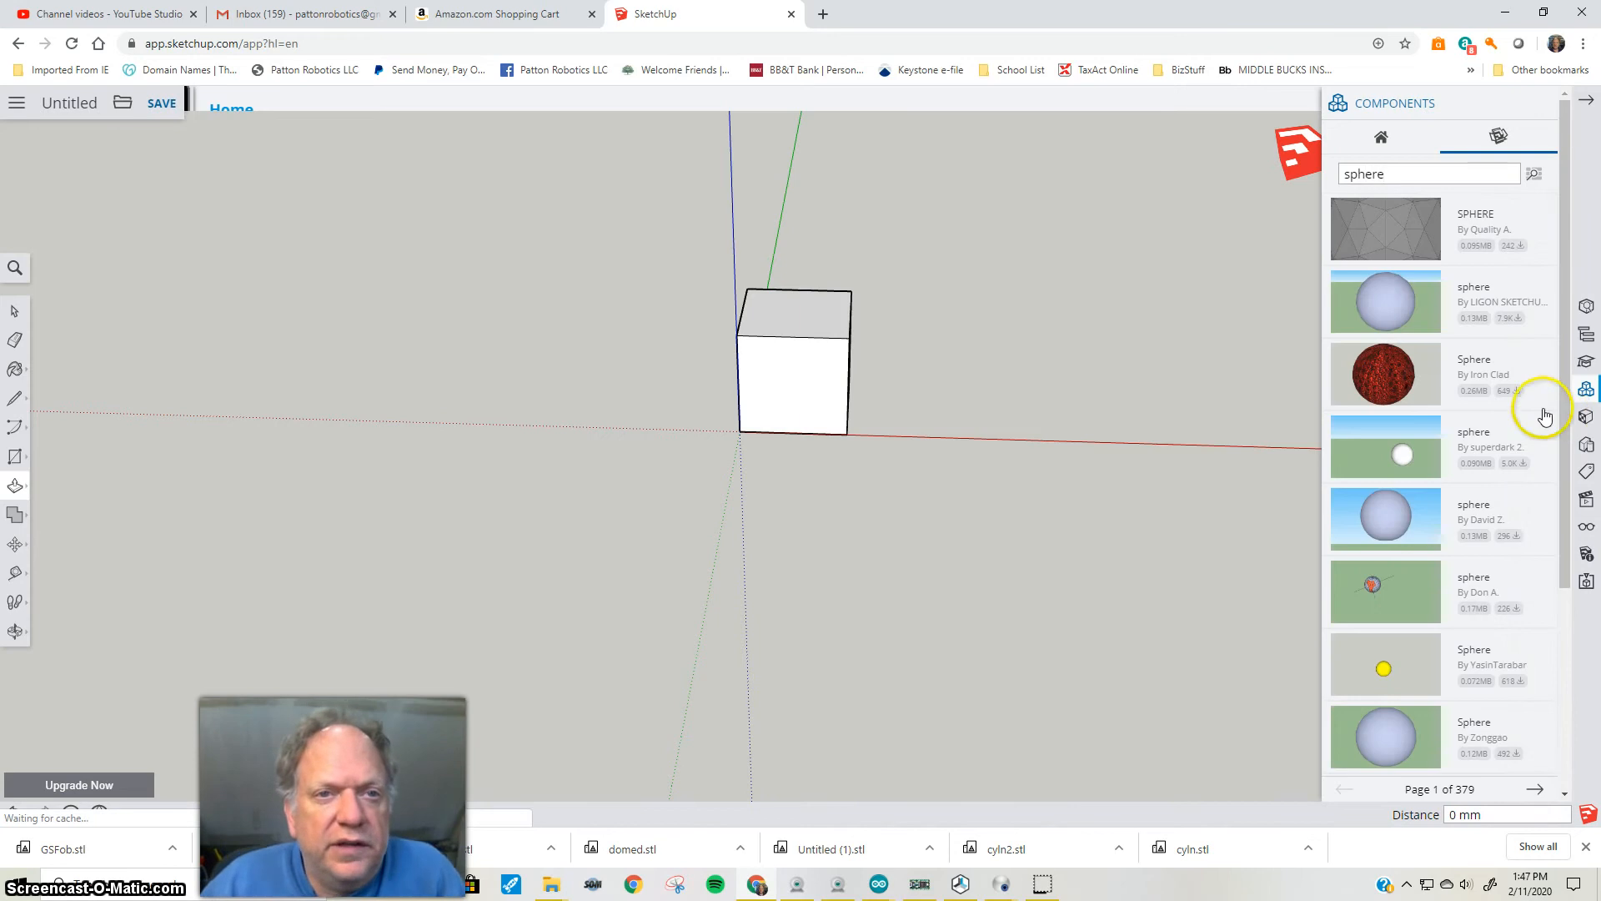
left_click(1376, 294)
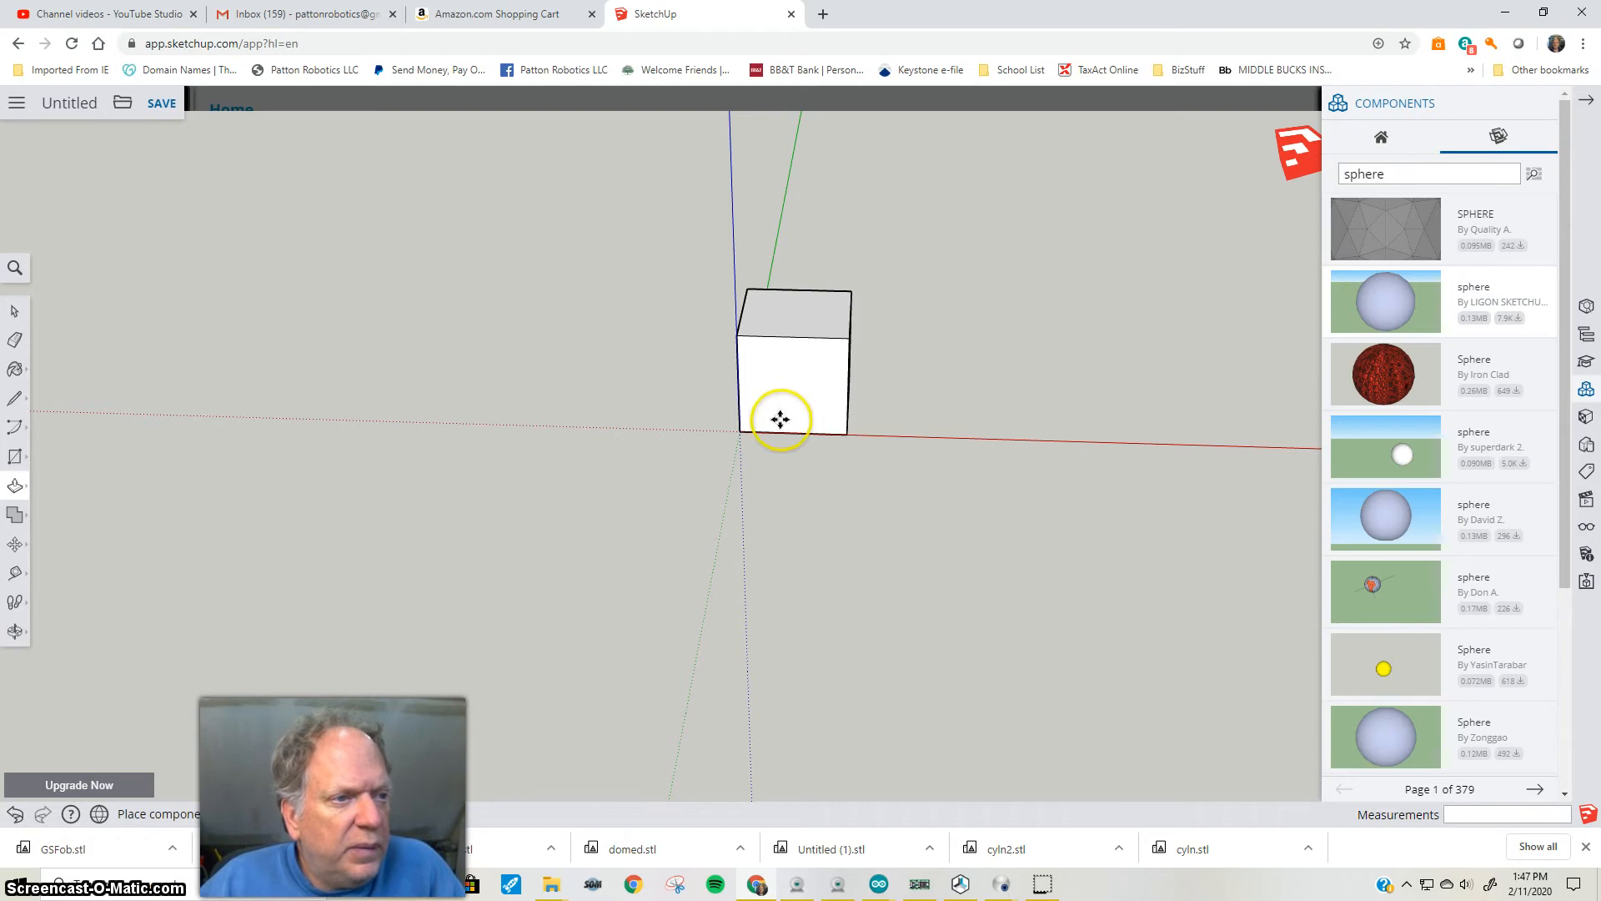
left_click(740, 433)
key("m")
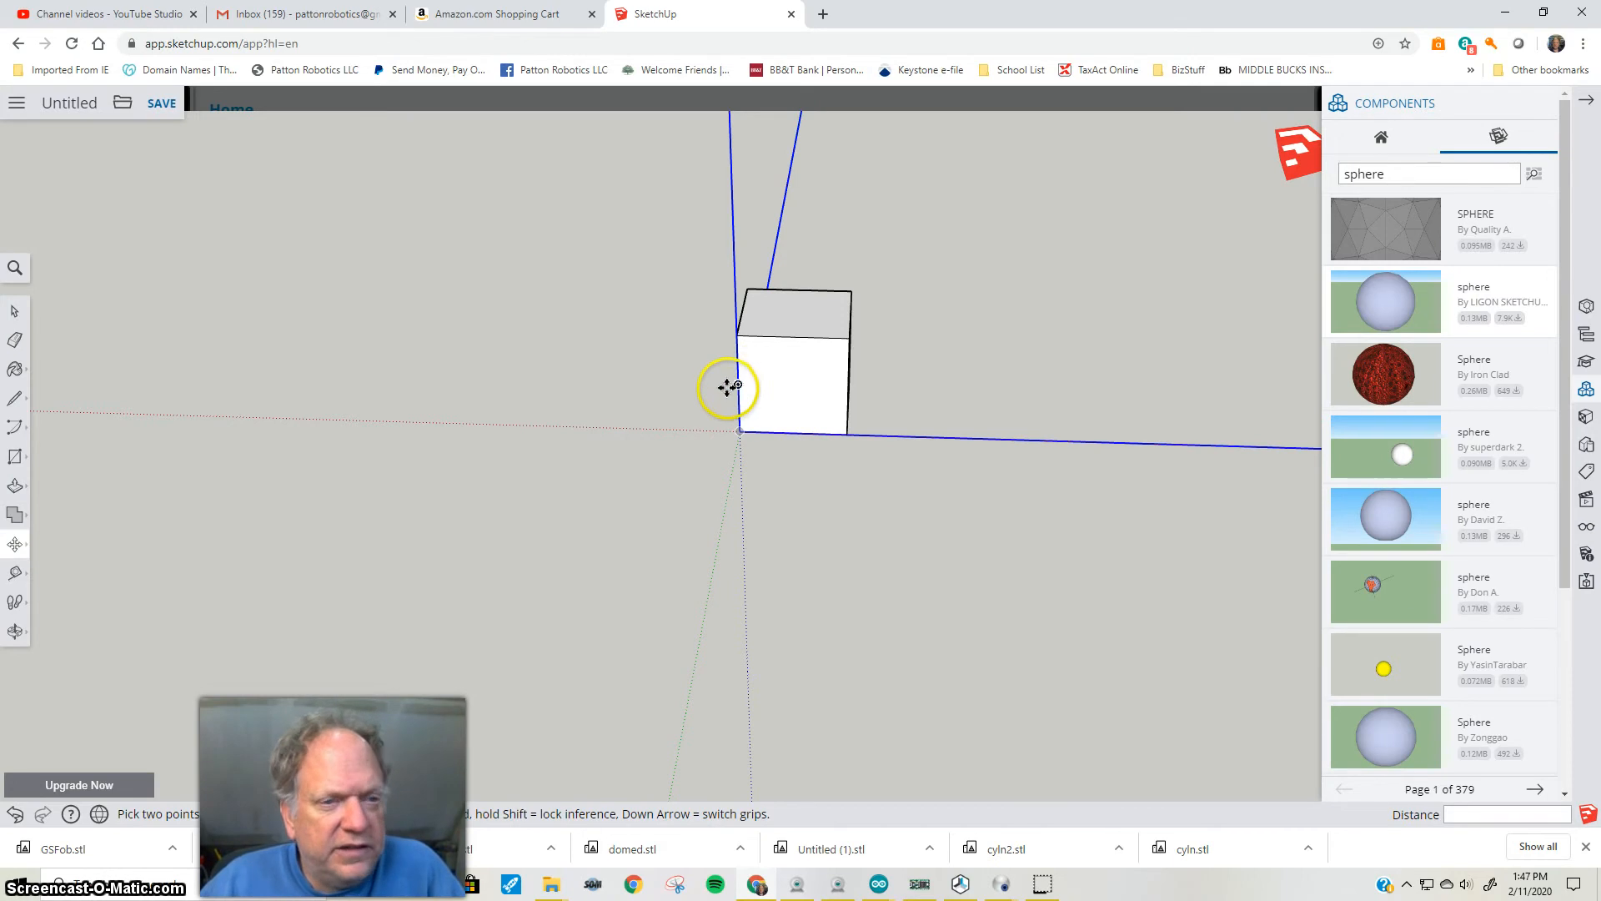
Measure across the placed sphere's width with the Tape Measure tool
scroll(921, 477, "down", 5)
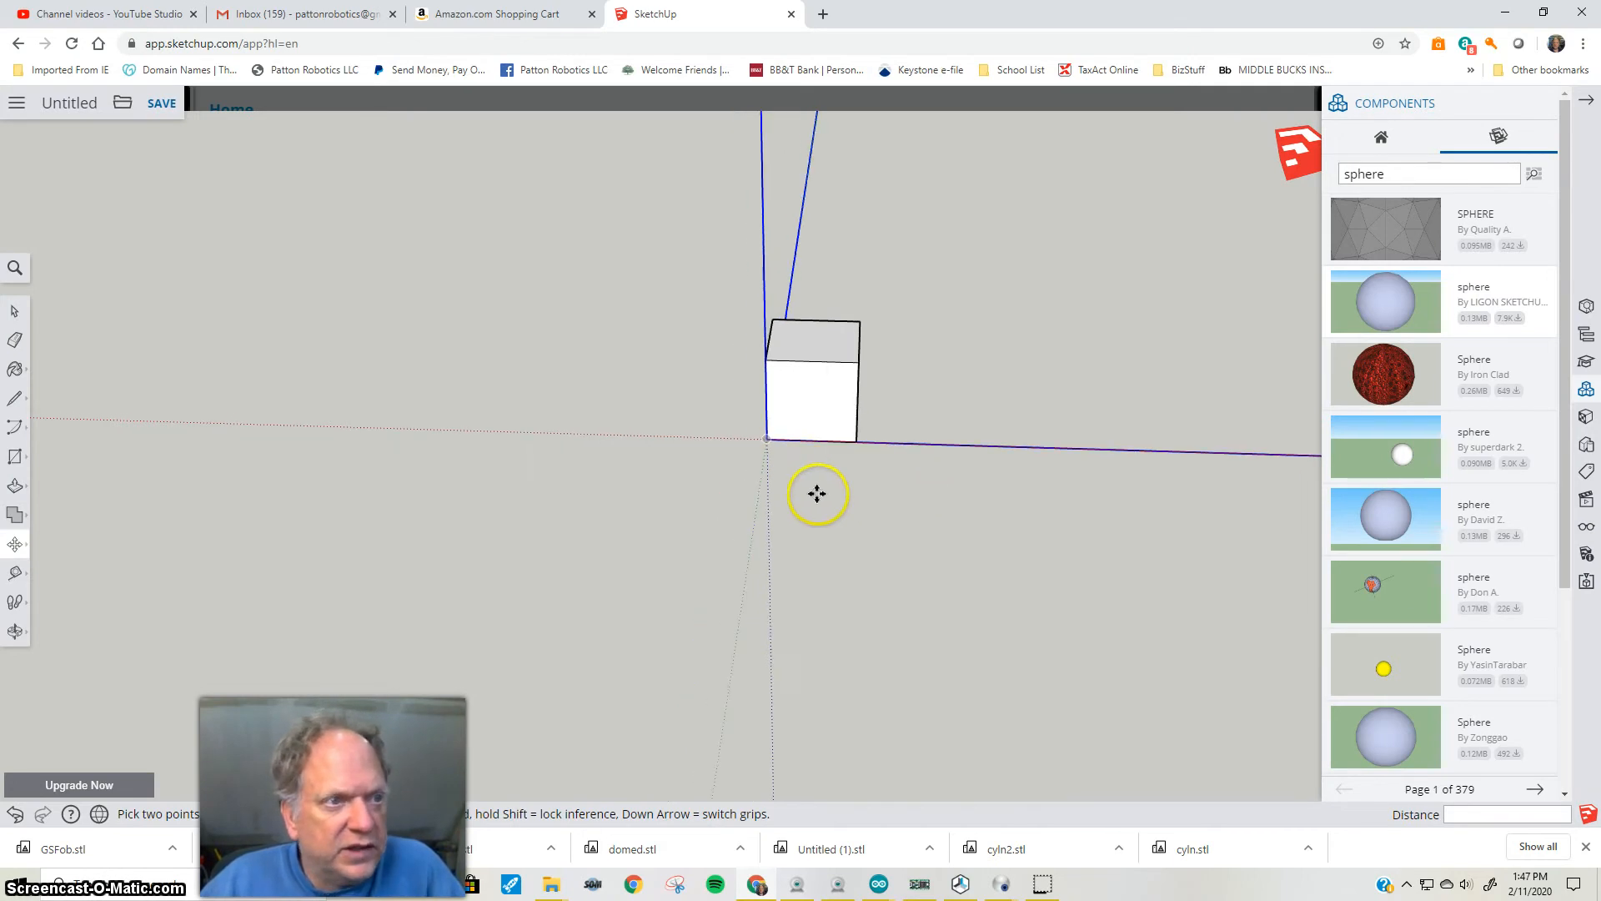
scroll(560, 608, "down", 6)
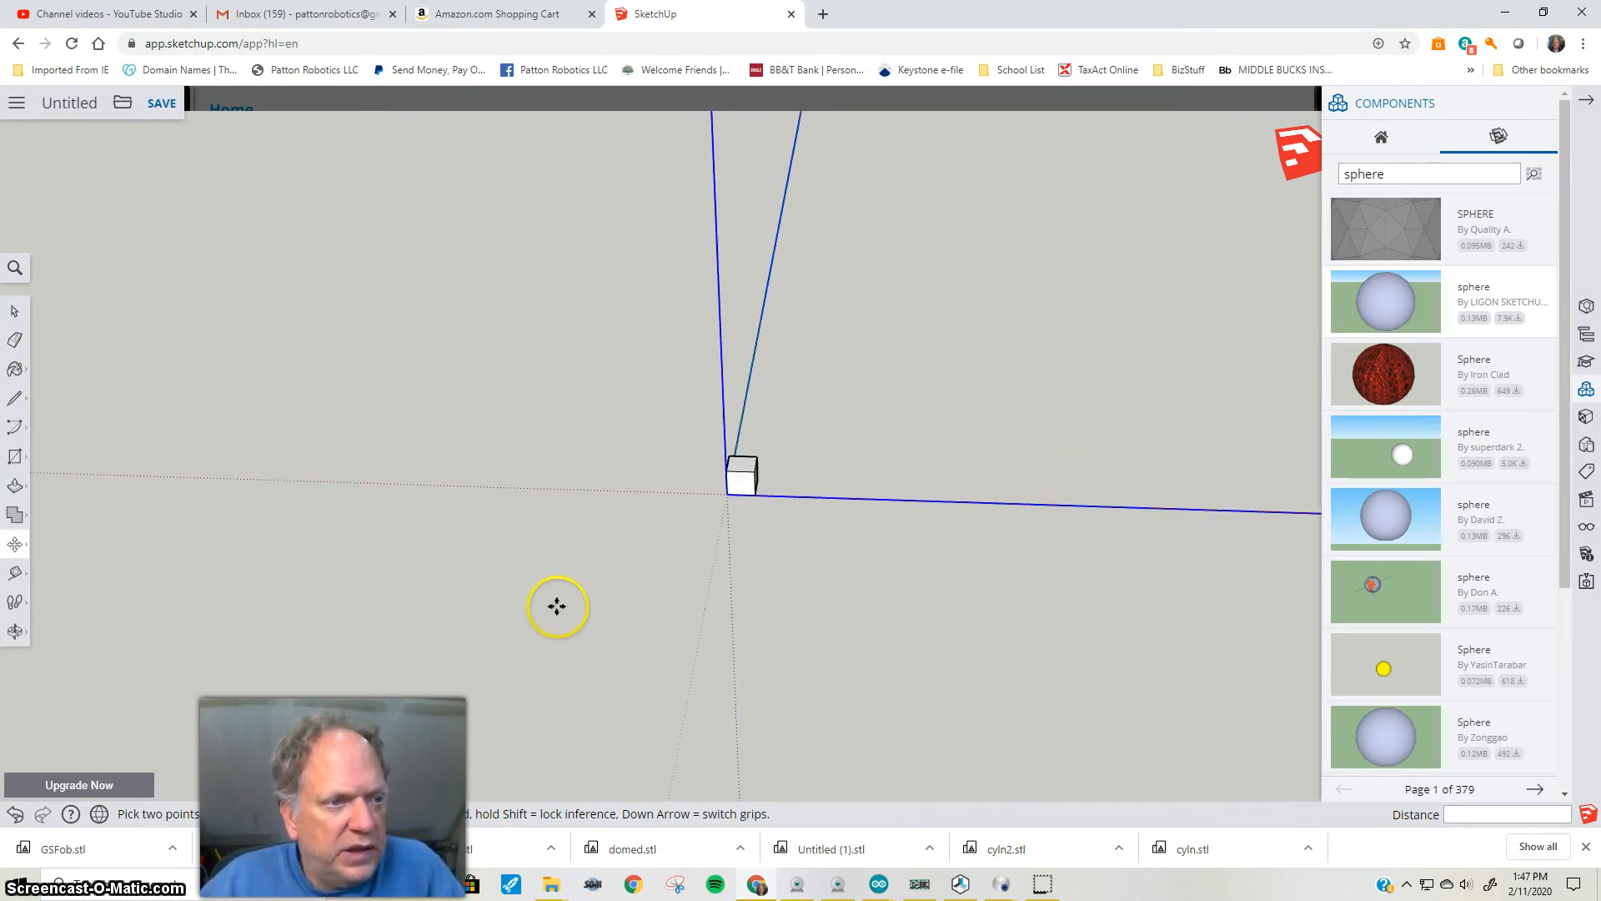
scroll(561, 609, "down", 6)
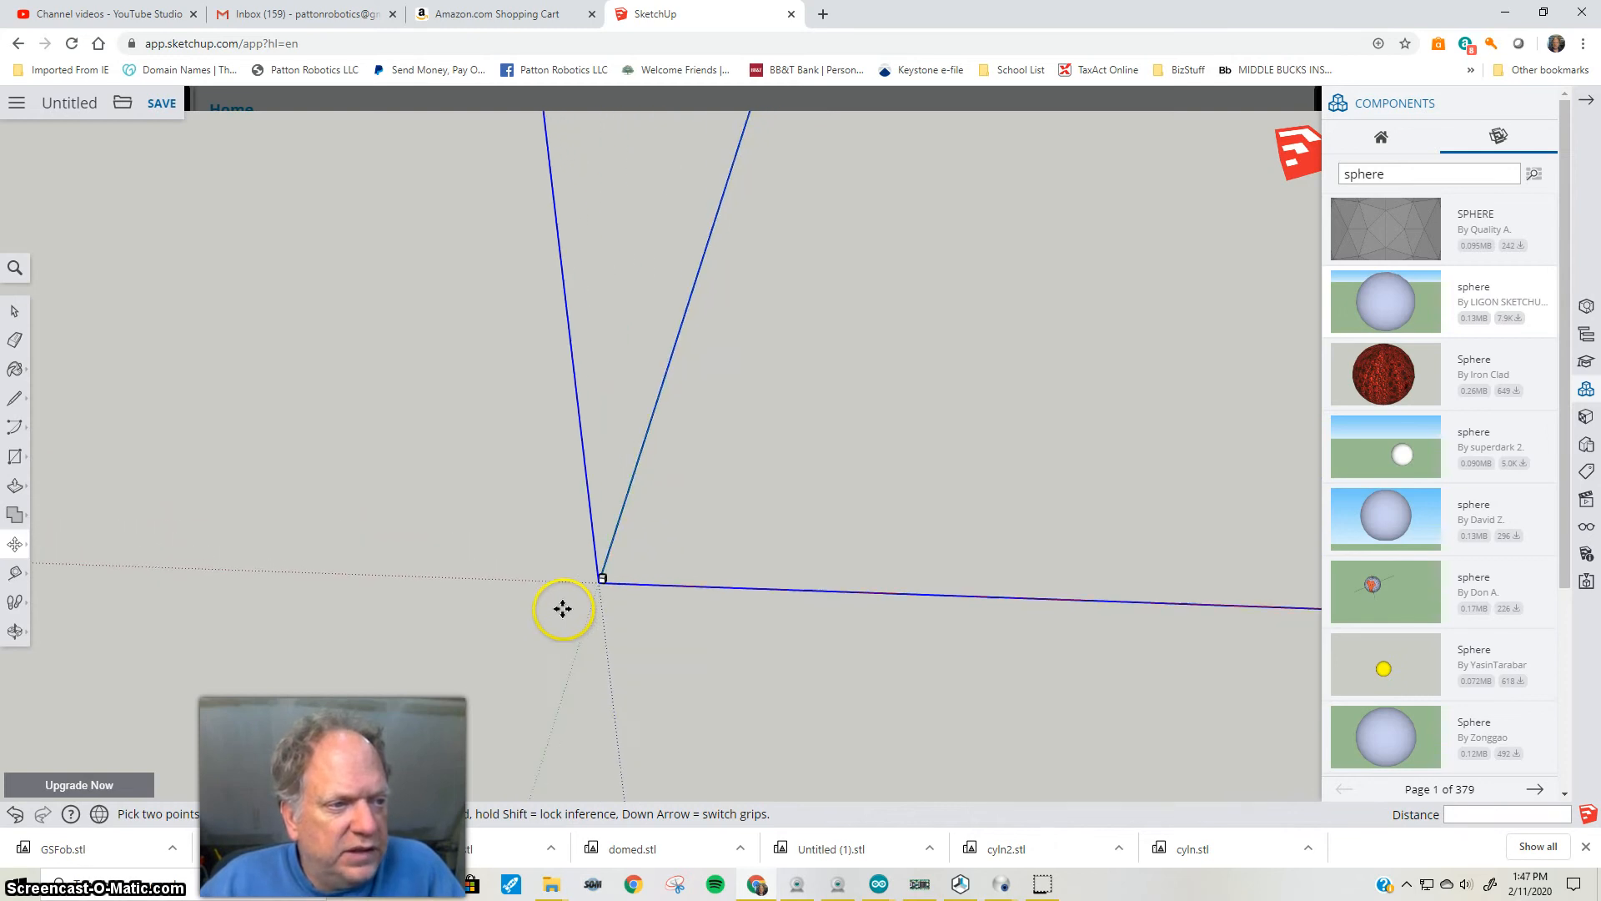
scroll(567, 612, "down", 6)
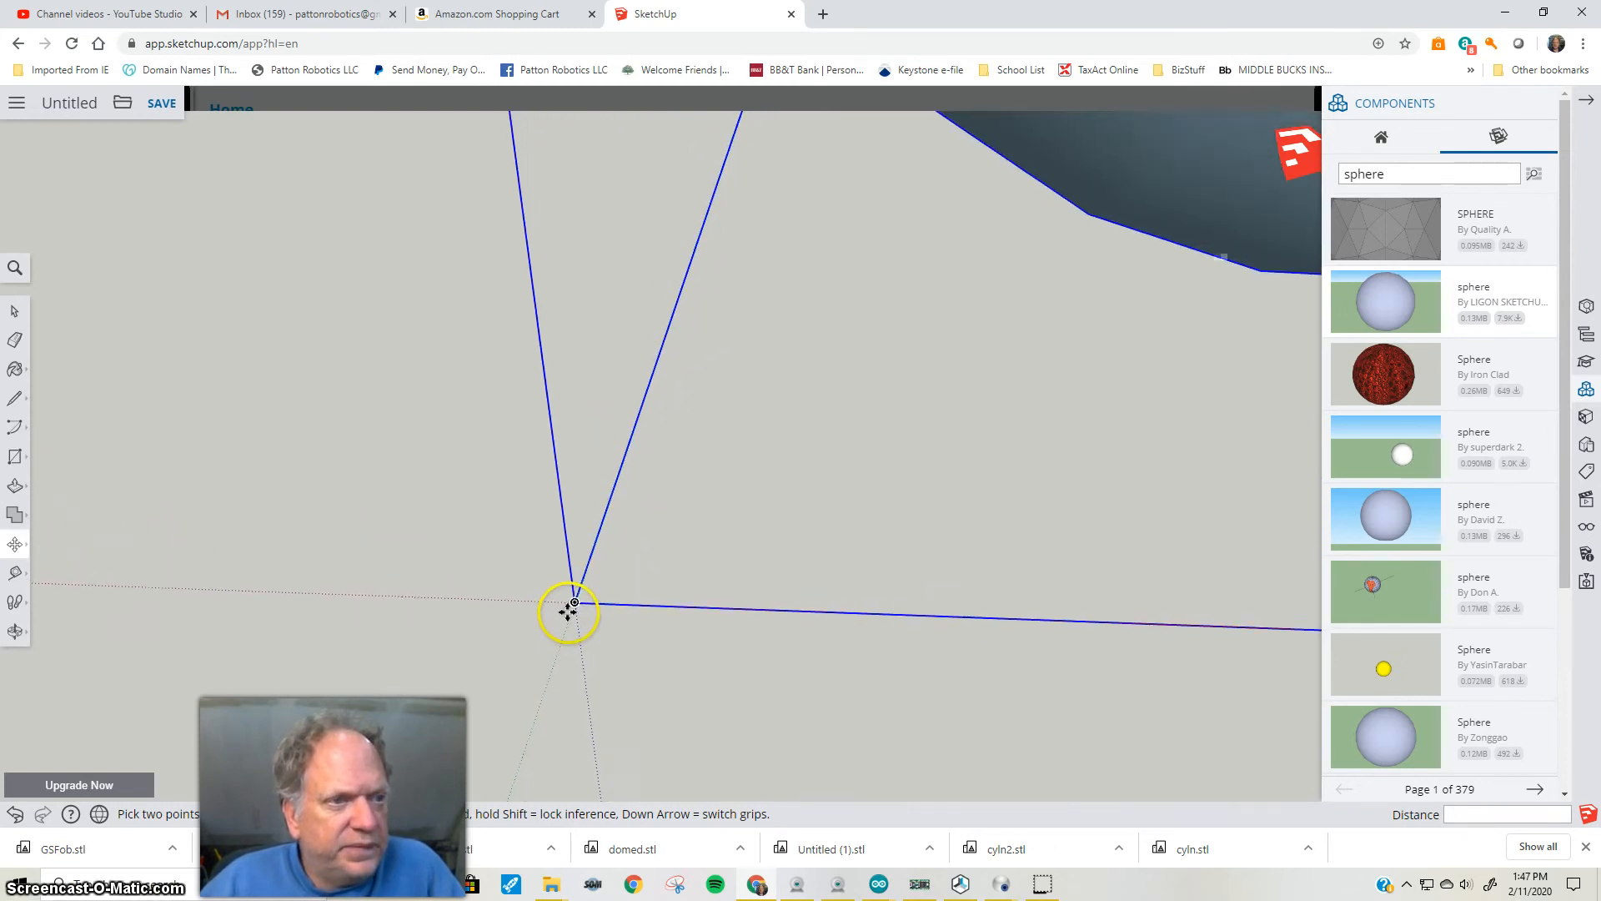
scroll(567, 611, "down", 3)
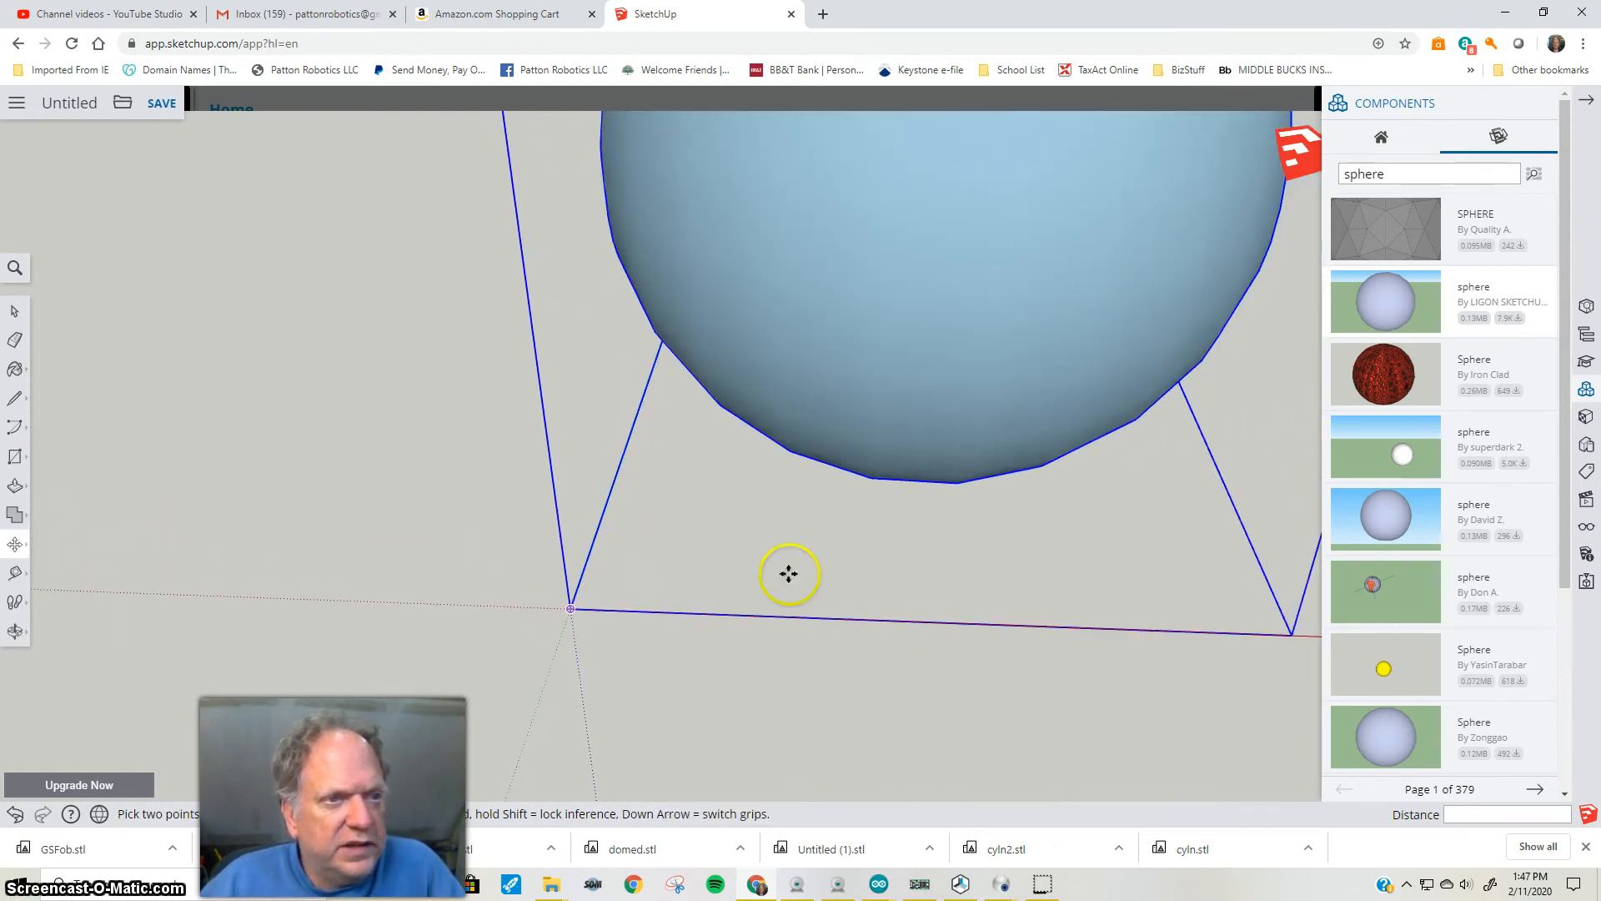
scroll(855, 585, "down", 4)
scroll(865, 588, "down", 5)
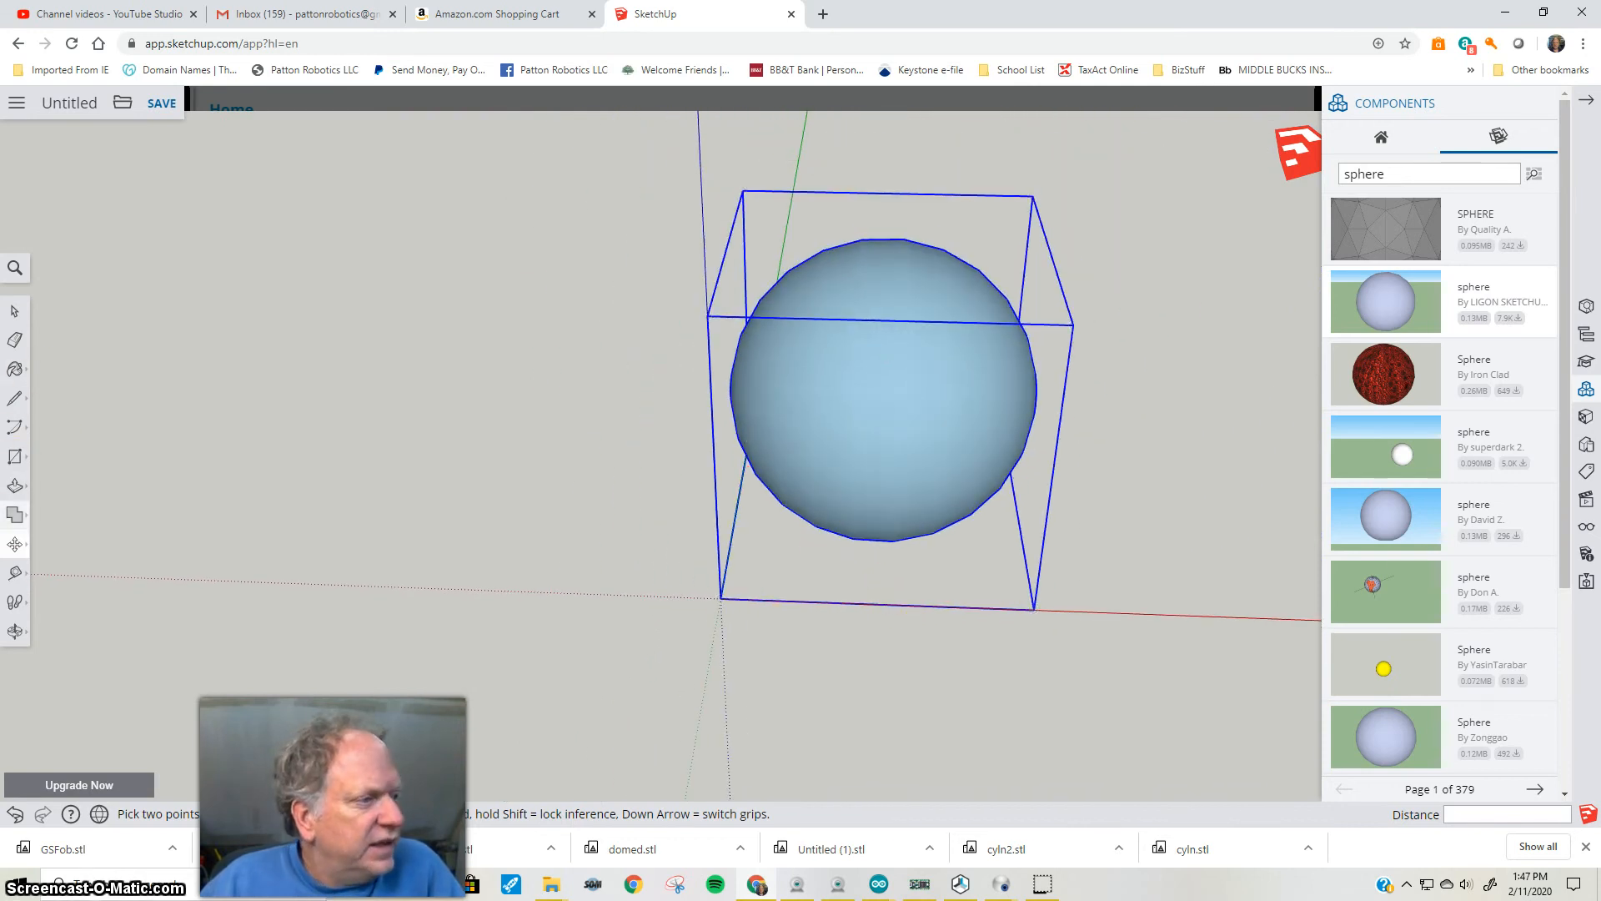
left_click(15, 572)
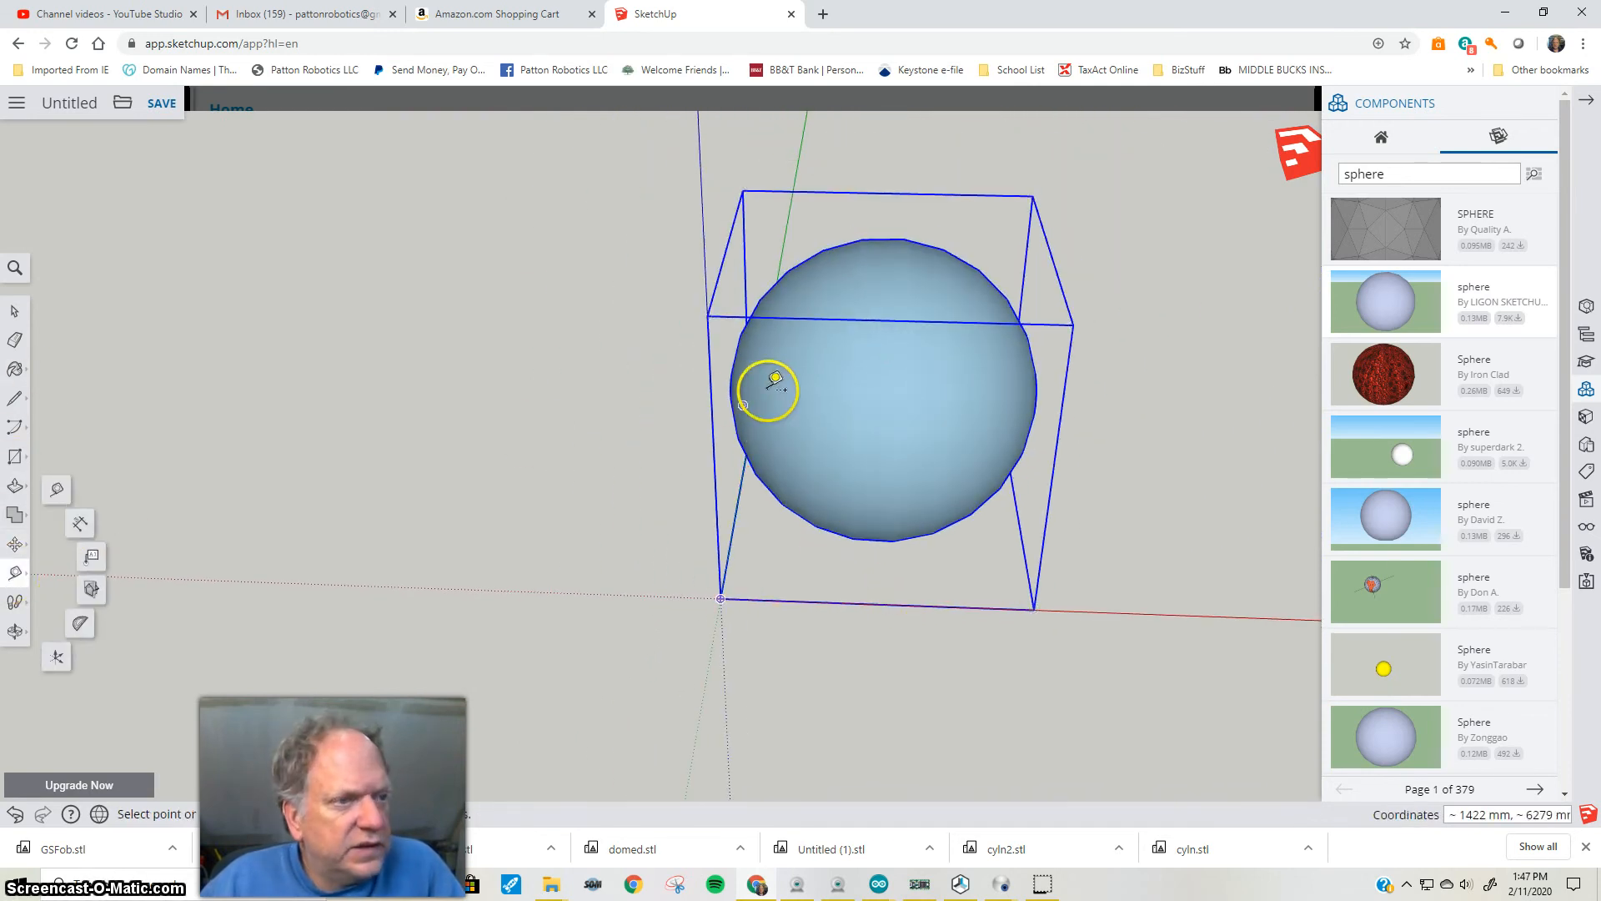
left_click(730, 397)
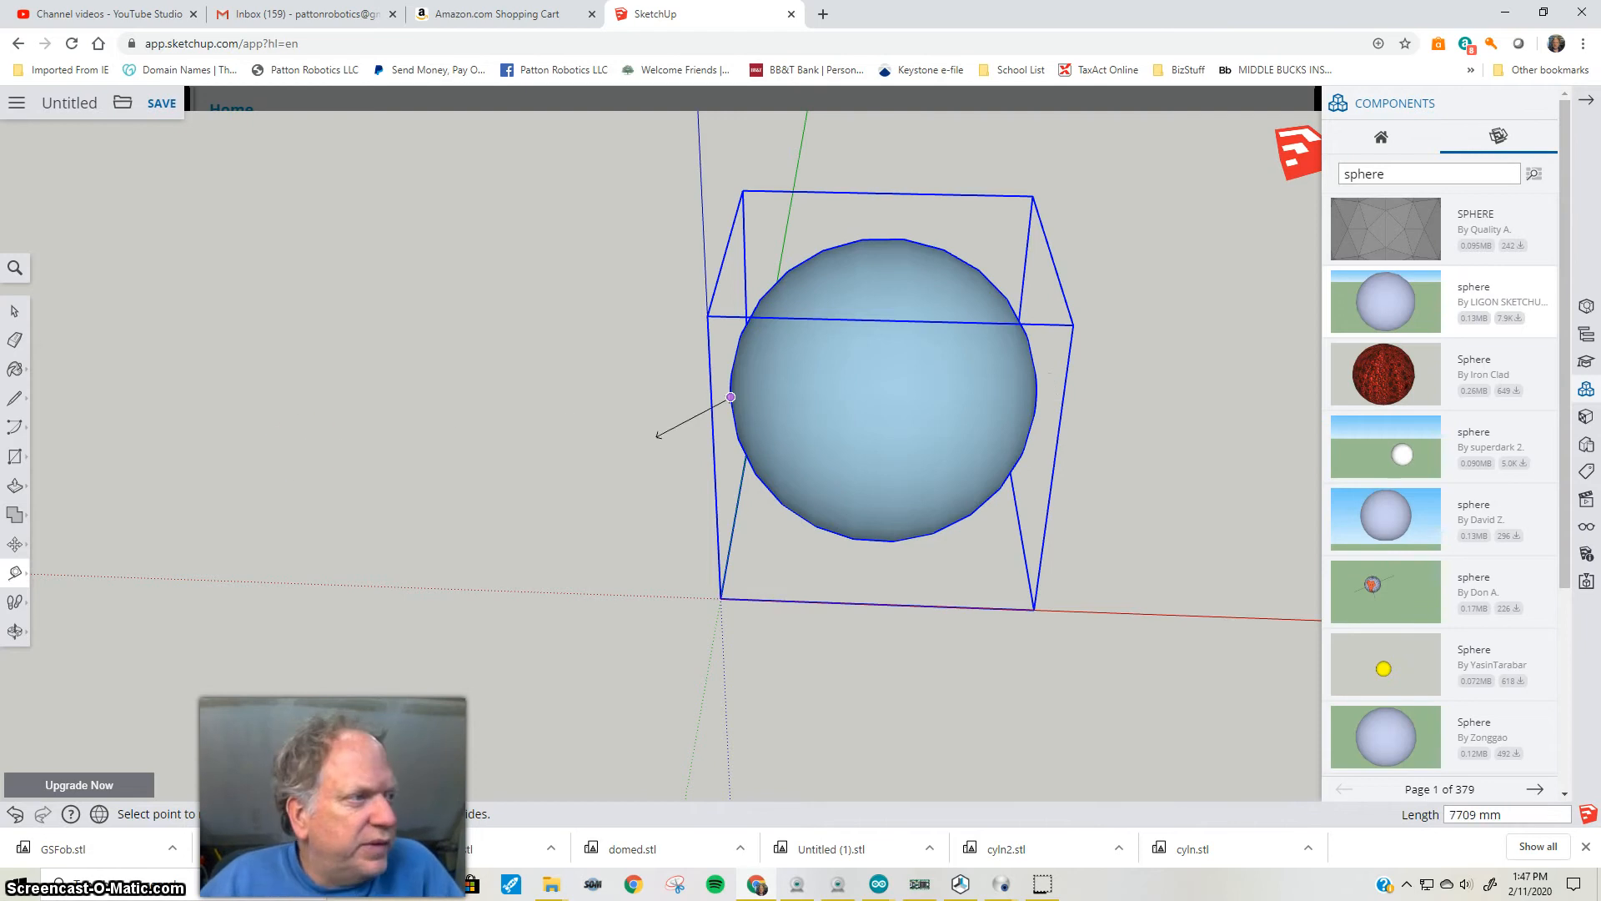
left_click(14, 316)
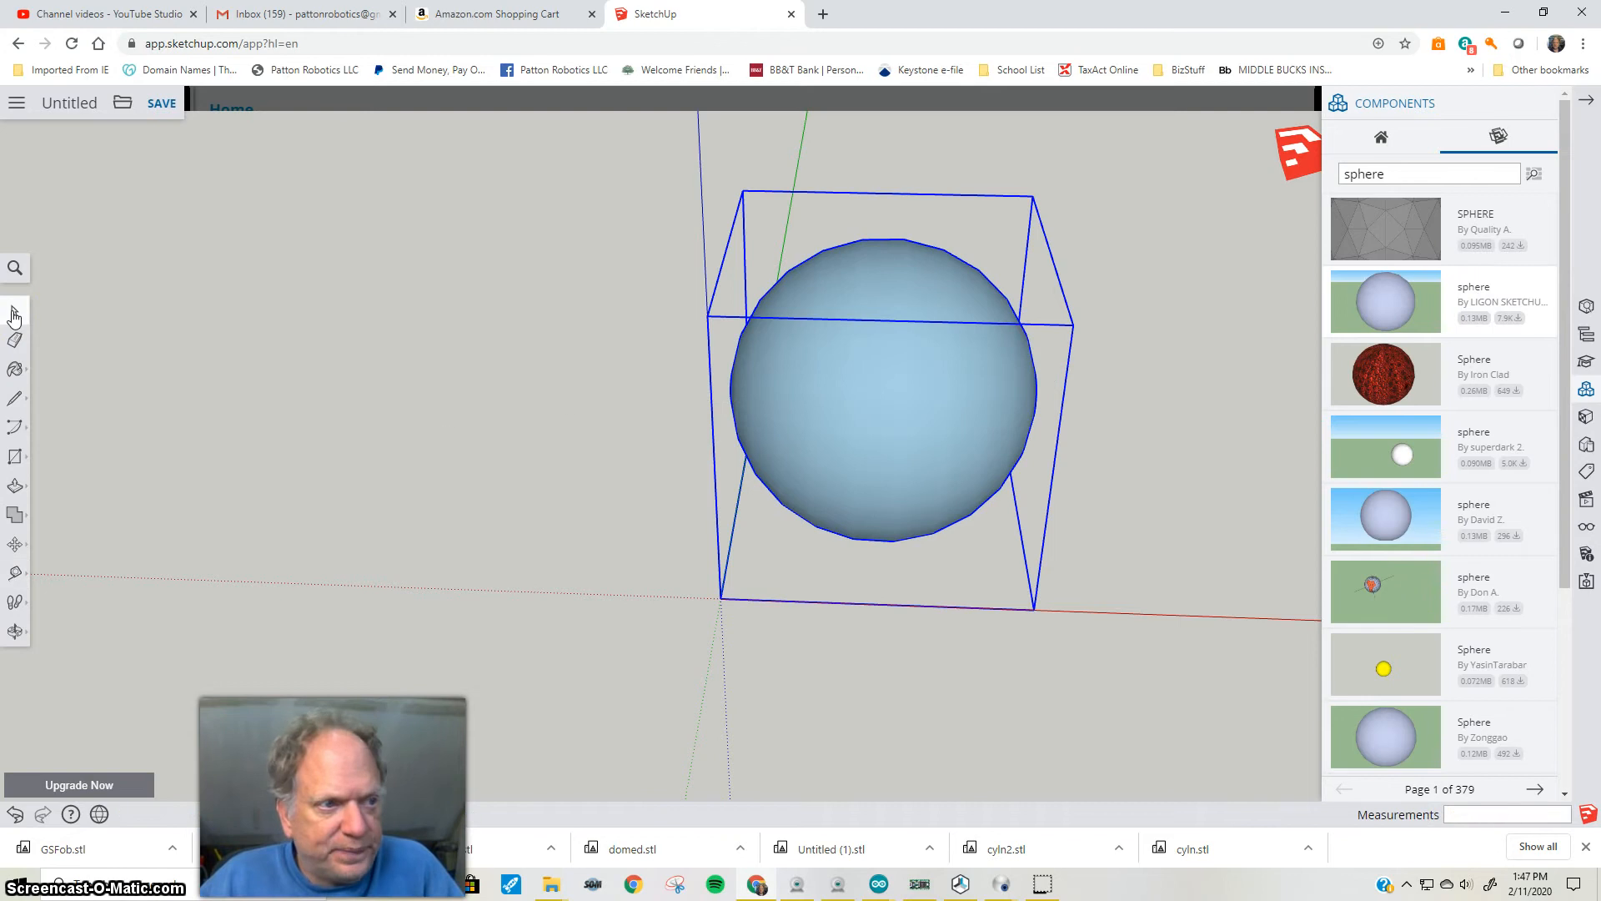
Scale the sphere uniformly about its center by a factor of .01
left_click(17, 542)
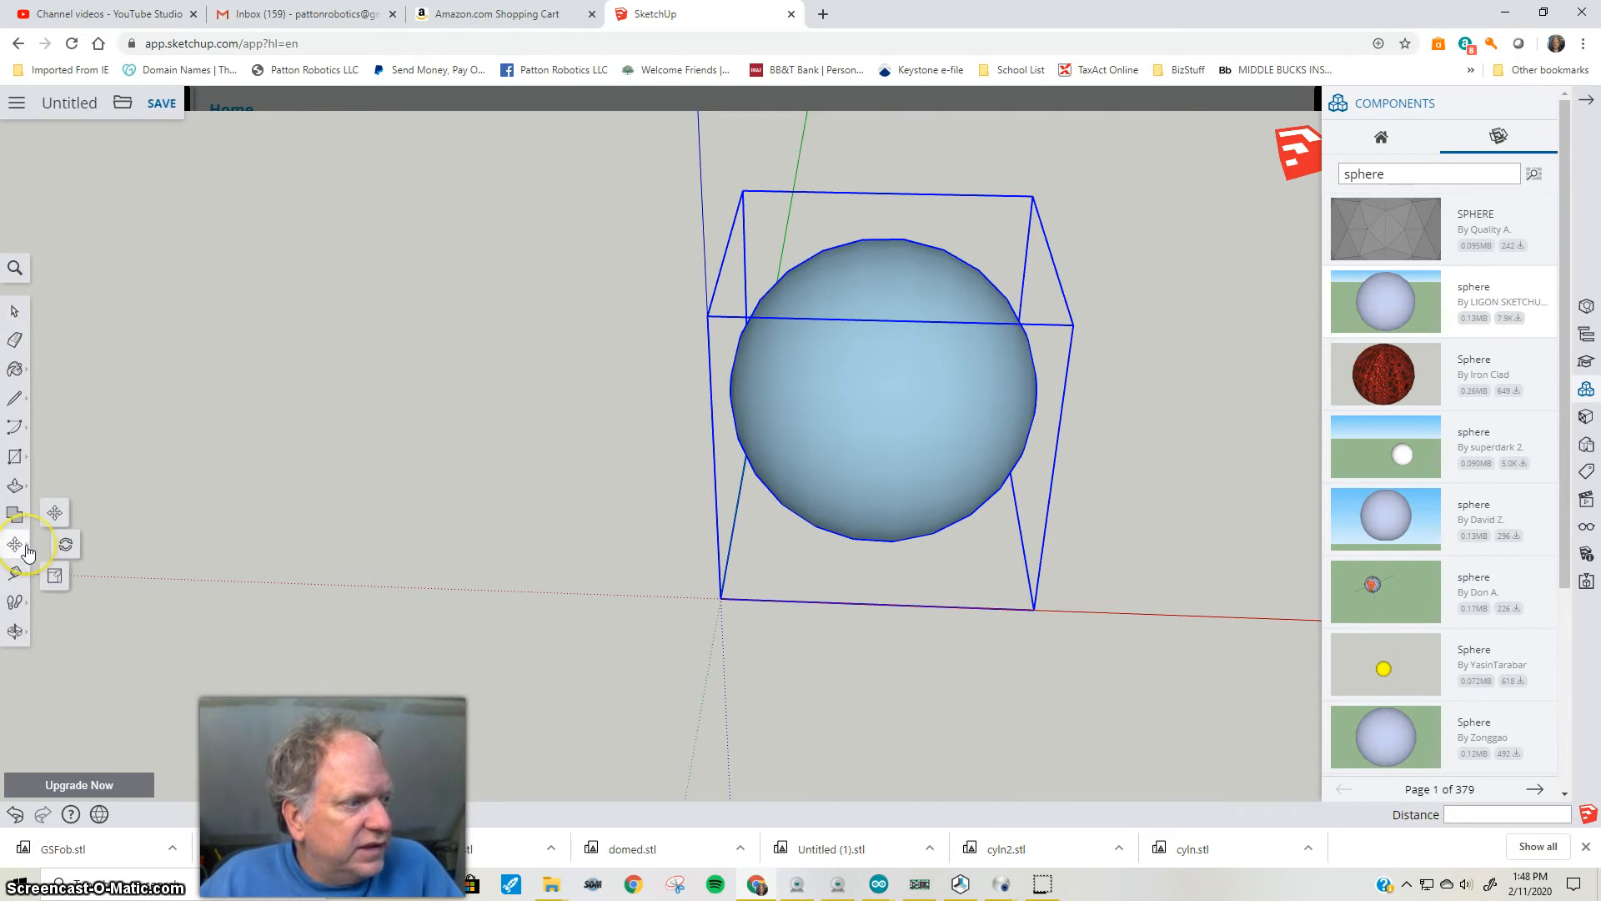
left_click(57, 578)
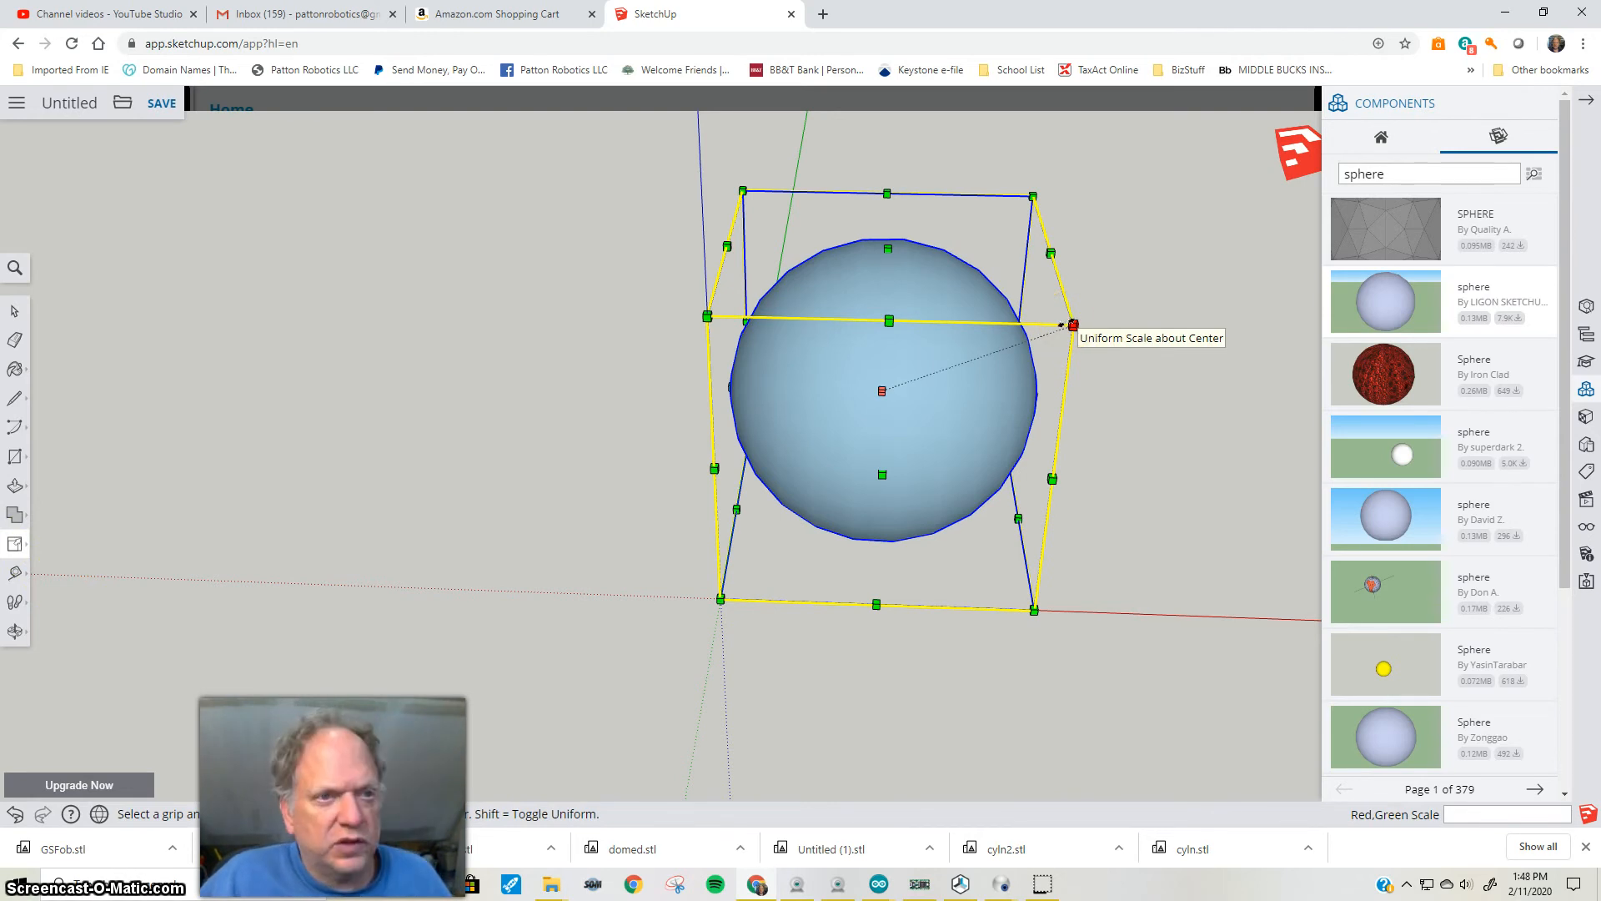
left_click_drag(1074, 325, 1011, 347)
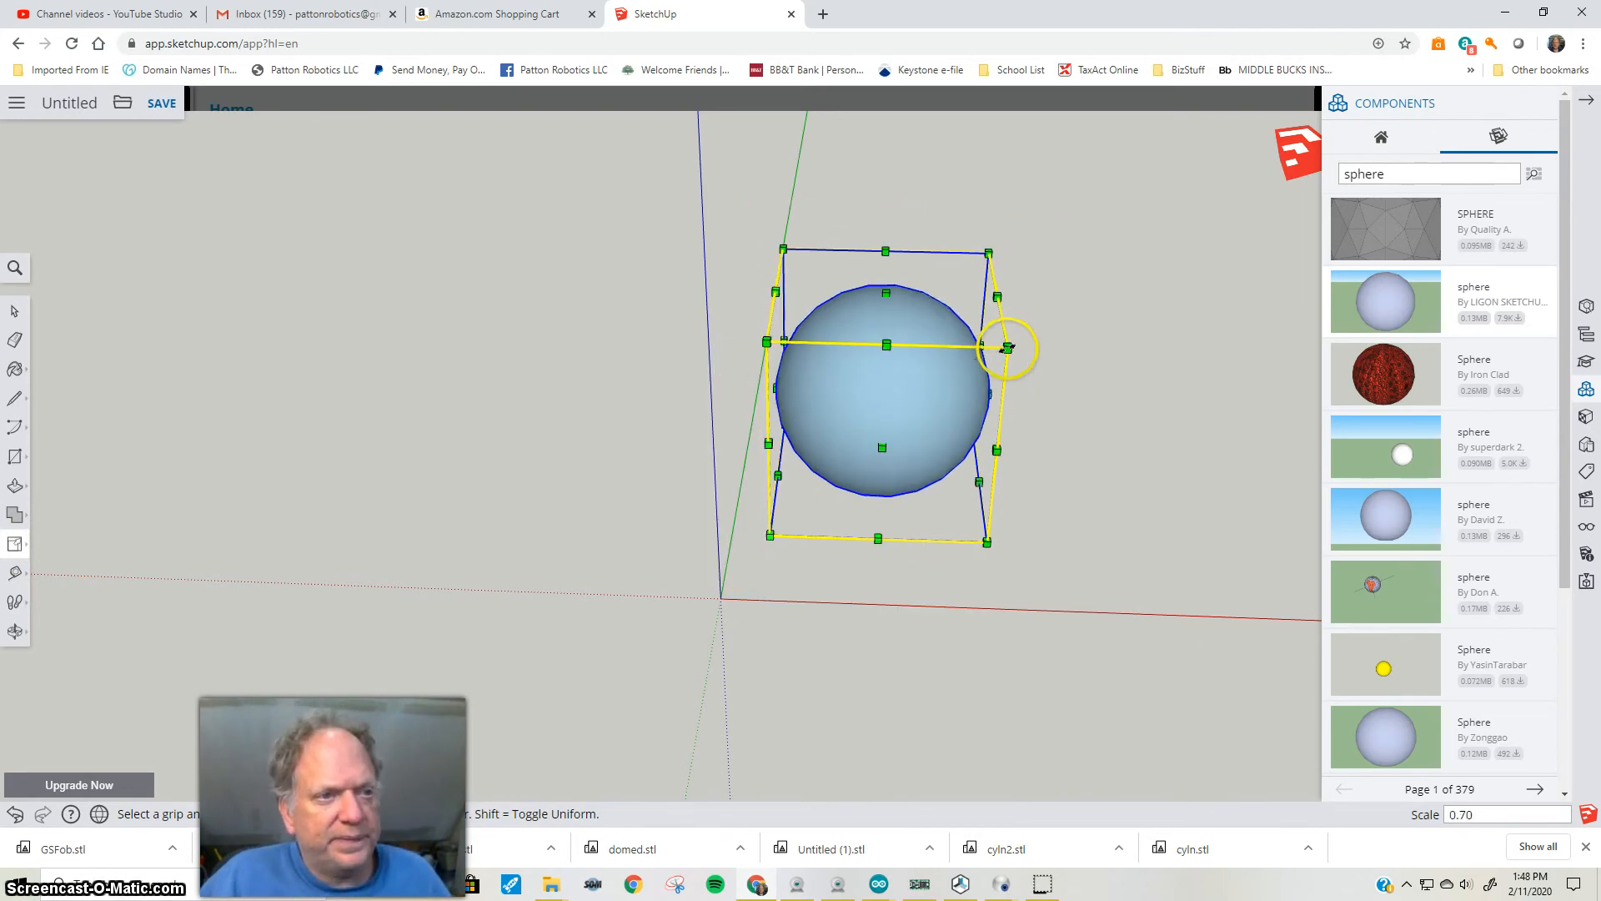
left_click(1202, 691)
left_click(1368, 740)
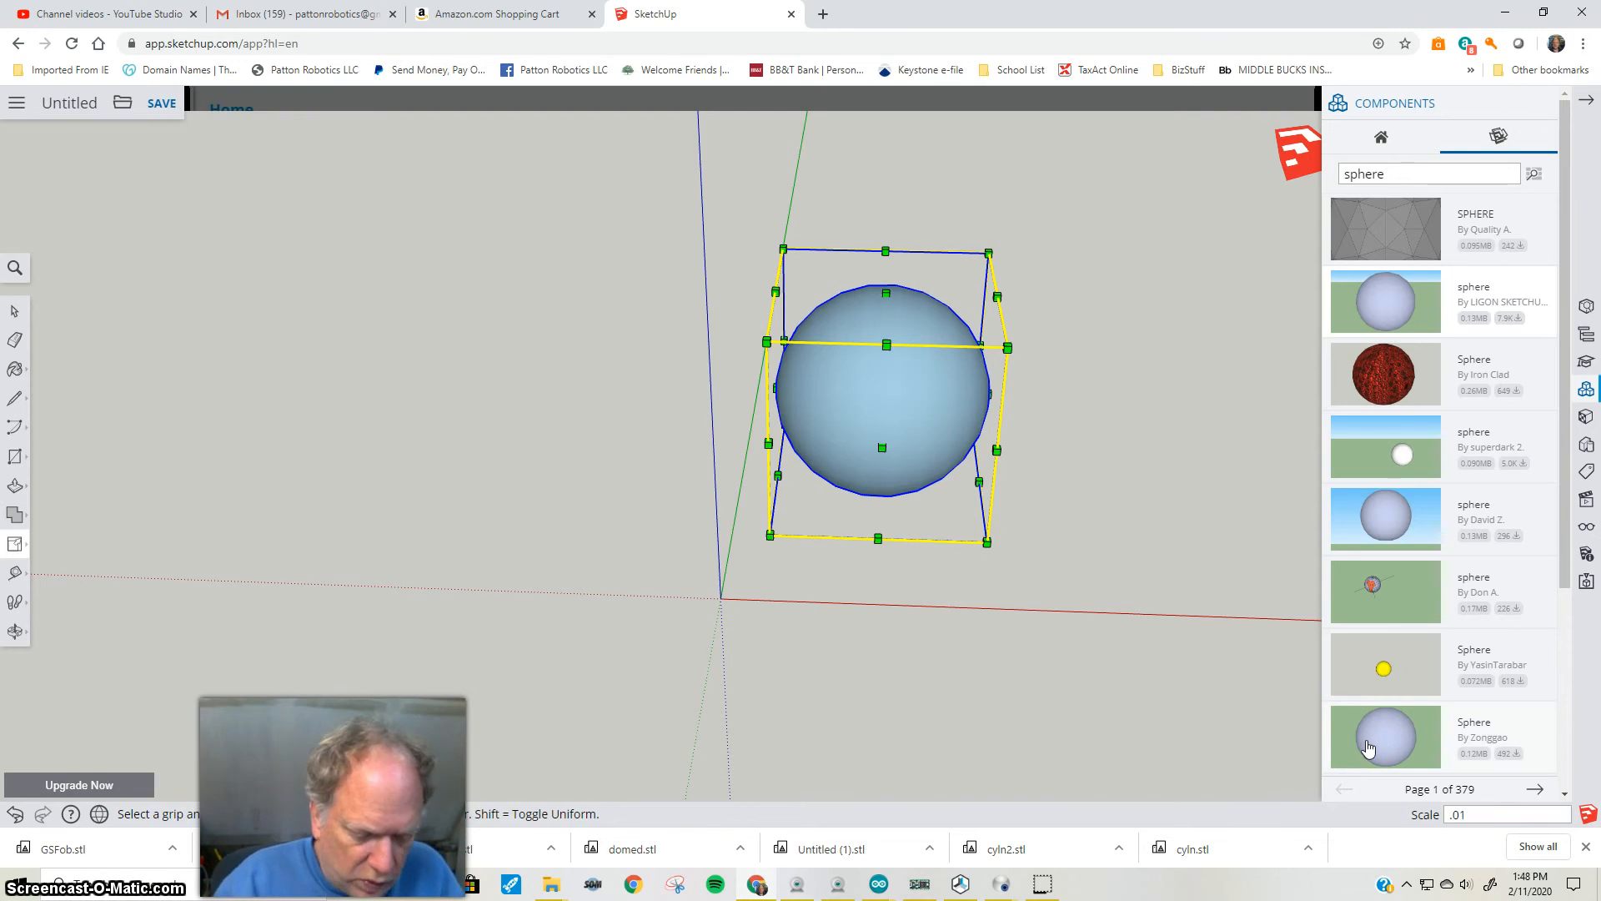
key("Return")
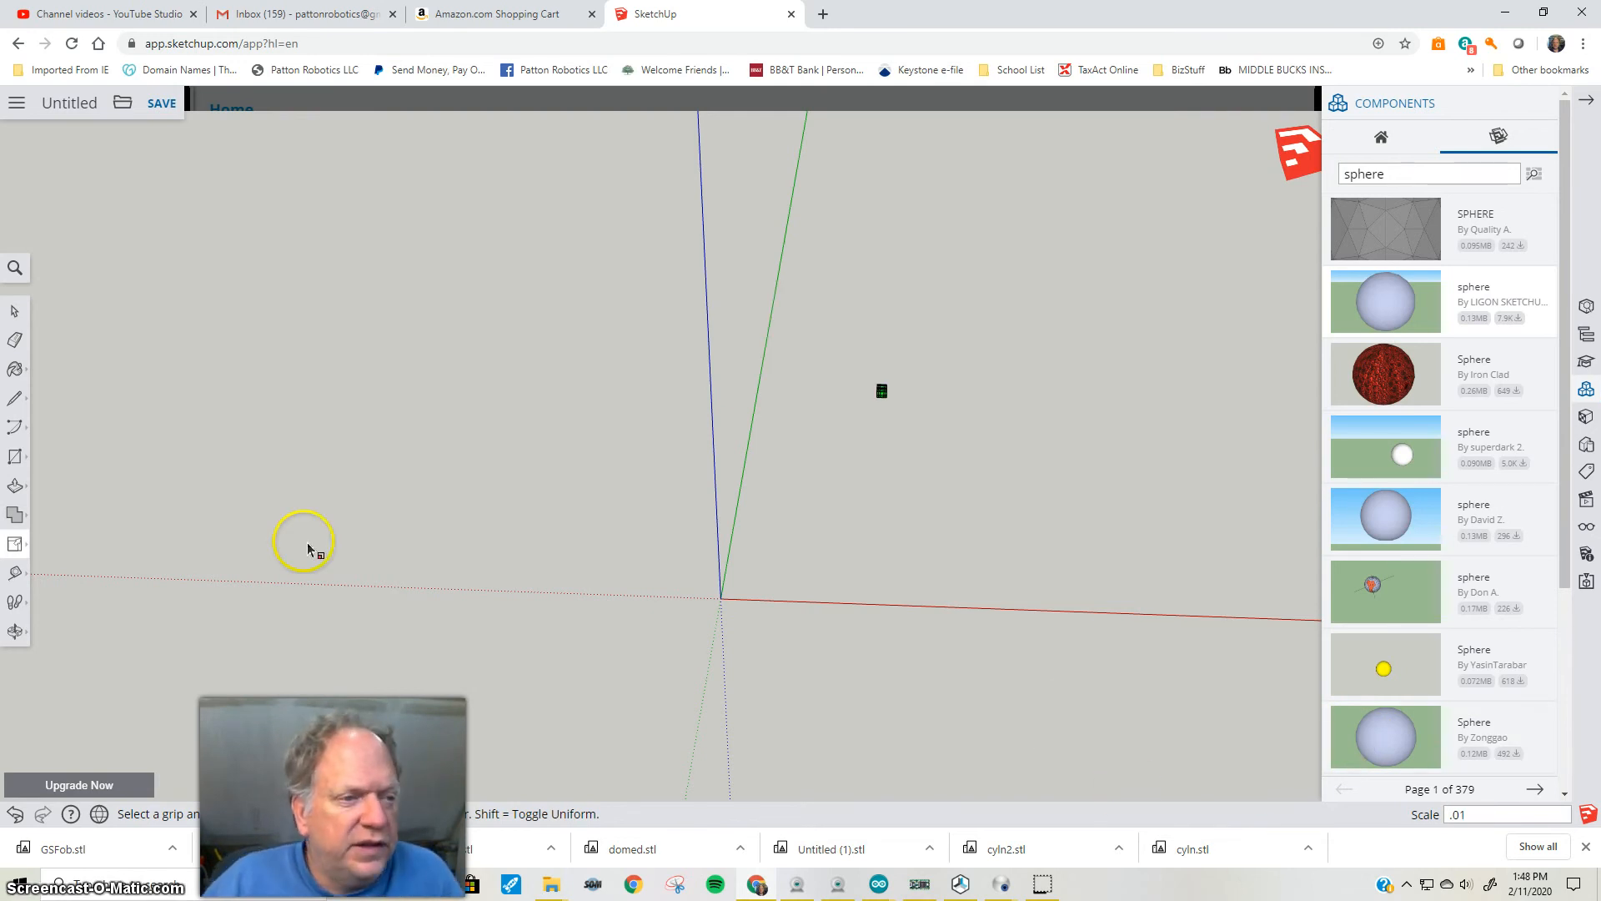
Move the tiny scaled sphere about 24735 mm to the origin
scroll(813, 489, "up", 3)
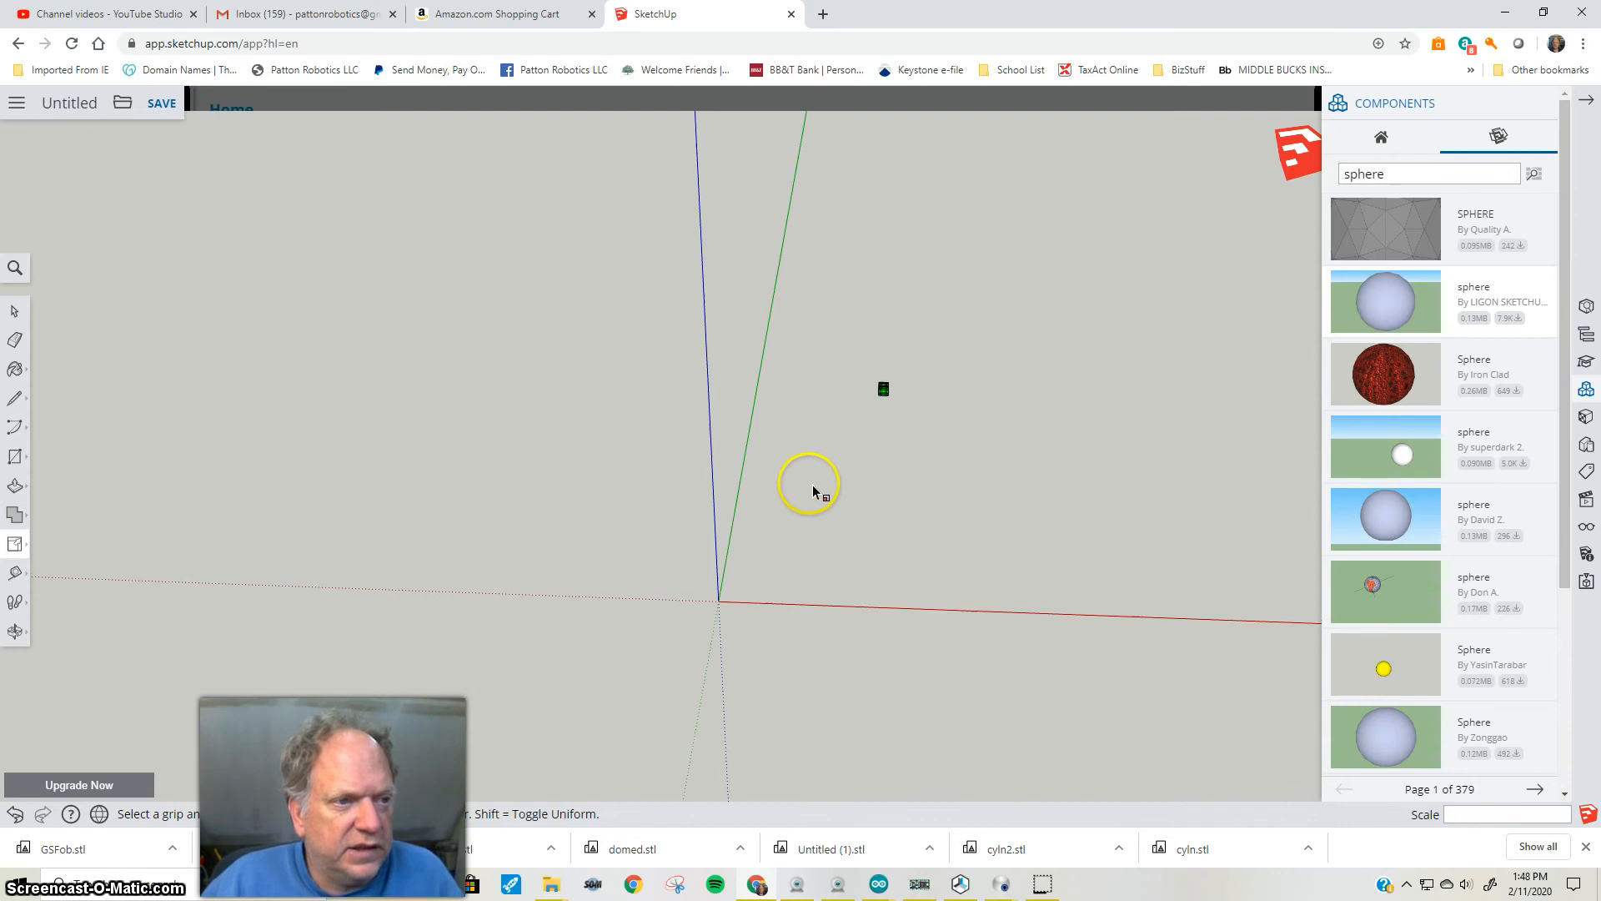
scroll(810, 489, "up", 2)
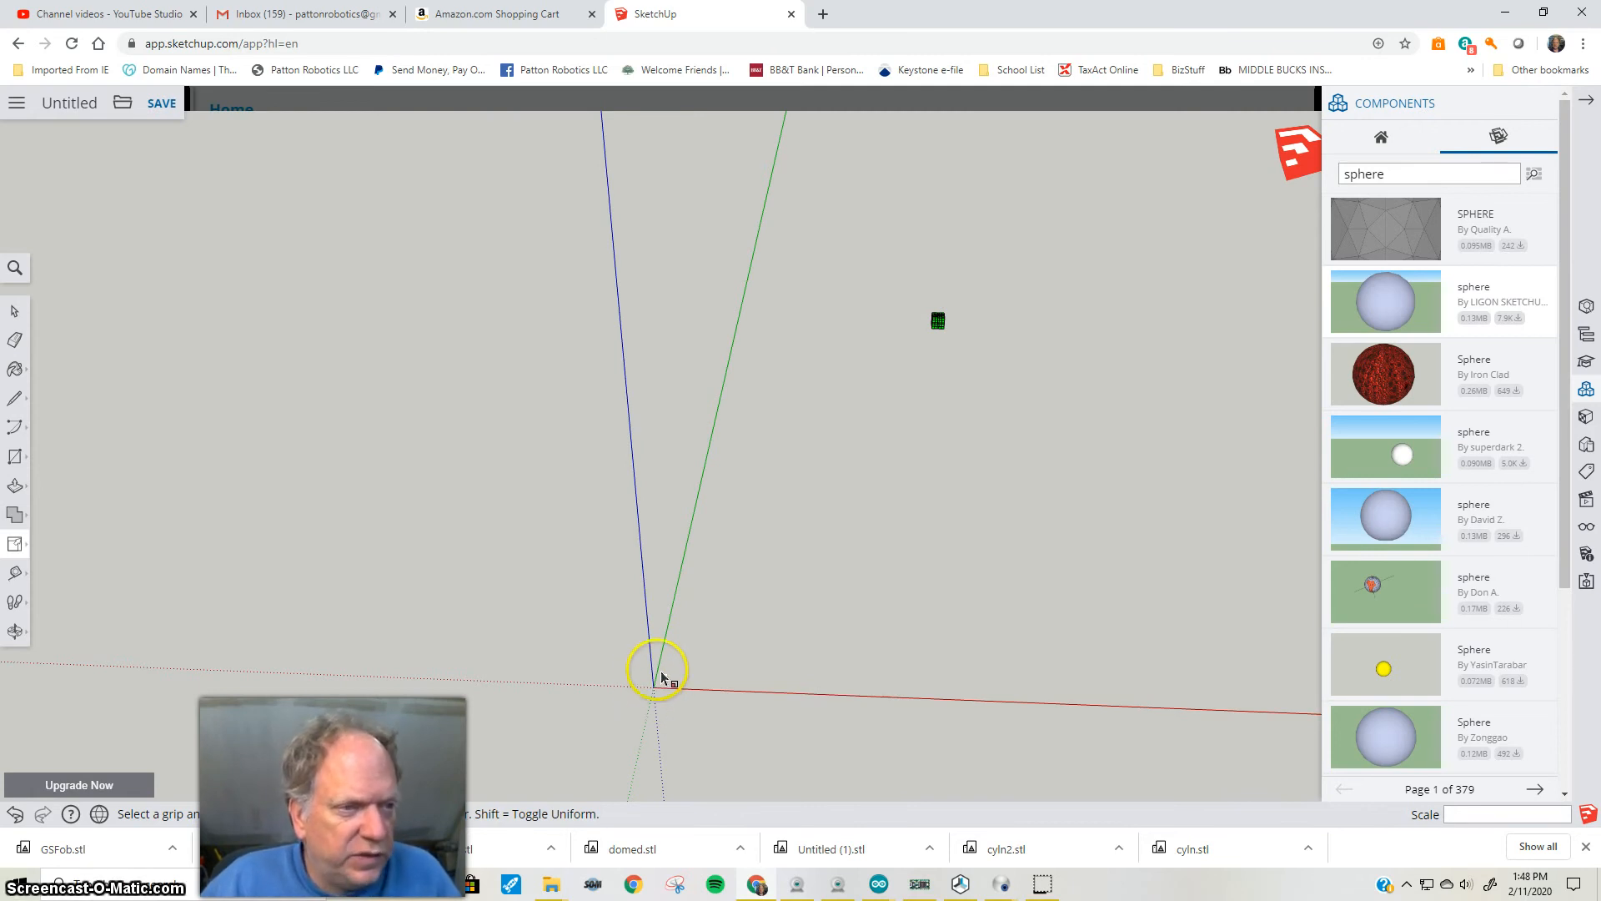
left_click(28, 549)
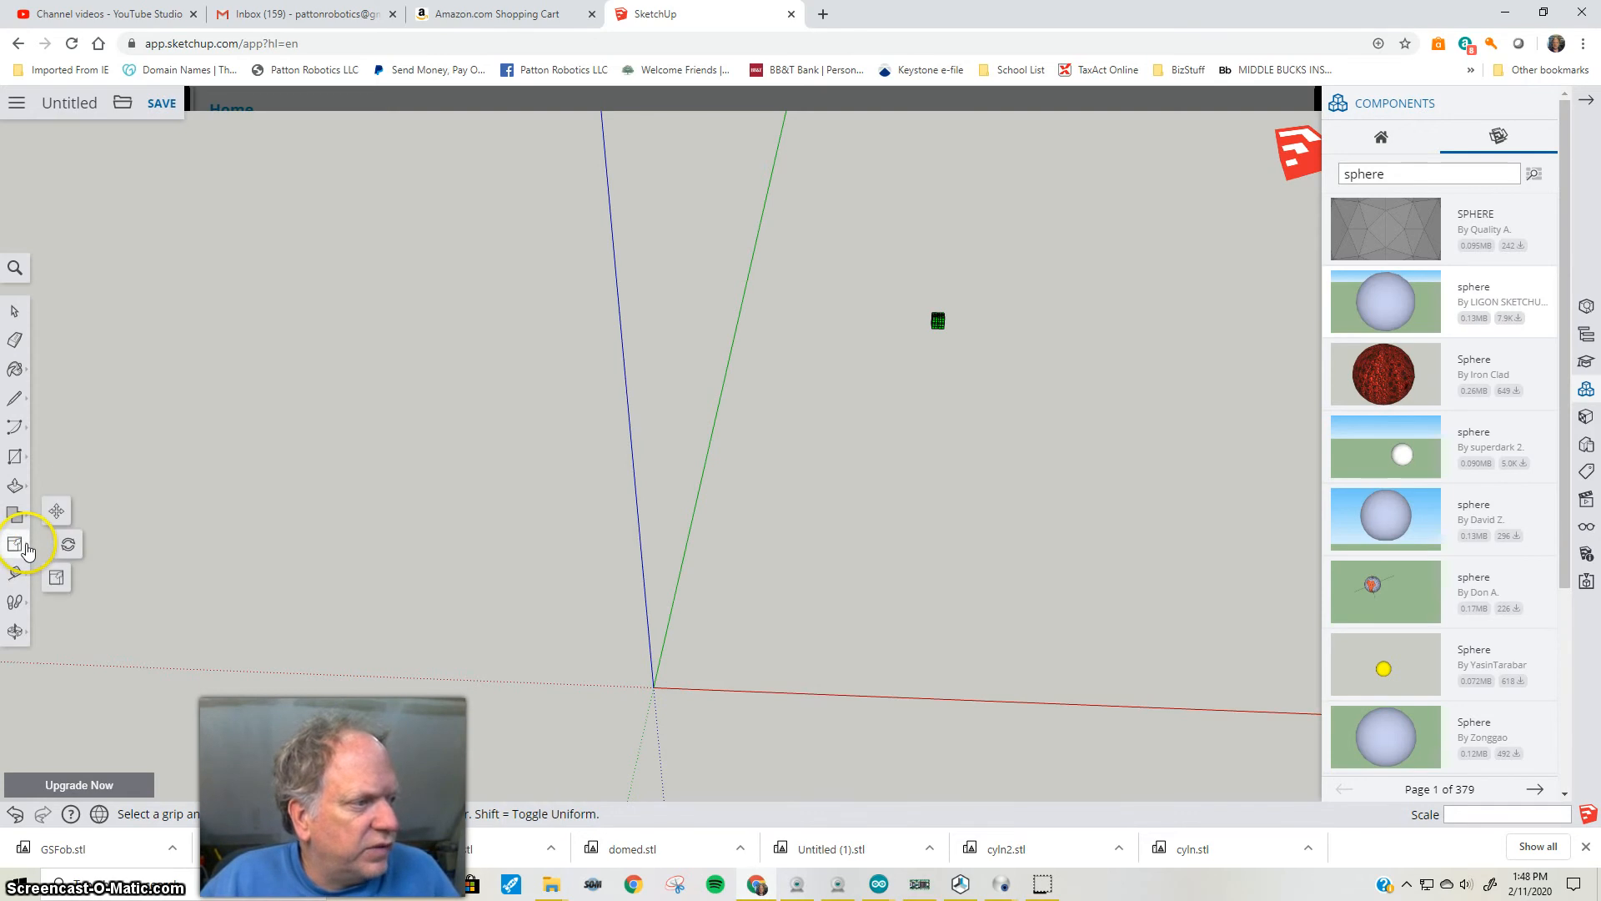
left_click(56, 511)
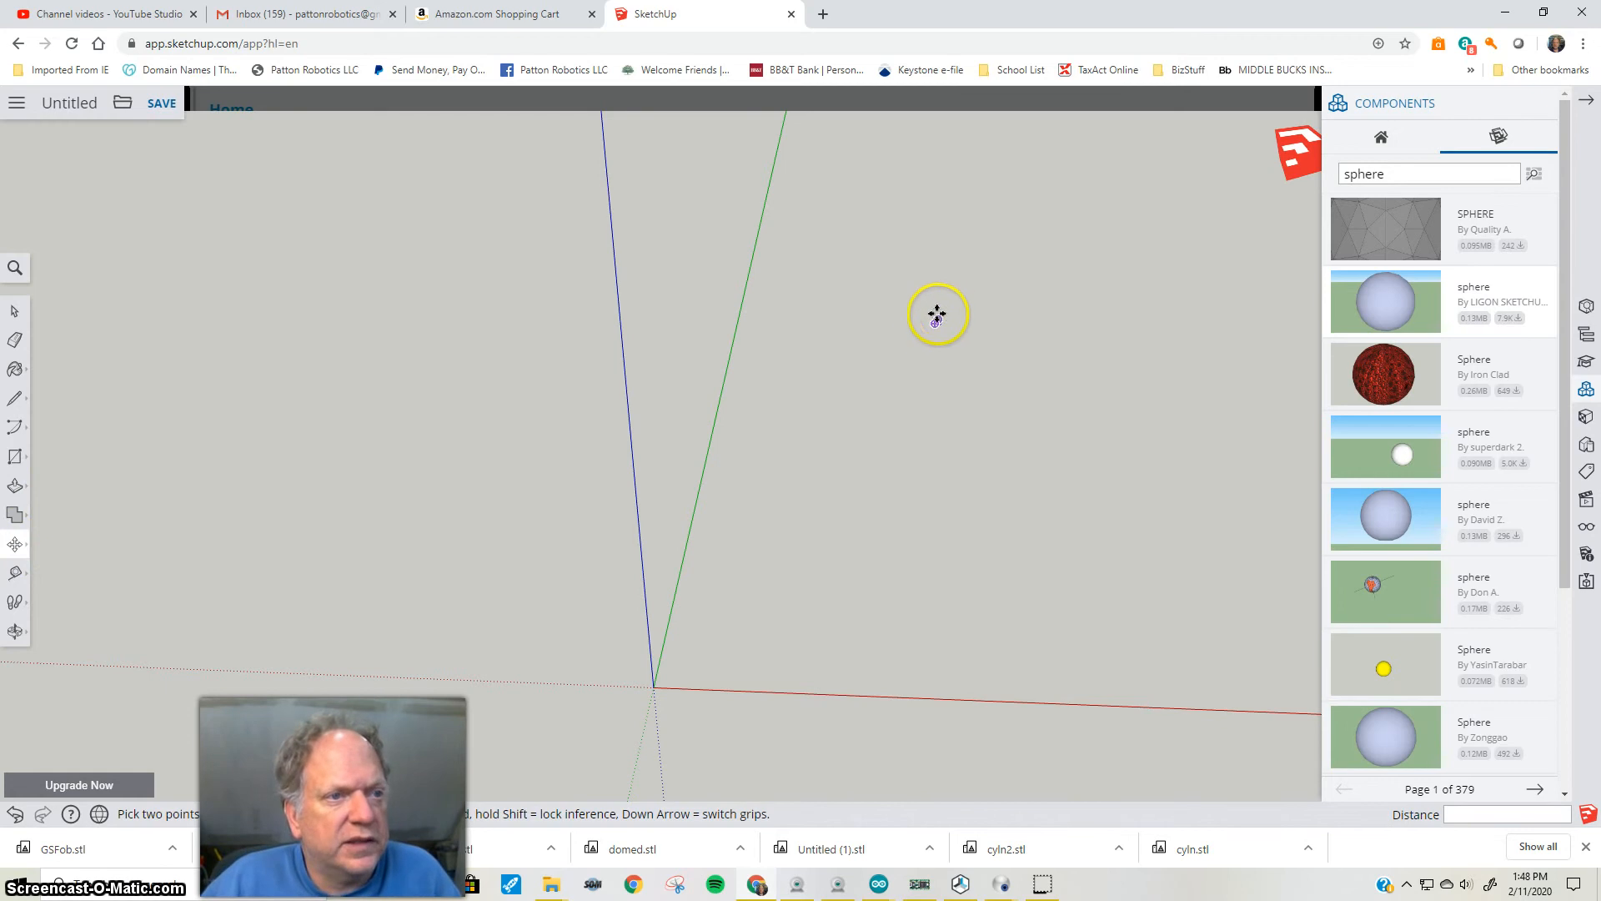
left_click(935, 322)
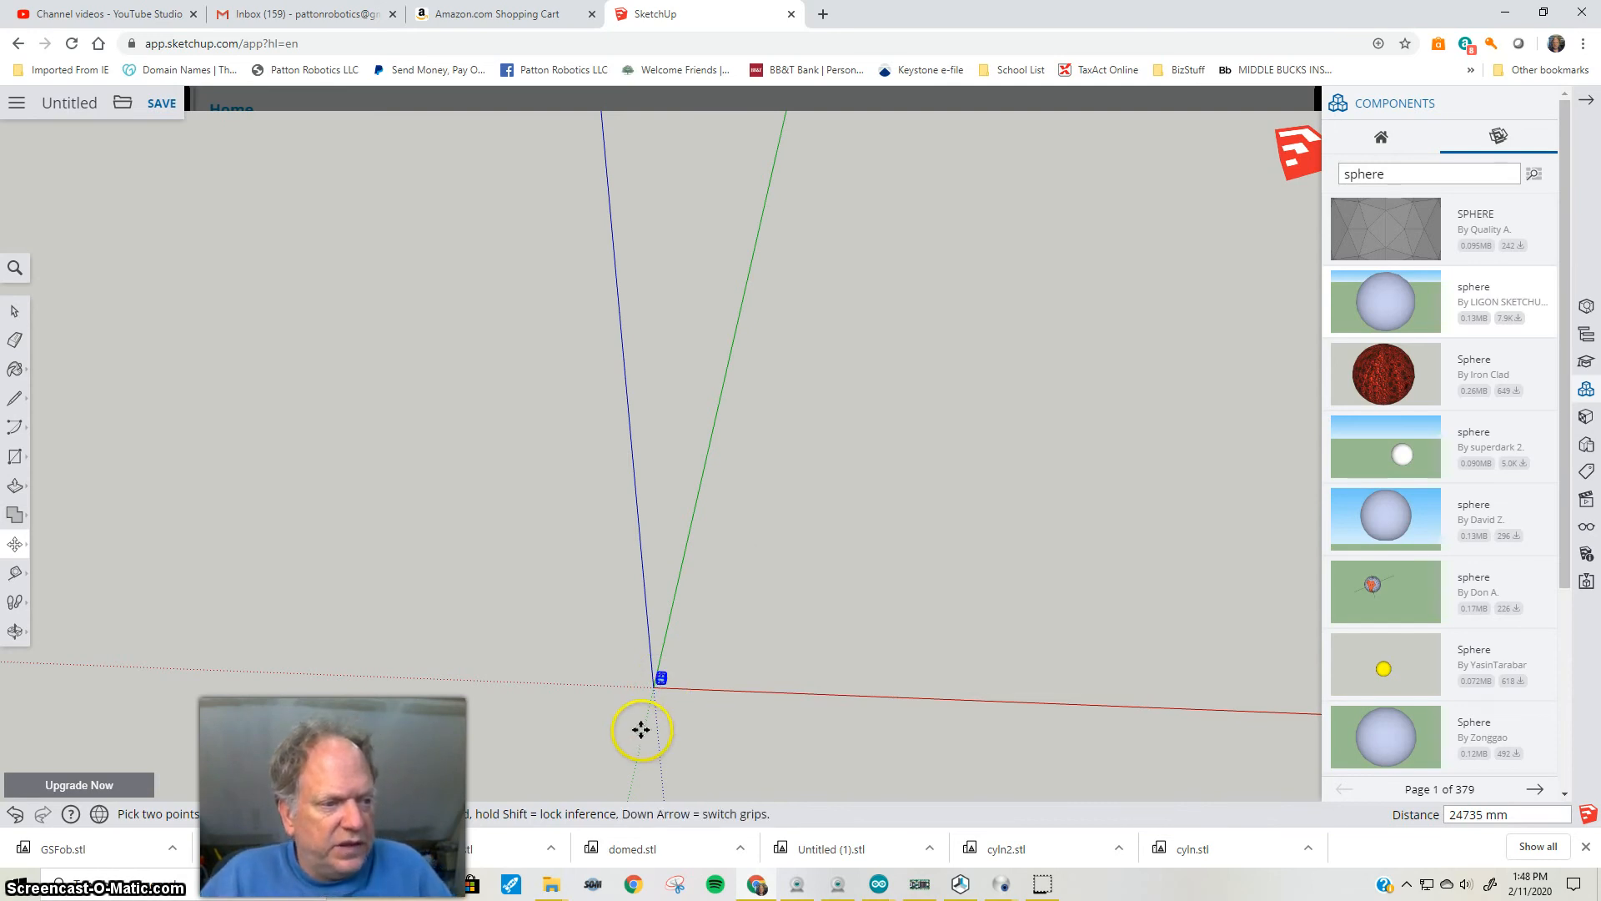
Reposition the sphere with two further moves so it overlaps the small cube at the origin
scroll(654, 654, "up", 5)
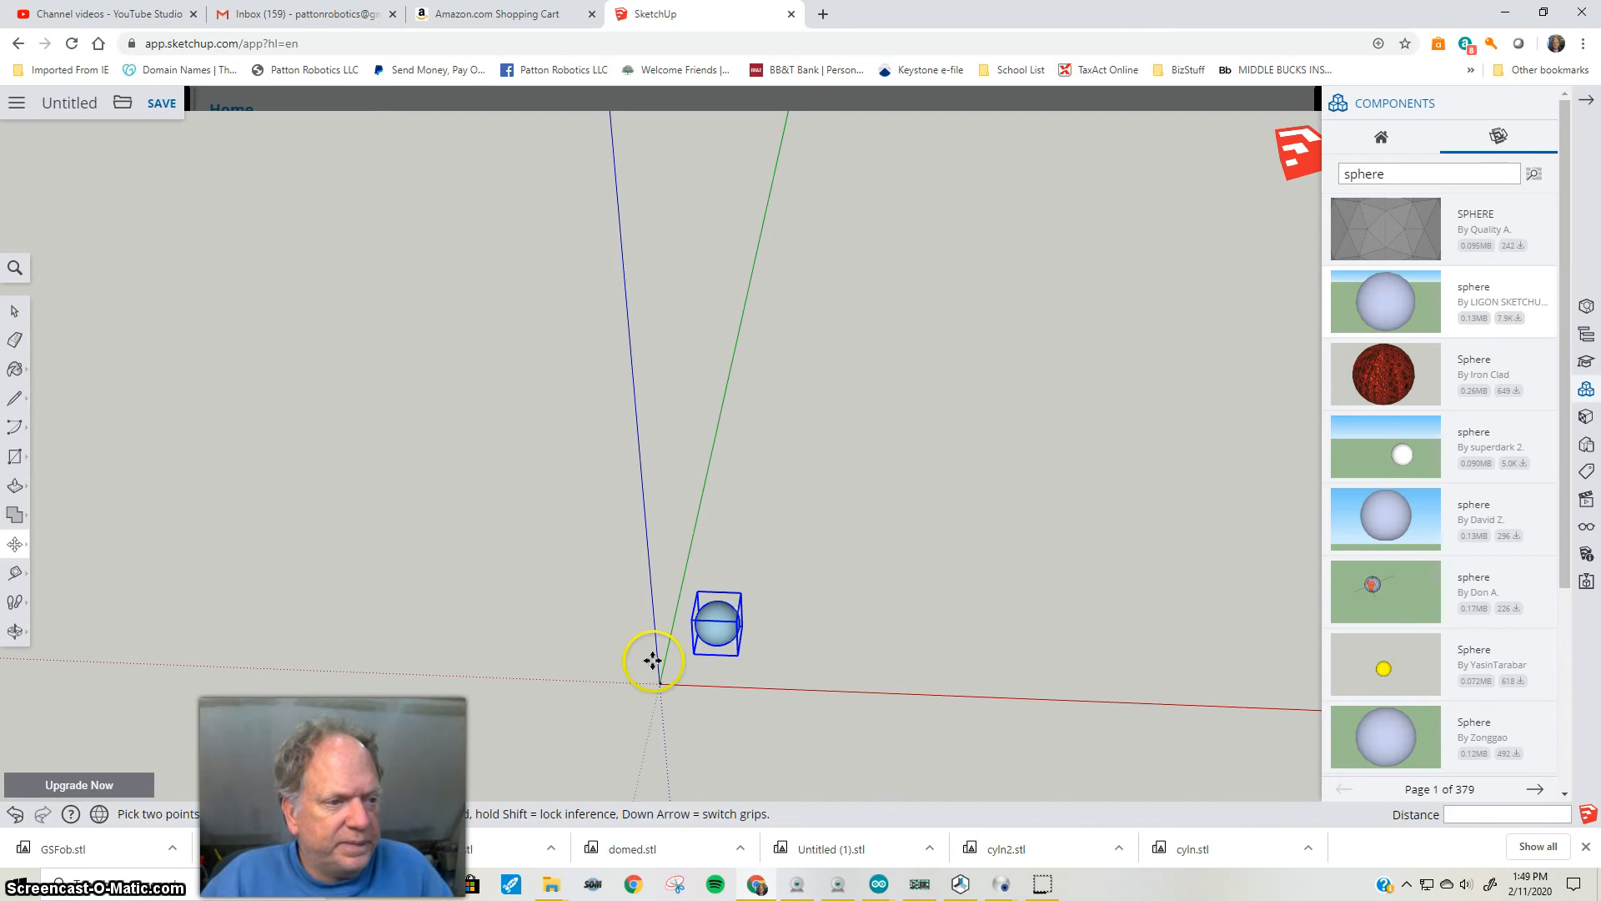
scroll(653, 660, "up", 1)
scroll(706, 677, "up", 1)
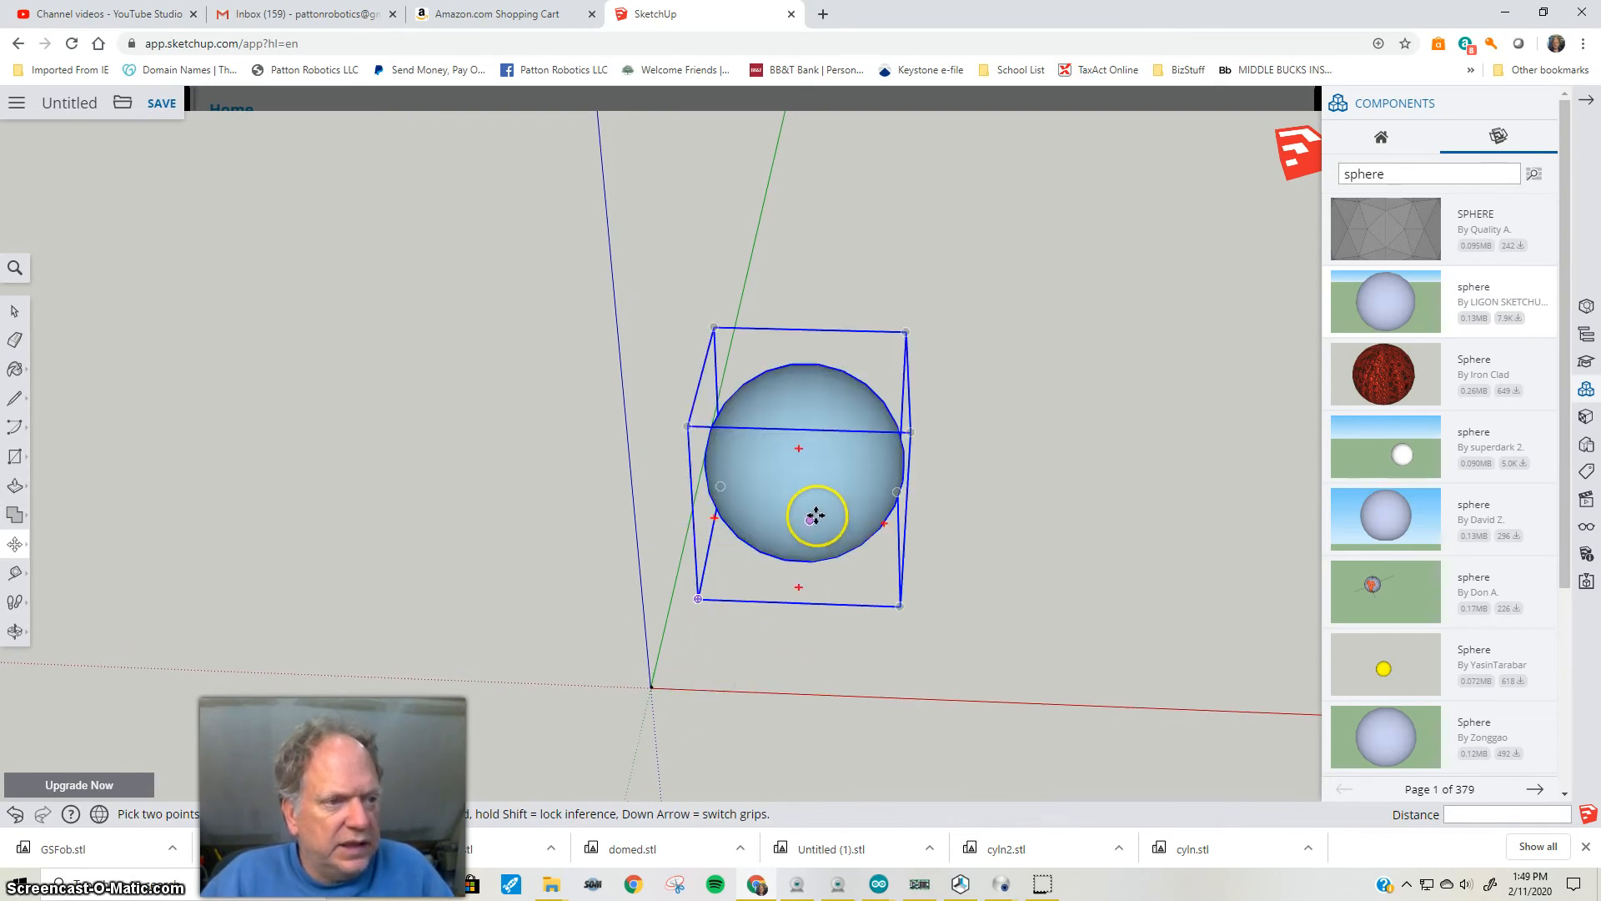
left_click(810, 387)
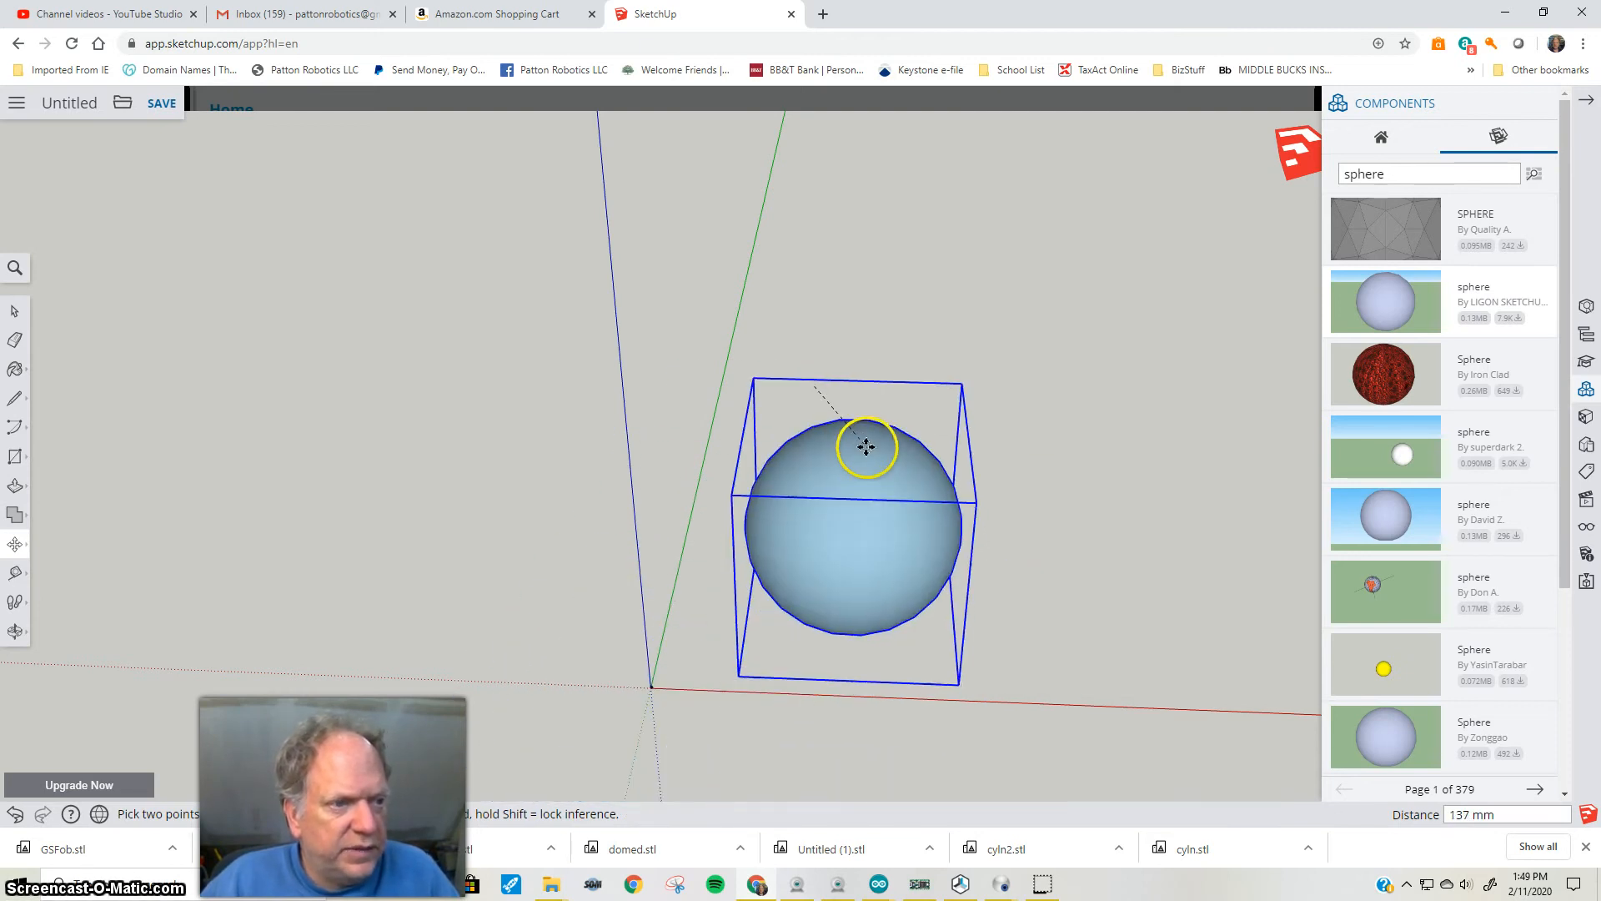
left_click(866, 447)
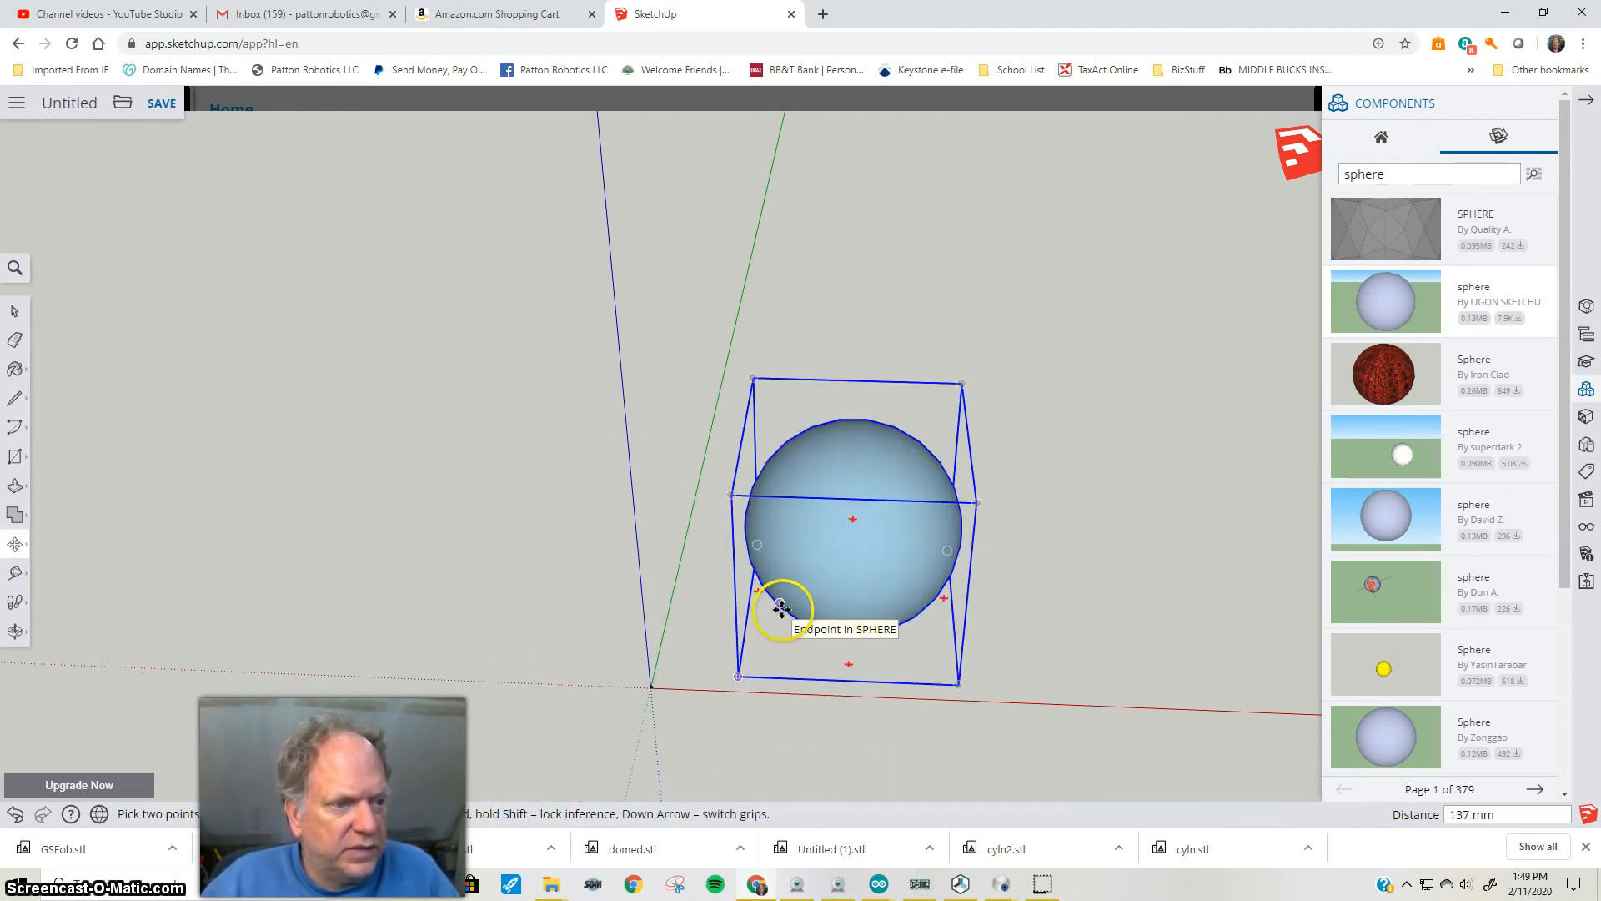
left_click(781, 606)
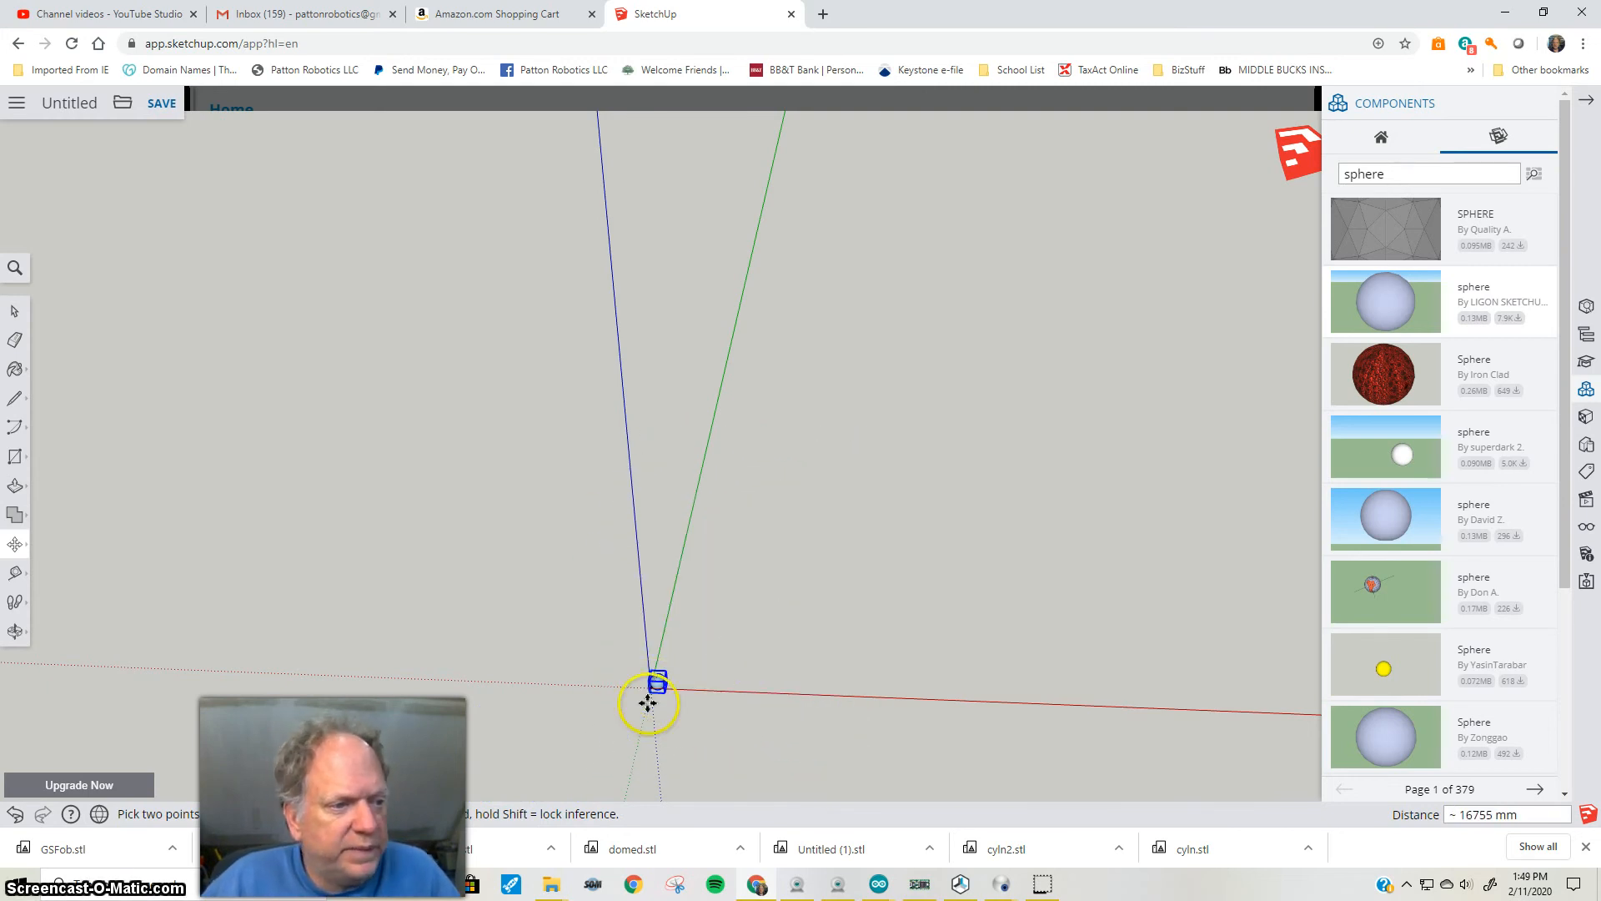
left_click(631, 734)
Measure across the reduced sphere's width with the Tape Measure tool to compare it with the cube
scroll(639, 724, "up", 3)
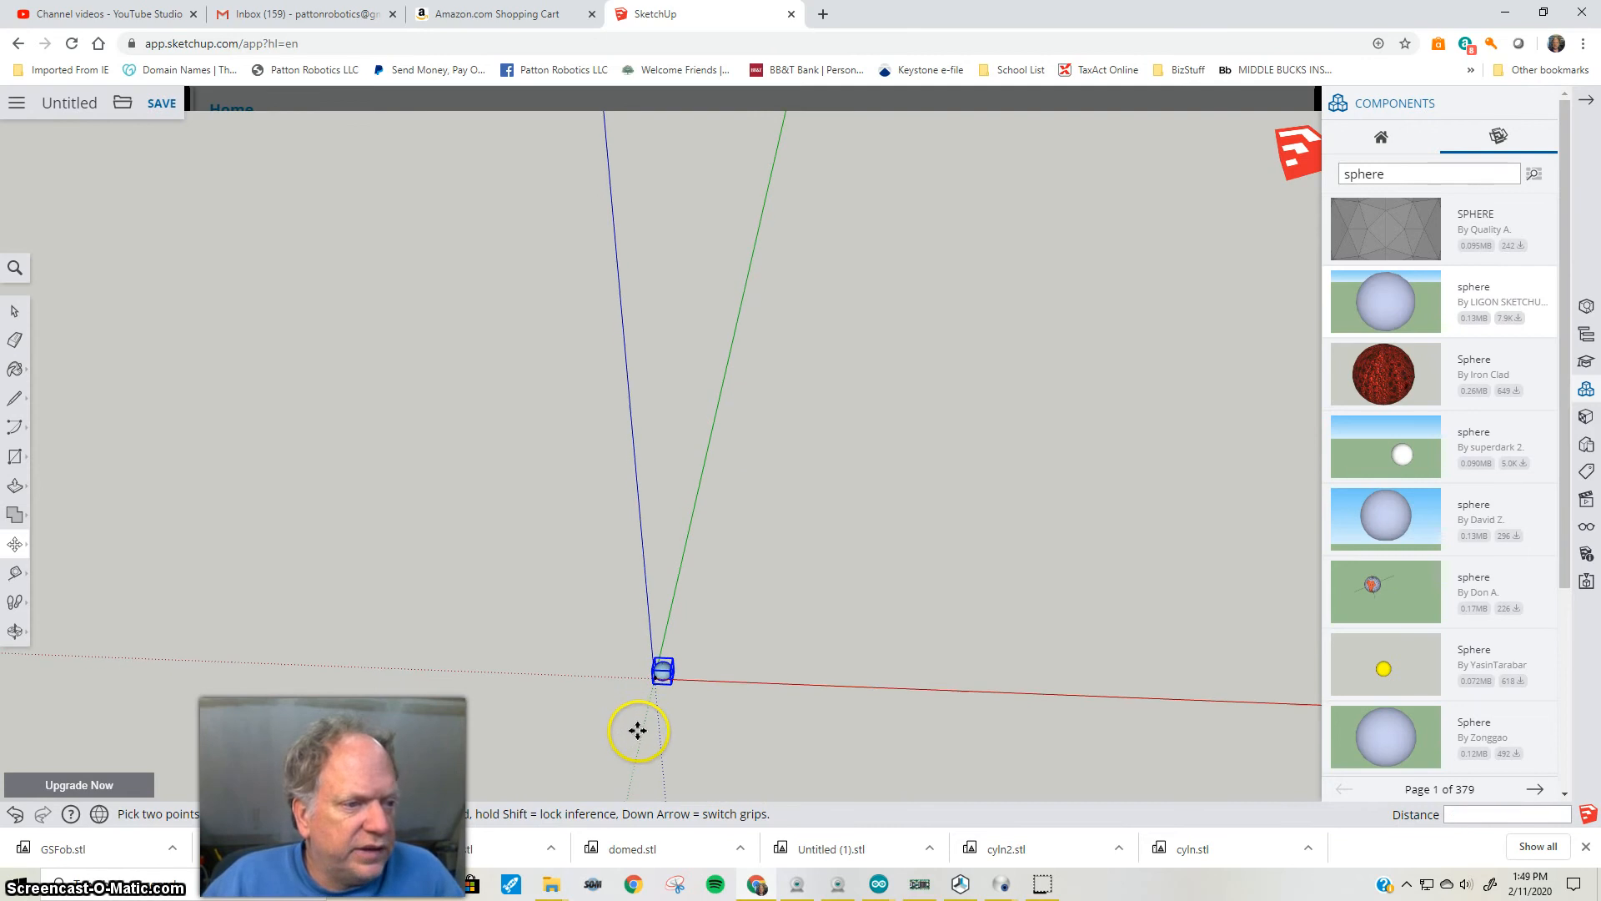
scroll(640, 719, "up", 5)
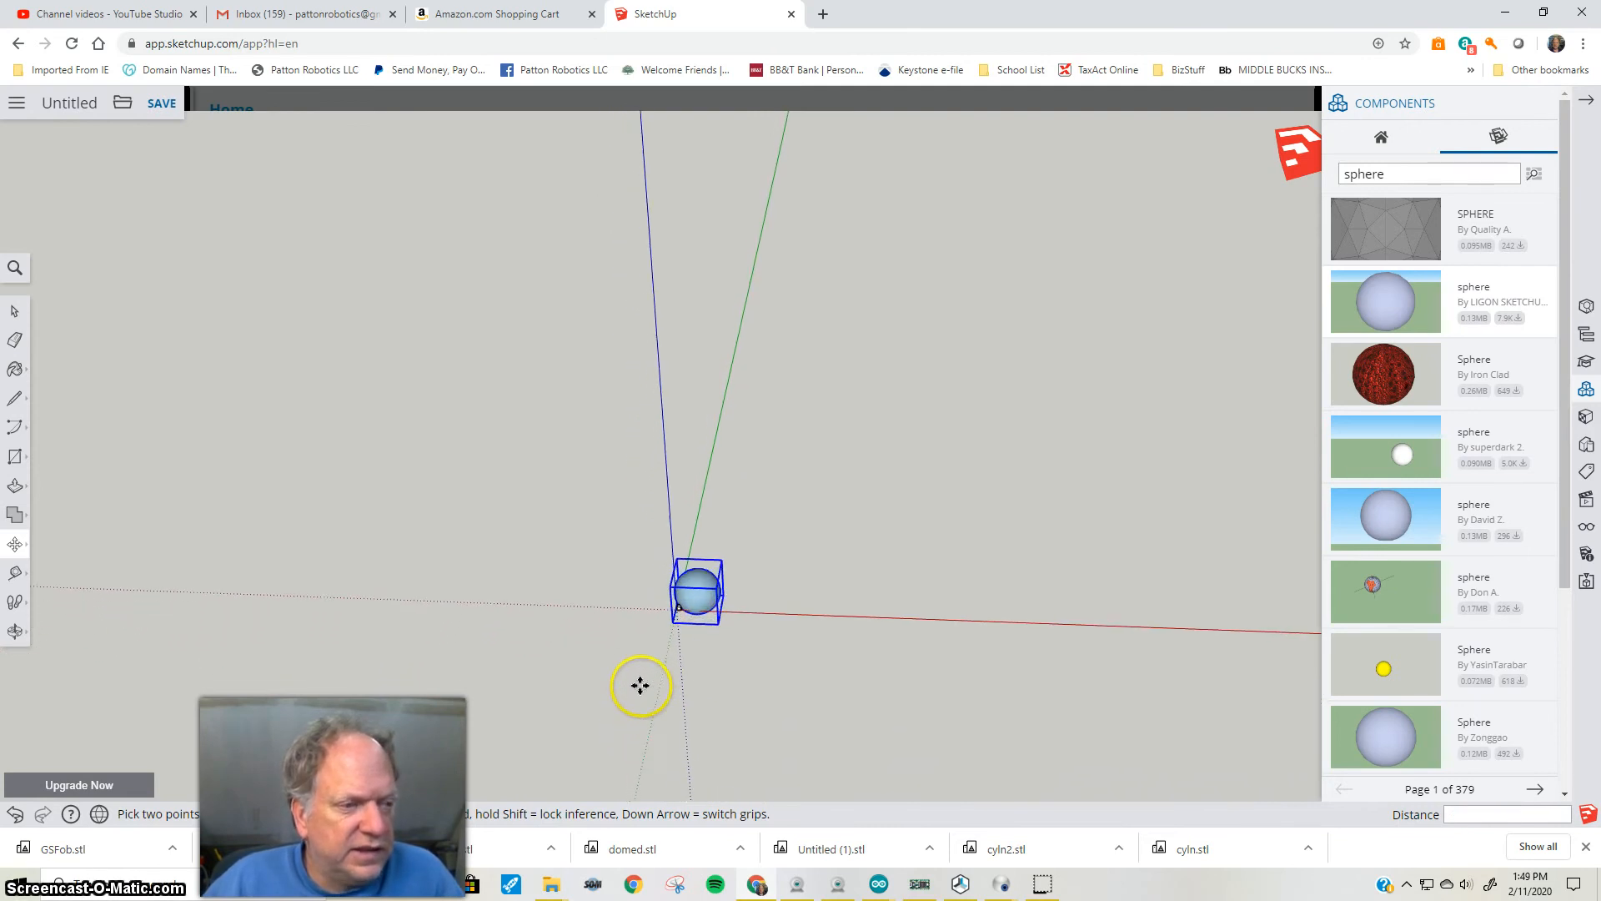
scroll(649, 543, "up", 6)
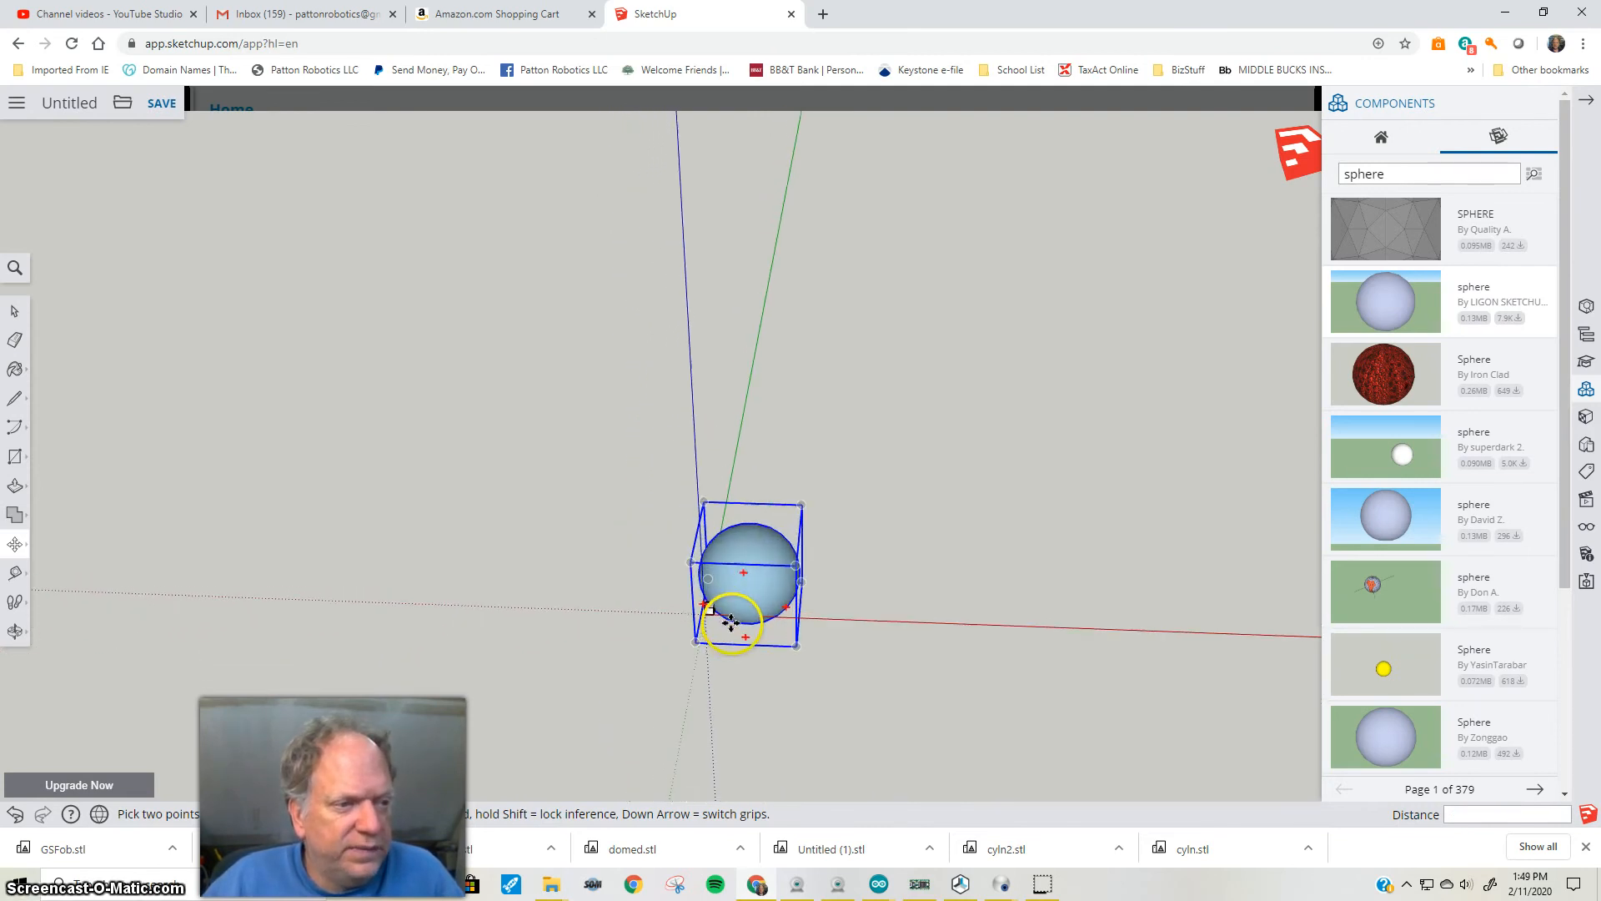
scroll(705, 624, "up", 6)
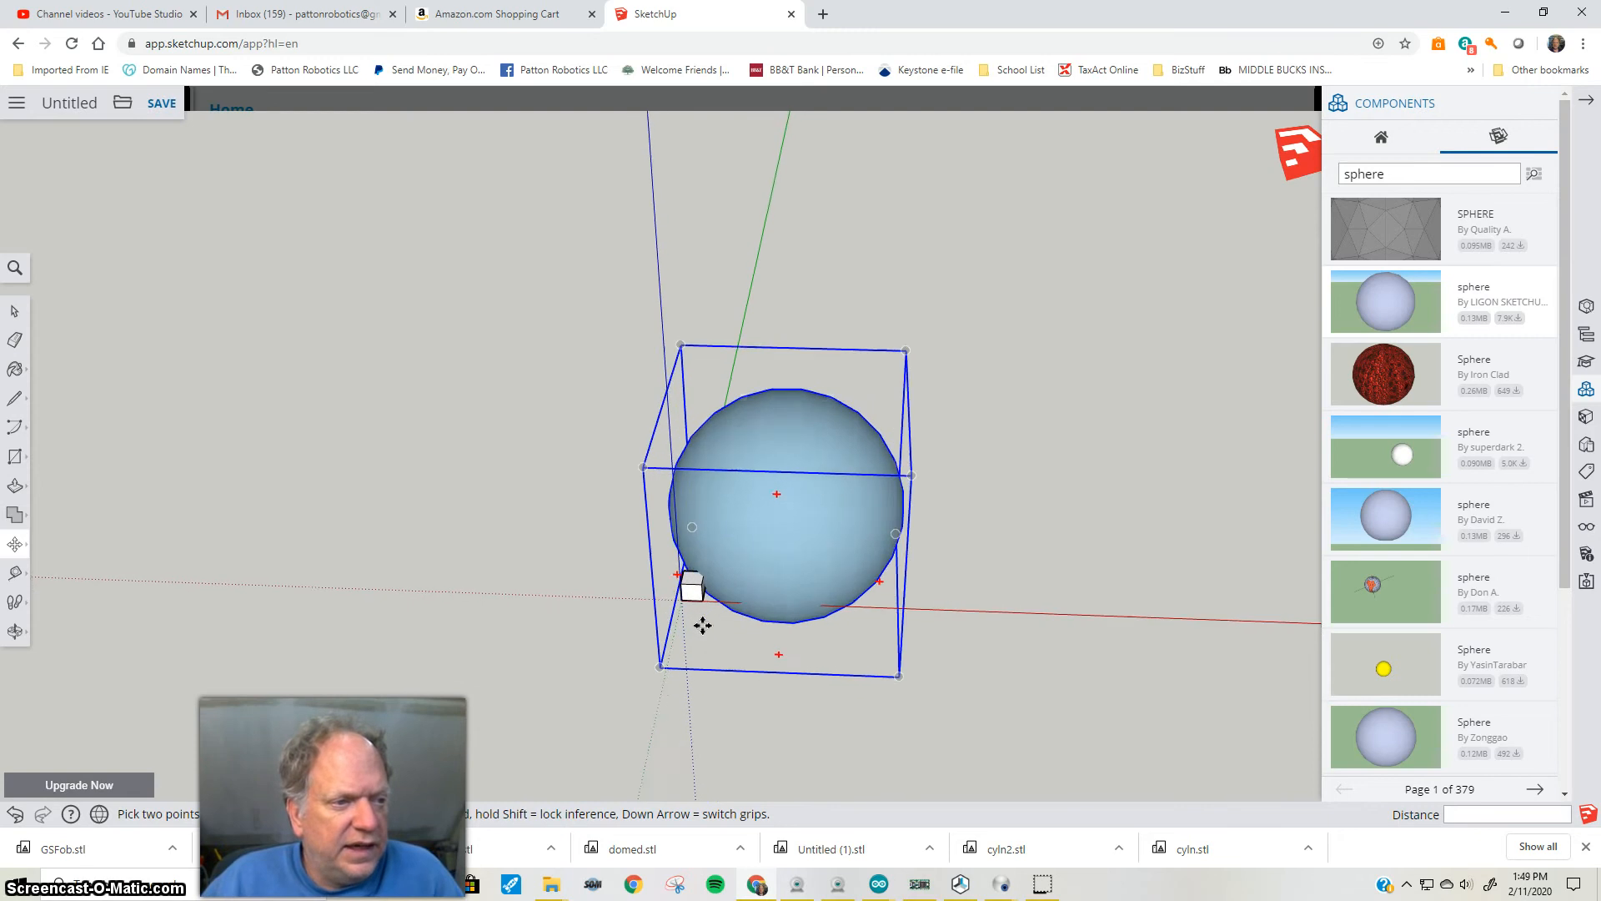
scroll(703, 626, "up", 3)
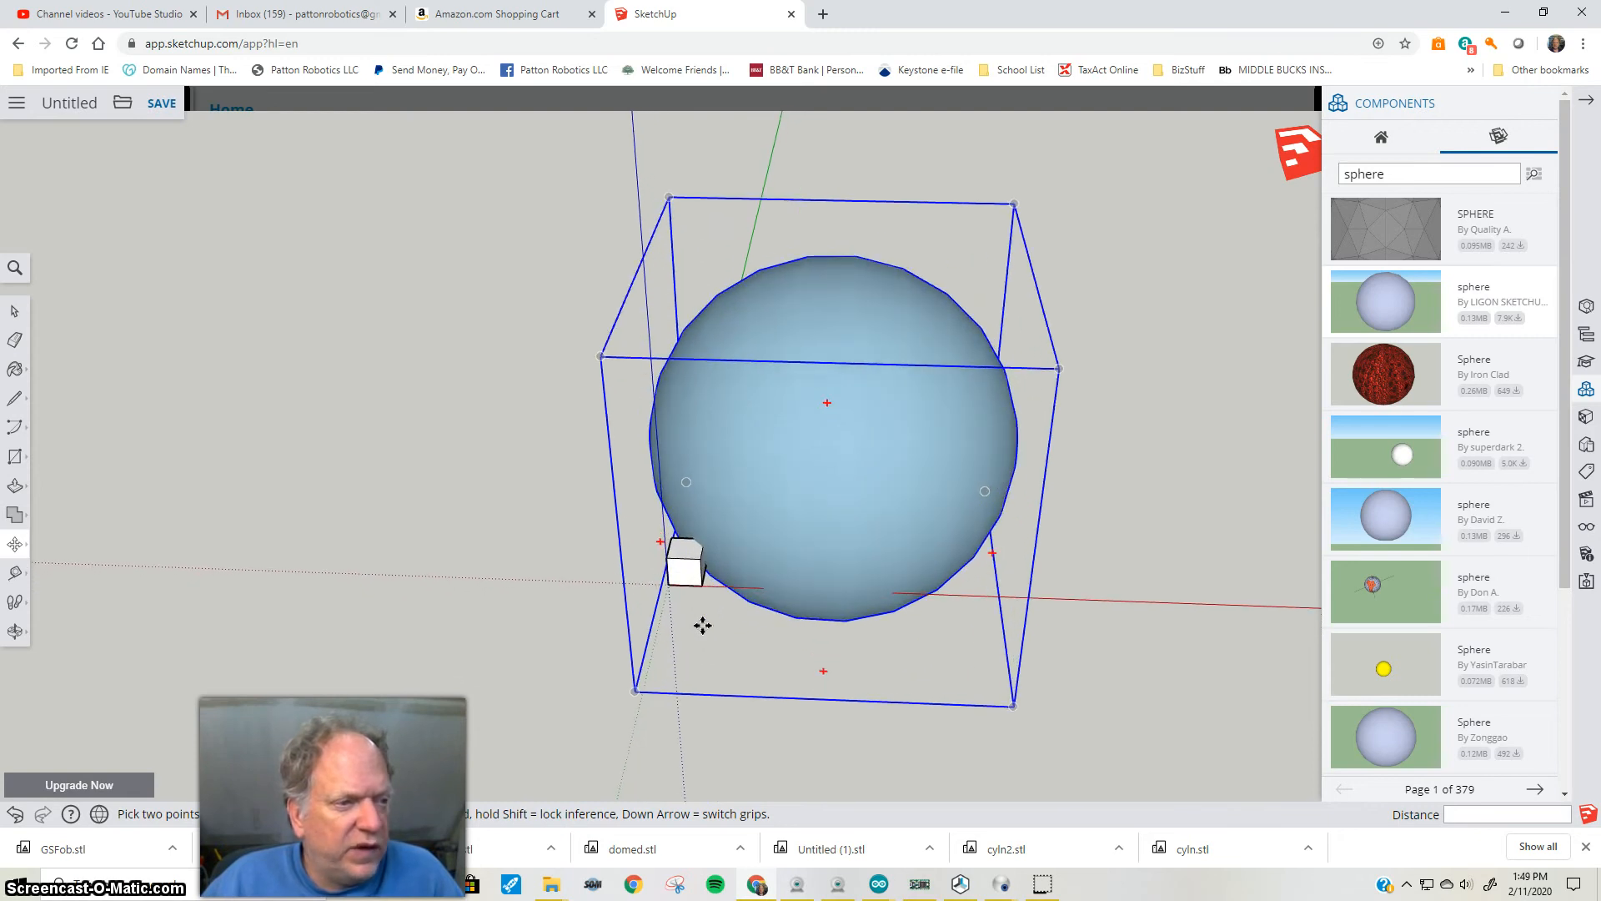
scroll(703, 626, "up", 2)
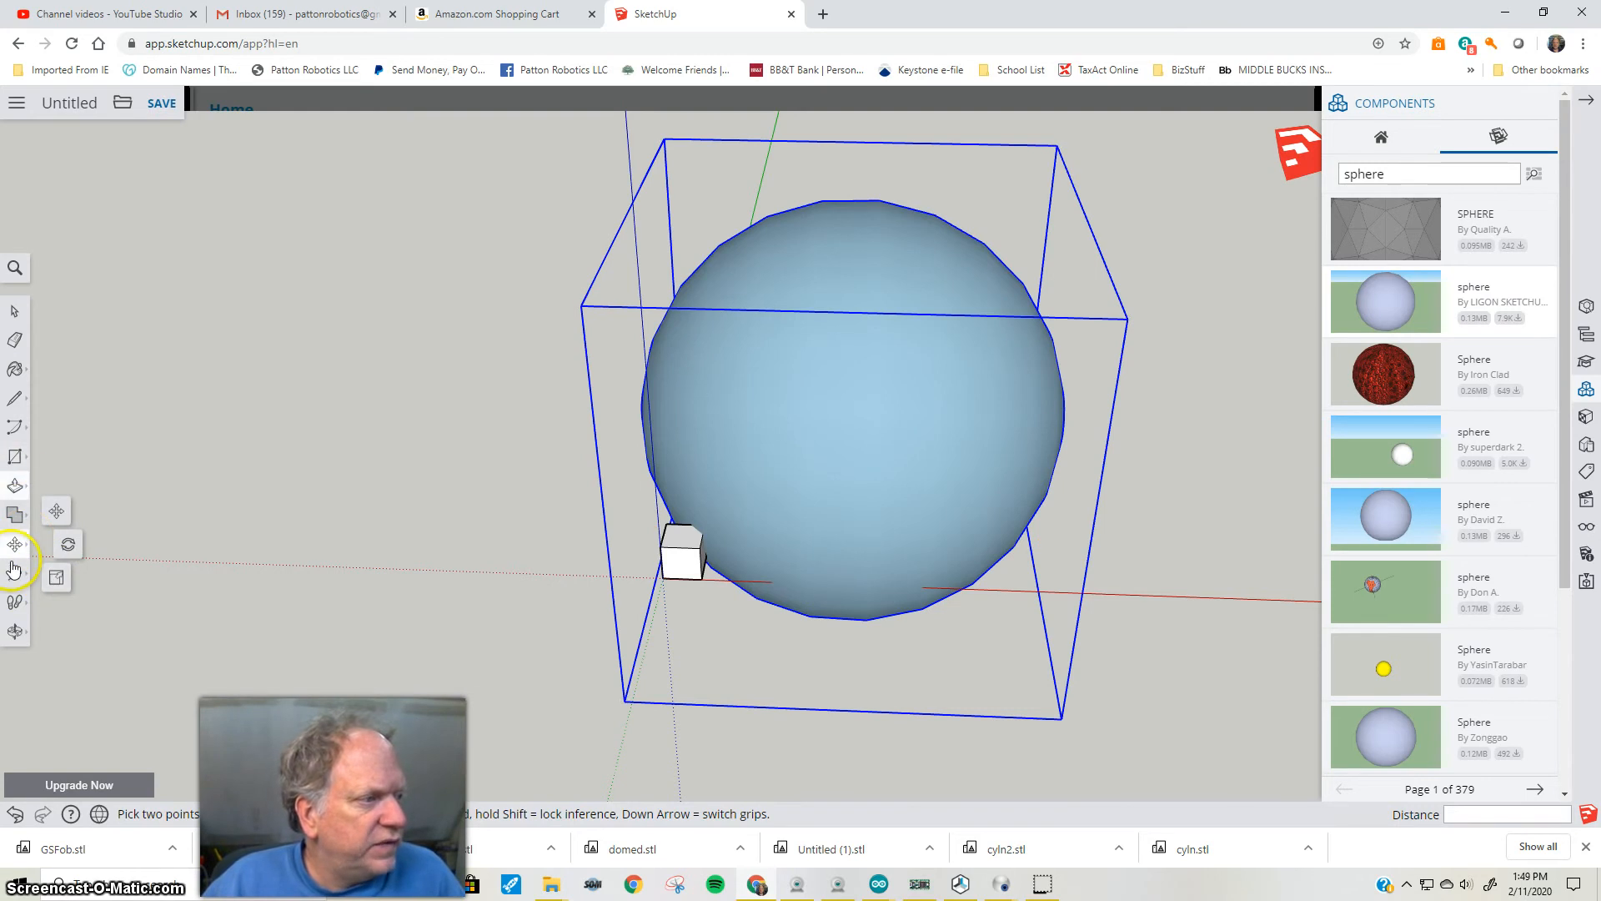
key("t")
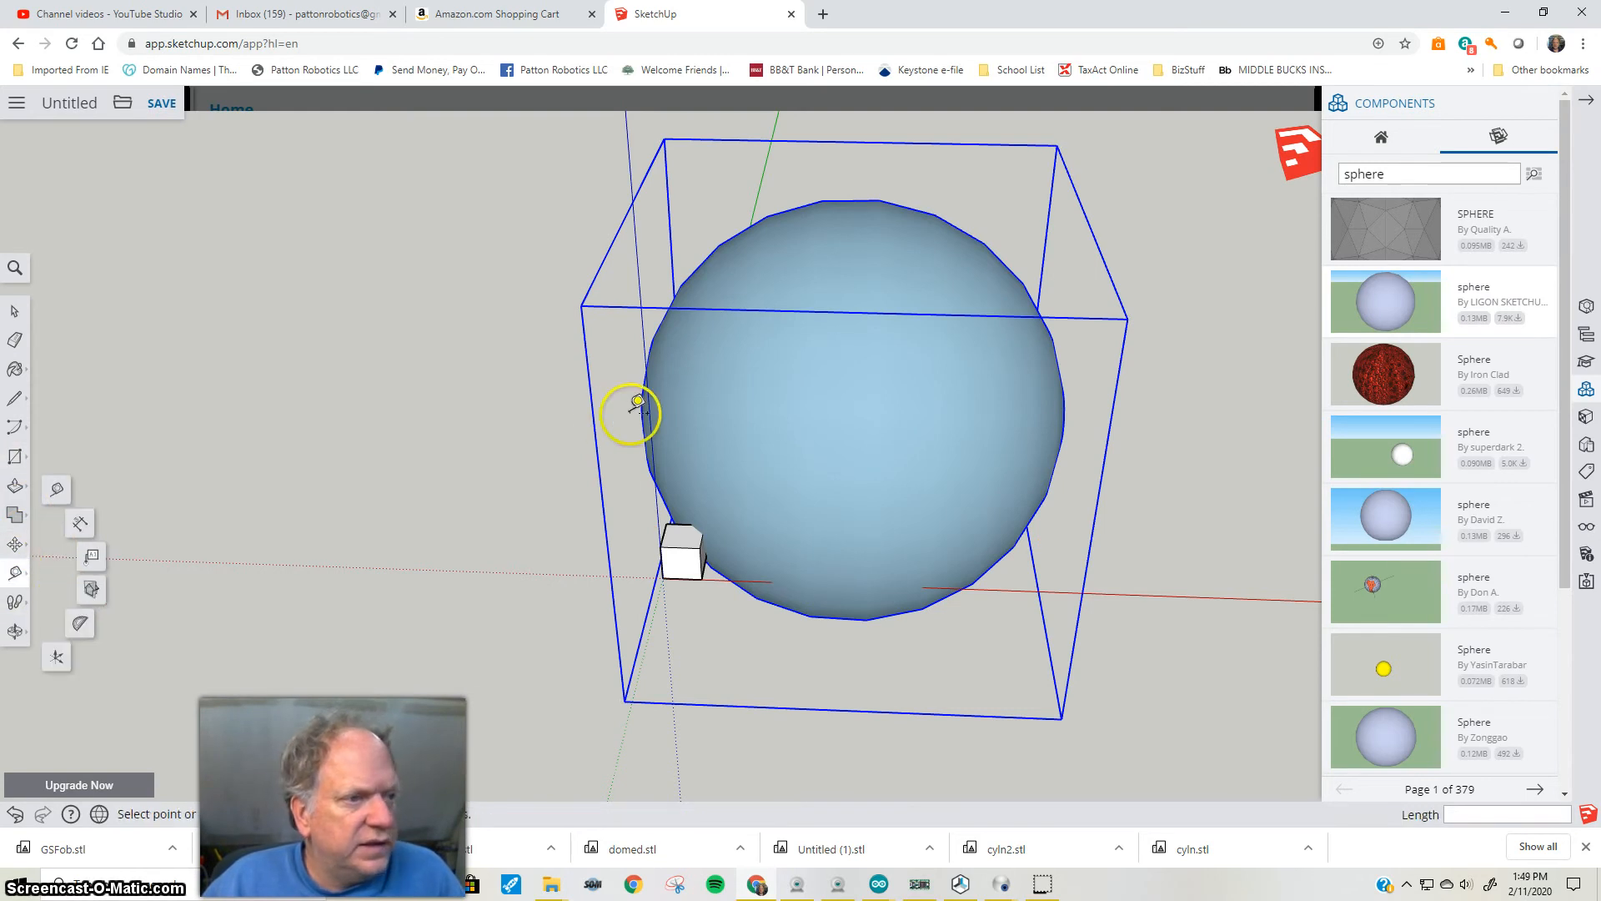
left_click(645, 421)
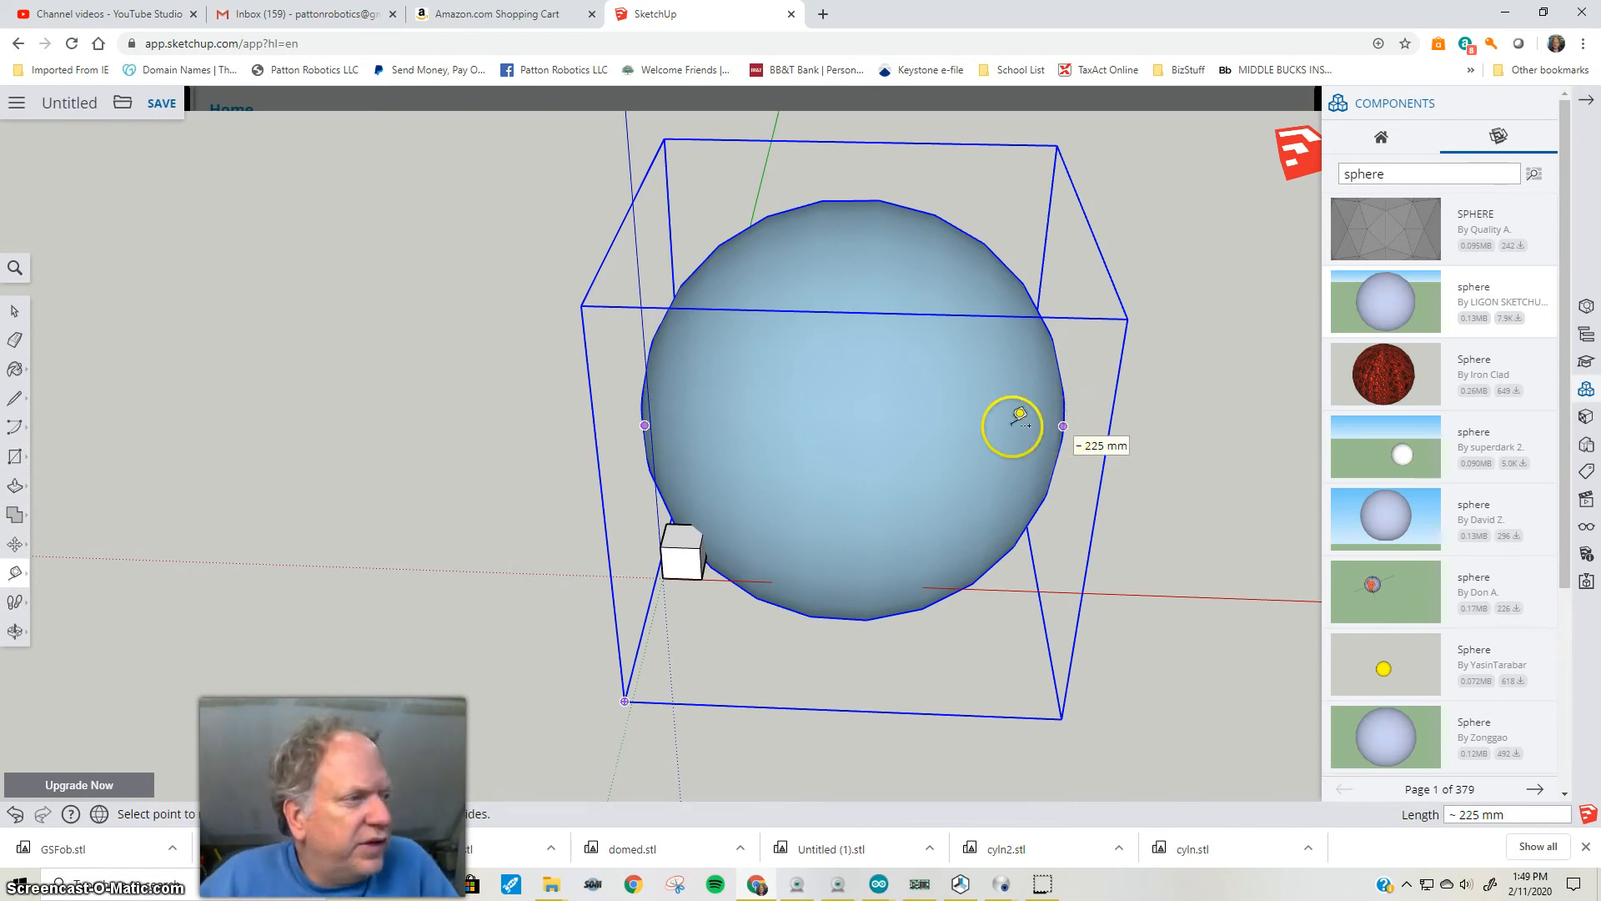
left_click(14, 314)
left_click(368, 573)
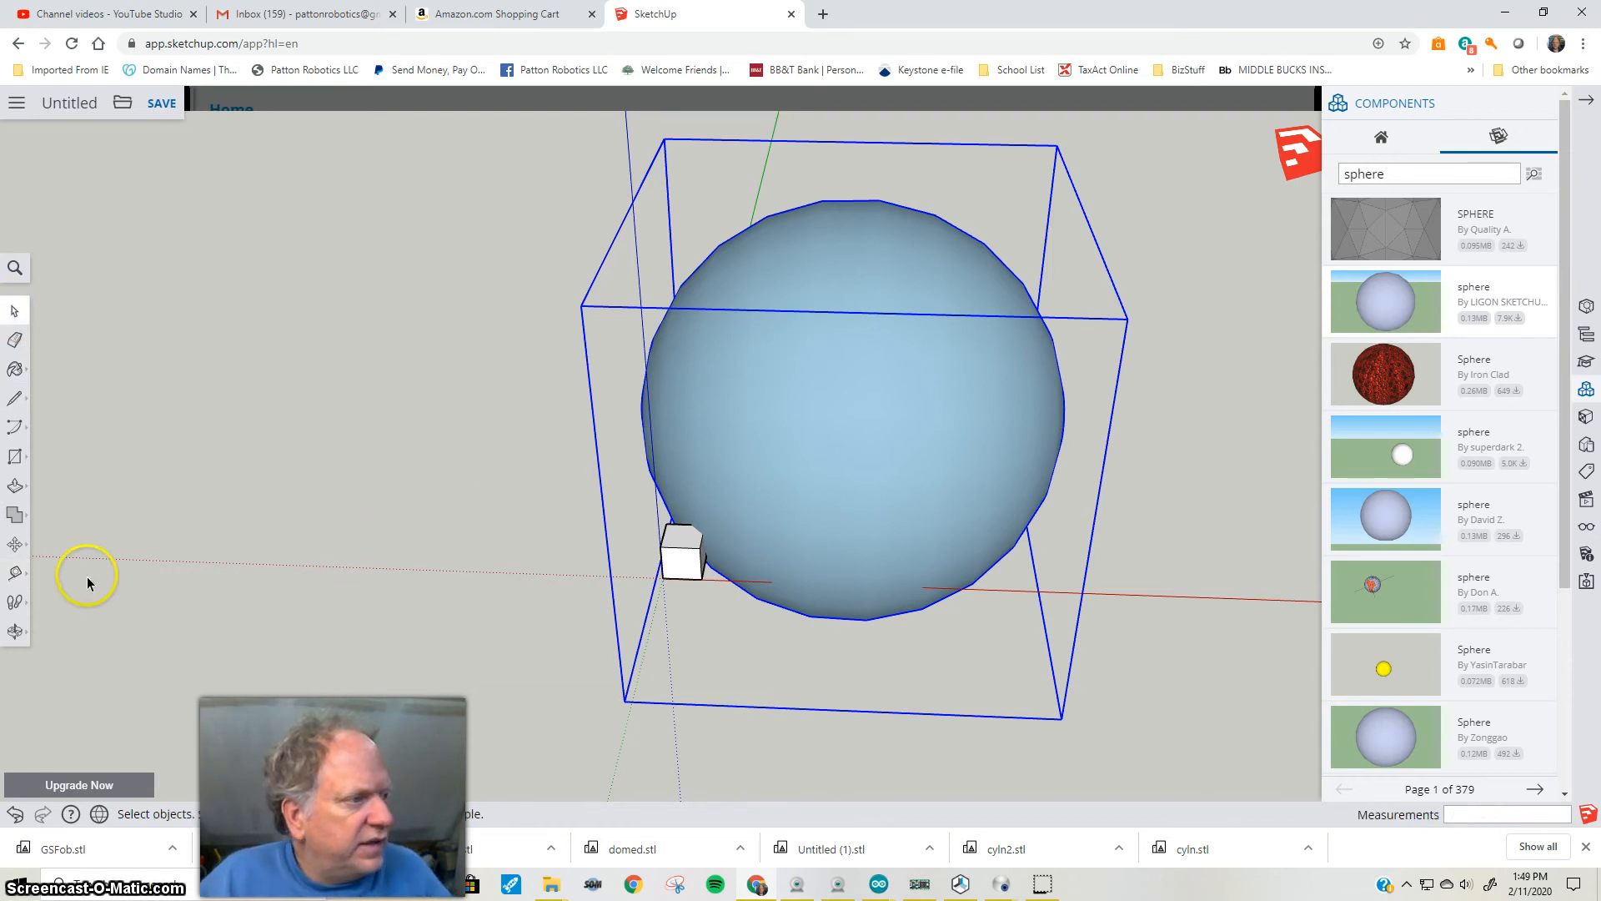
Scale the sphere uniformly about its center by a factor of .1
left_click(14, 547)
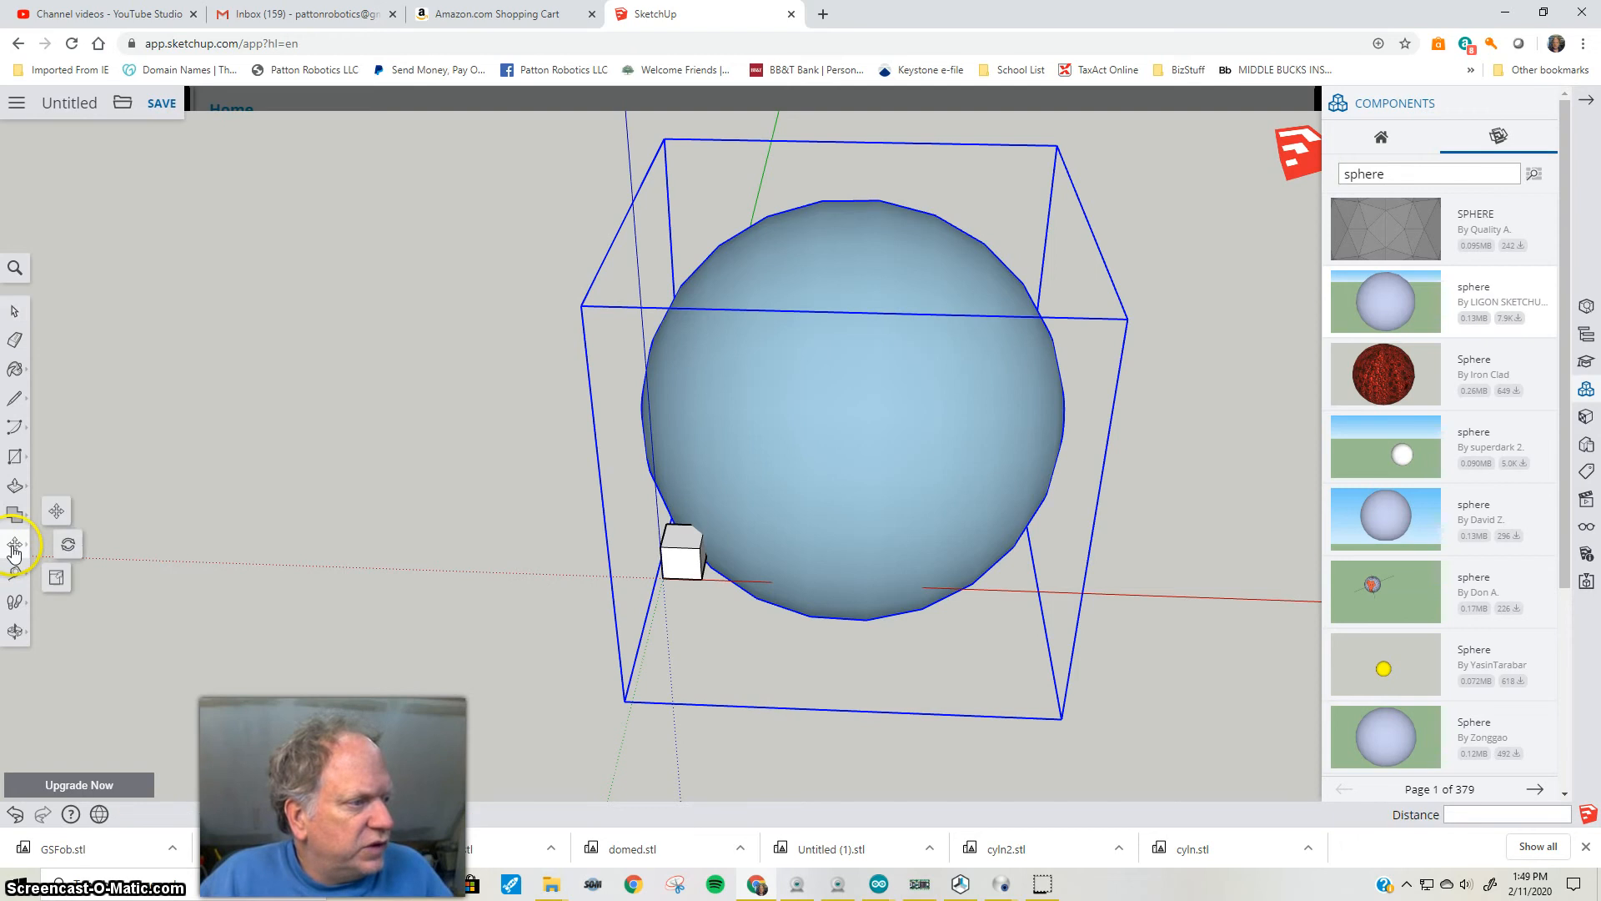
left_click(53, 576)
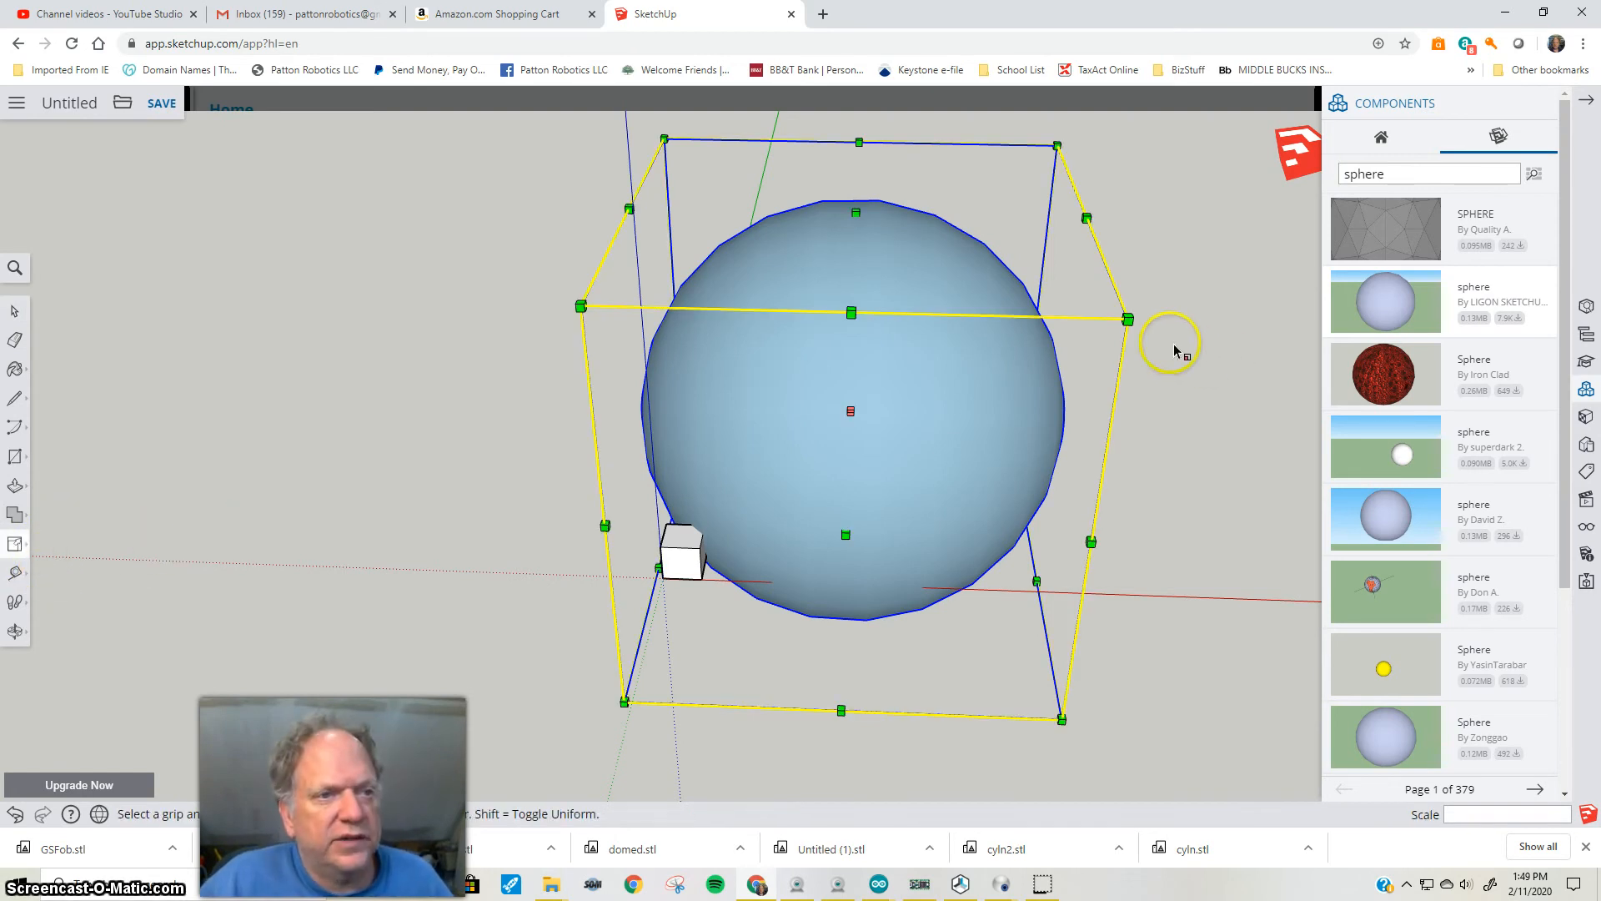
left_click_drag(1126, 317, 1017, 356)
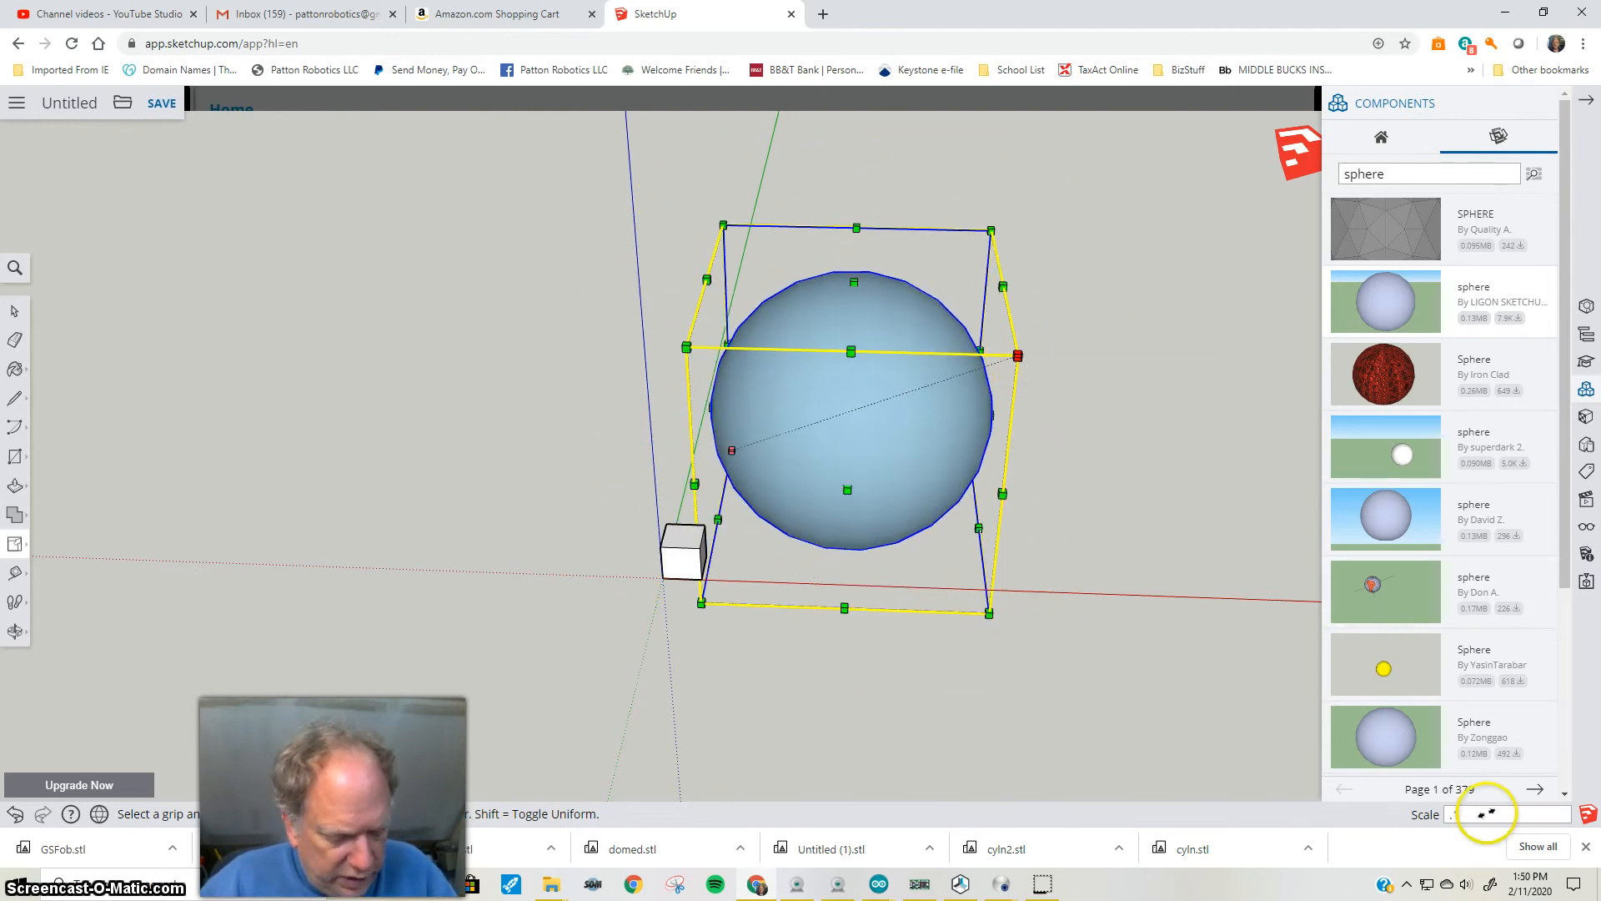
key("Return")
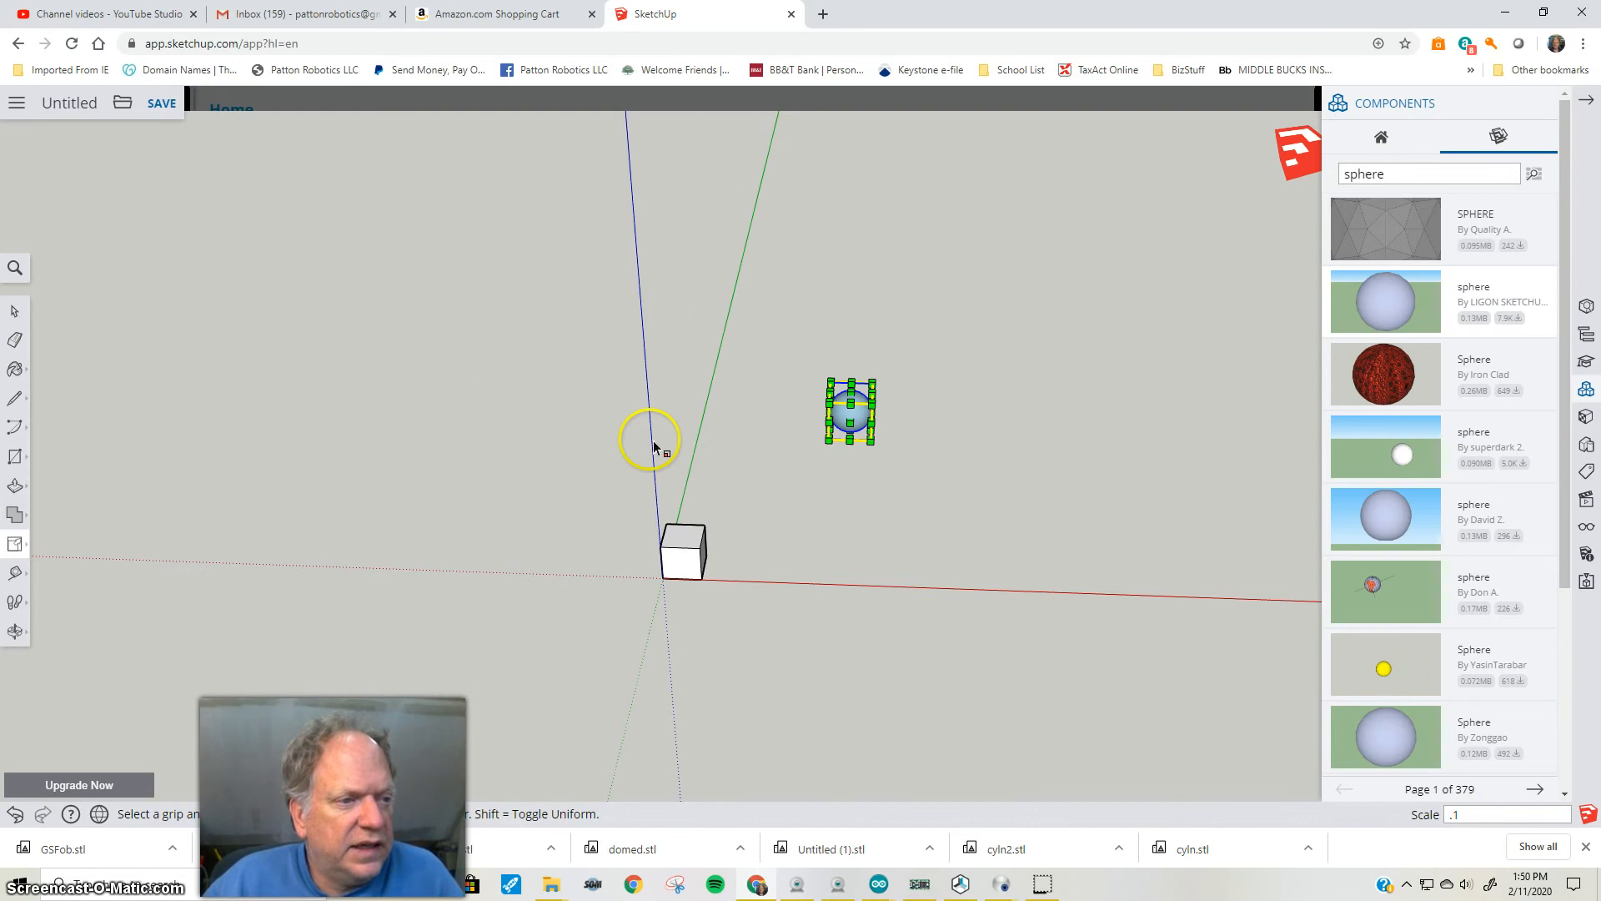
Measure the sphere's width again with the Tape Measure after the second scaling
scroll(819, 493, "up", 2)
scroll(819, 488, "up", 4)
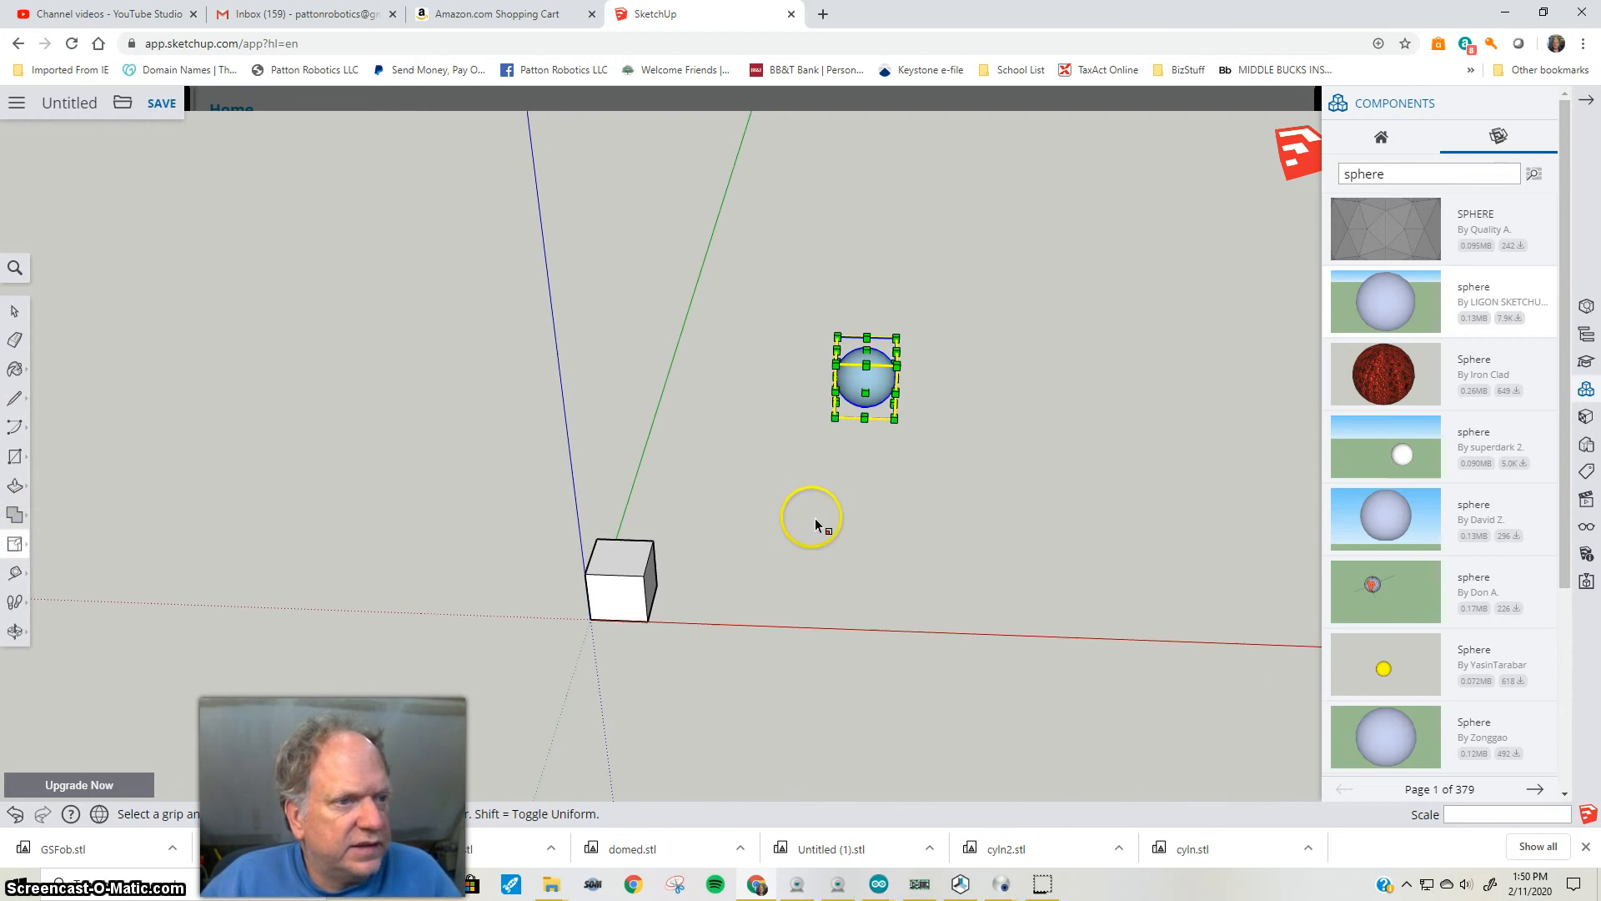
scroll(815, 520, "up", 5)
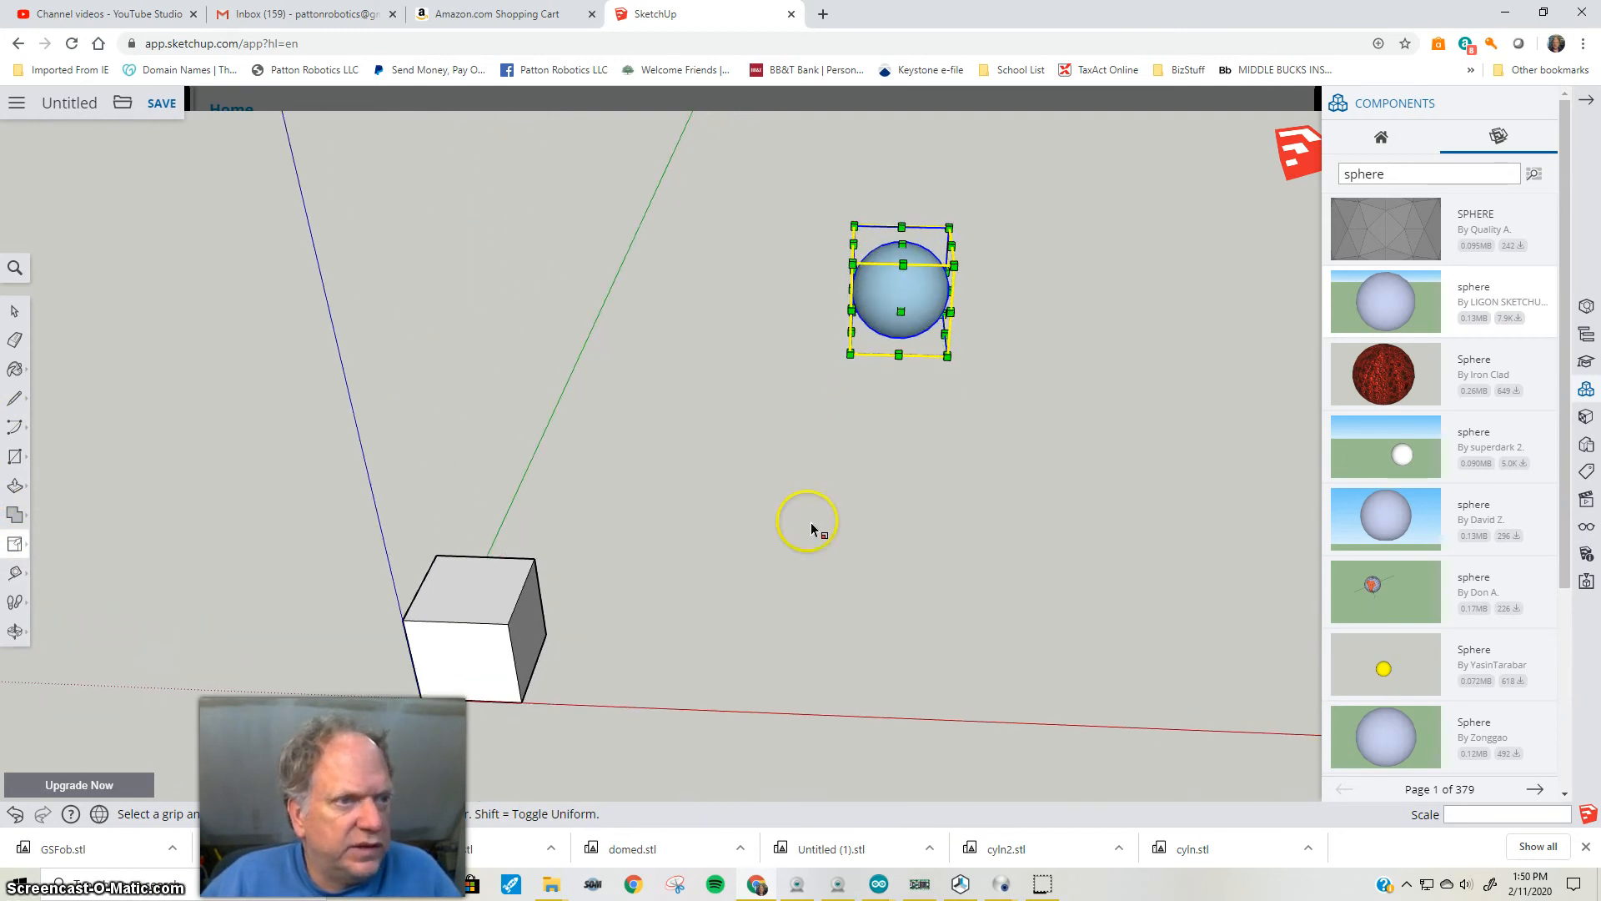
left_click(15, 572)
left_click(852, 297)
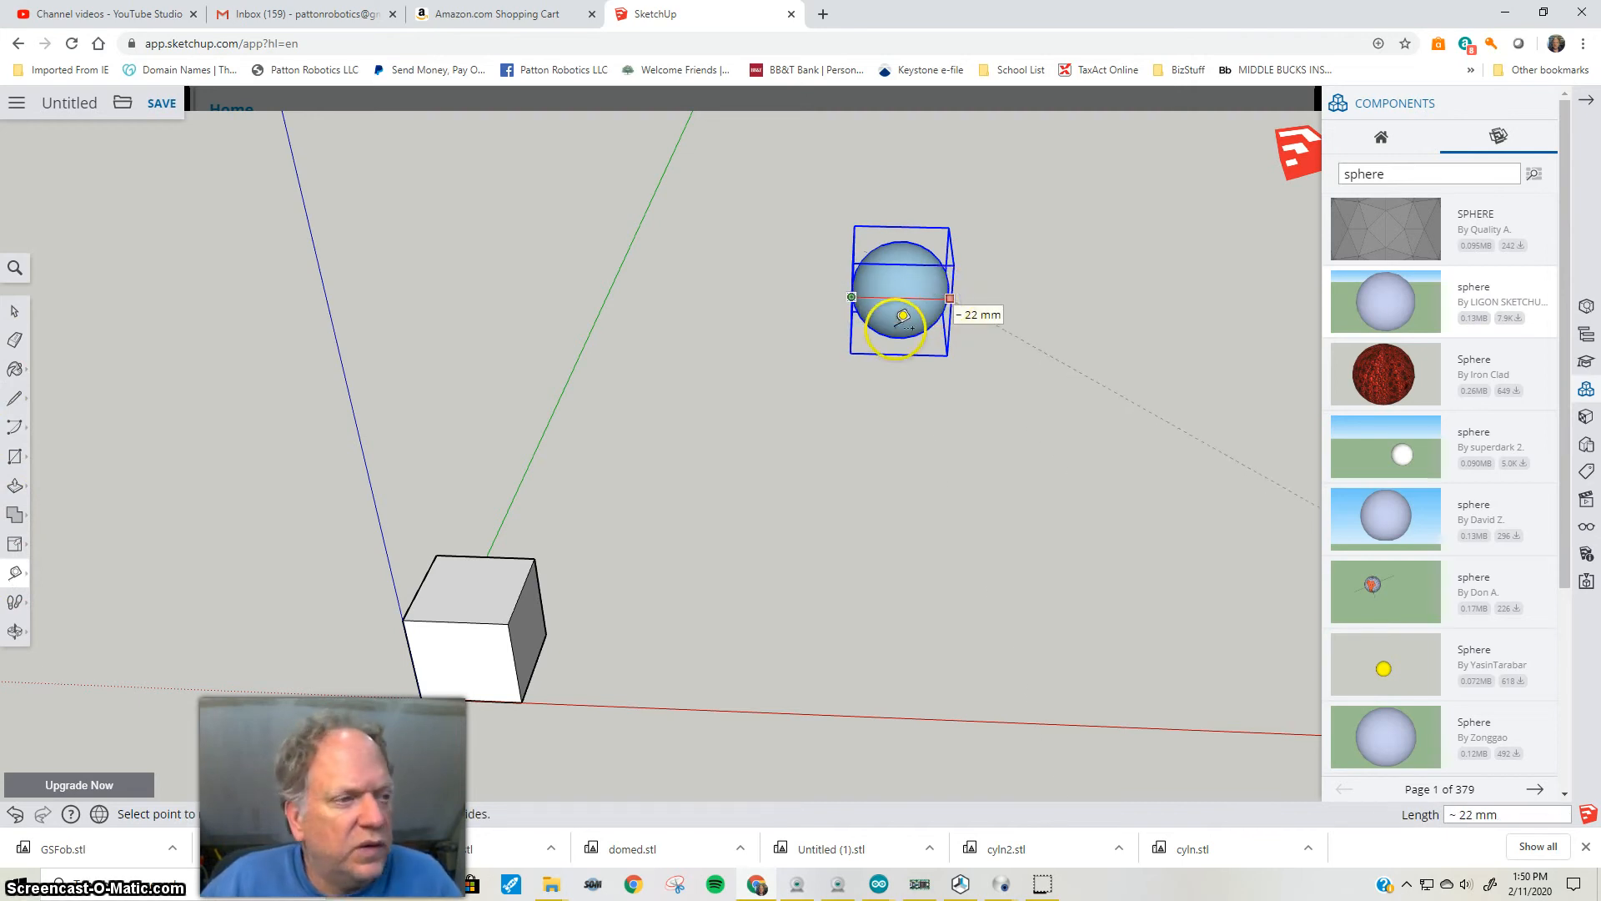
left_click(15, 311)
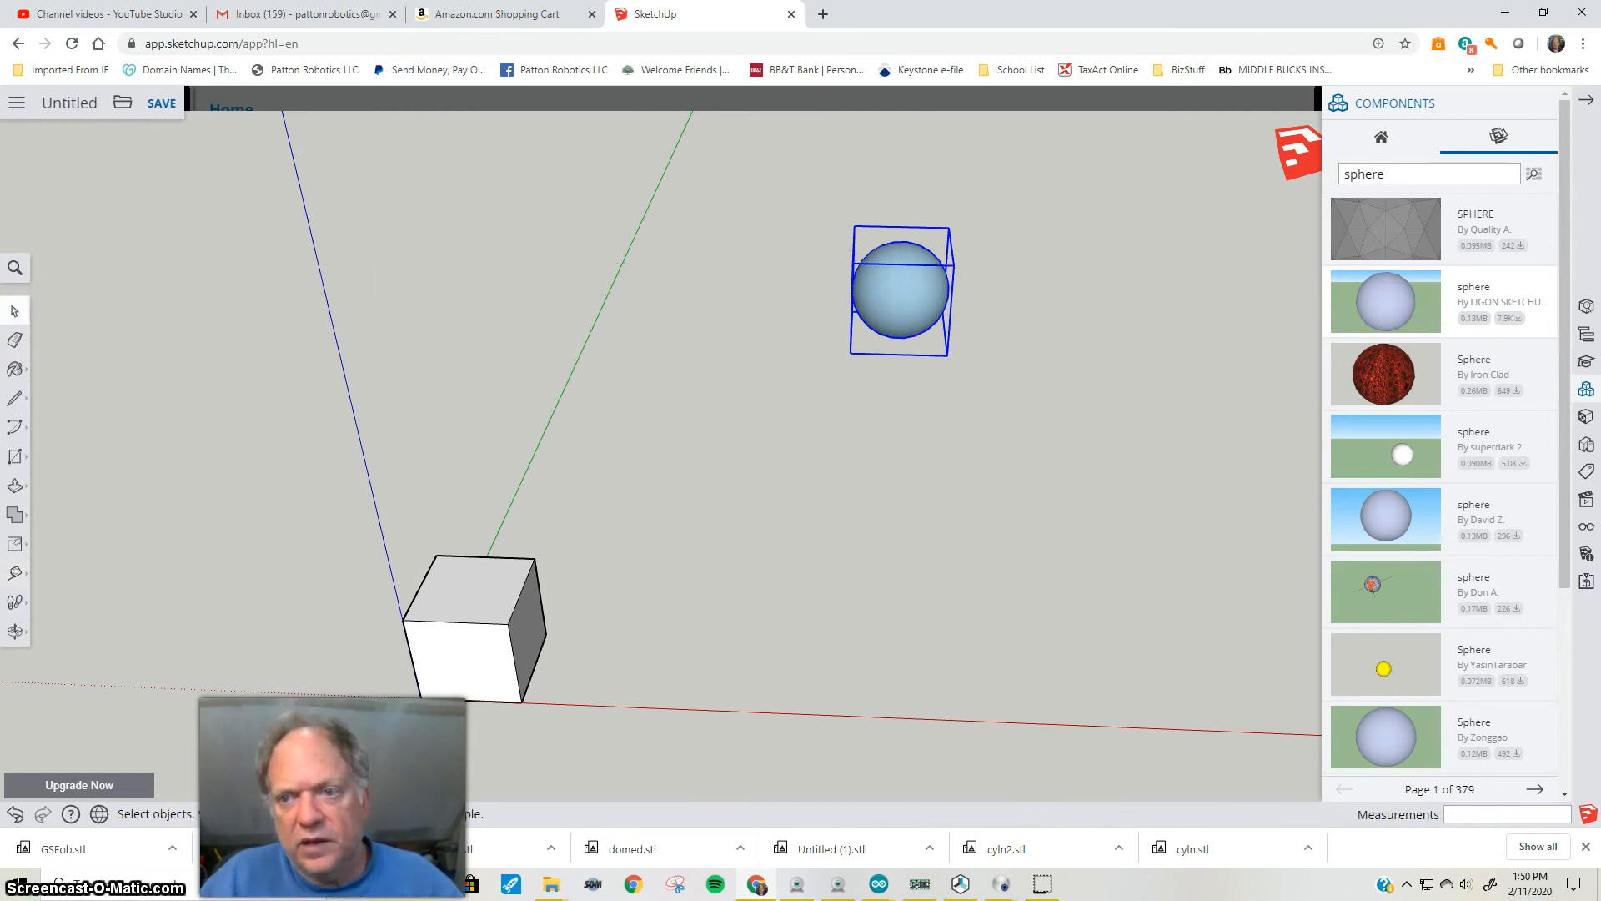
Bring the Yawcam preview window into view to examine the lit LED board, and move it back off screen
left_click_drag(1600, 344, 1018, 310)
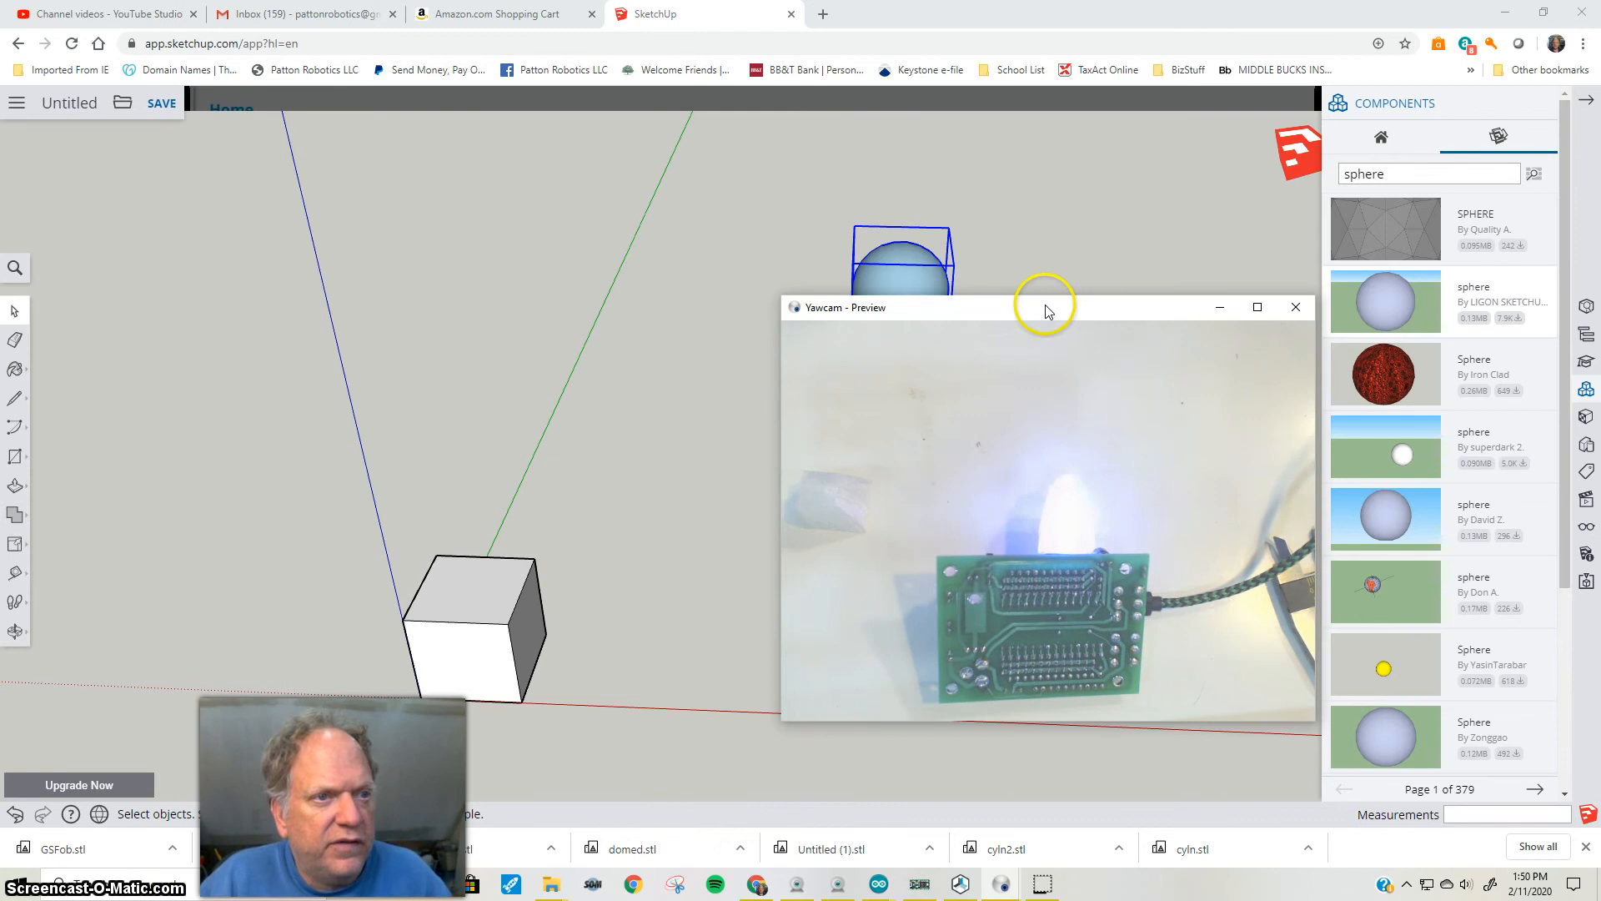
left_click_drag(1048, 311, 1597, 309)
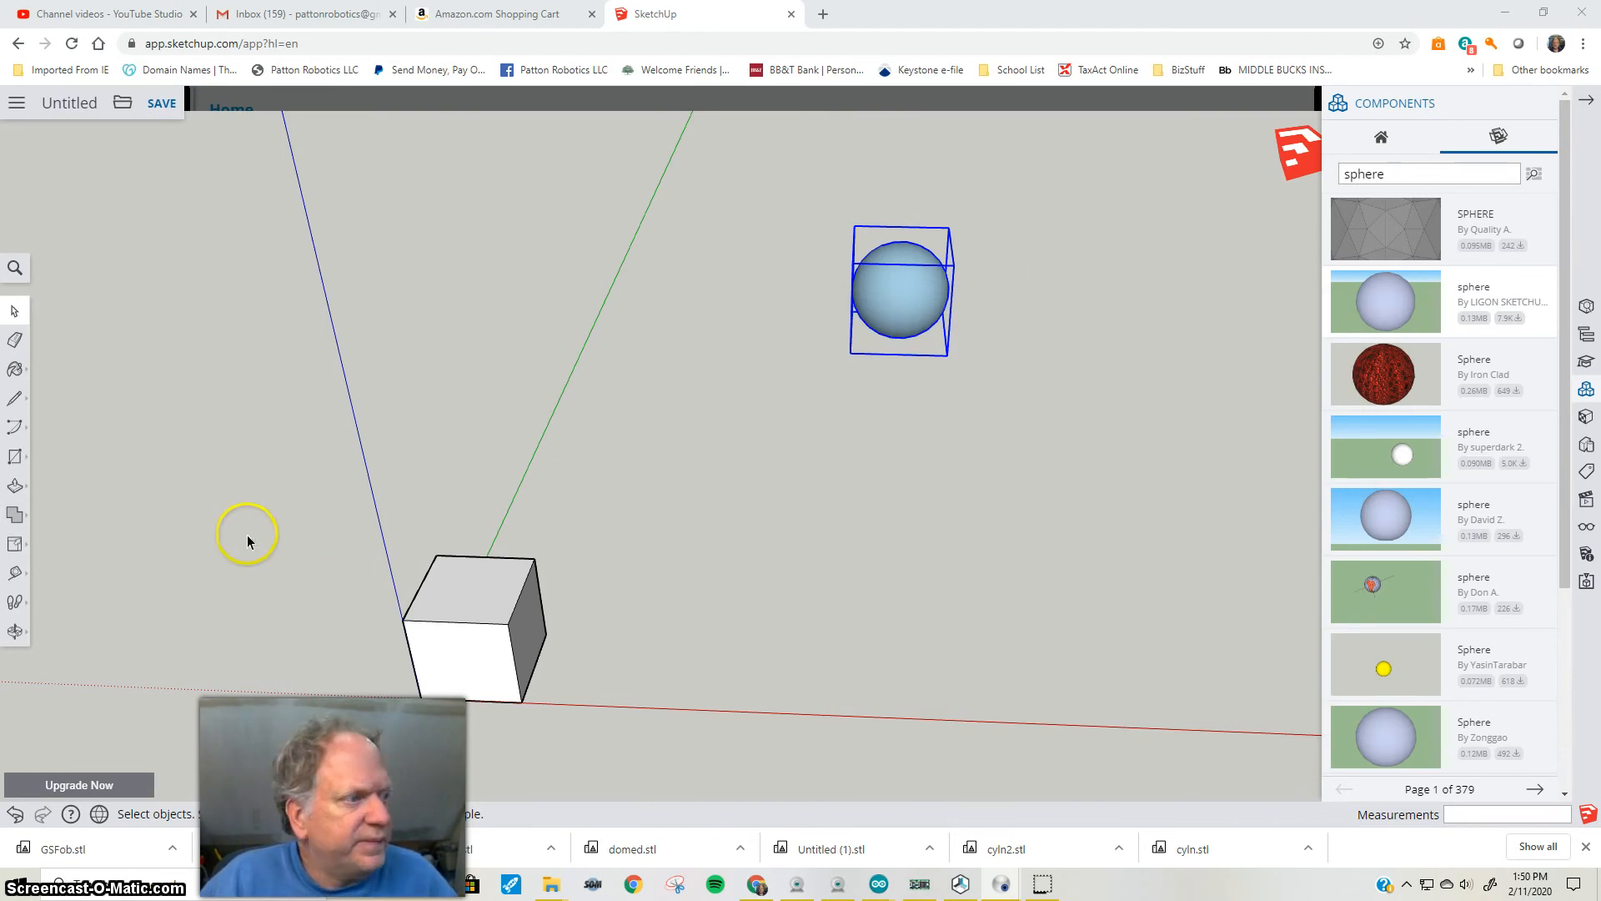
Scale the selected sphere uniformly about its center by a factor of .5
left_click(15, 544)
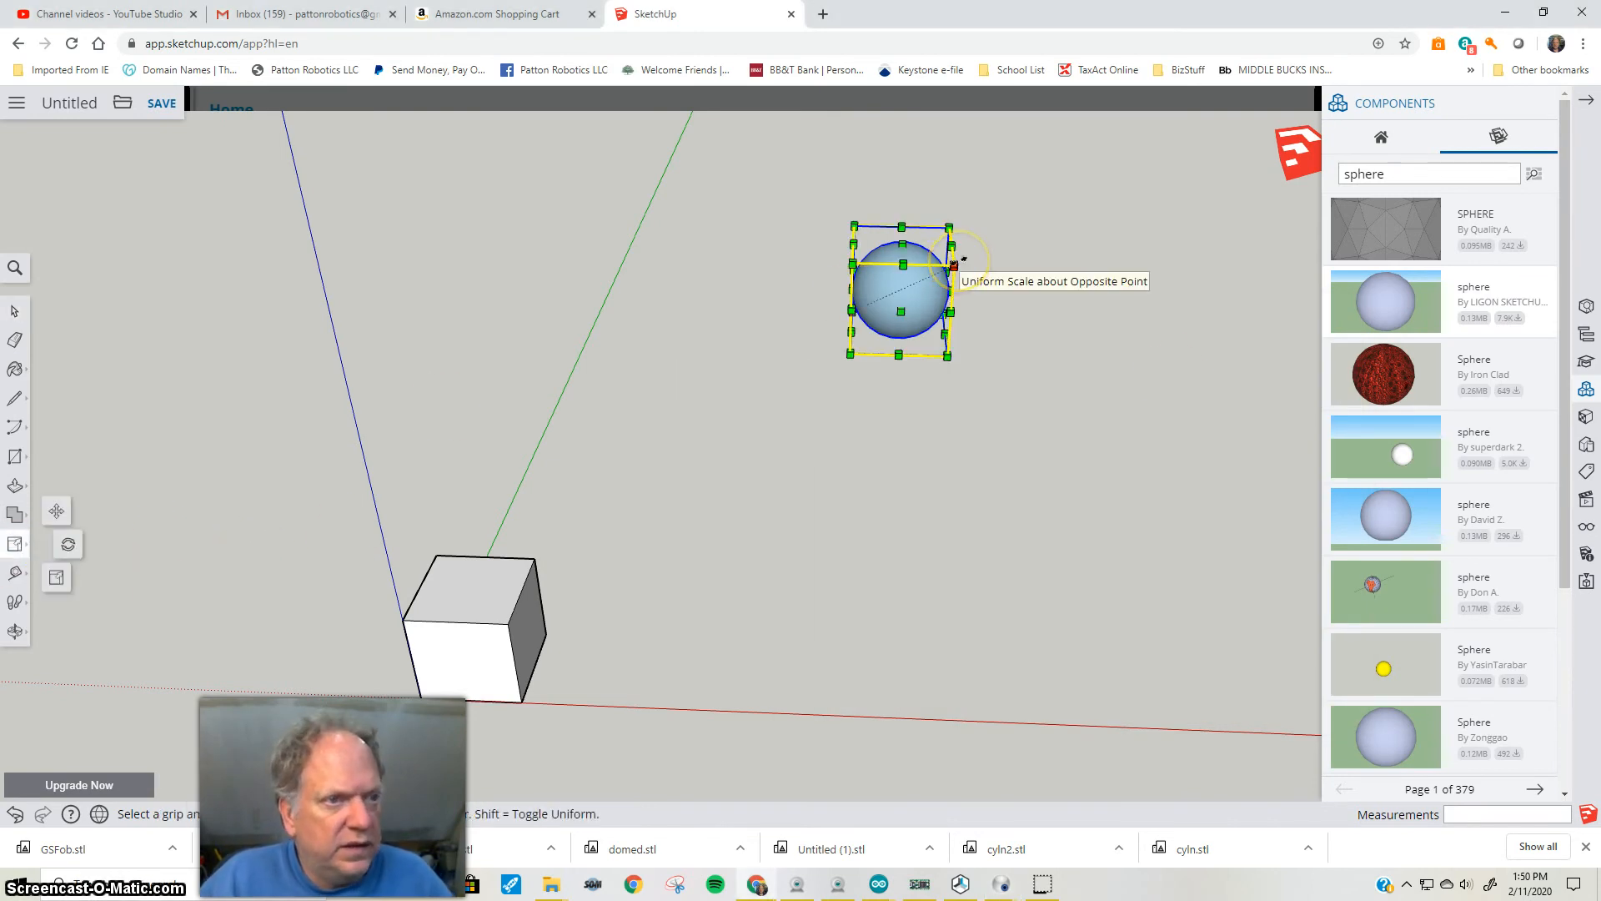
left_click_drag(954, 265, 941, 271)
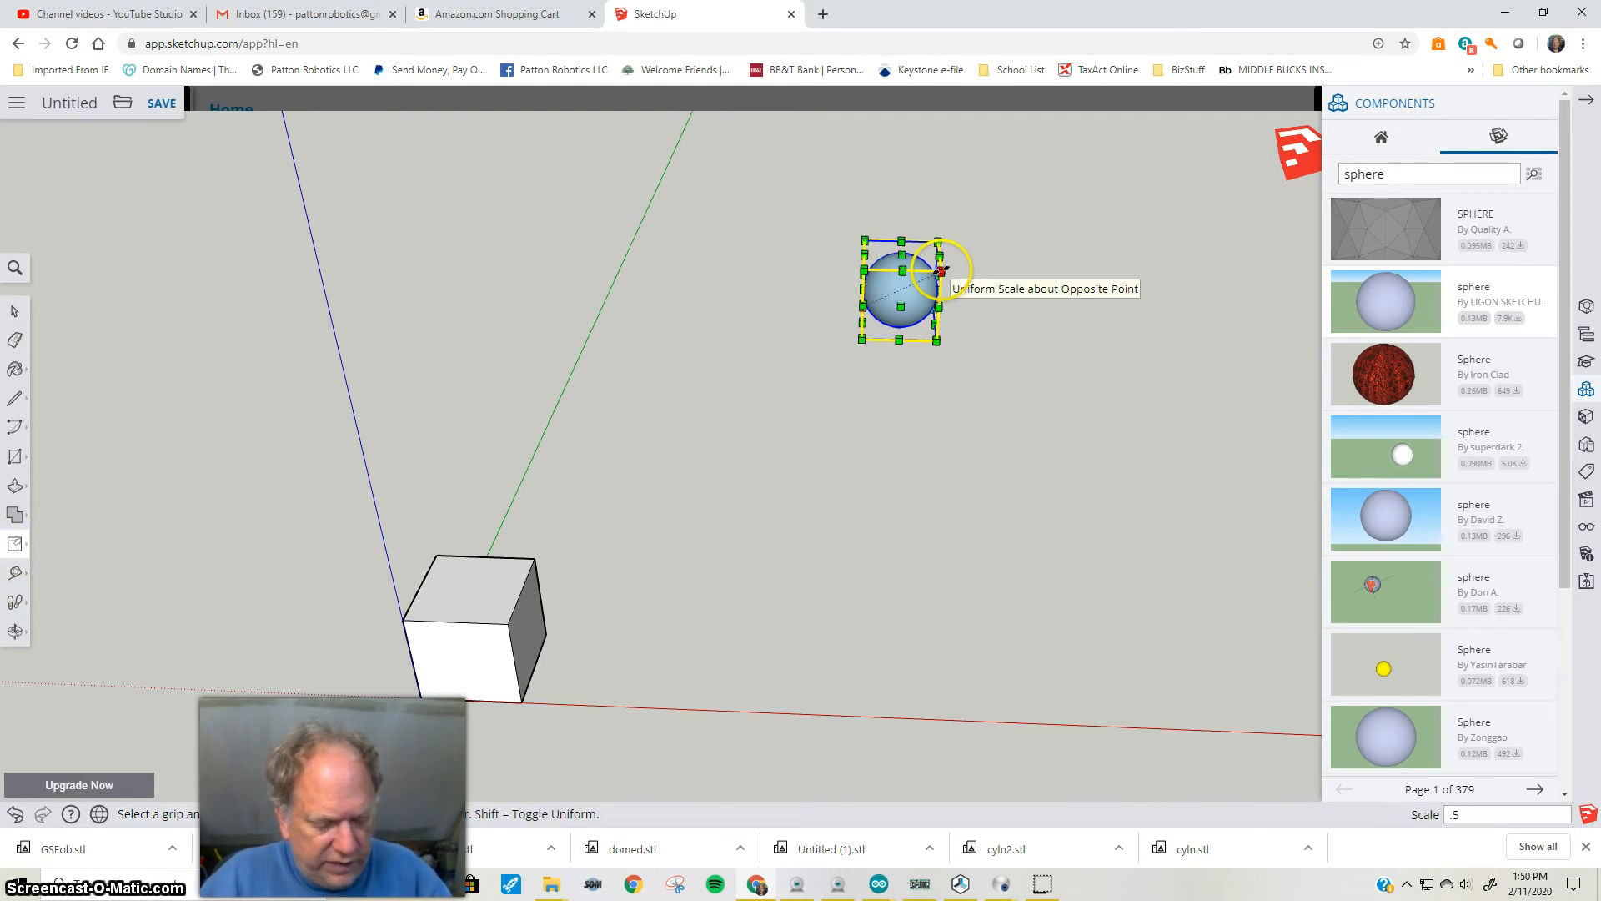
key("Return")
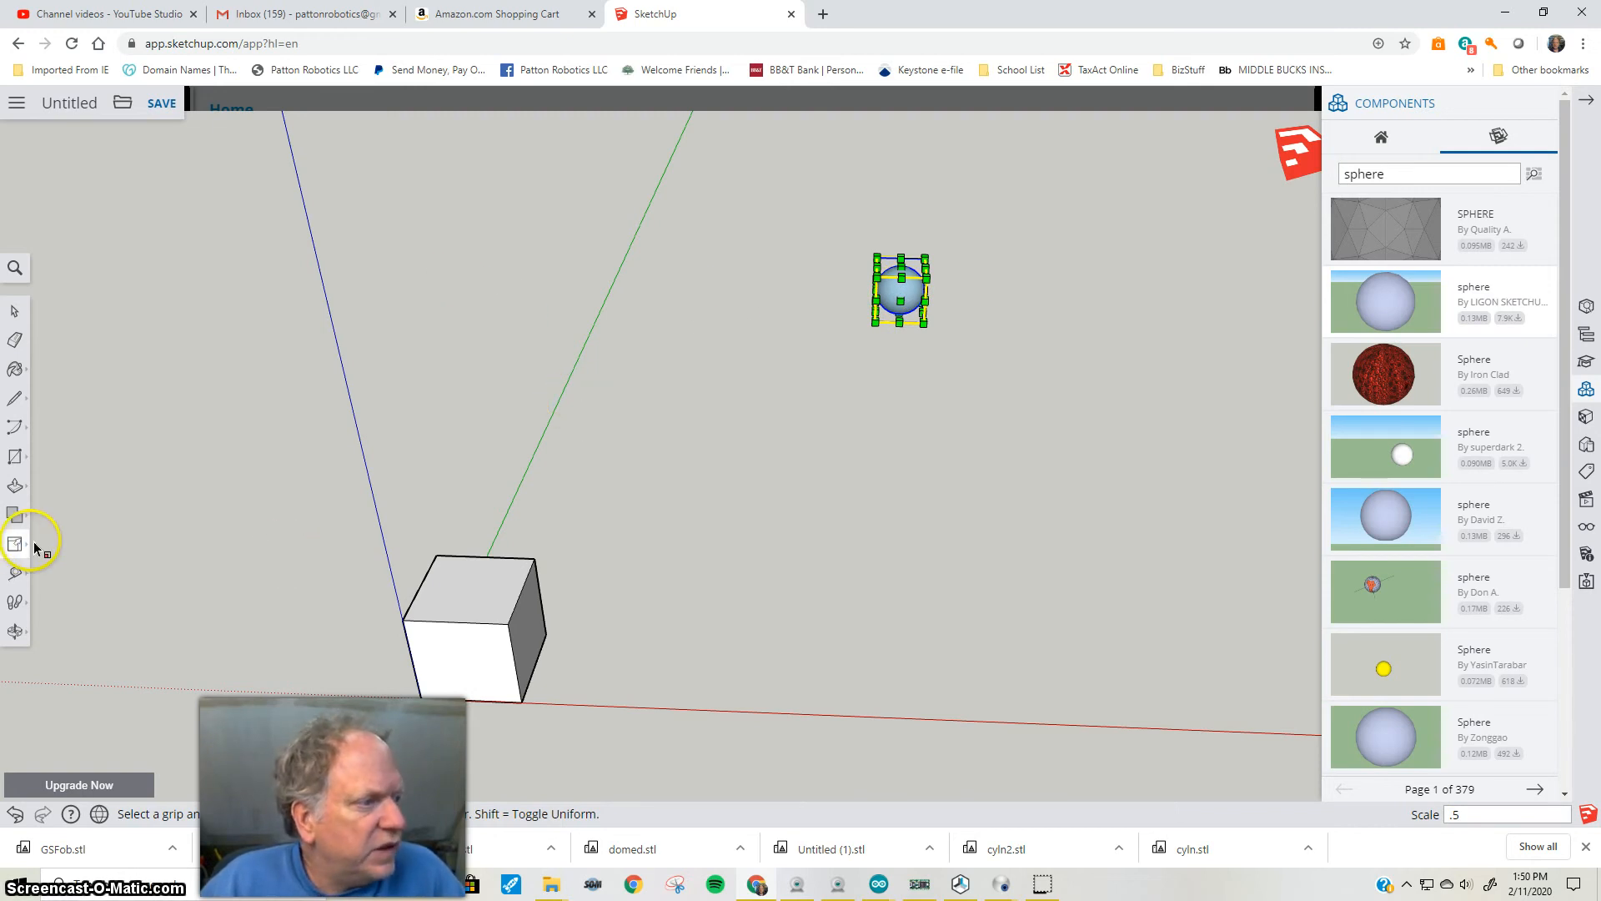
Move the reduced sphere about 116 mm to sit beside the cube's upper back corner
left_click(60, 512)
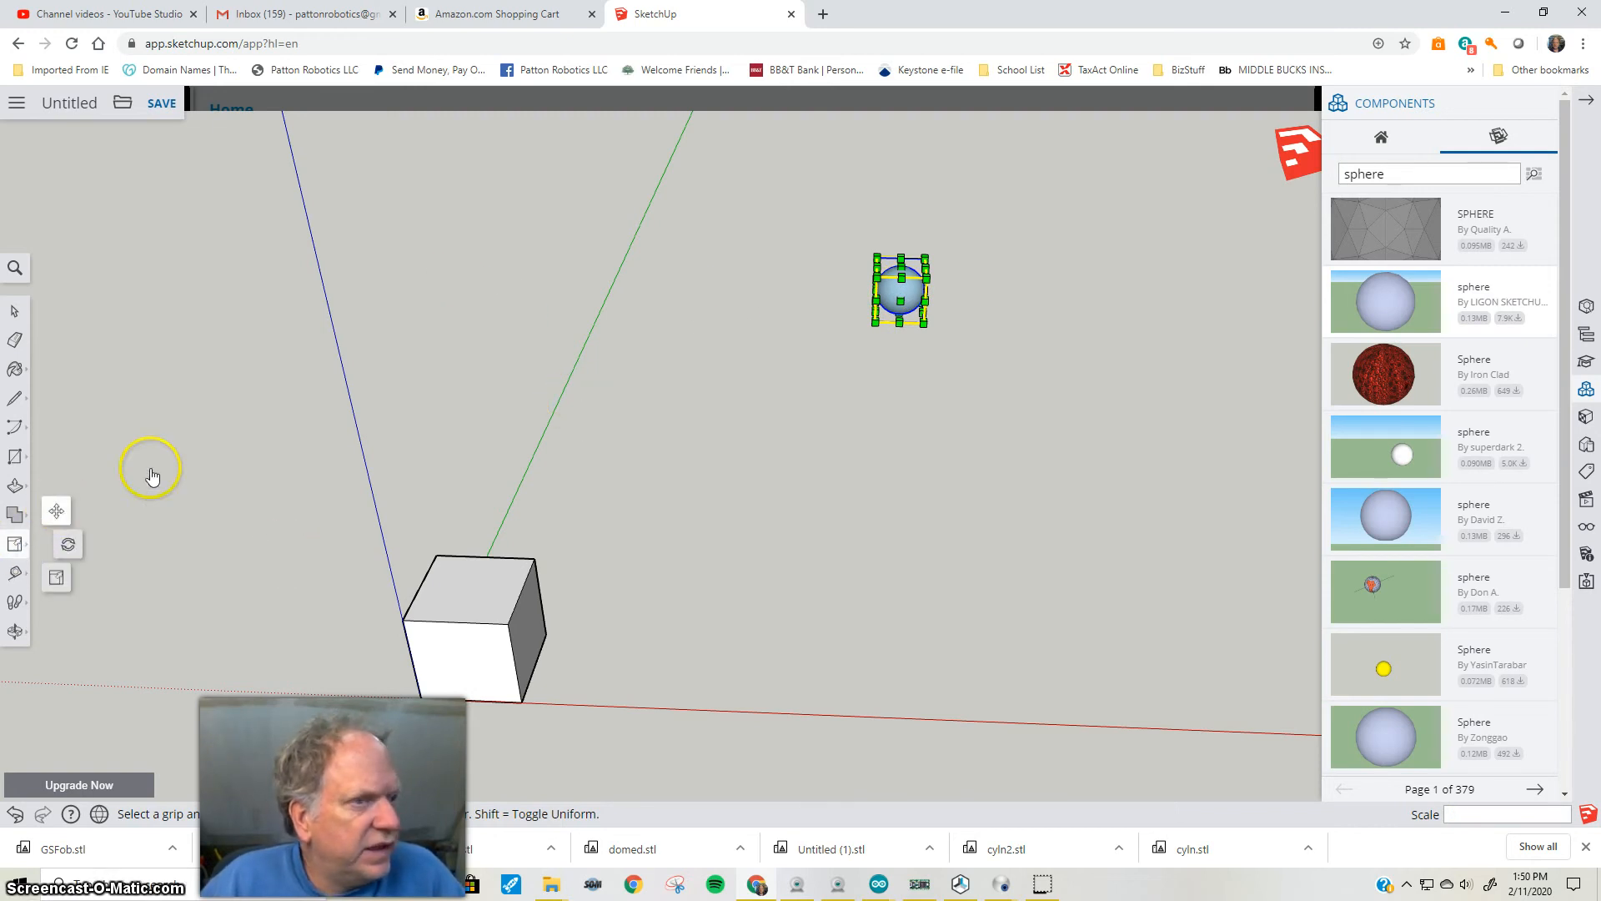
left_click(901, 279)
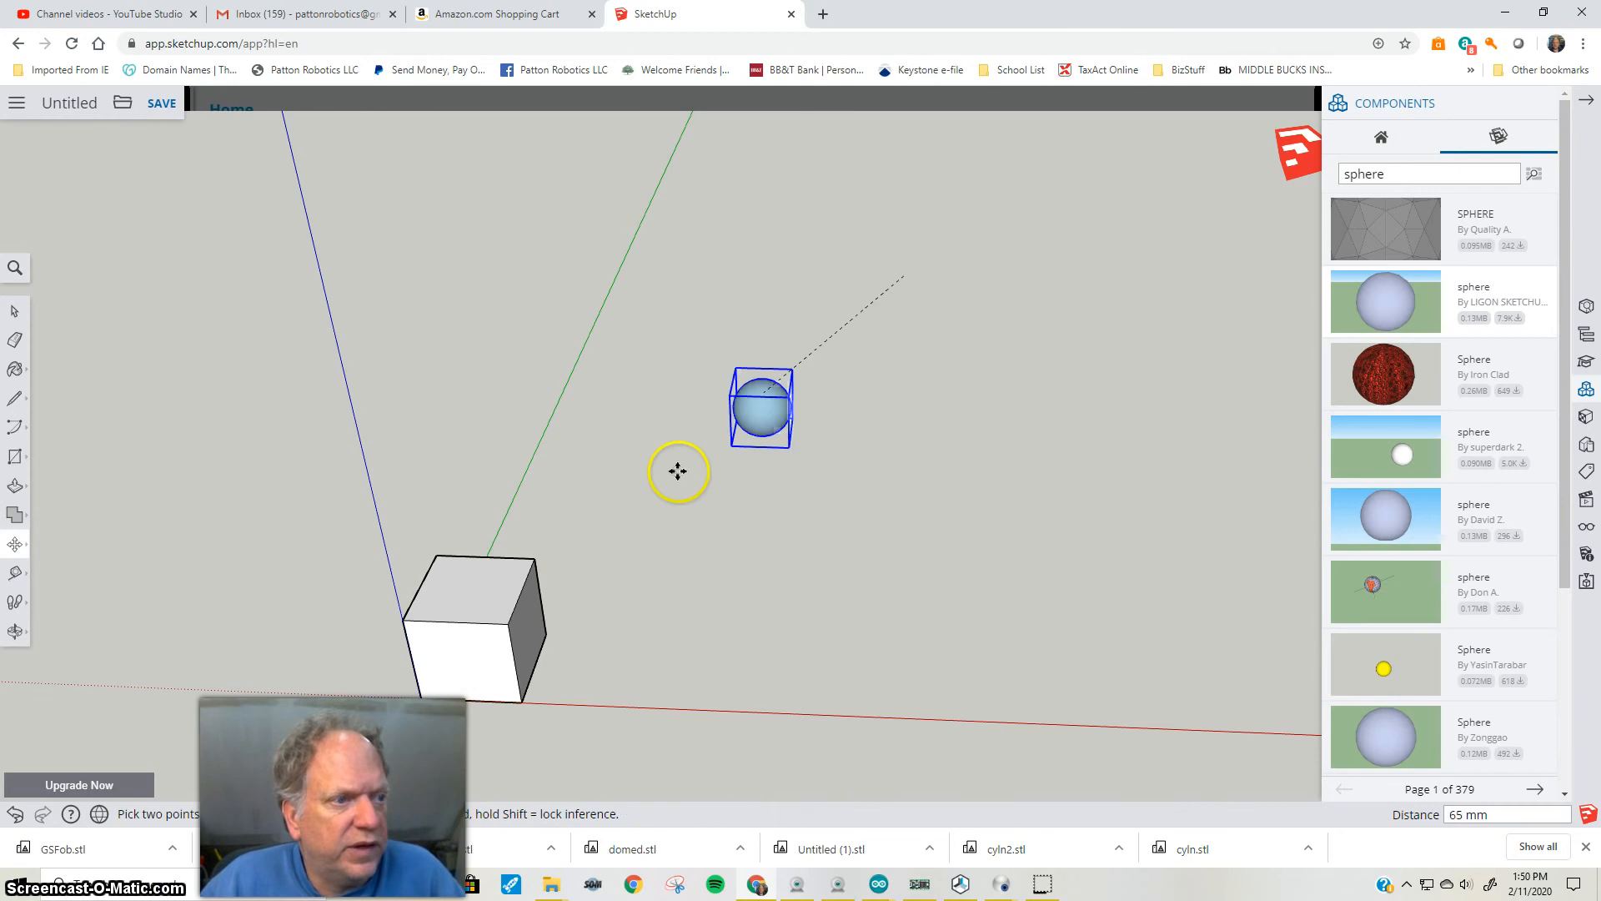
left_click(560, 512)
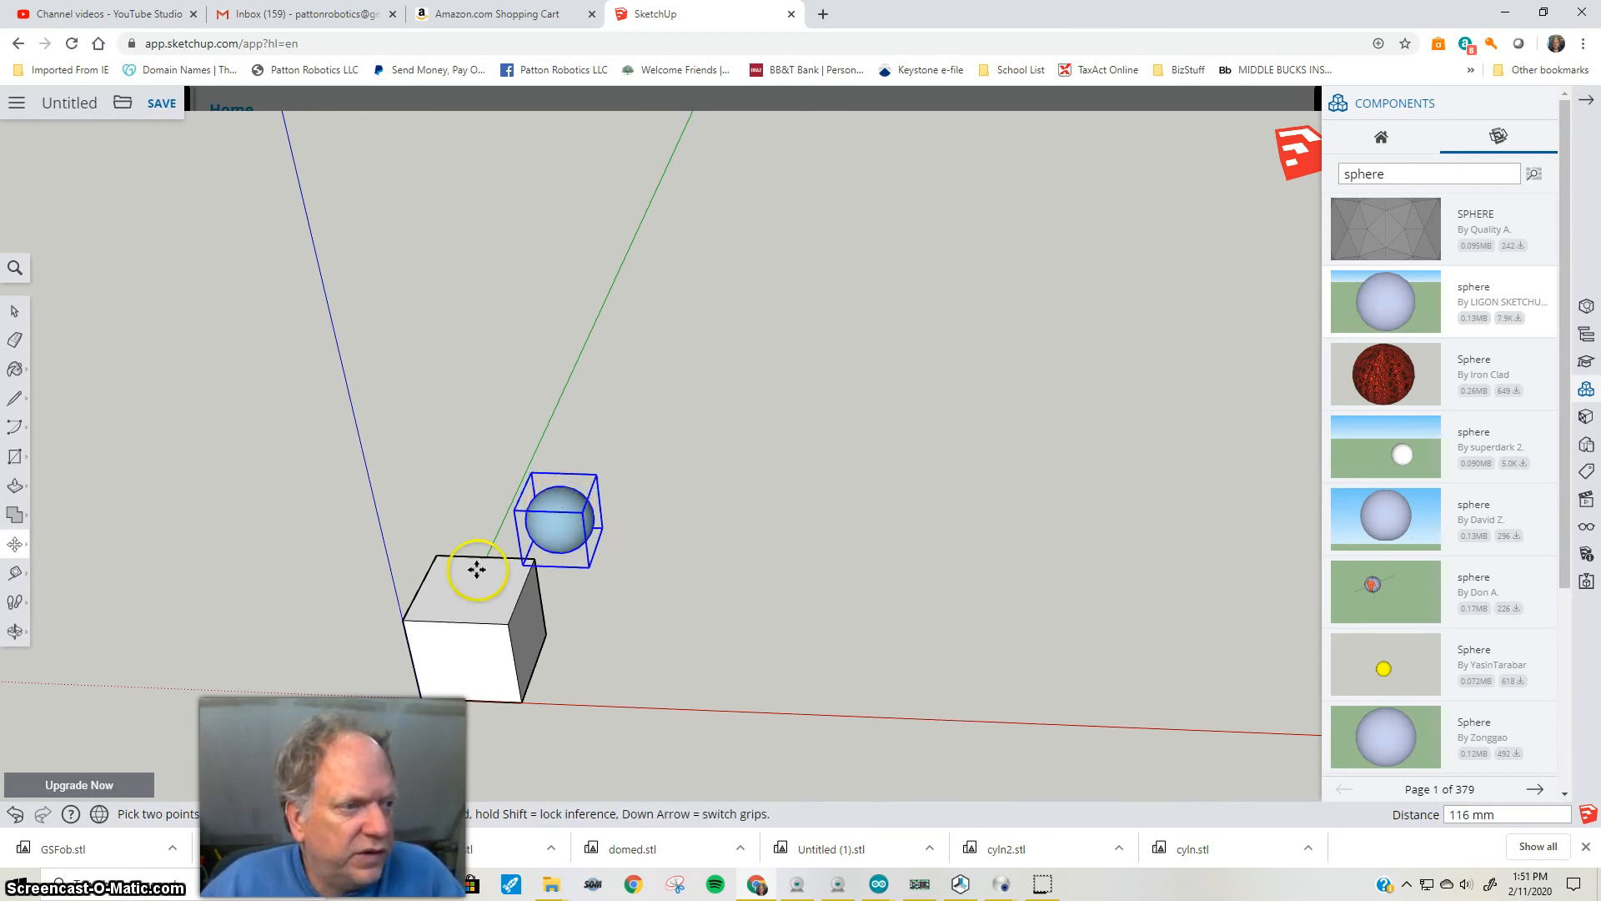
Move the sphere by its top point about 40 mm onto the cube's top face
scroll(966, 433, "down", 5)
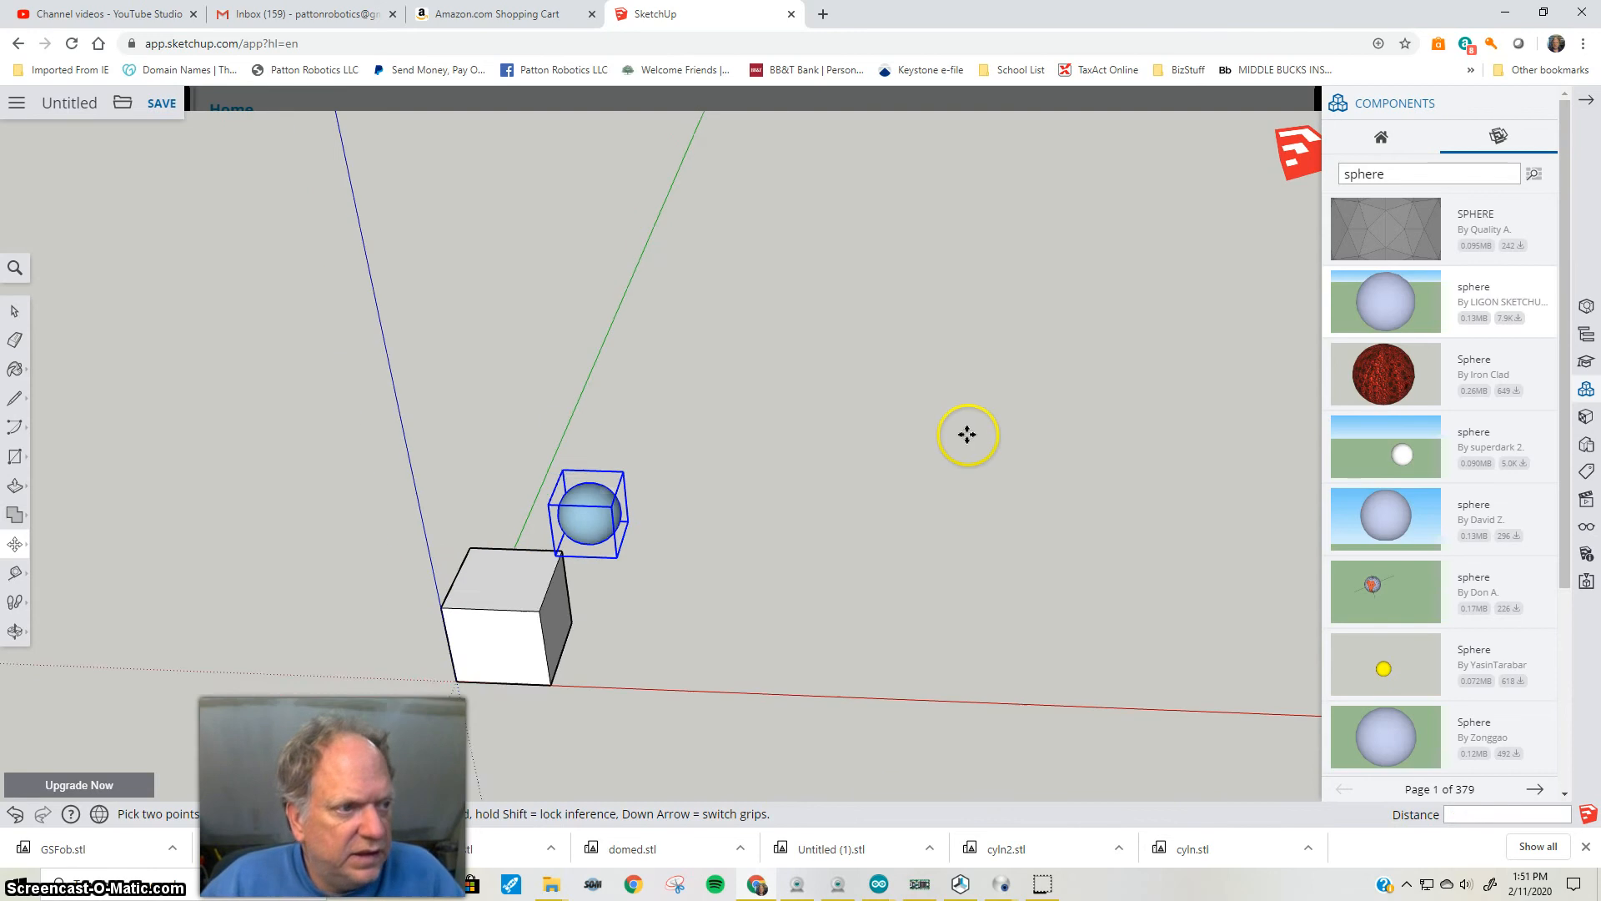
scroll(996, 376, "down", 1)
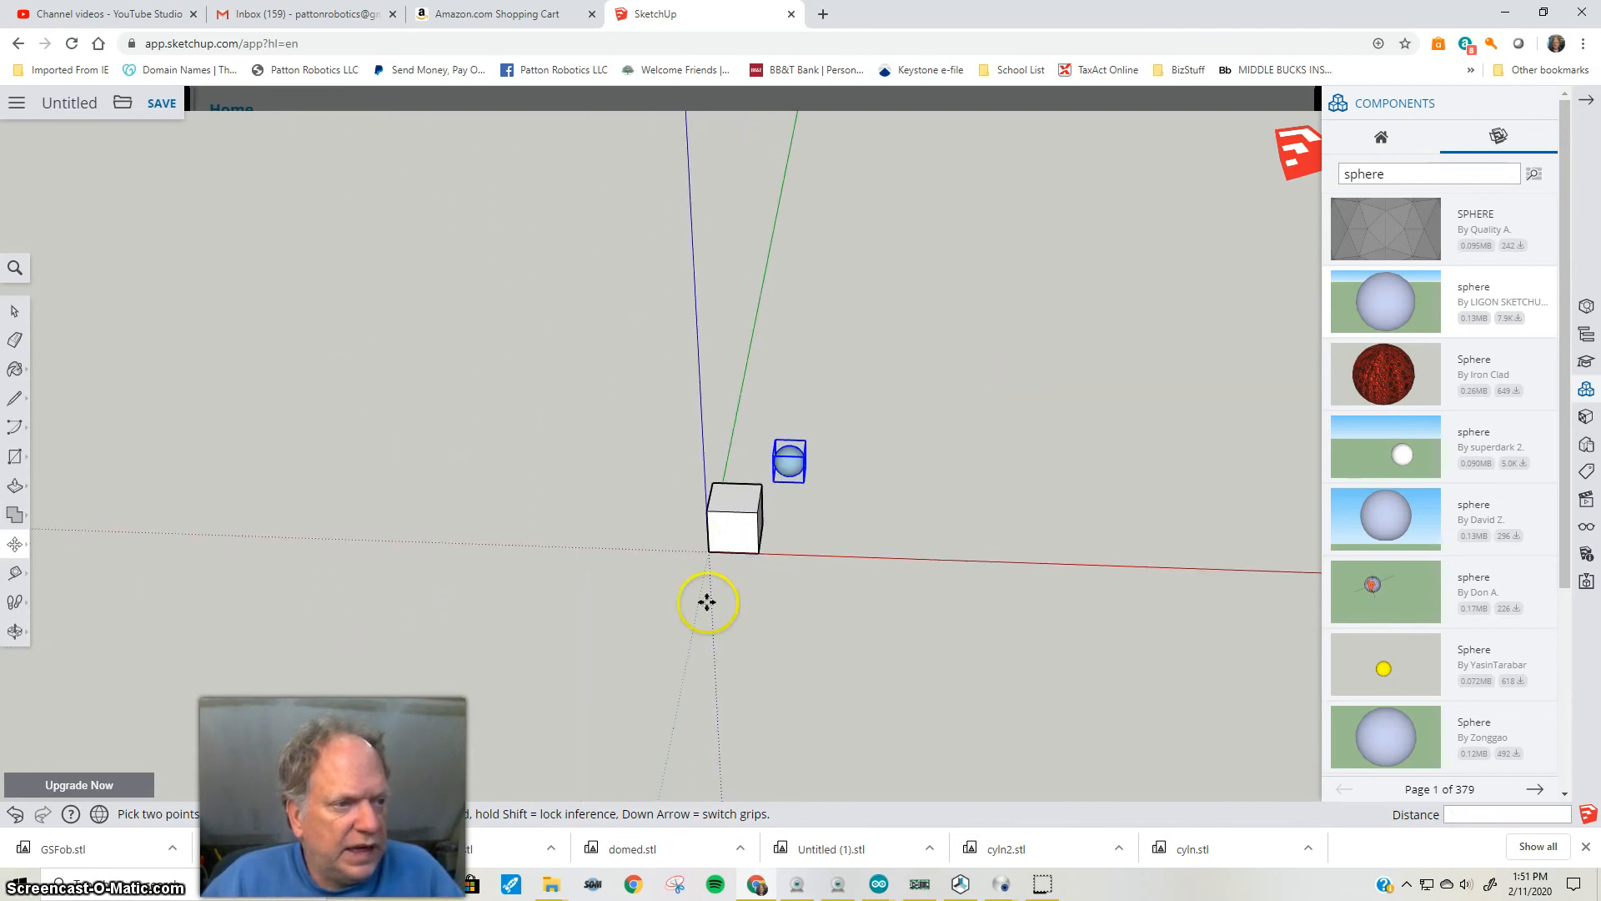
scroll(719, 525, "up", 3)
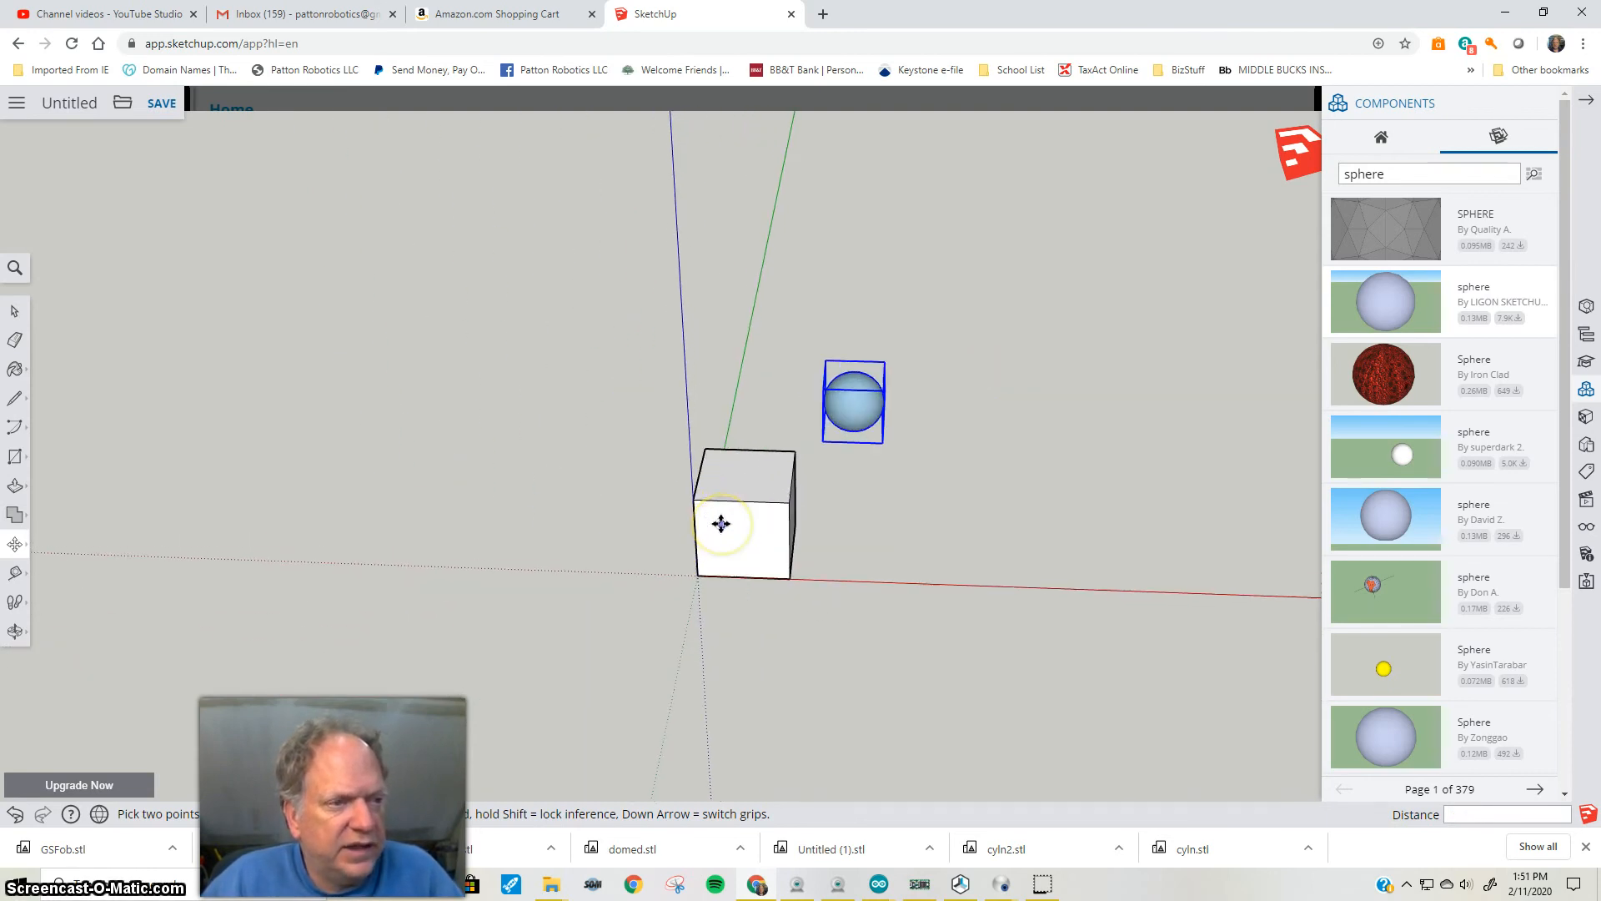
scroll(720, 523, "up", 4)
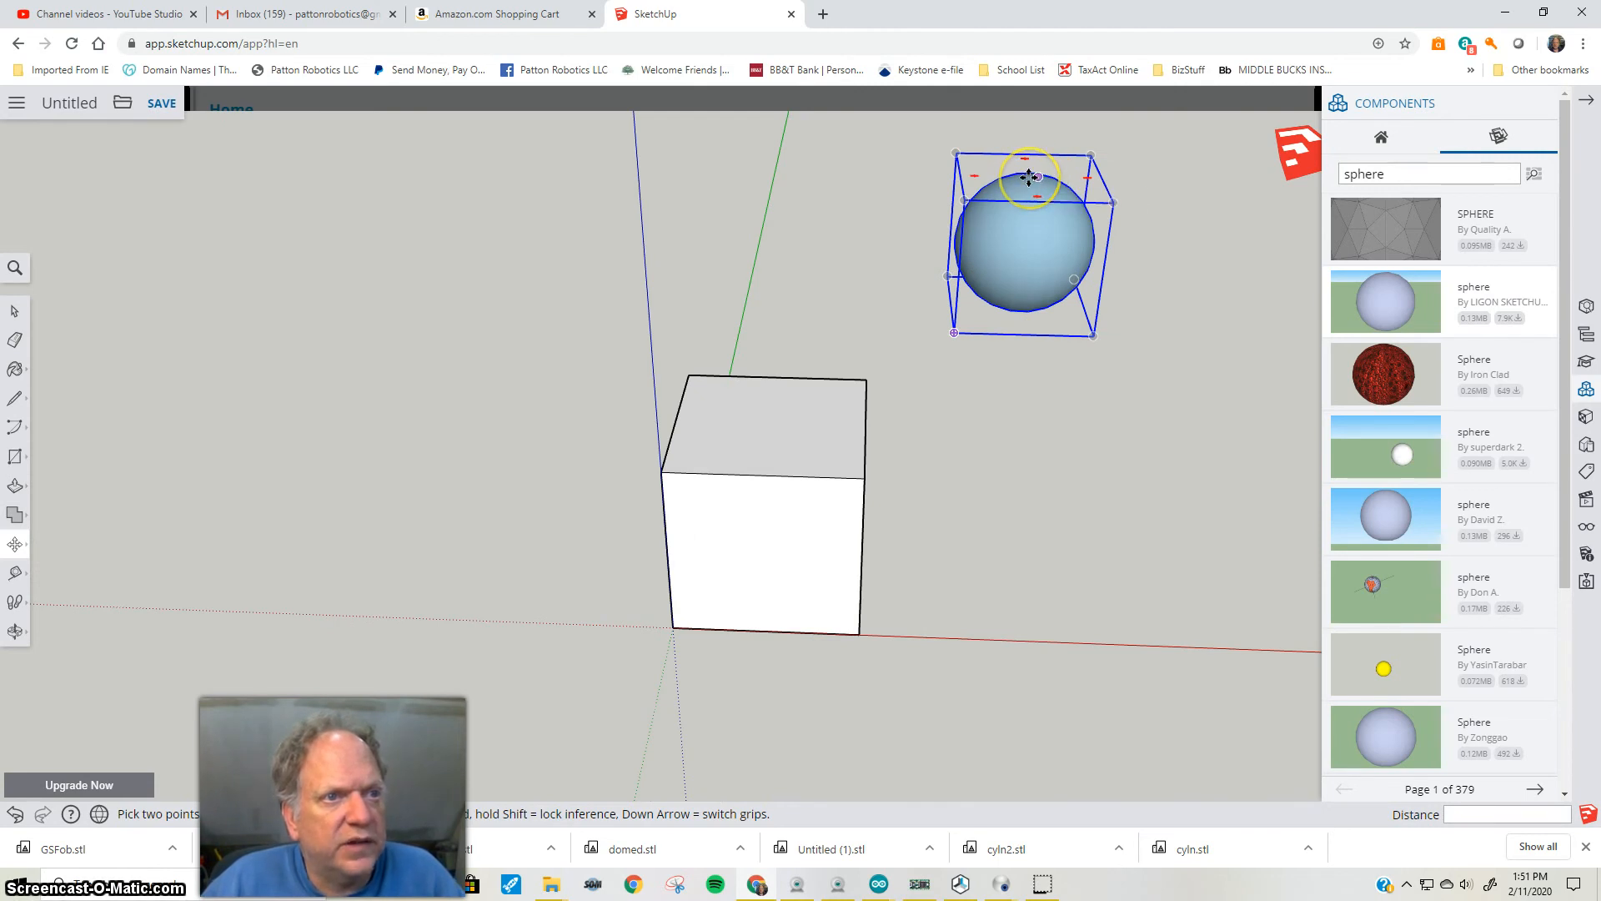
left_click(1029, 176)
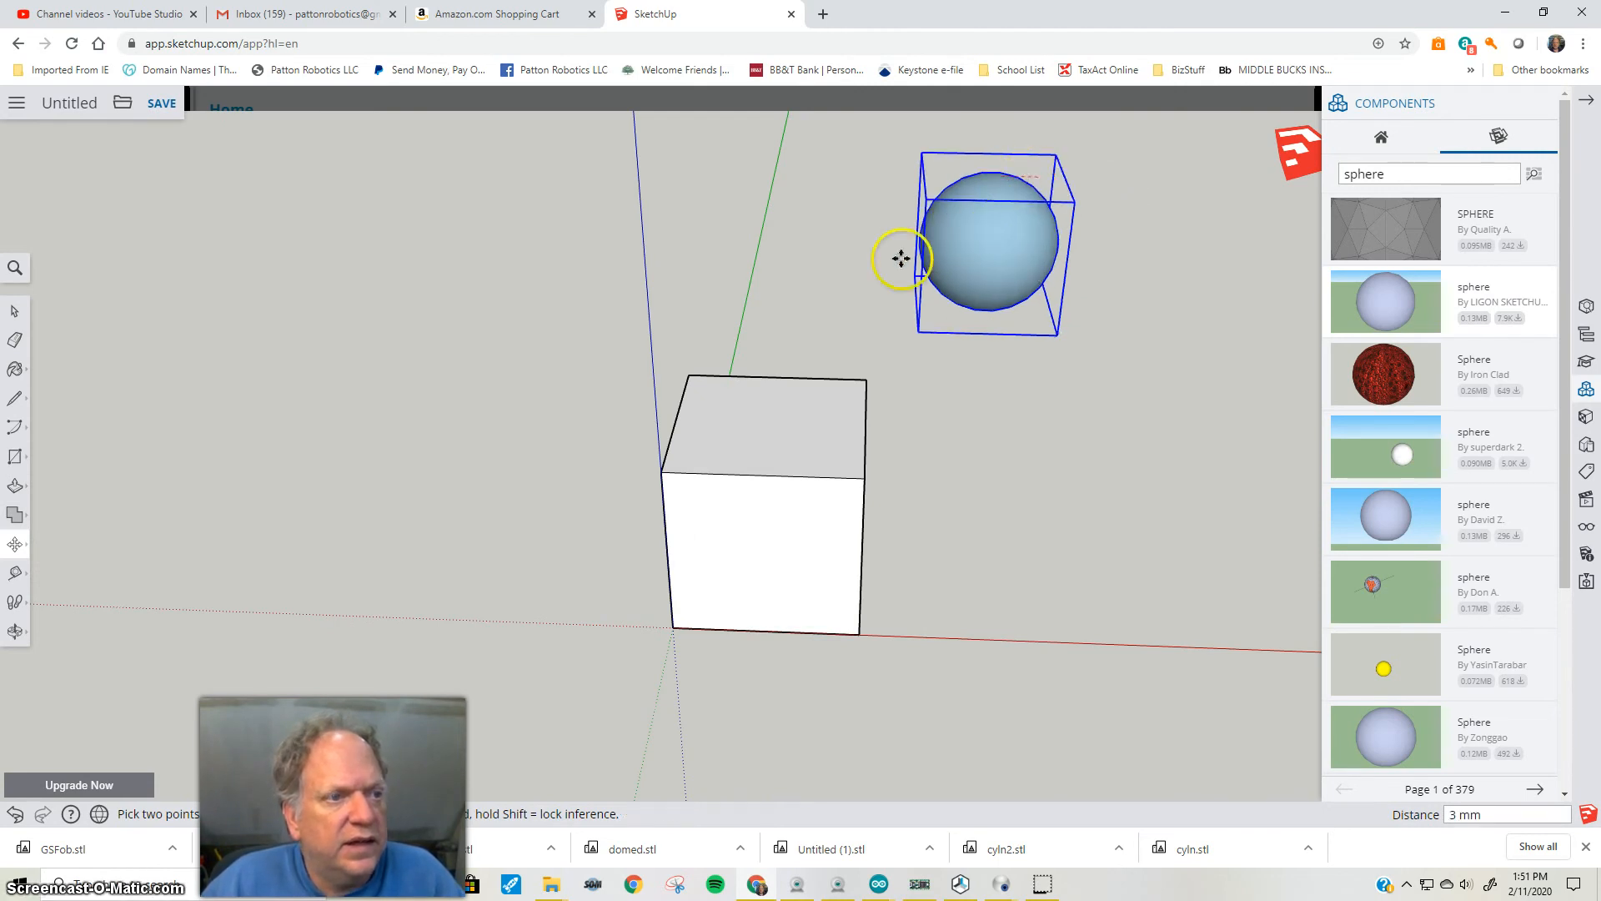
left_click(775, 416)
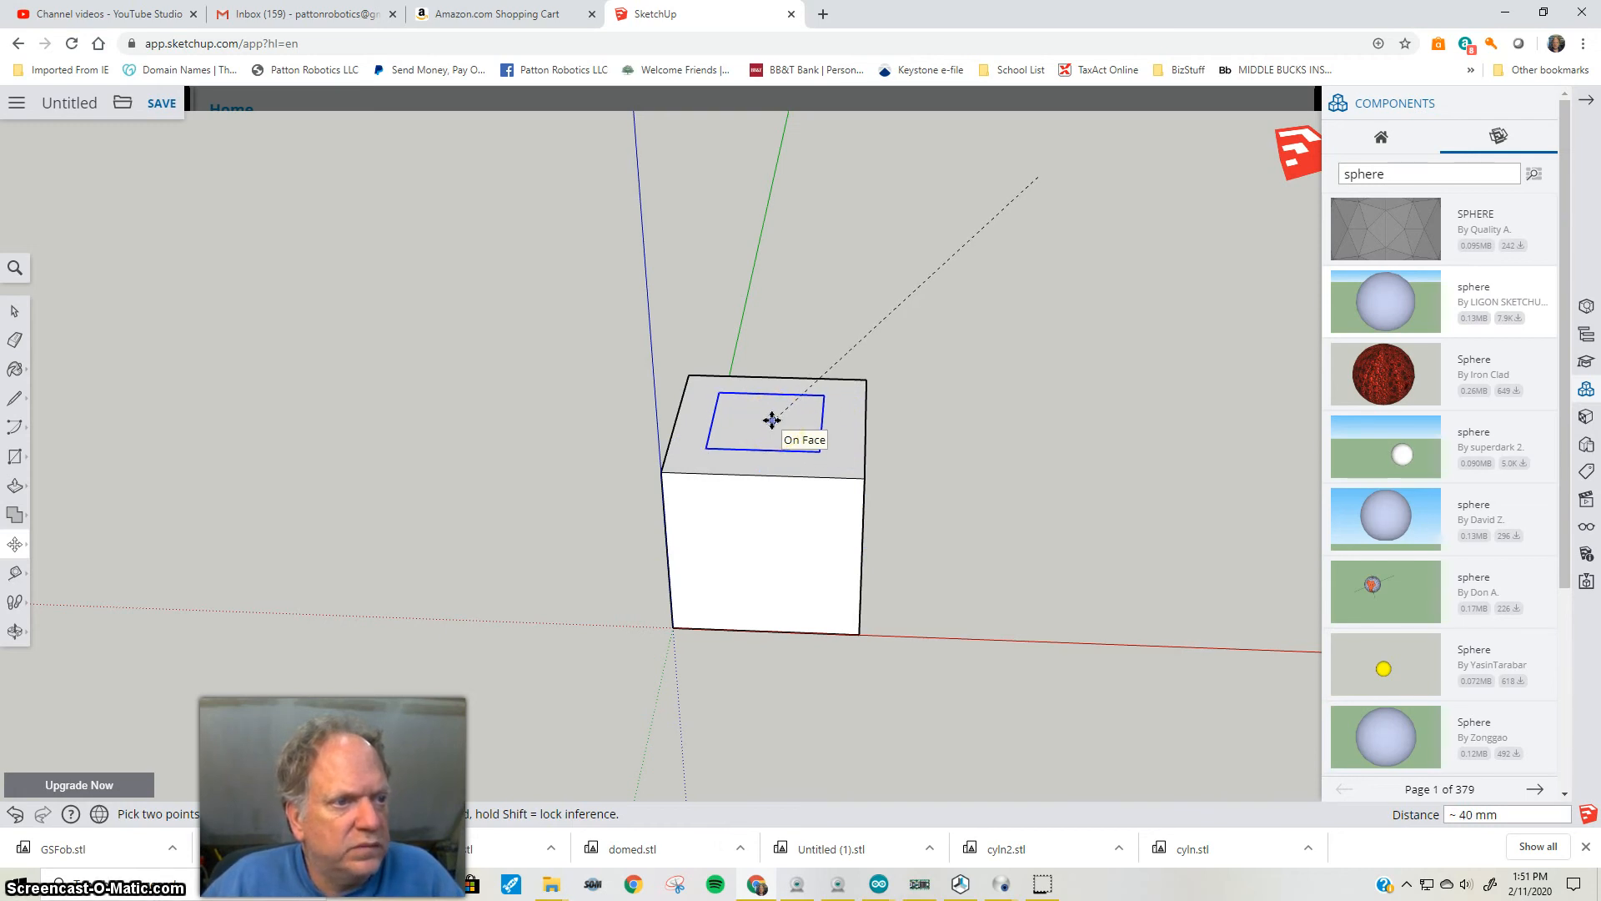
left_click(767, 463)
Slide the sphere about 3 mm across the cube's top face toward the middle
scroll(763, 460, "up", 5)
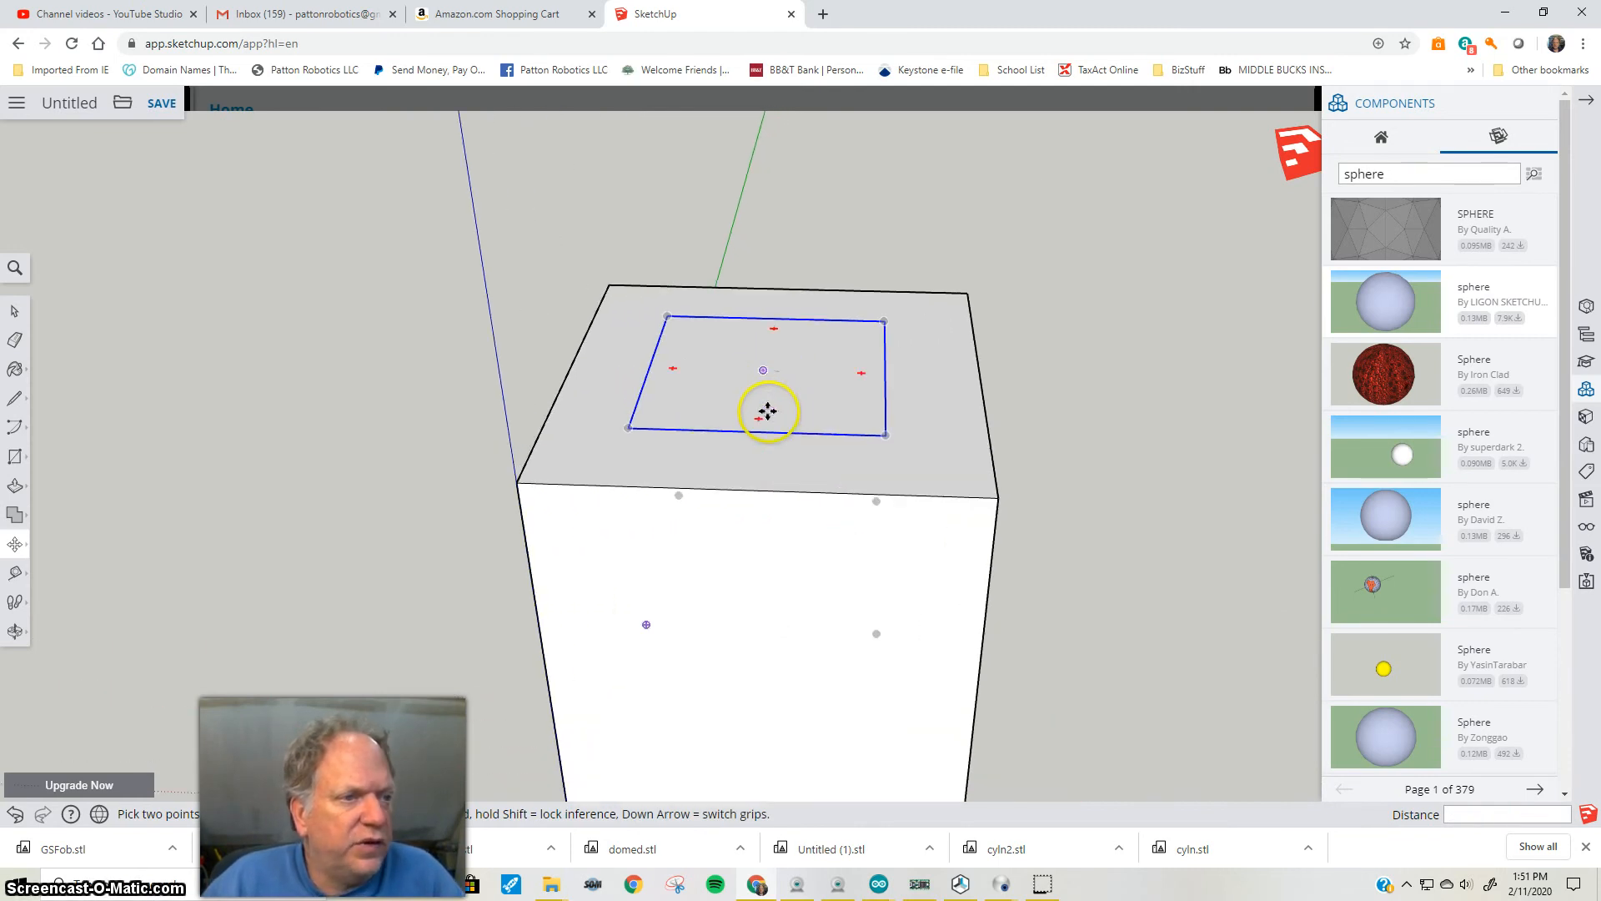
key("o")
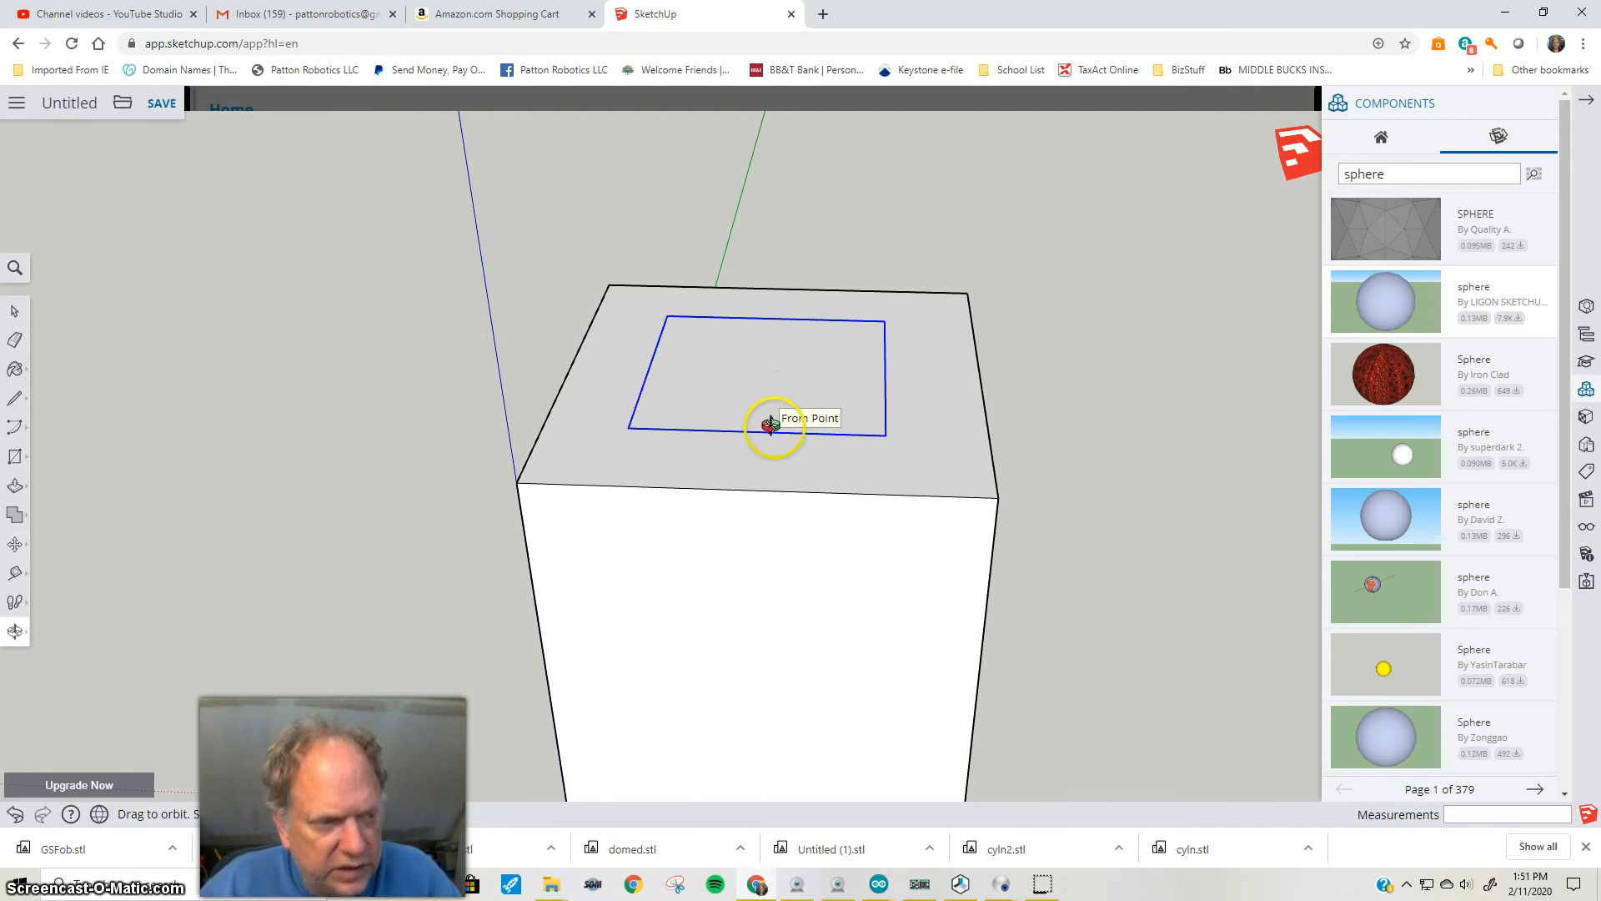
left_click_drag(761, 475, 778, 382)
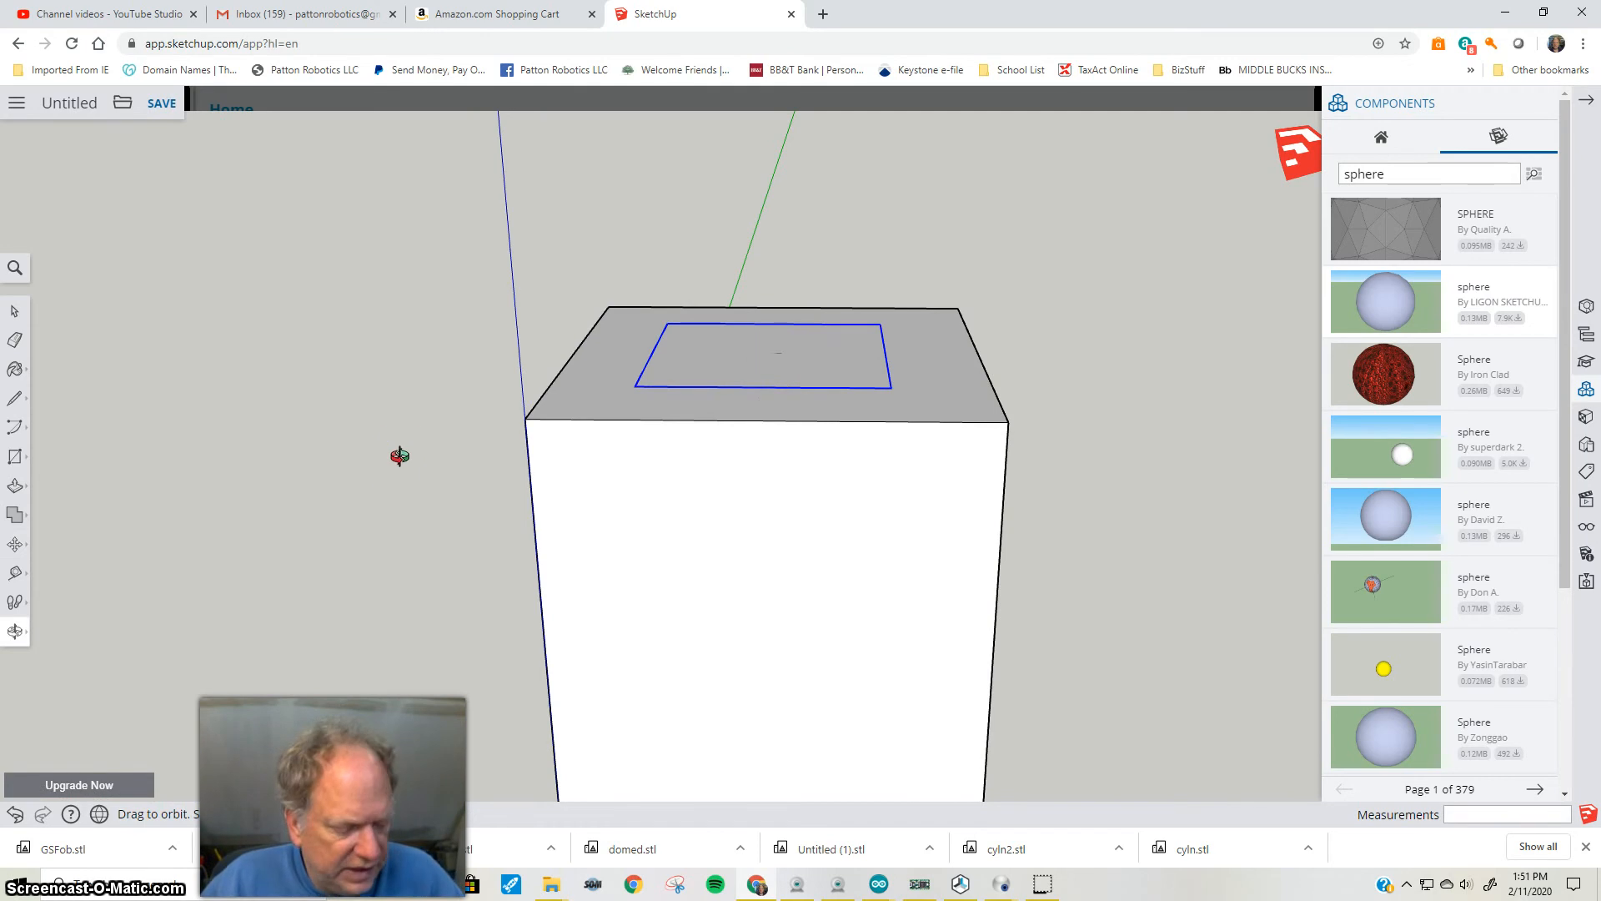
key("m")
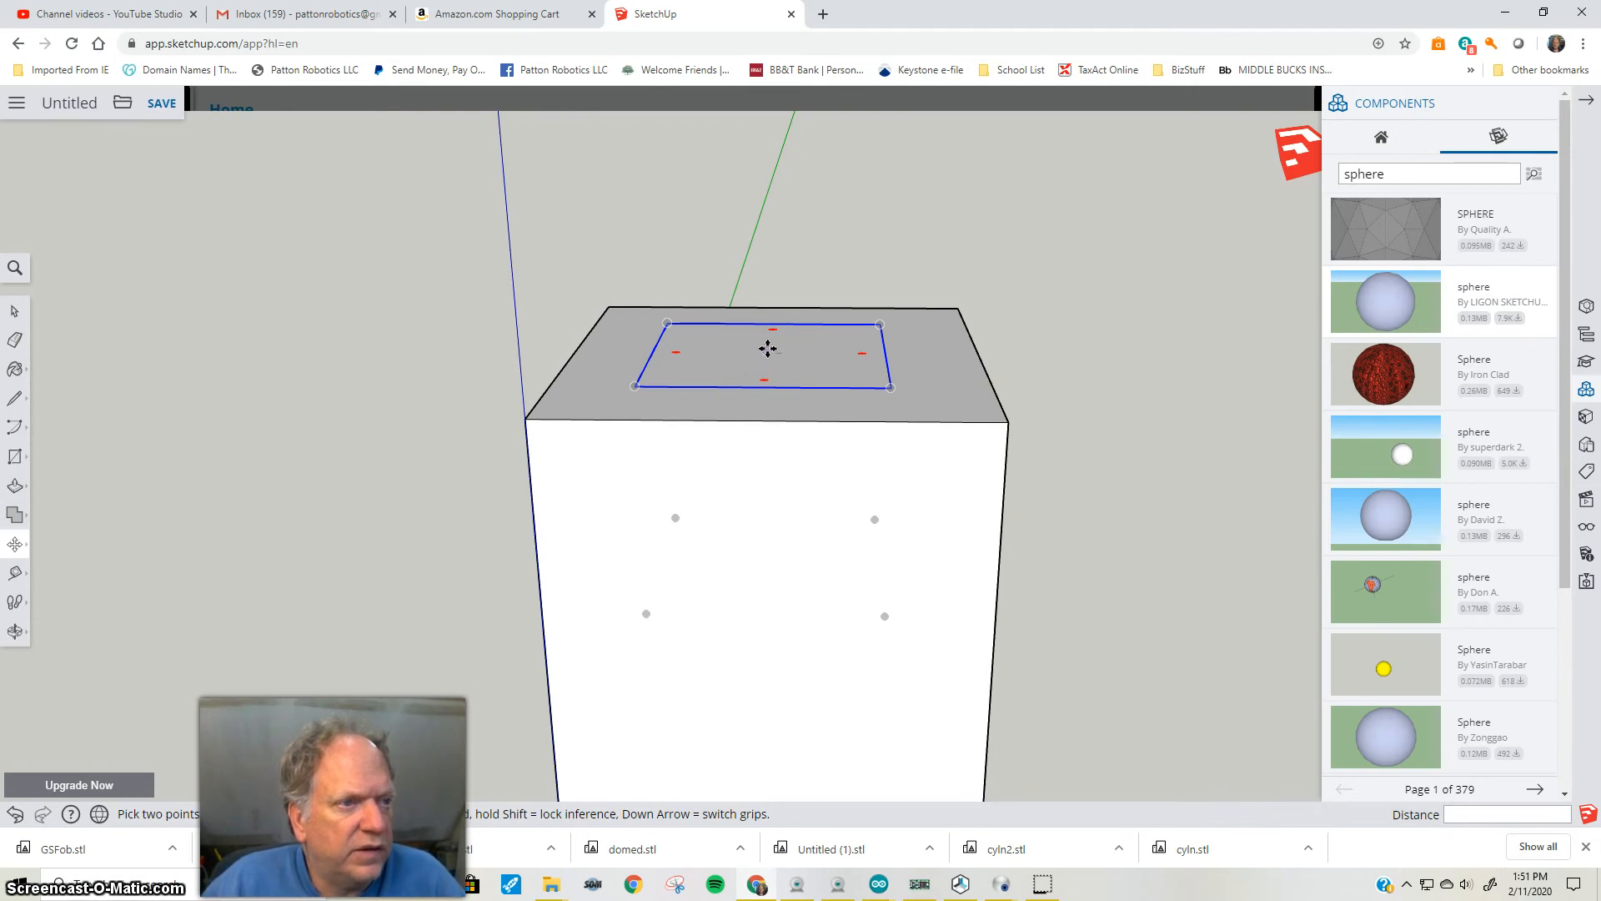
left_click_drag(768, 349, 485, 388)
key("o")
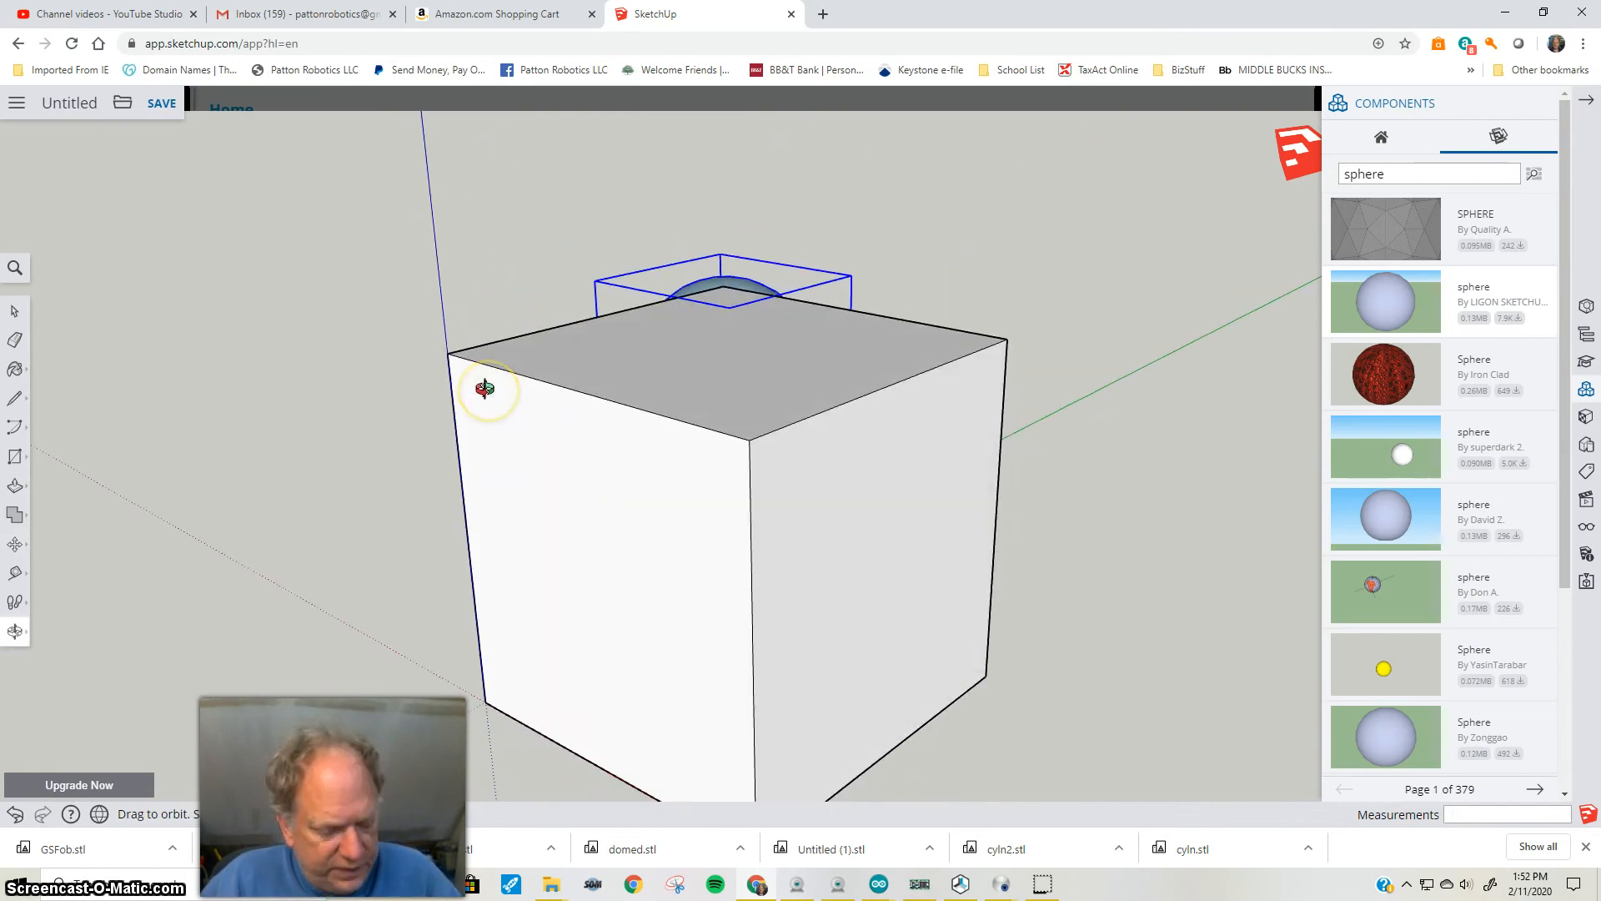
key("m")
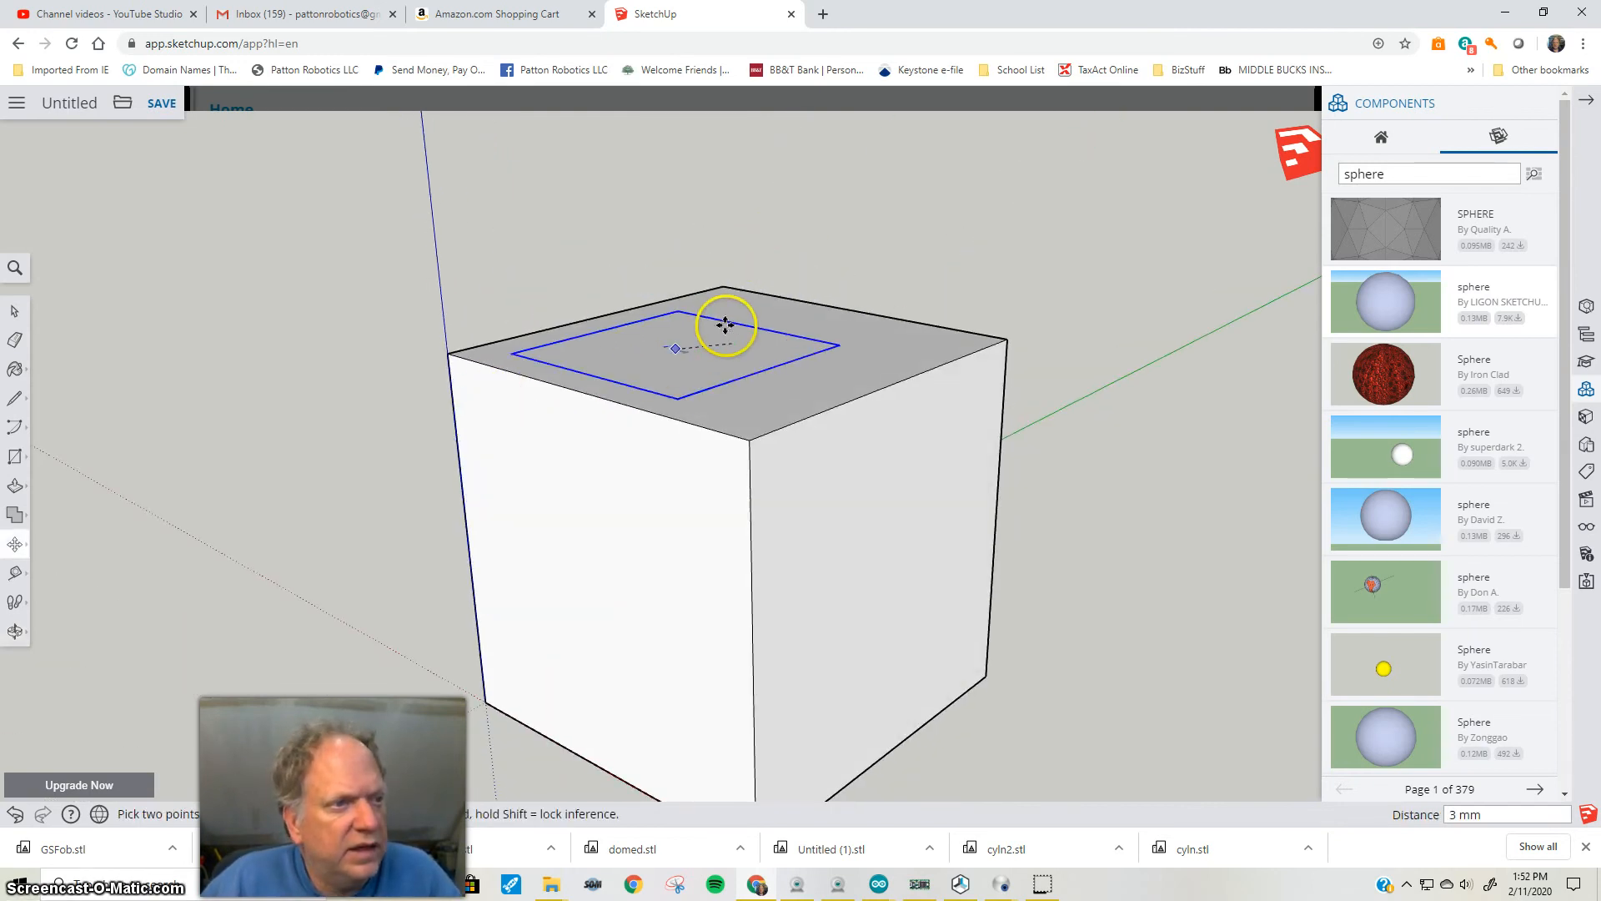
left_click(724, 319)
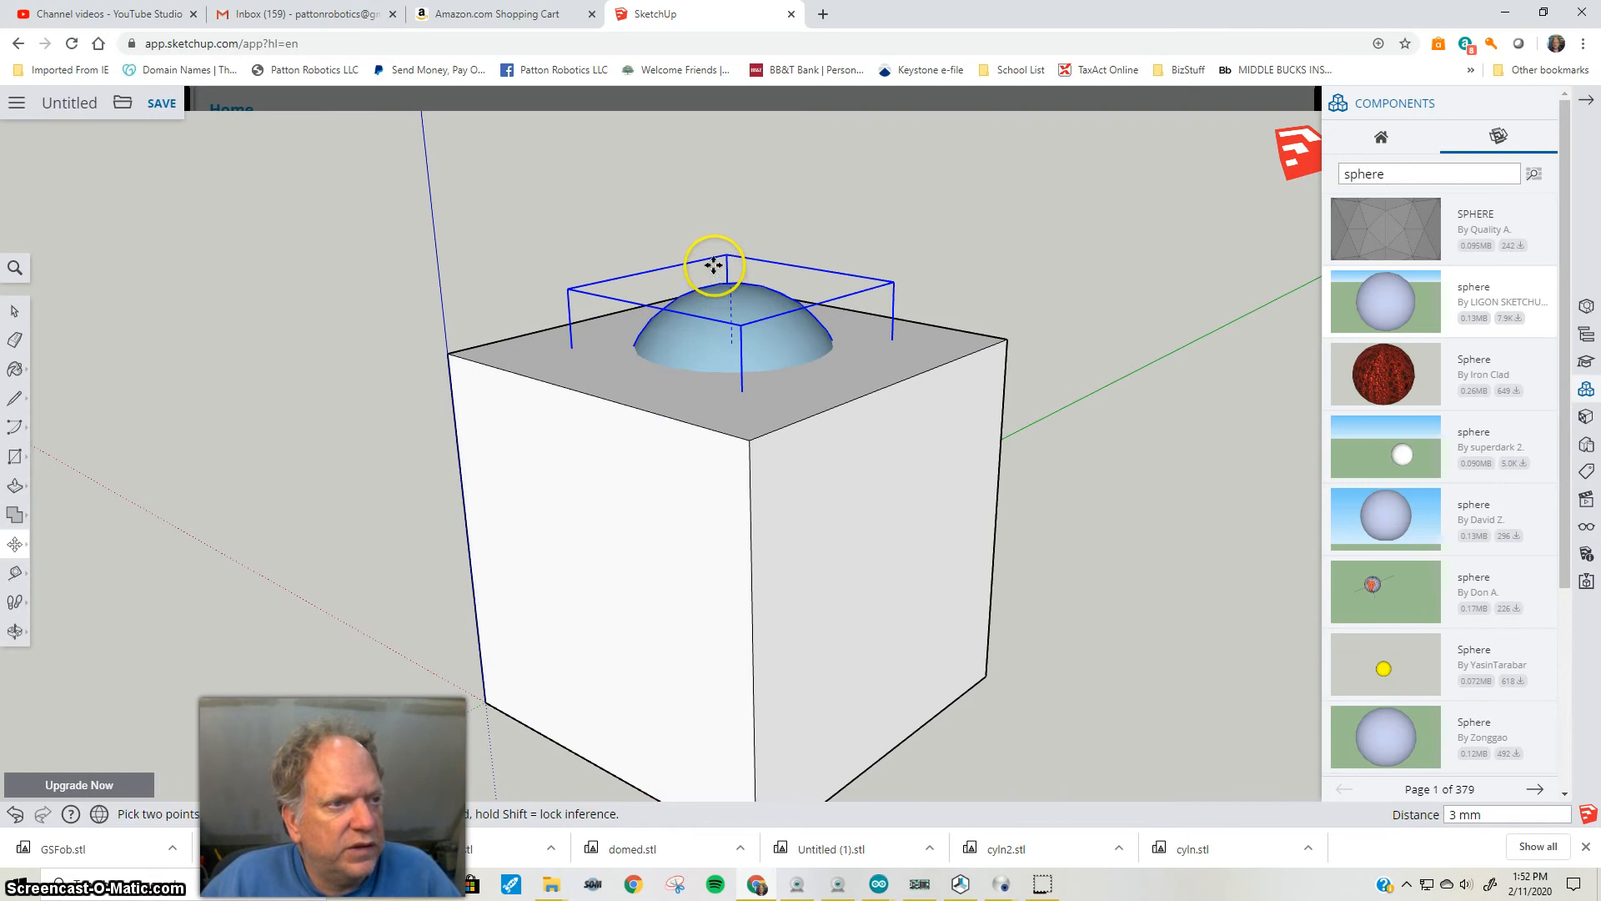
Raise the sphere along the blue axis in moves of about 2 mm and 6 mm so a dome protrudes from the cube
left_click_drag(713, 265, 728, 298)
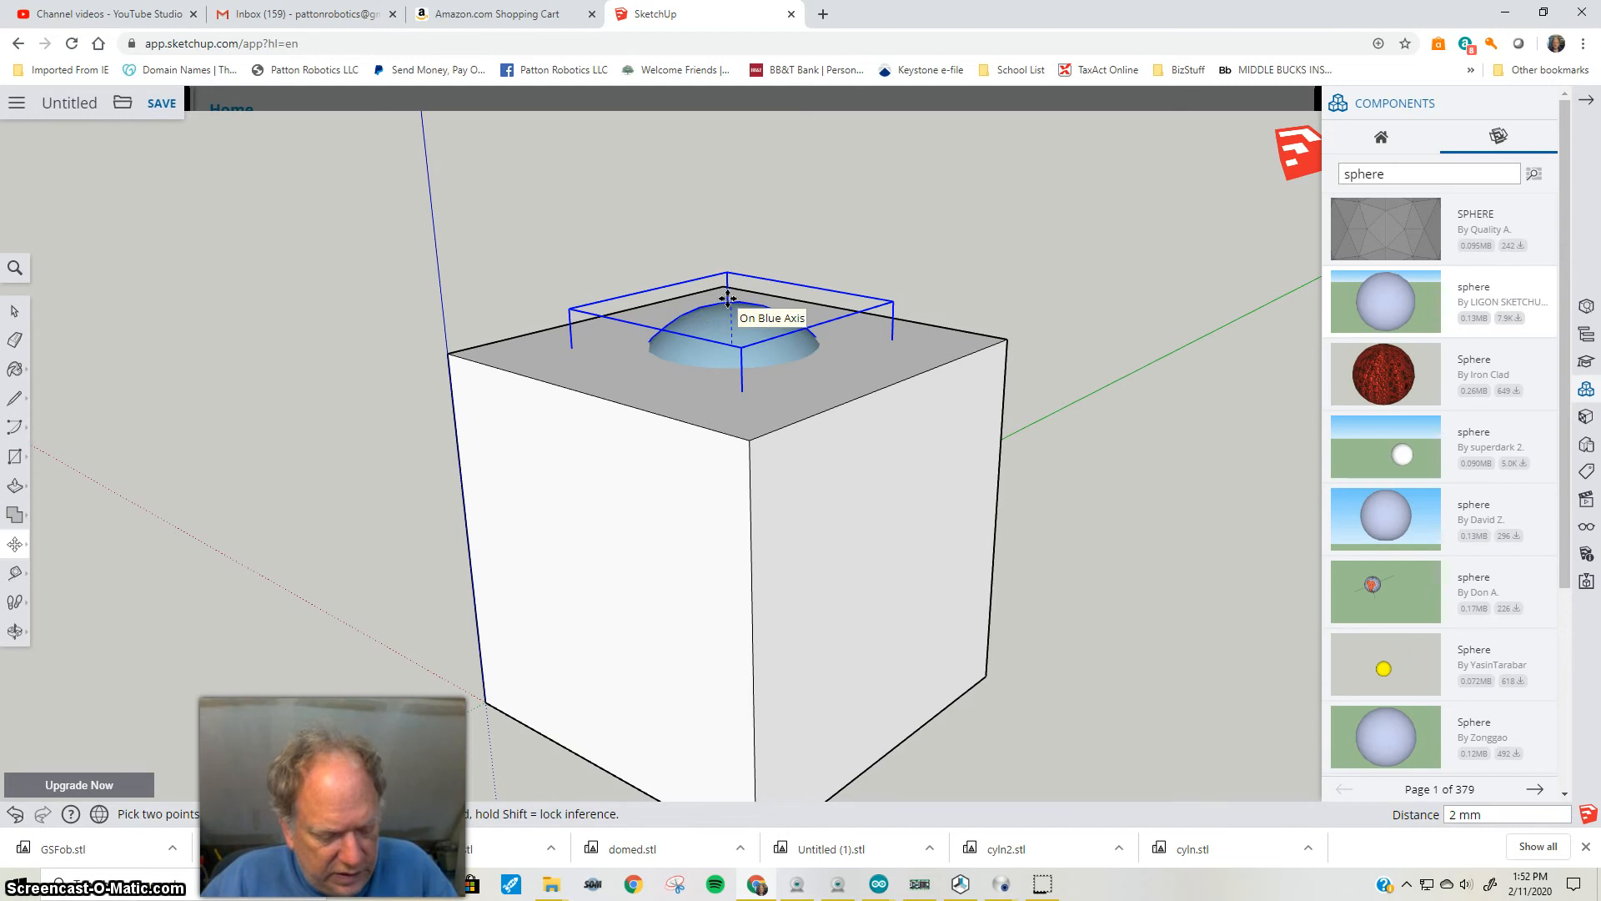
key("o")
left_click_drag(715, 461, 1050, 596)
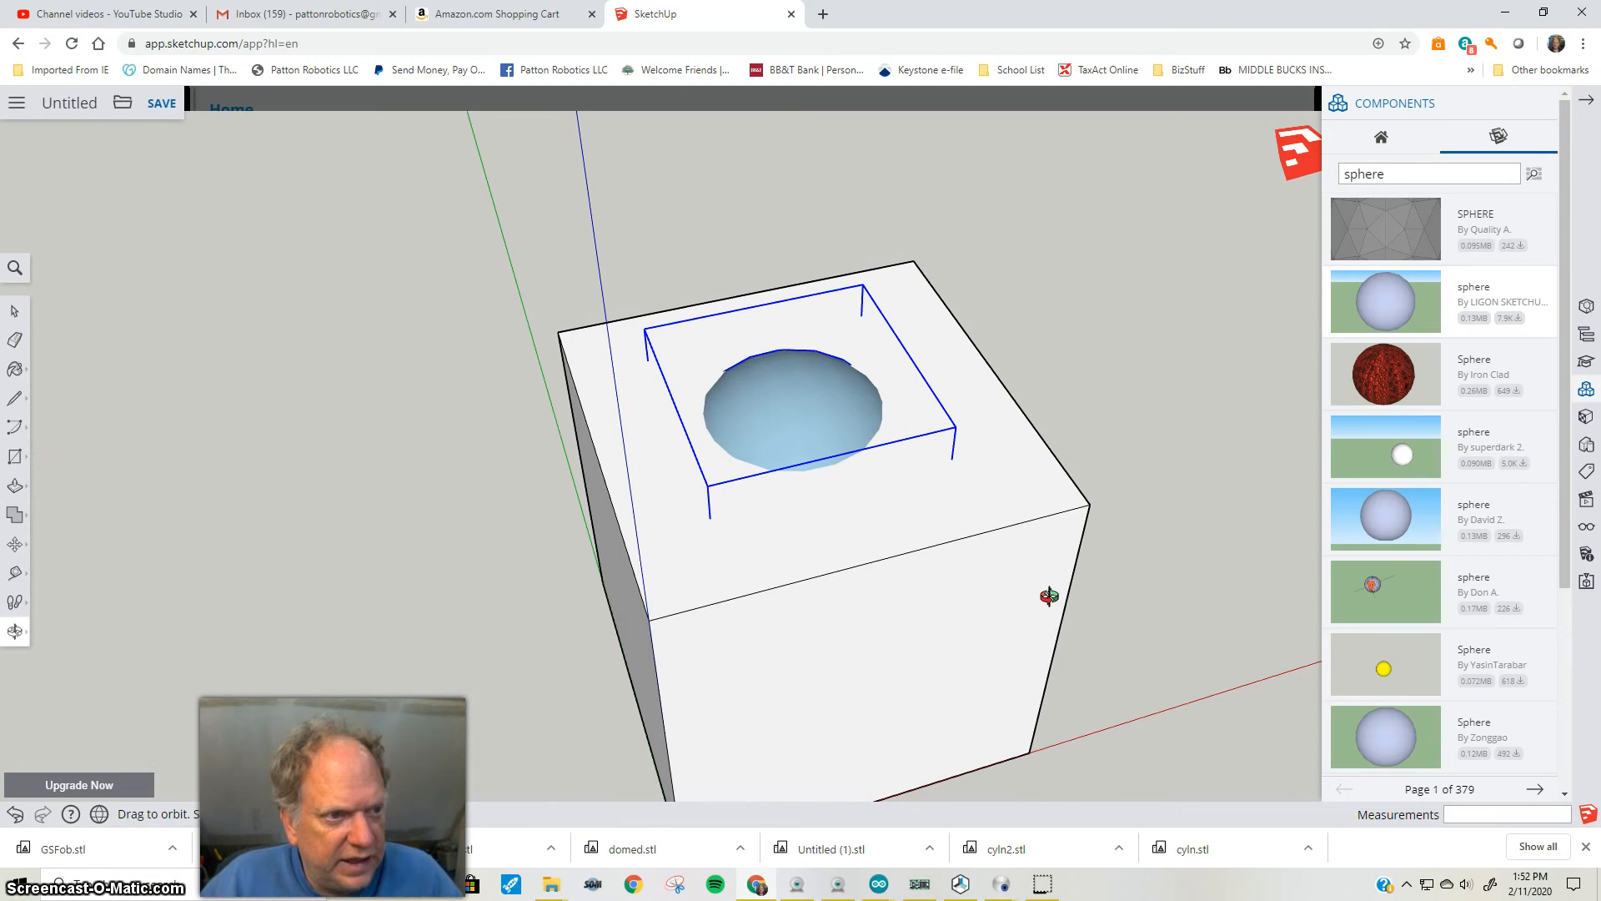
key("m")
left_click(762, 470)
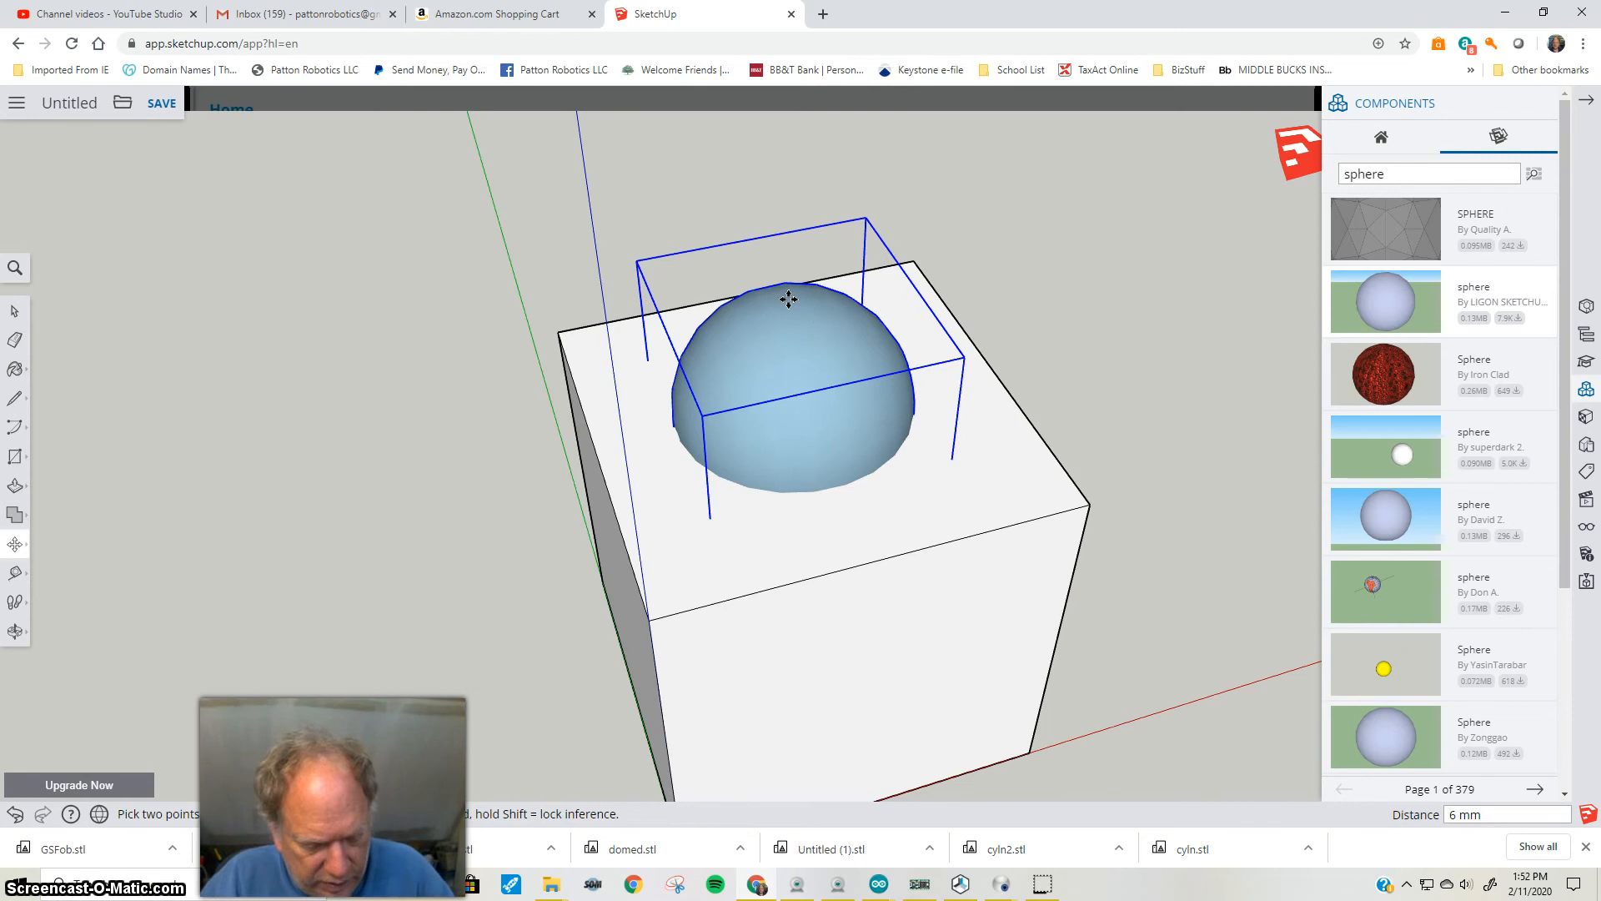
Shift the protruding sphere about 1 mm along the green axis toward the middle of the cube's top face
key("o")
left_click_drag(822, 443, 737, 293)
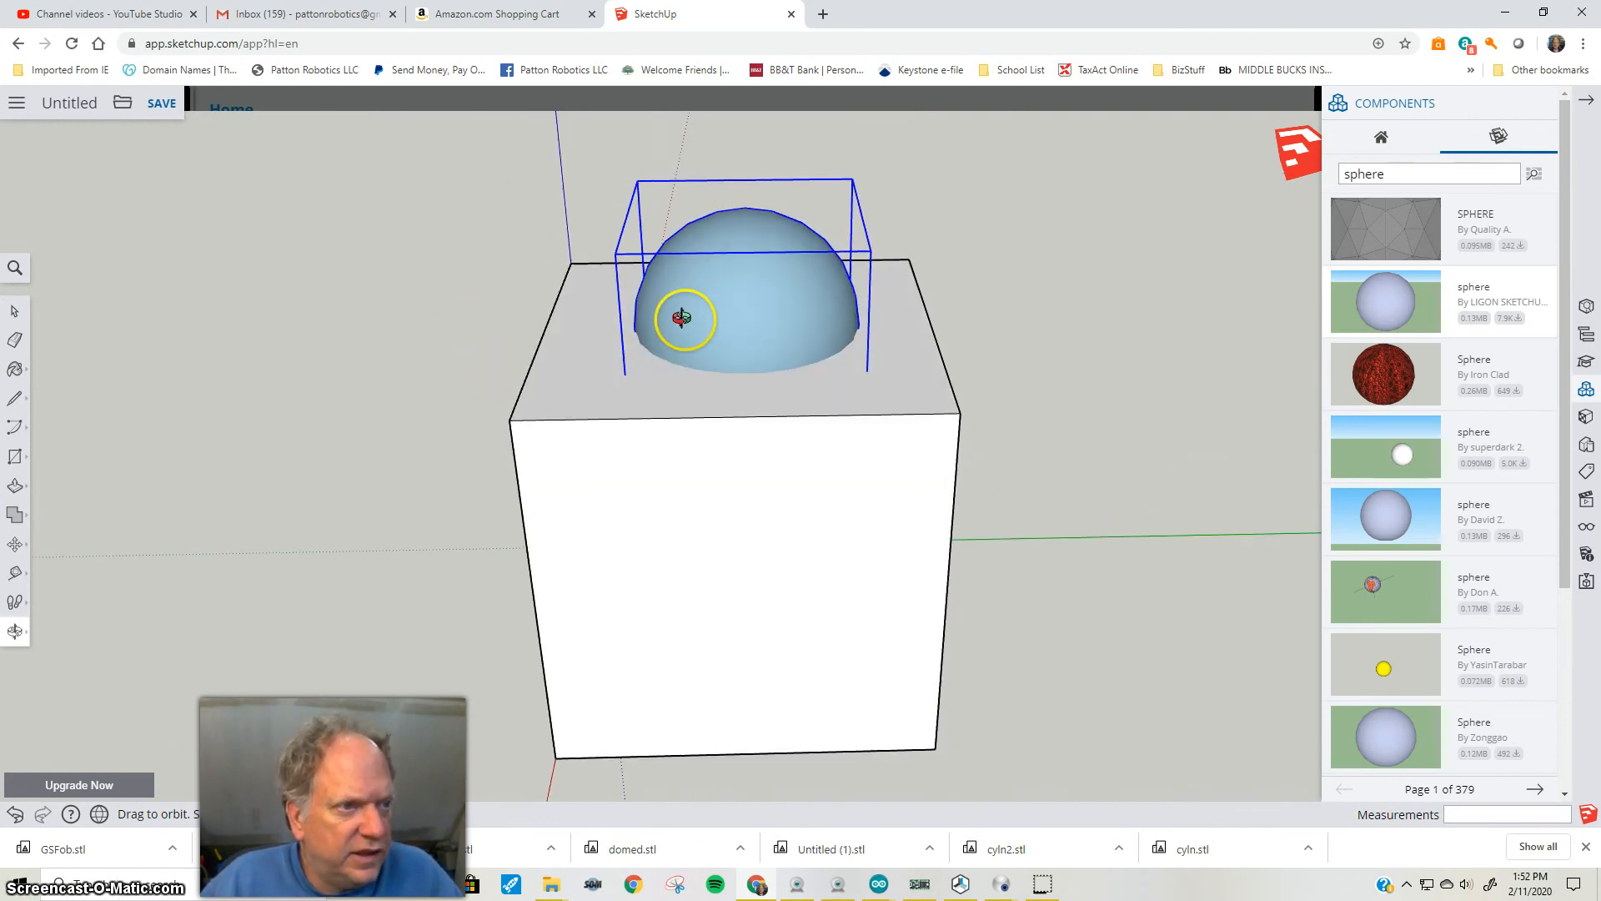
key("m")
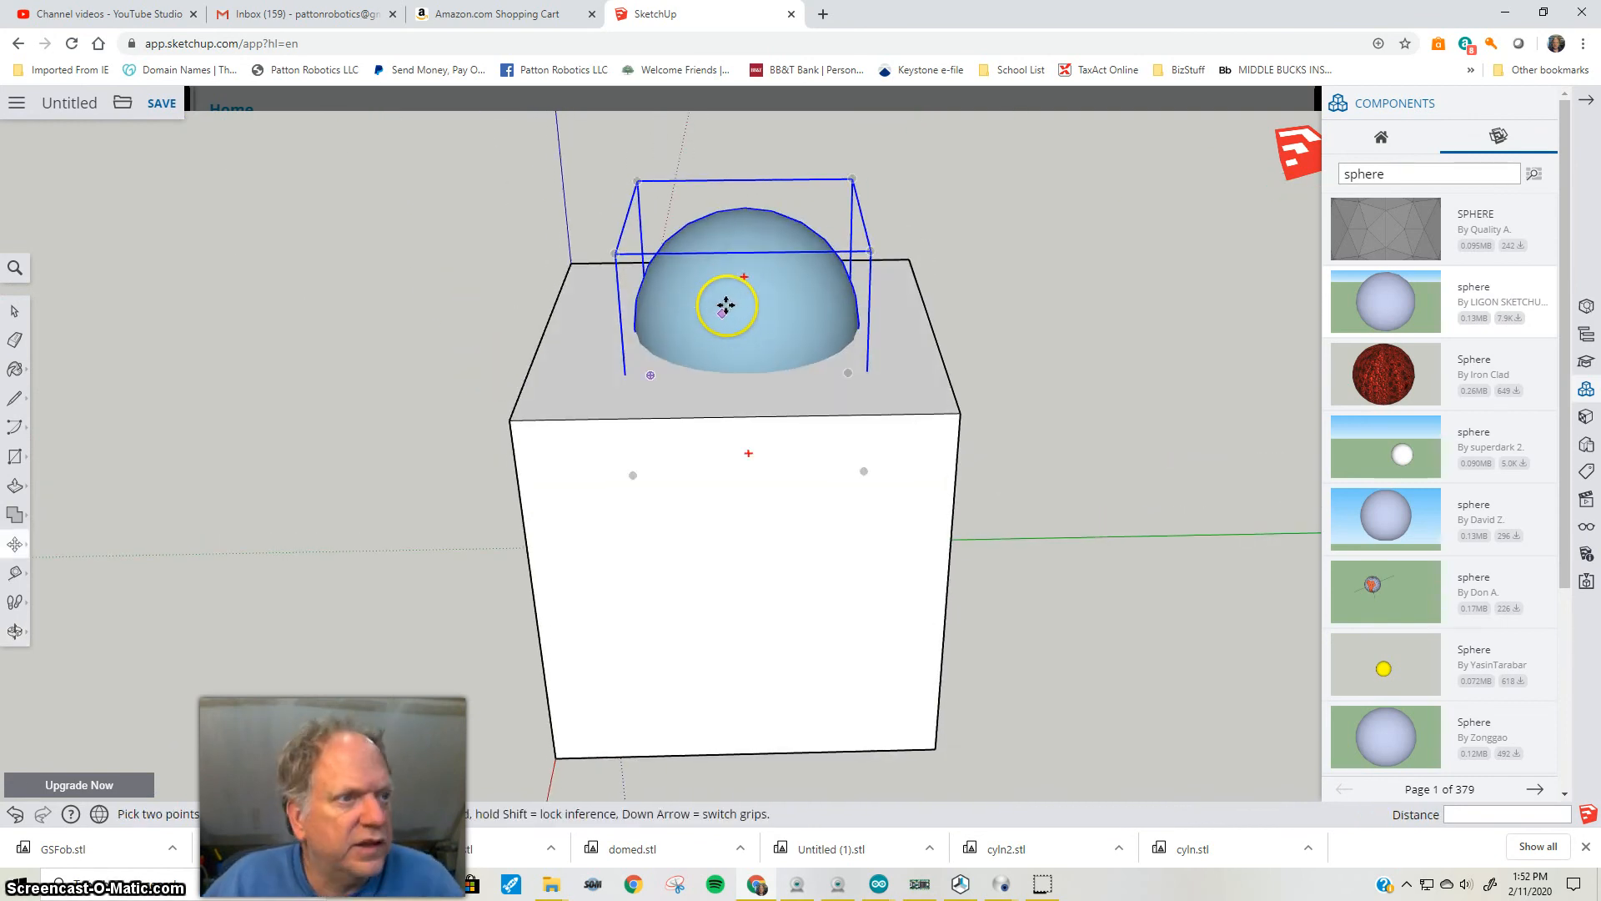
left_click(749, 370)
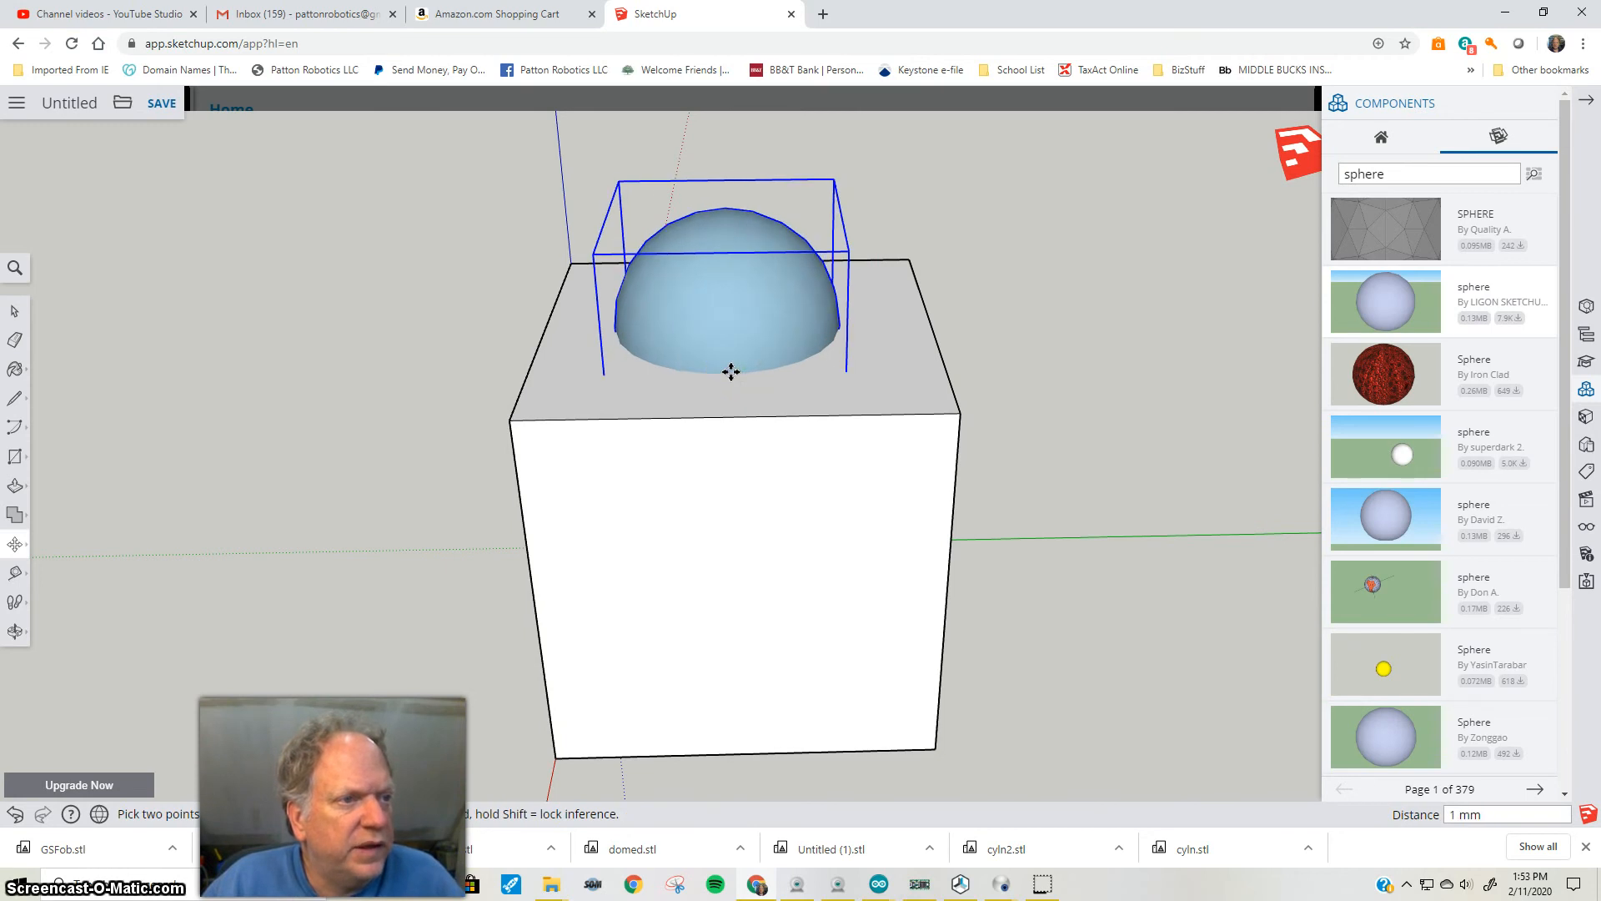
left_click(821, 372)
Nudge the sphere about 1 mm back along the green axis to fine-tune its centering on the cube
key("o")
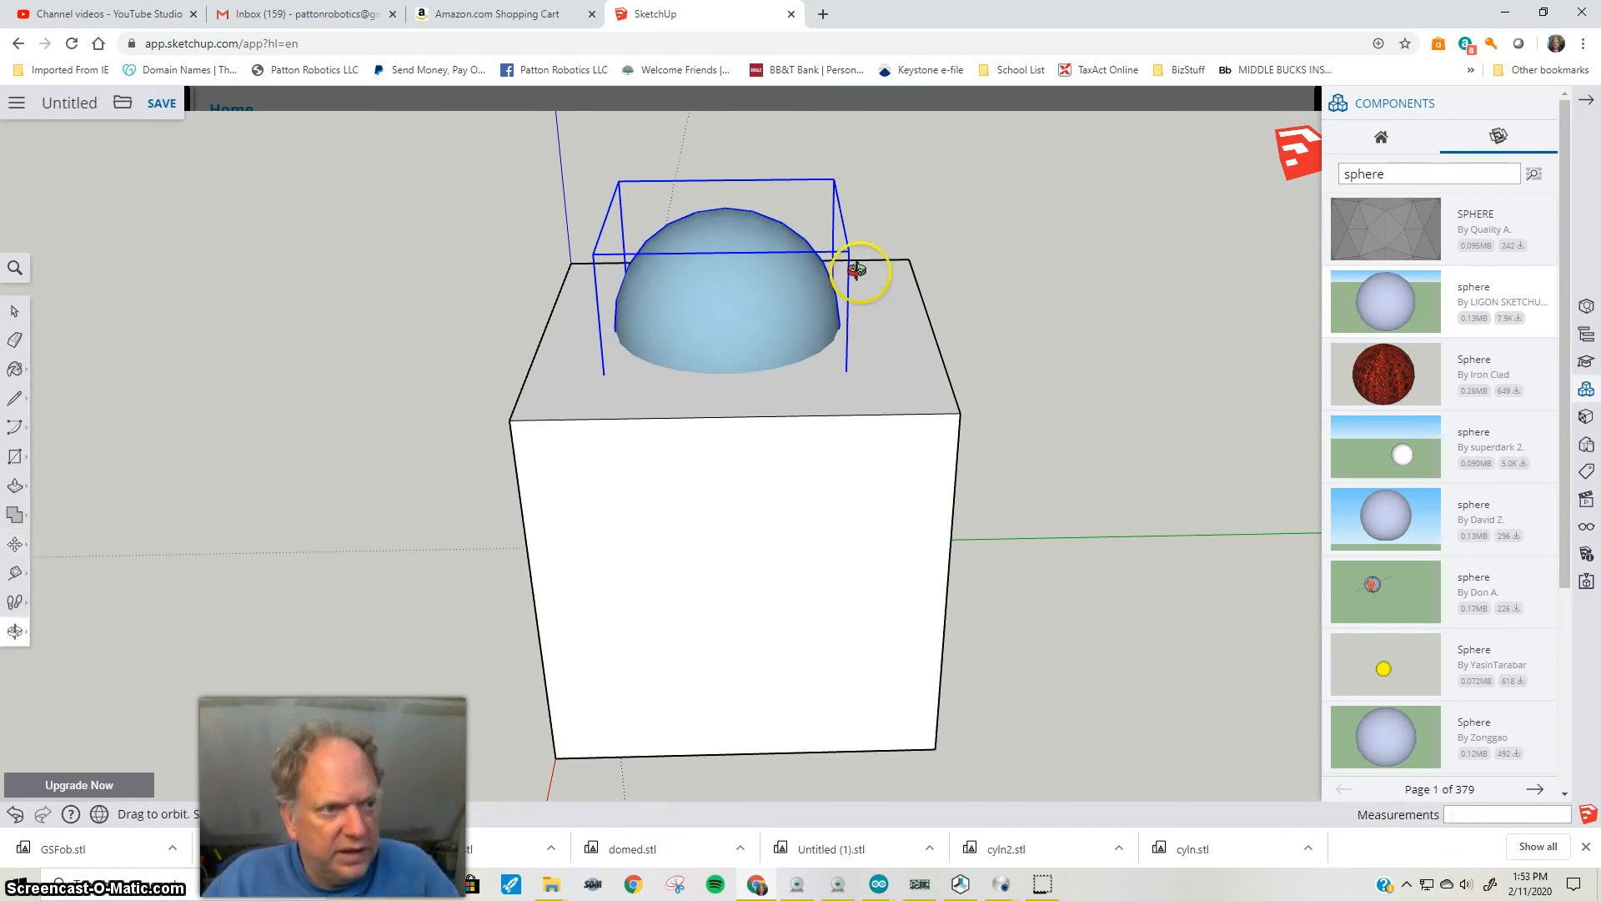
left_click_drag(865, 411, 929, 483)
left_click_drag(952, 341, 1117, 518)
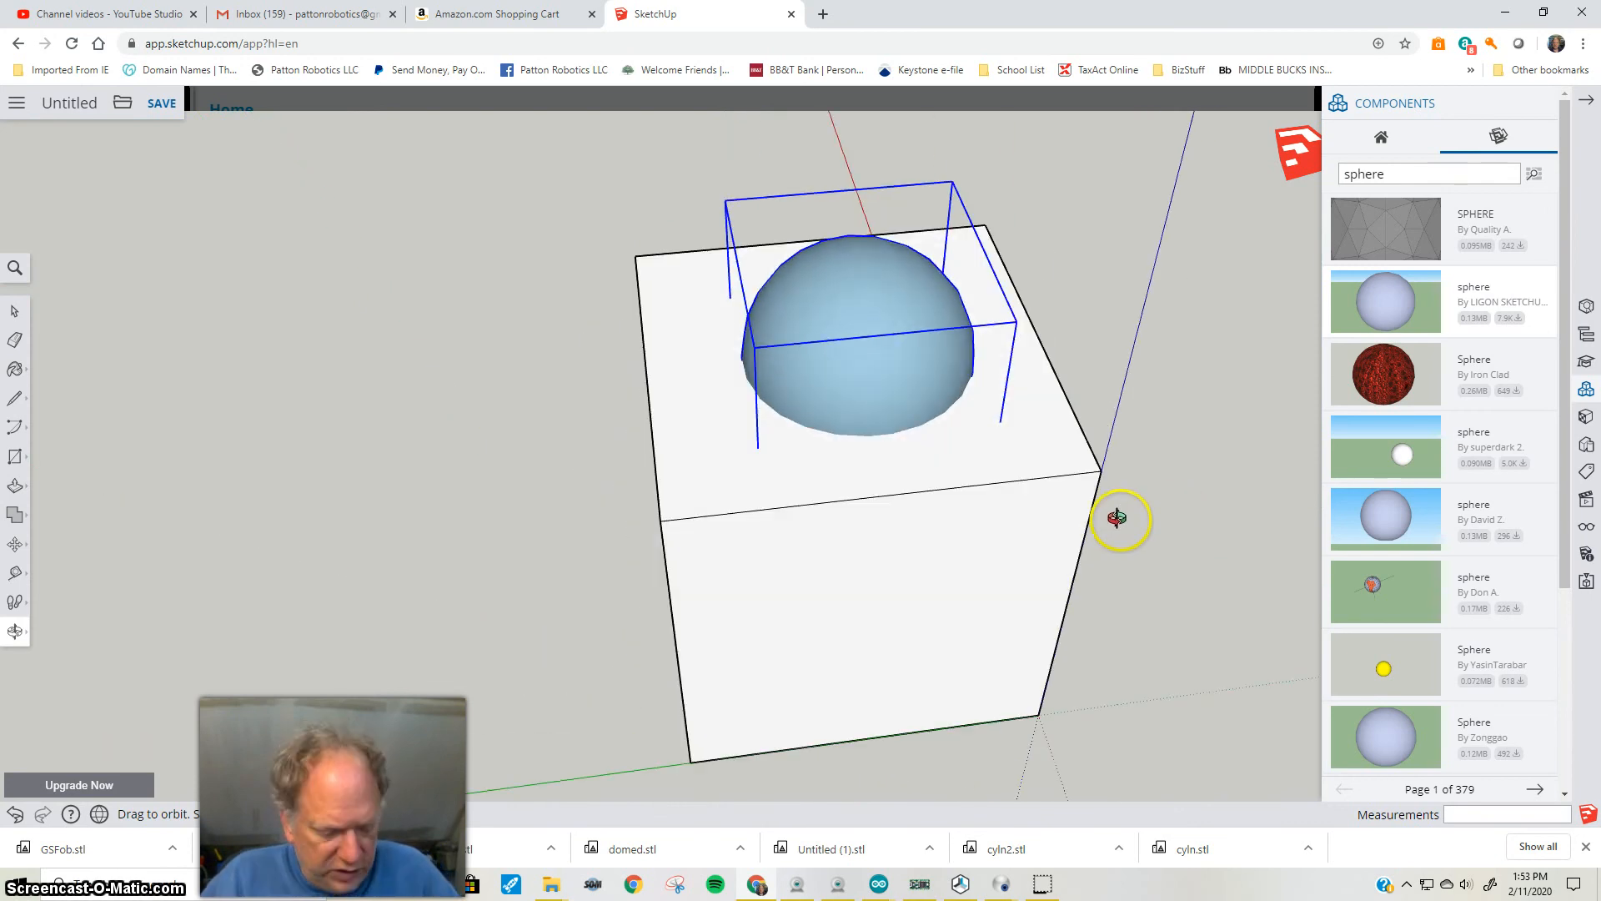
key("m")
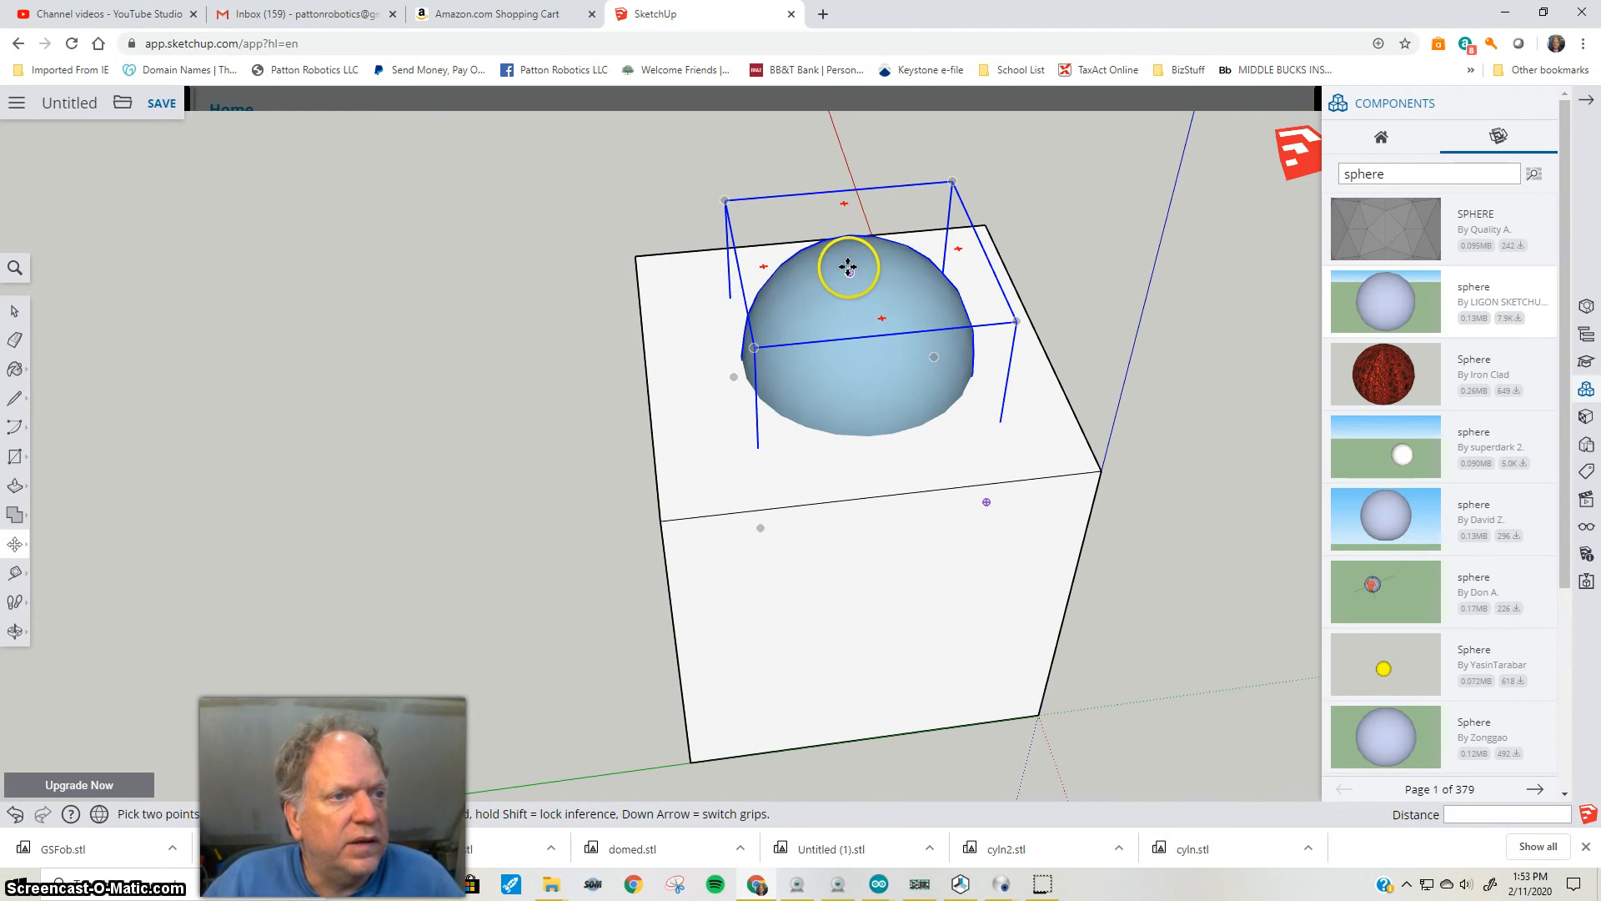
left_click(850, 270)
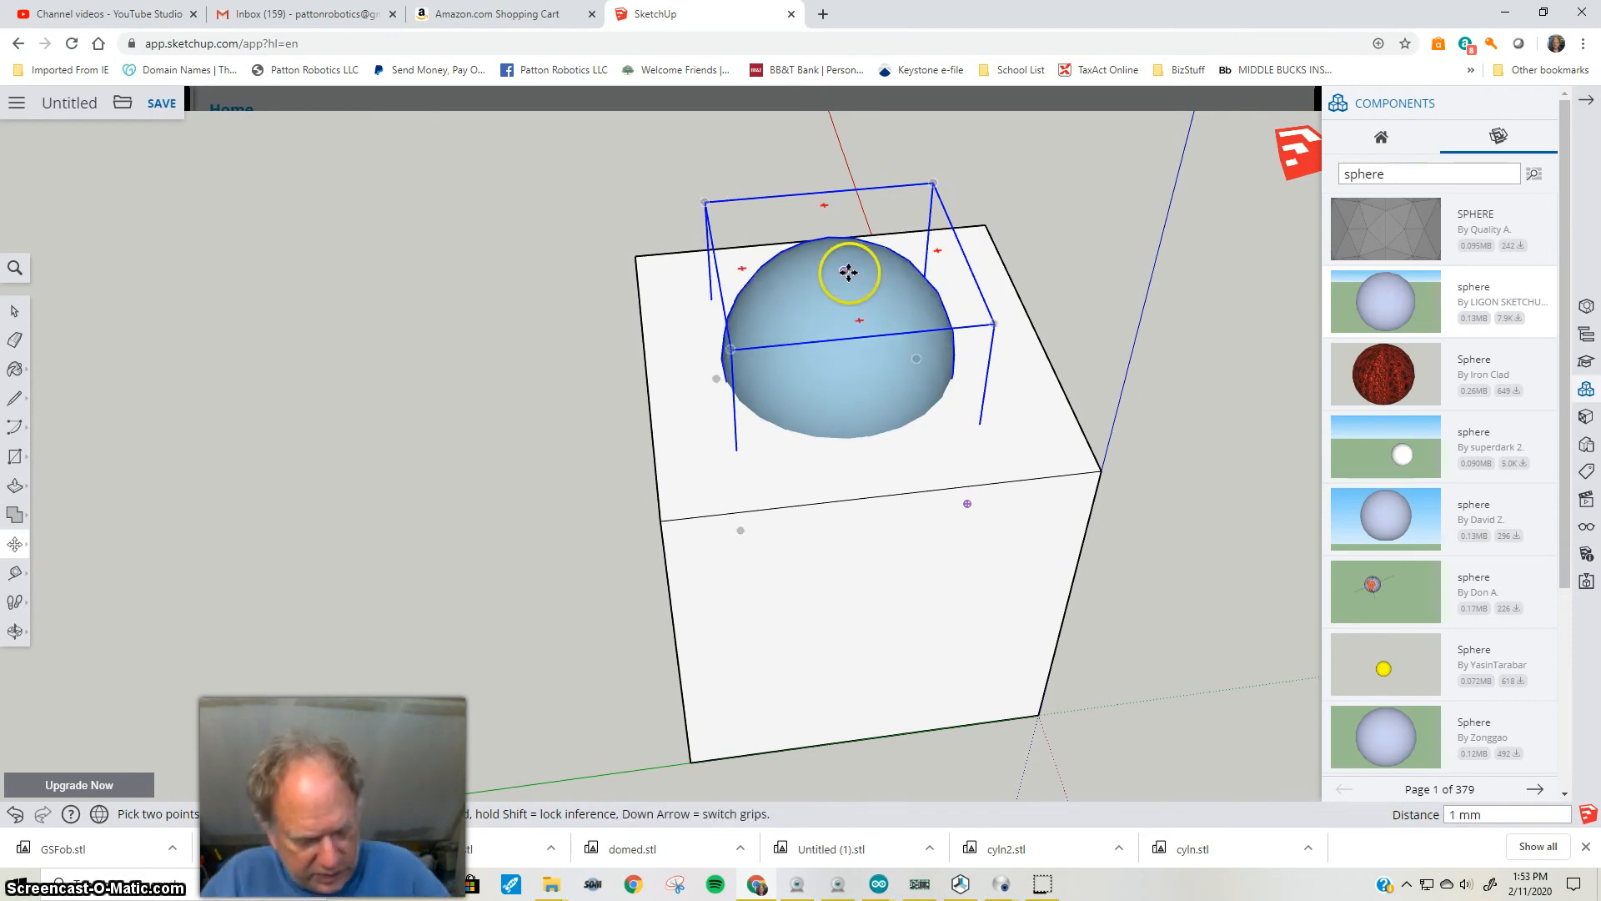
Taper the cube by scaling its top face uniformly about its center to about 0.69
key("o")
left_click_drag(946, 550, 760, 221)
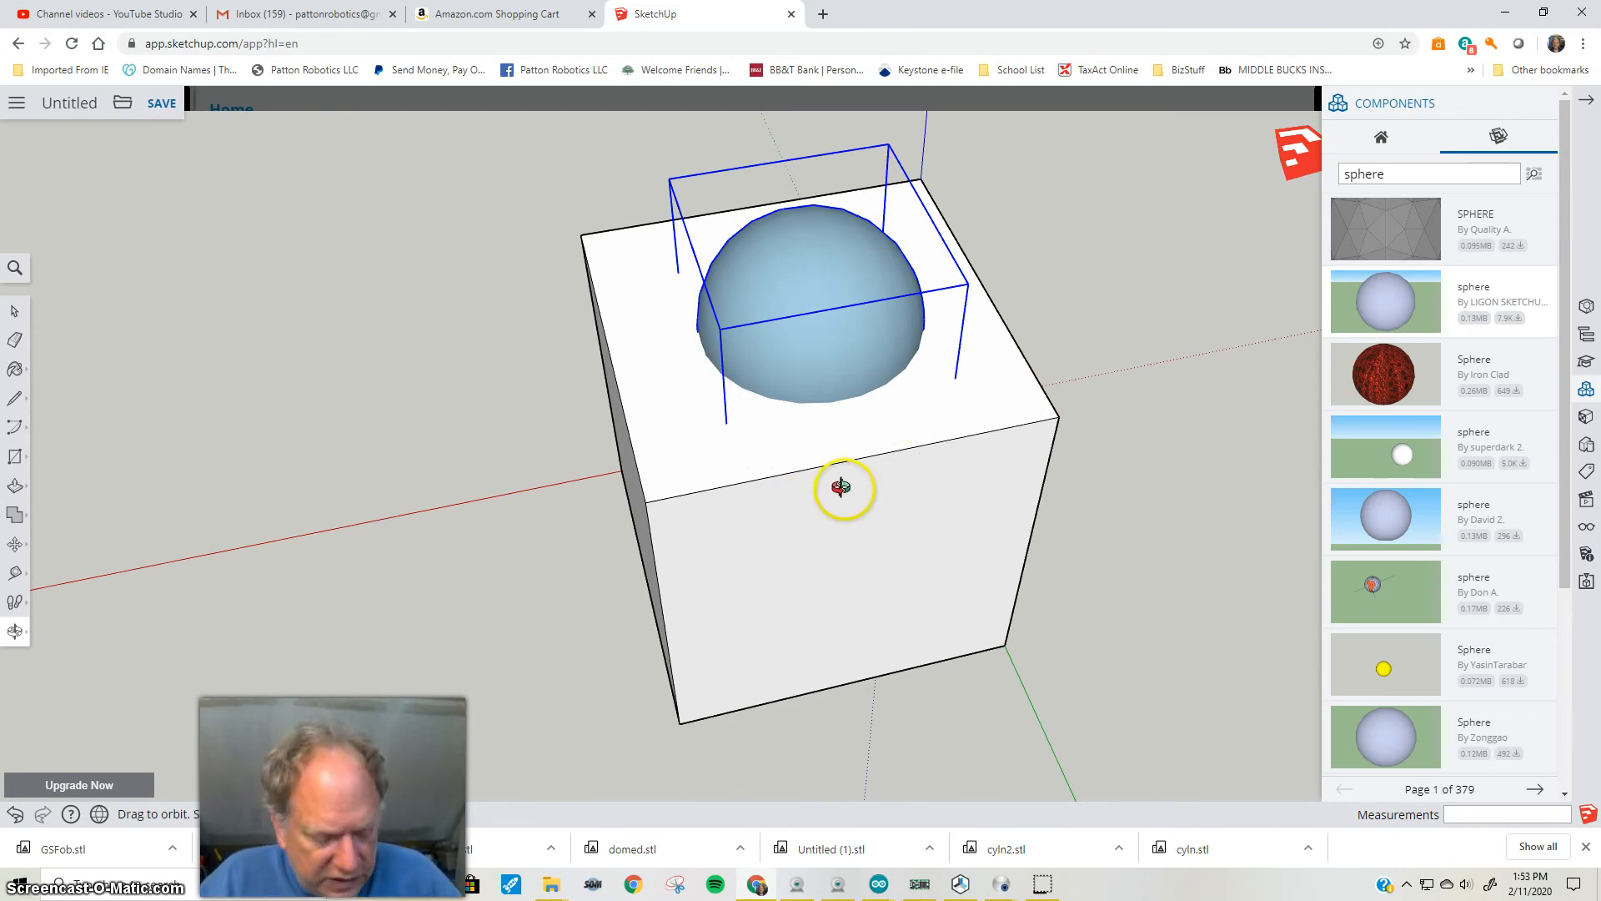
left_click(15, 311)
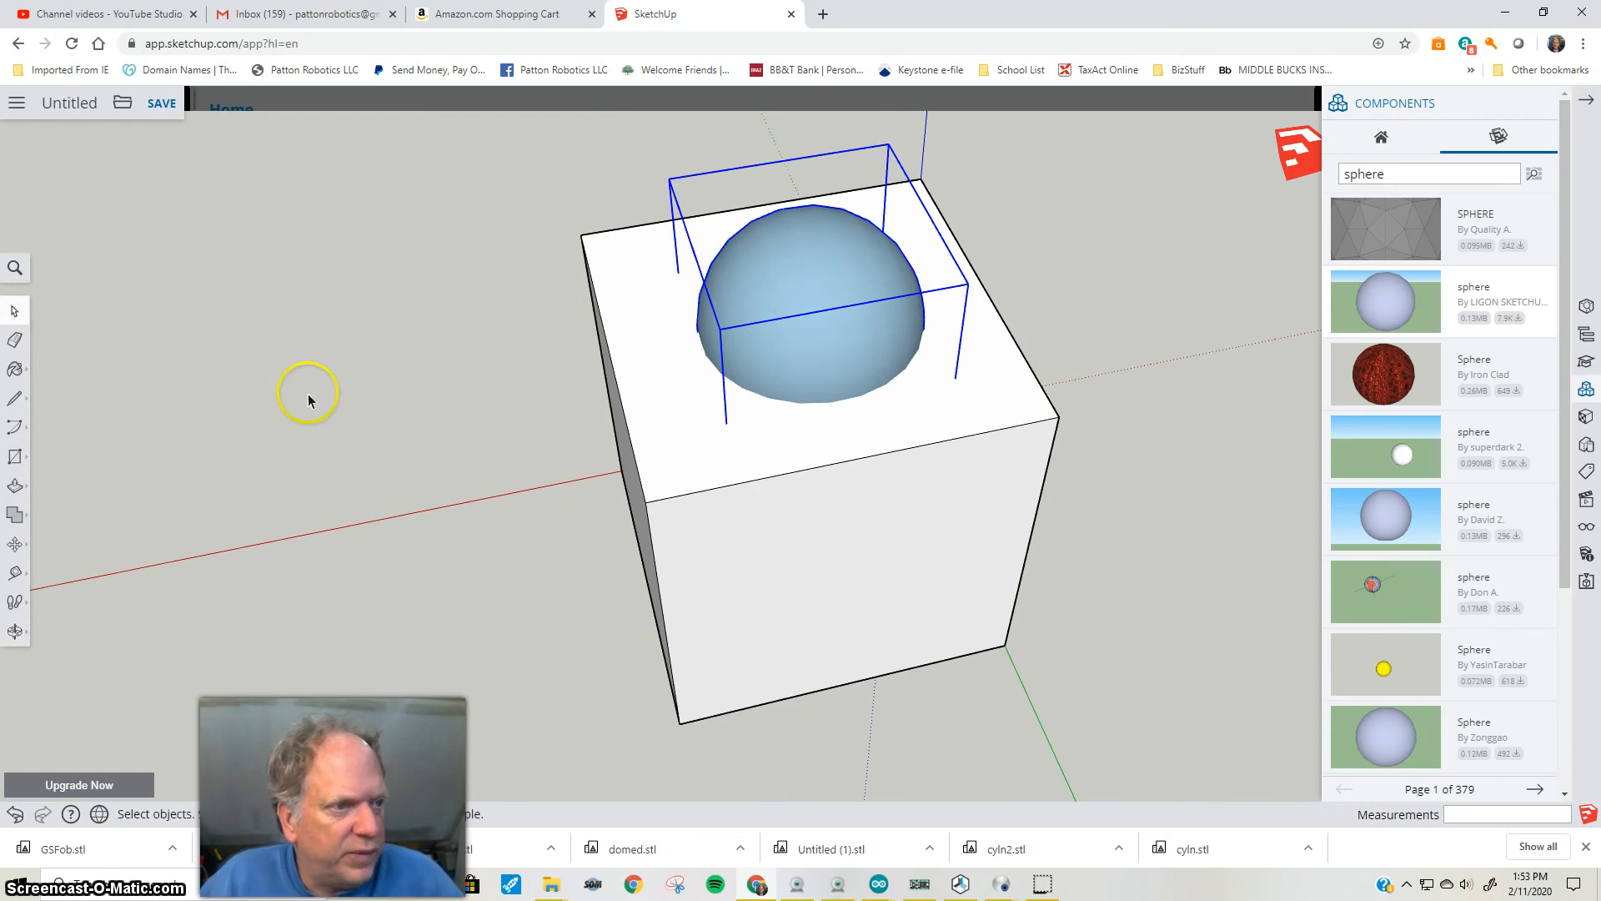
left_click(698, 434)
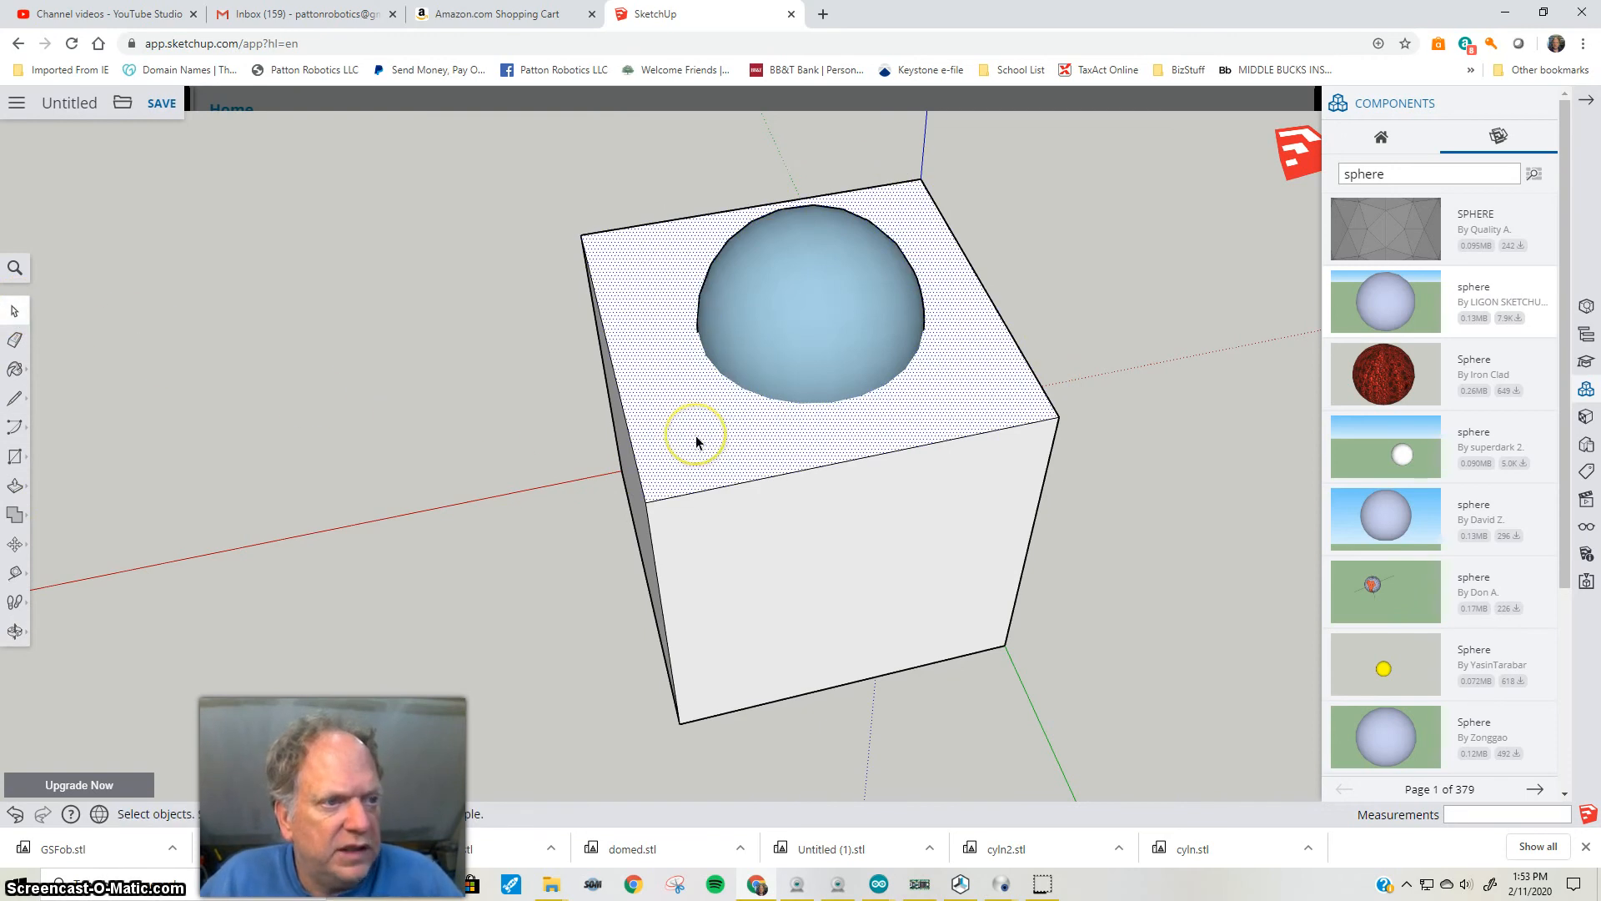
left_click(22, 549)
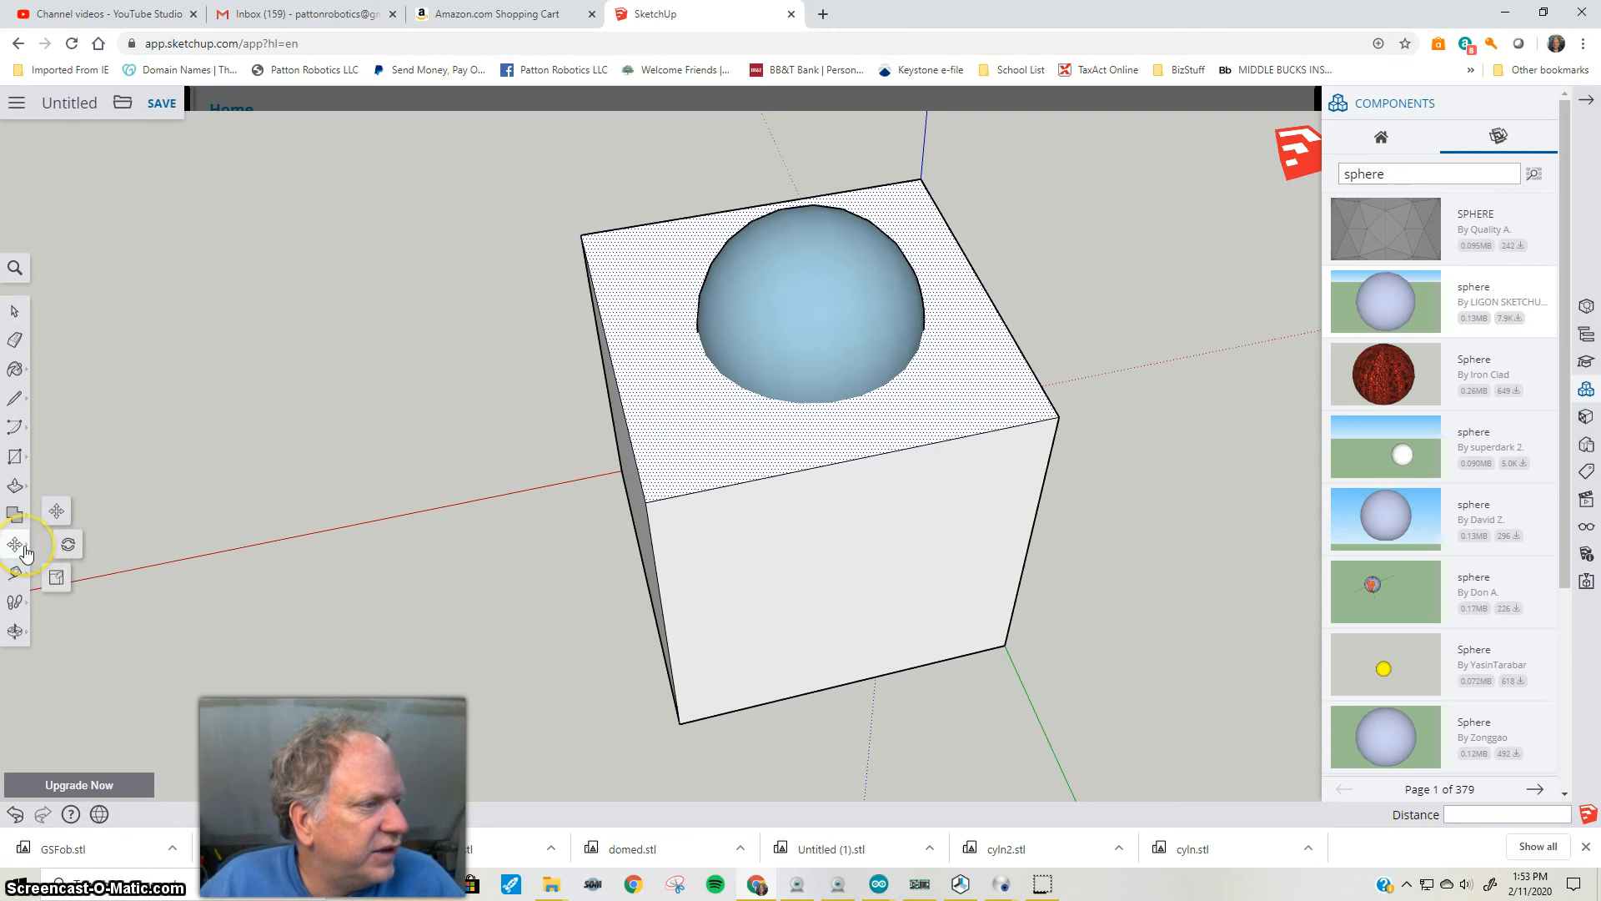
left_click(57, 579)
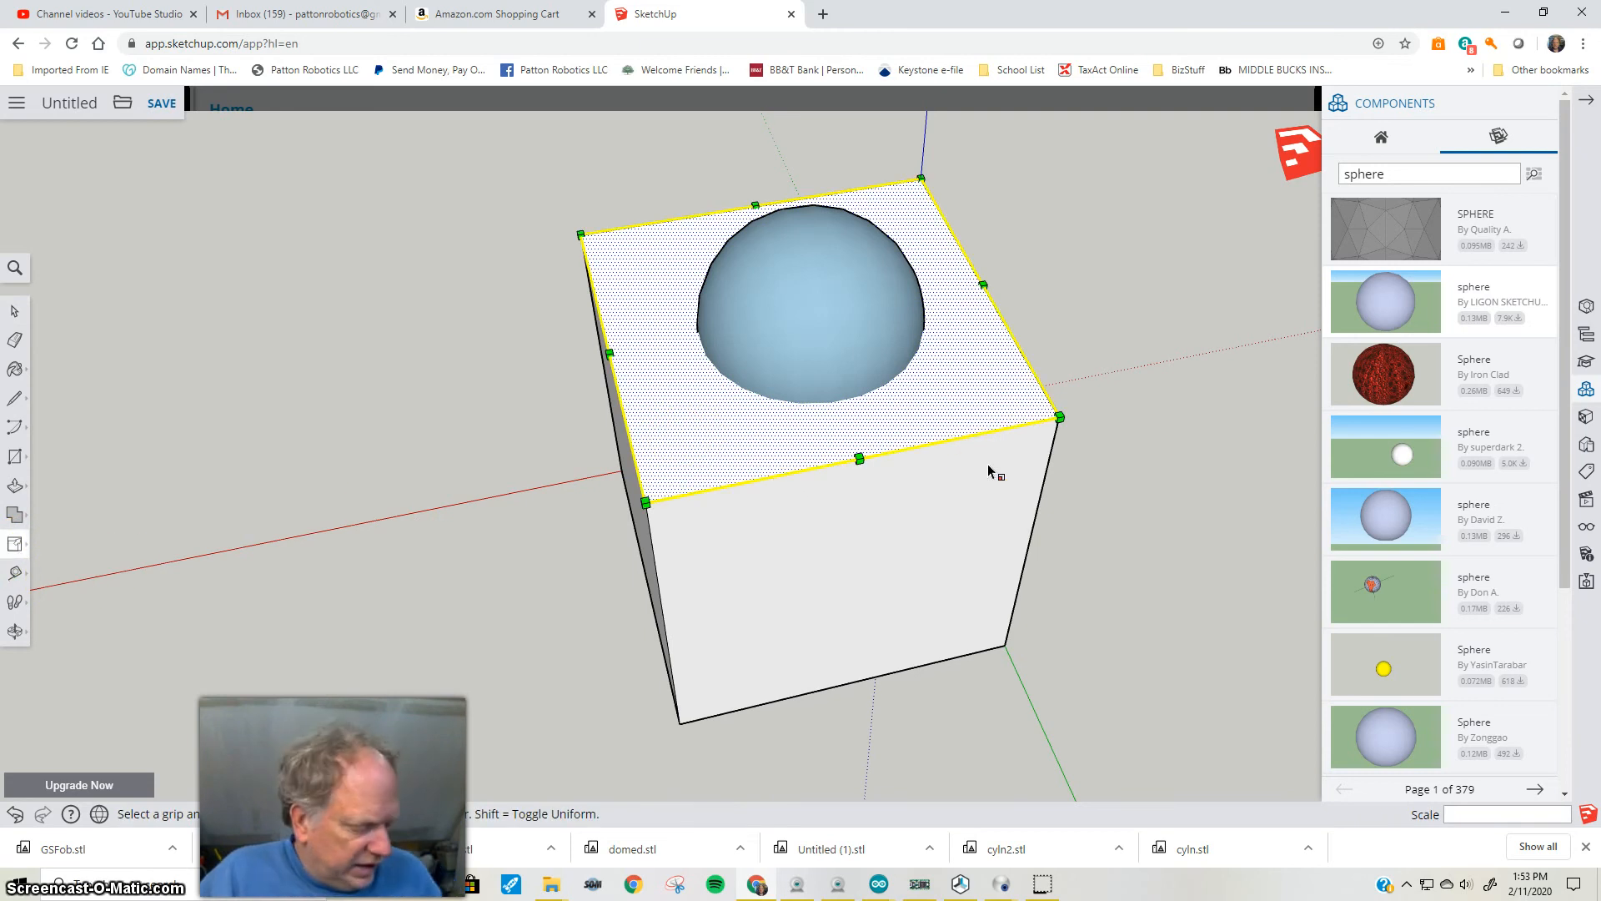
key("ctrl")
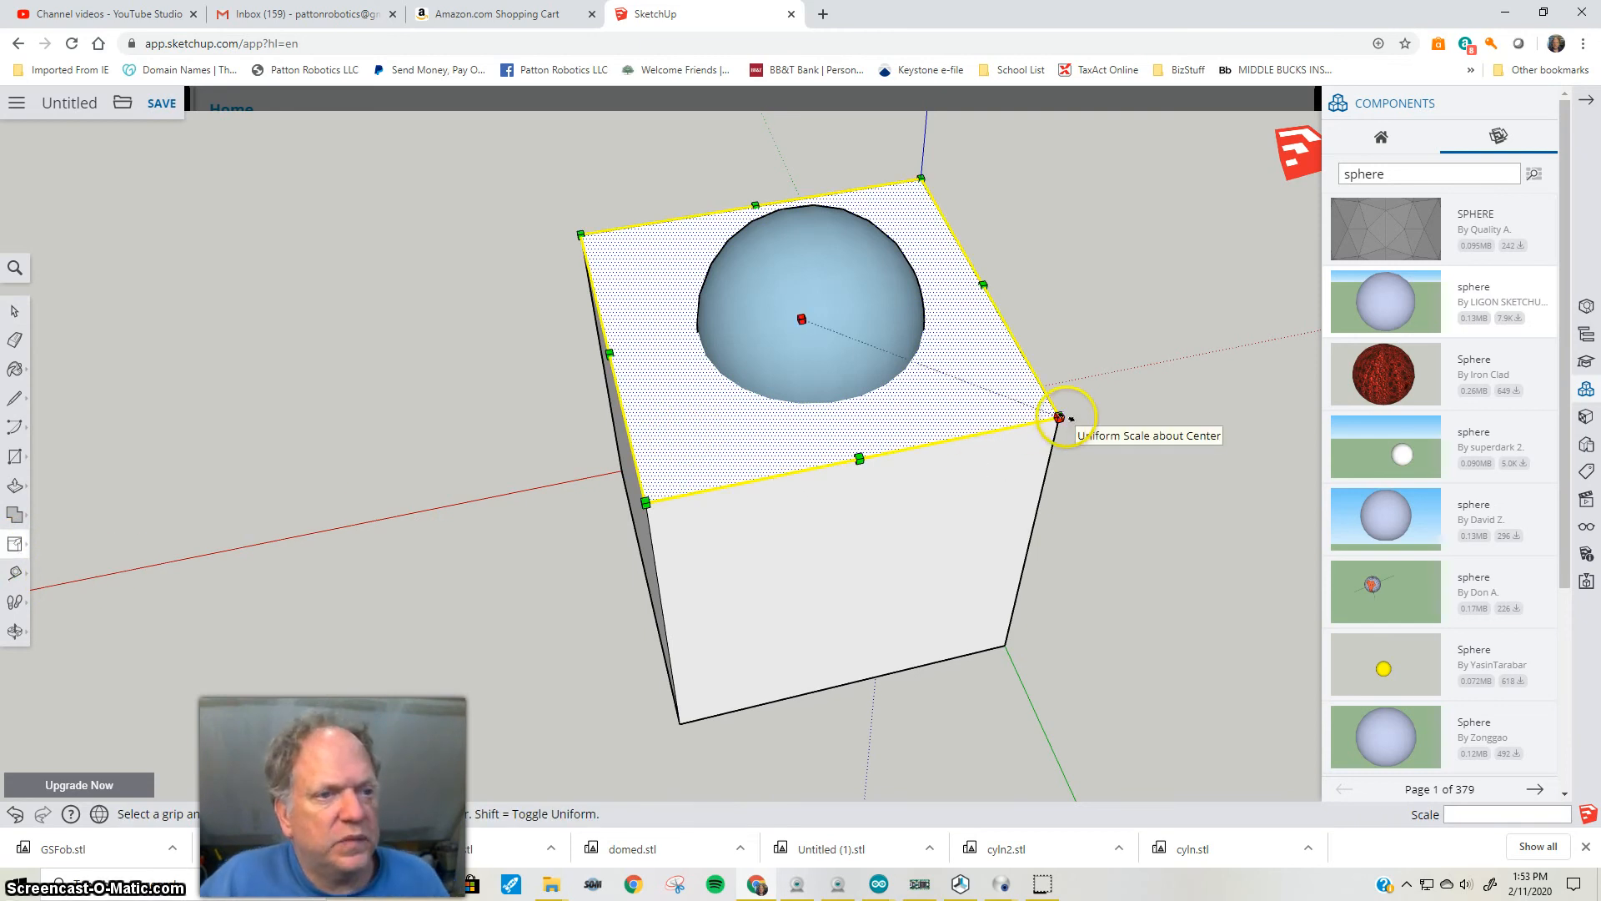
left_click_drag(1058, 417, 974, 384)
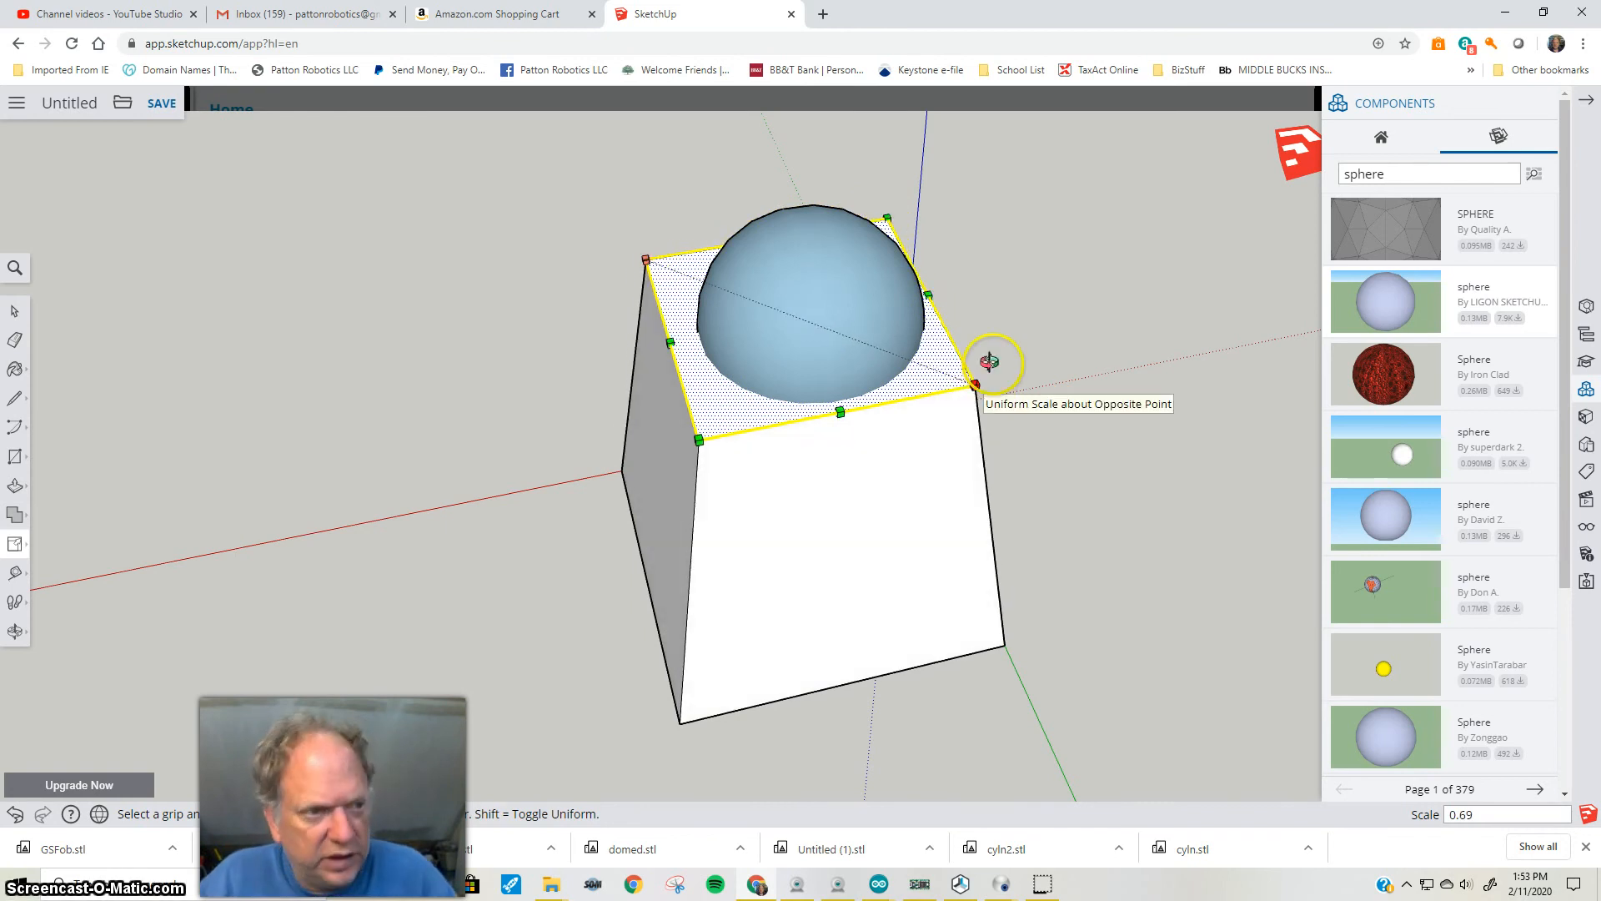
Select the sphere and begin moving it along the red axis to re-center it on the reduced top face
key("o")
left_click_drag(976, 476, 926, 713)
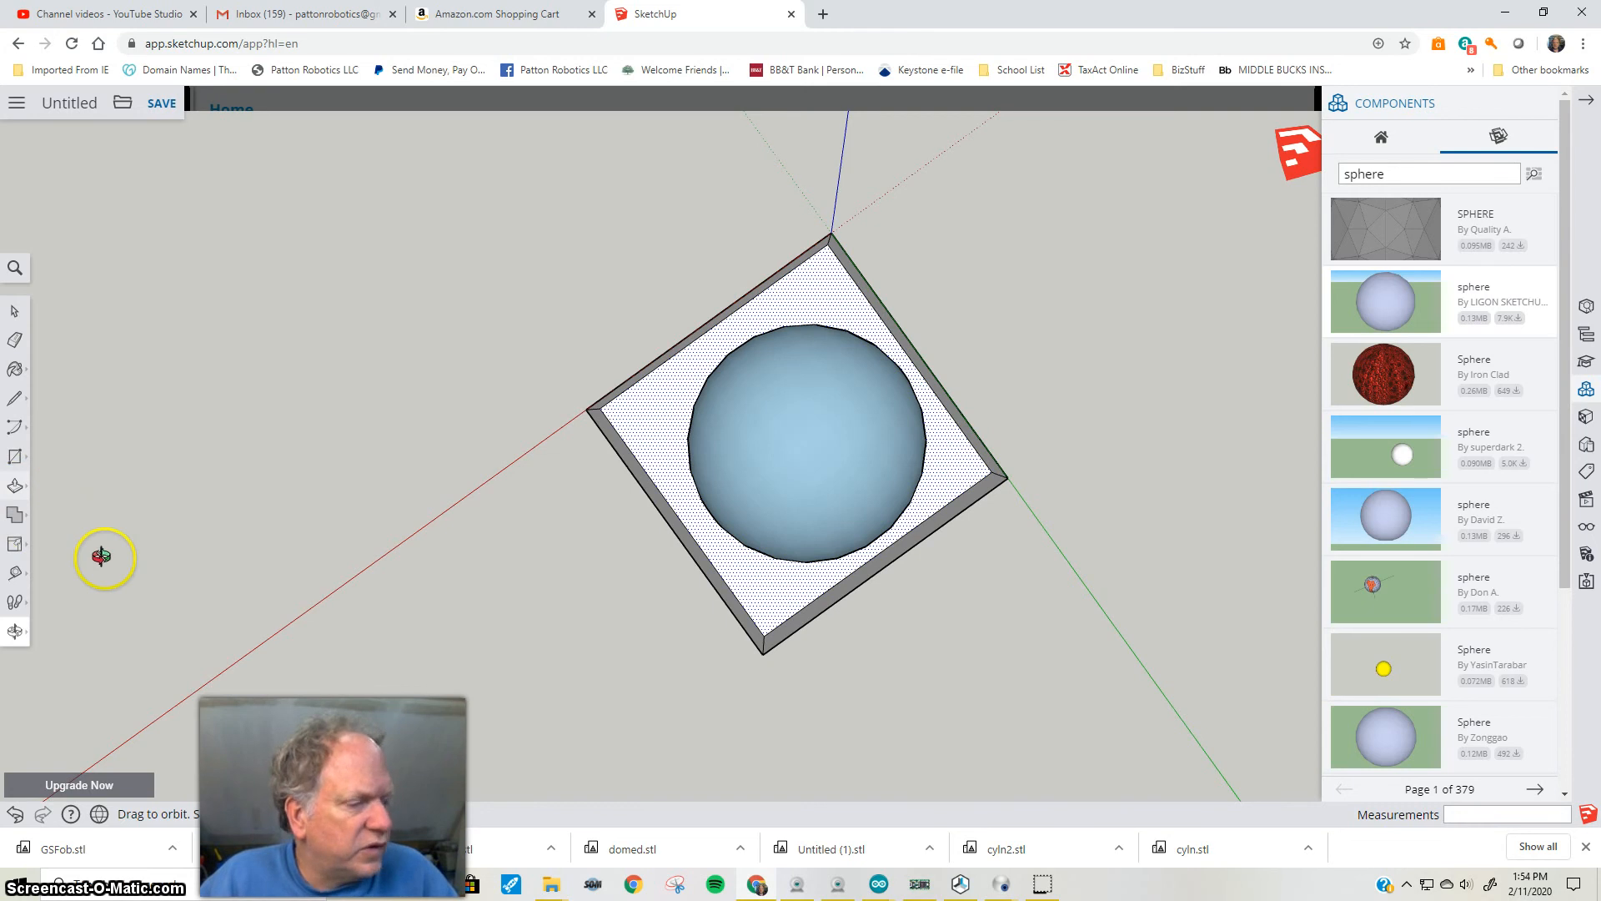
left_click(11, 312)
left_click(793, 436)
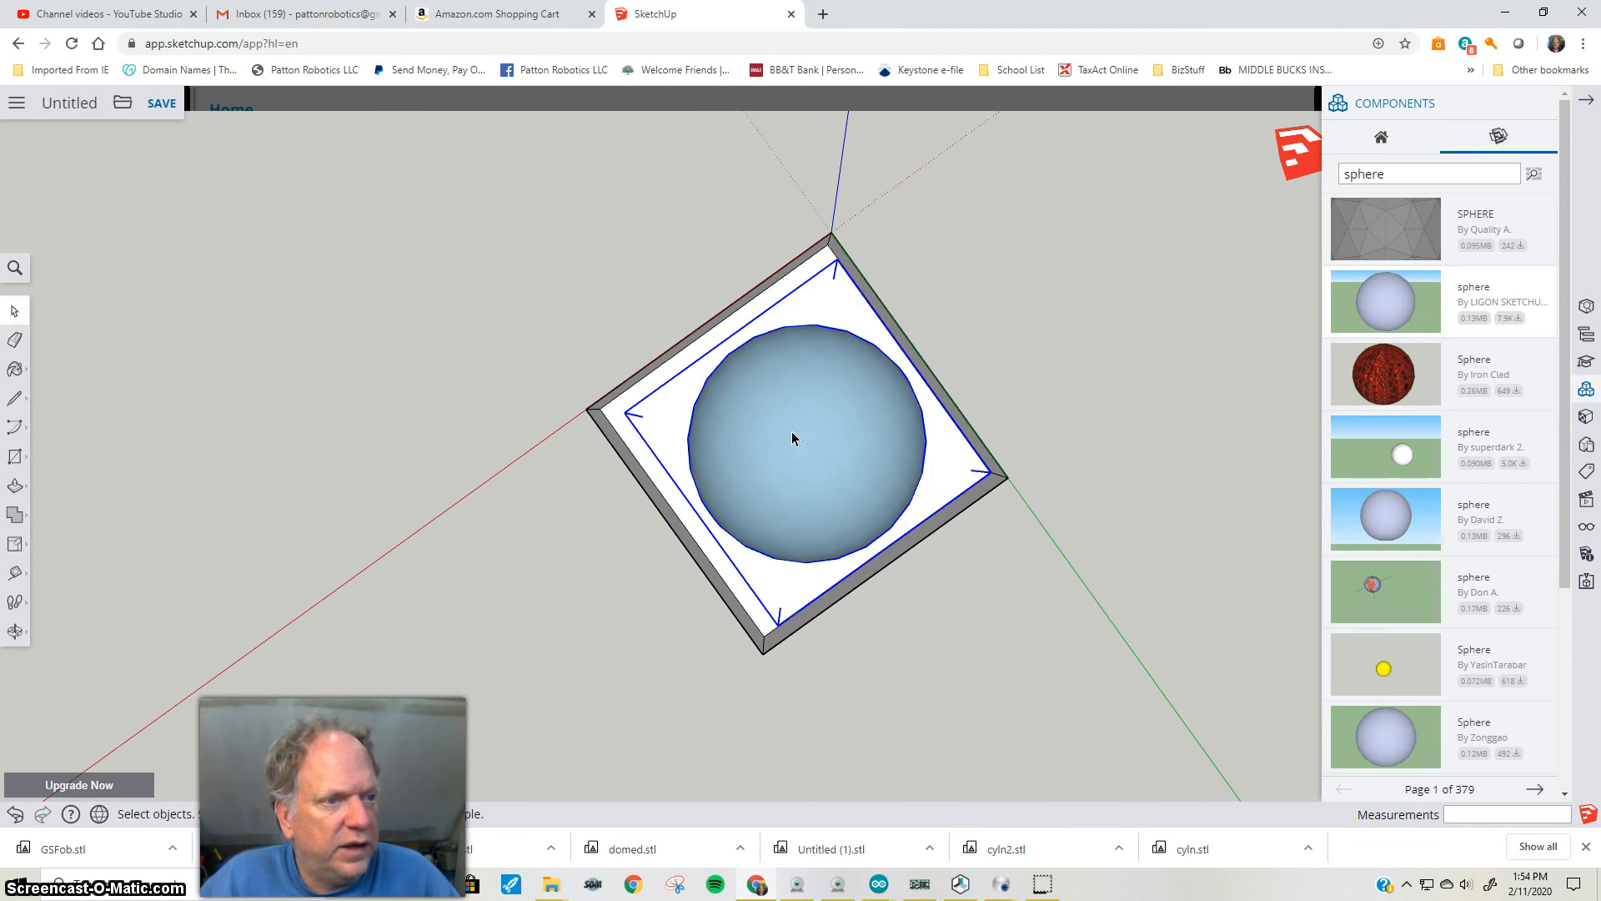
key("m")
left_click(815, 440)
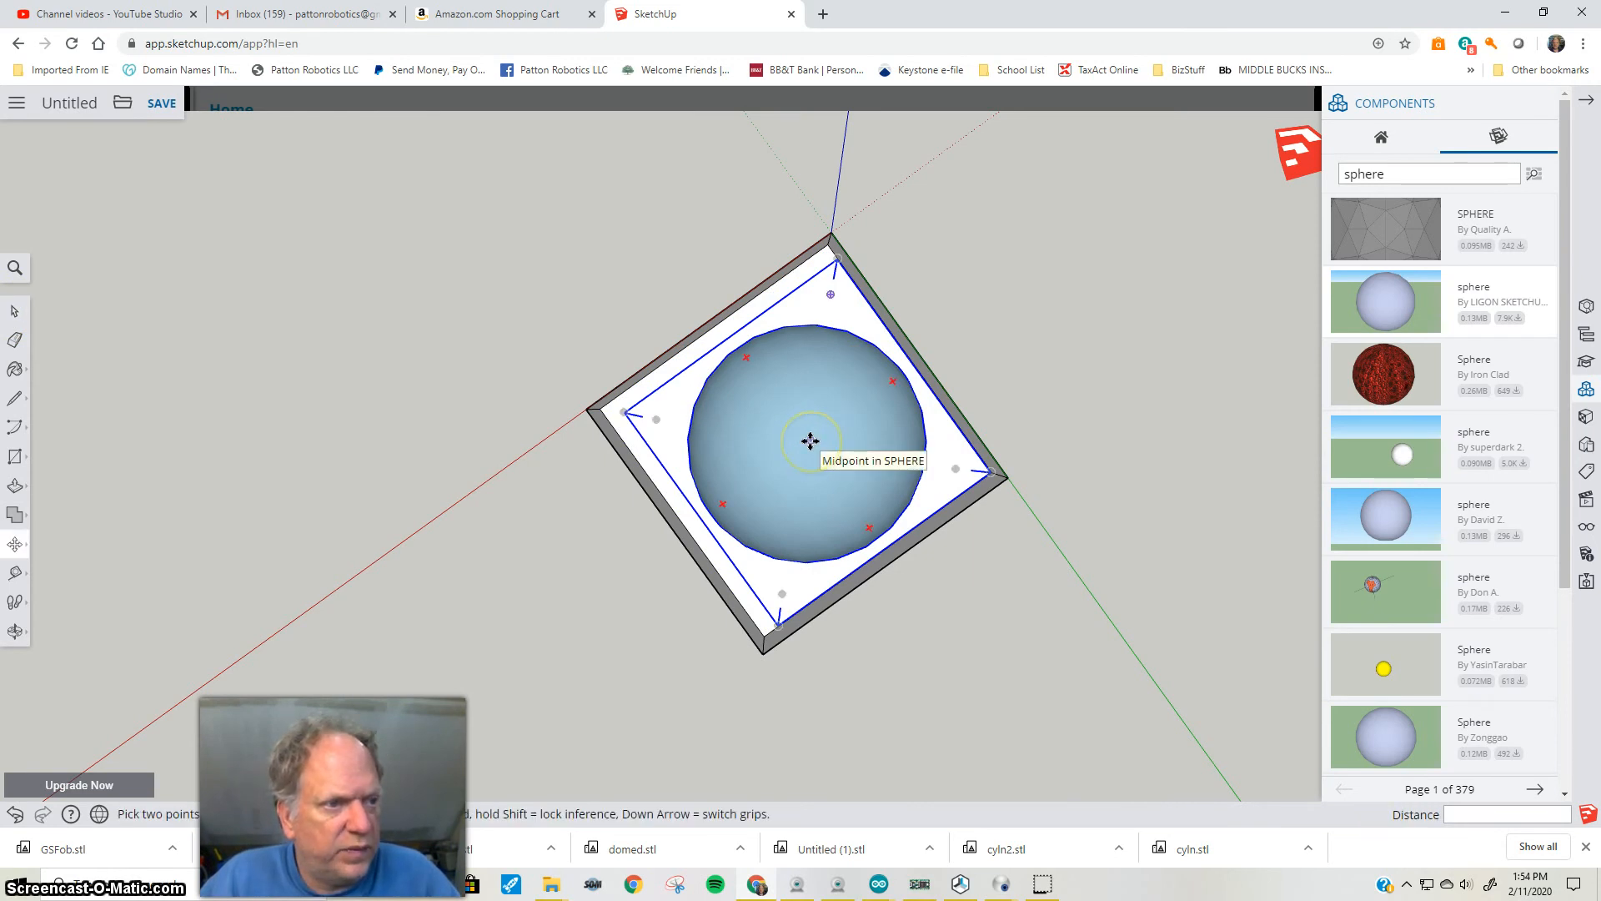
left_click(805, 441)
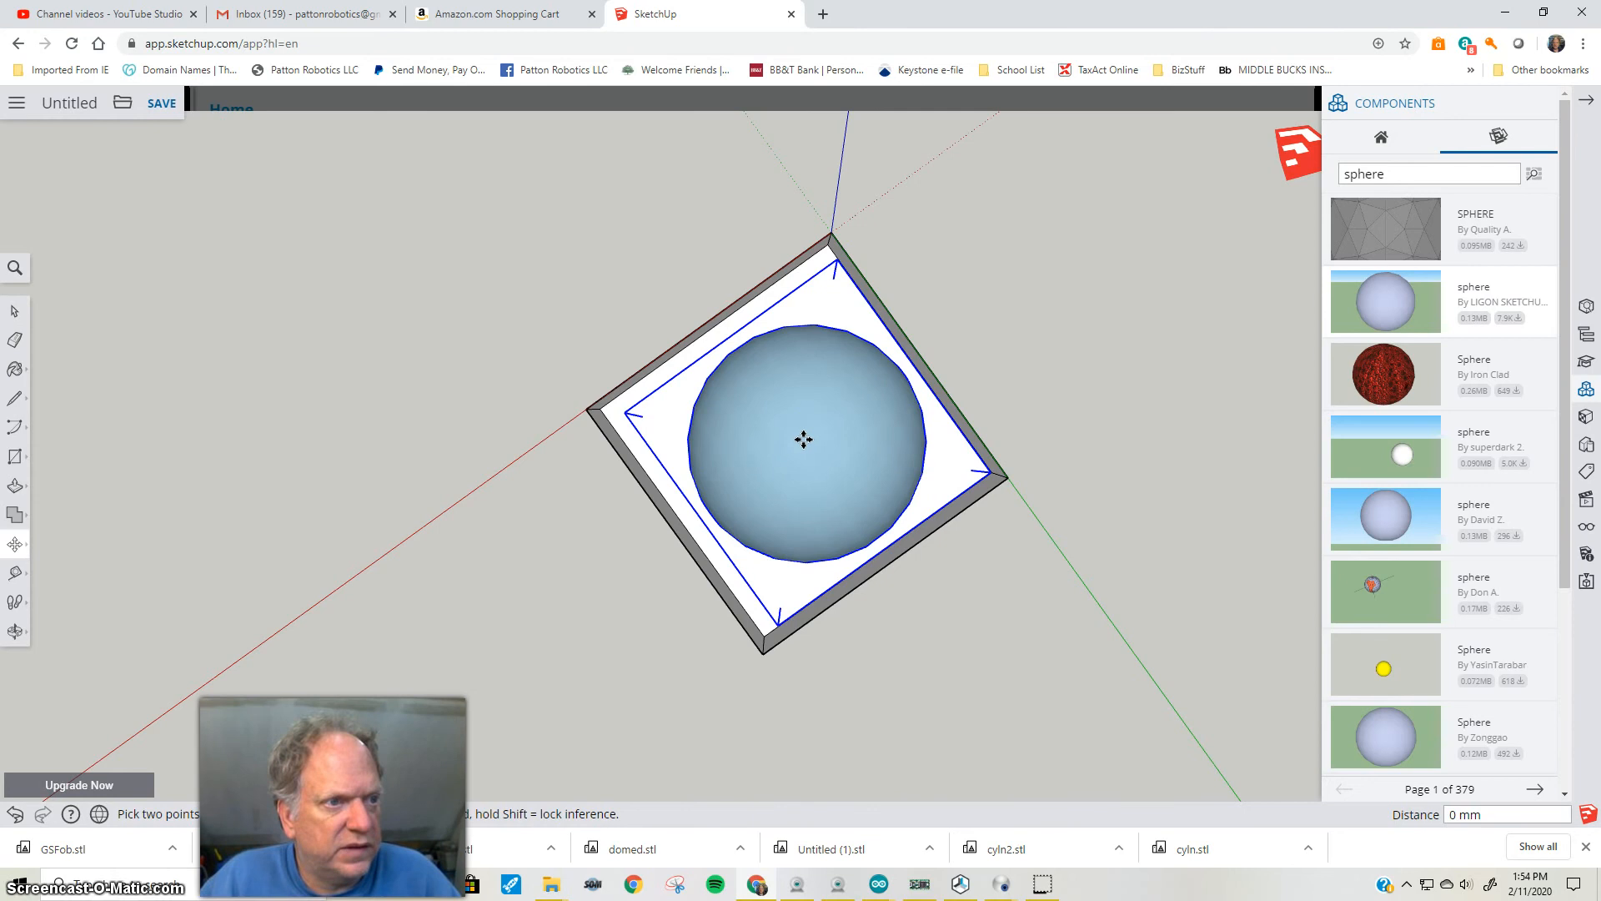
left_click(802, 420)
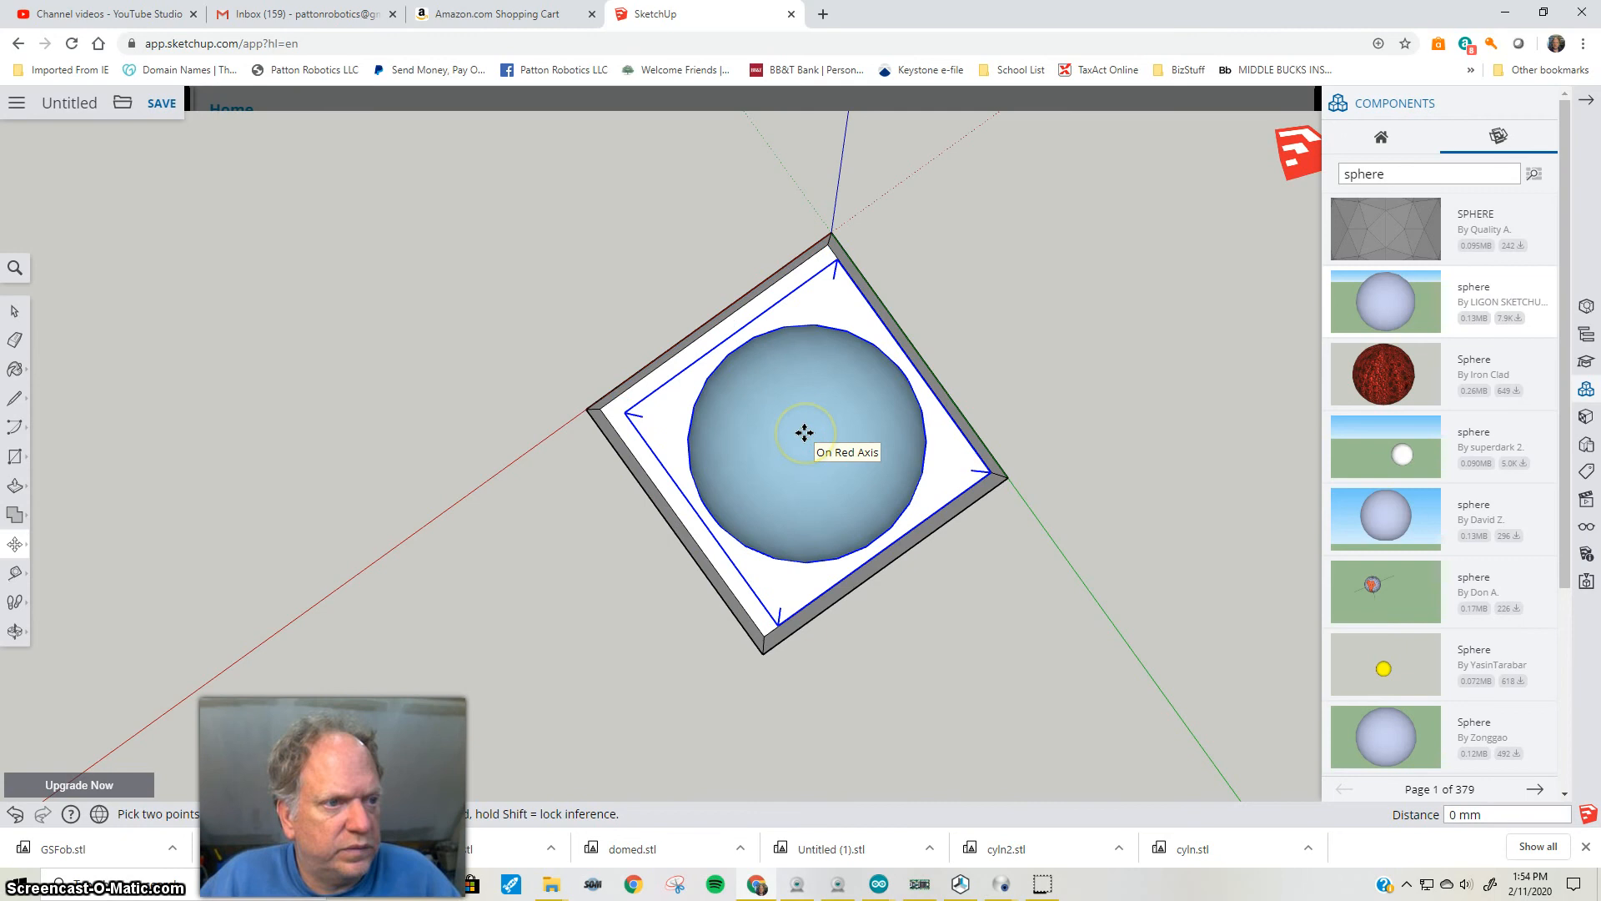
Fine-tune the sphere's centering on the tapered block's top face with small moves of about 1 mm
scroll(804, 430, "up", 2)
scroll(804, 432, "up", 3)
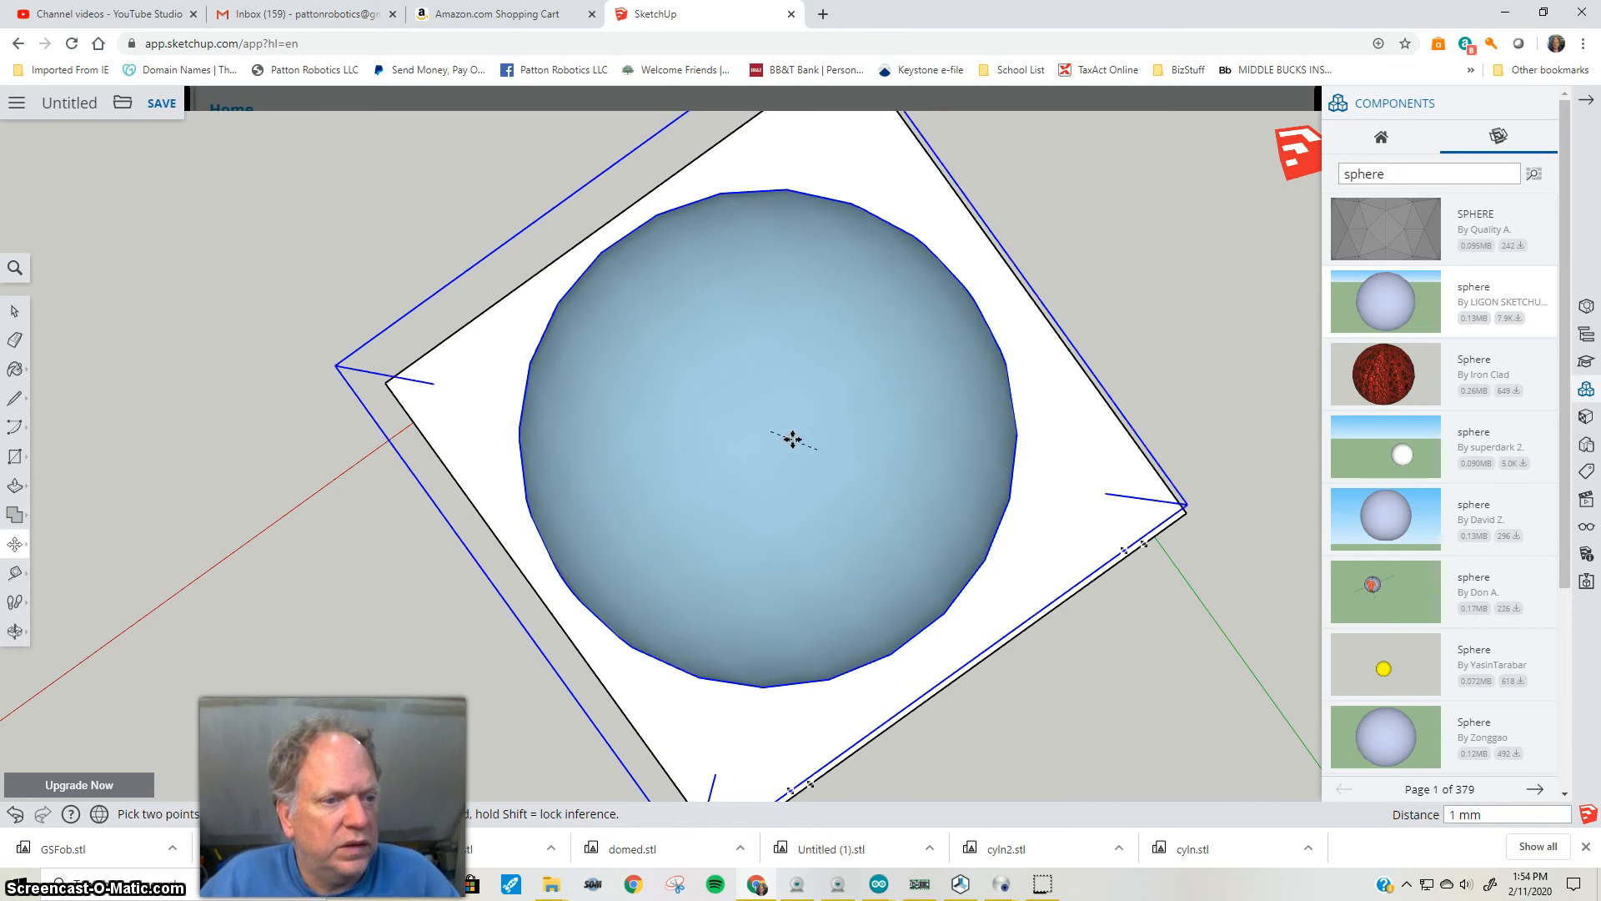
left_click(768, 427)
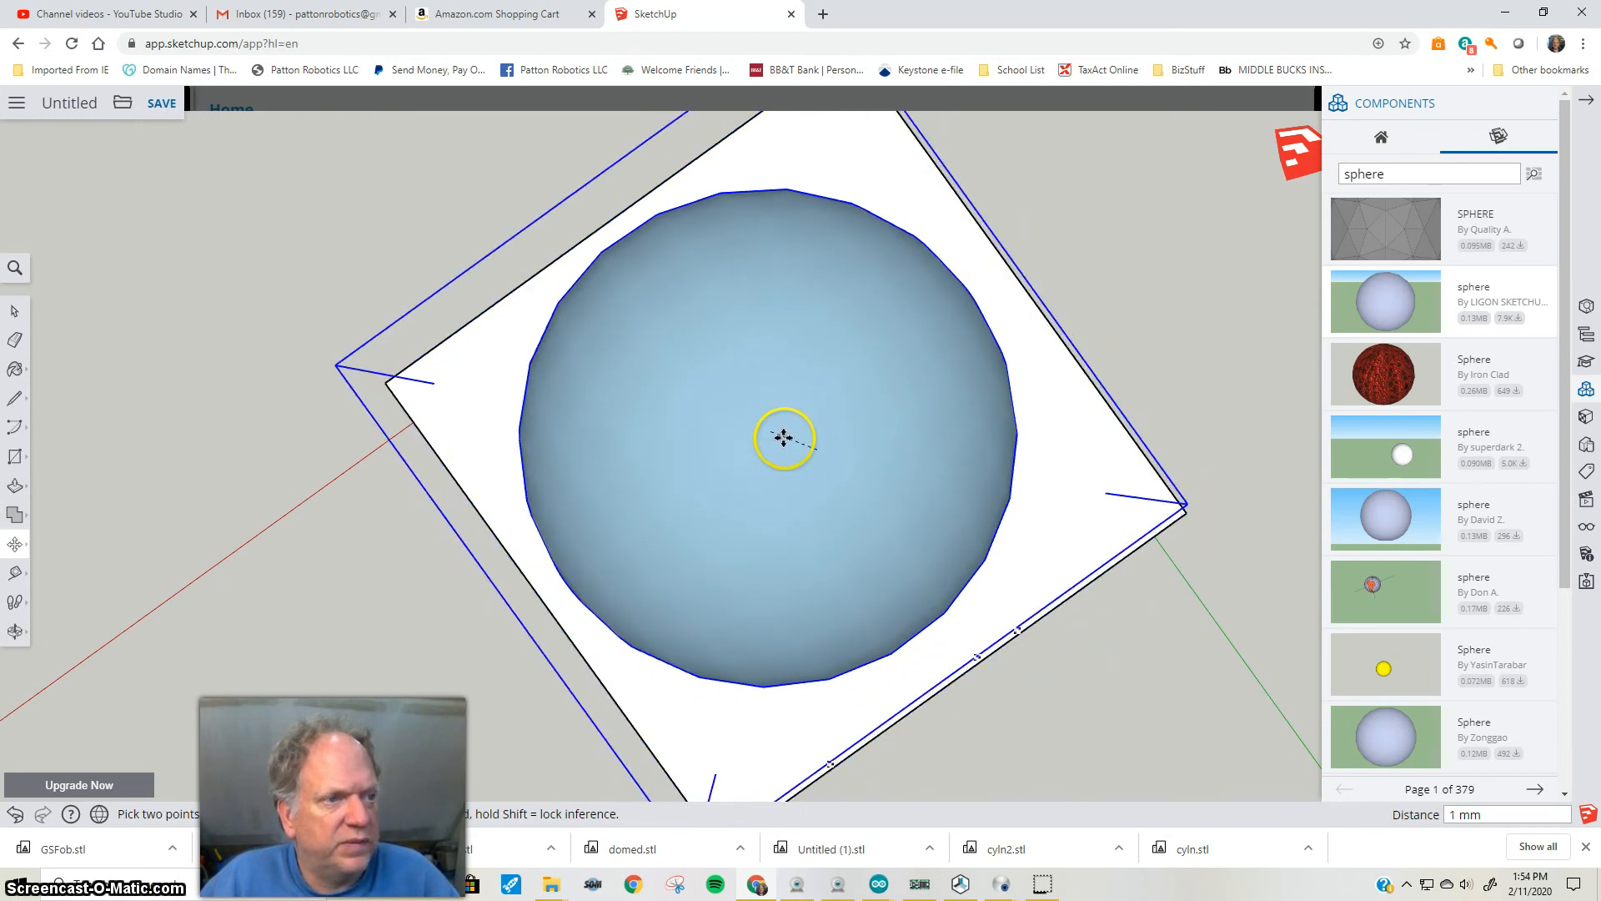
scroll(785, 438, "up", 3)
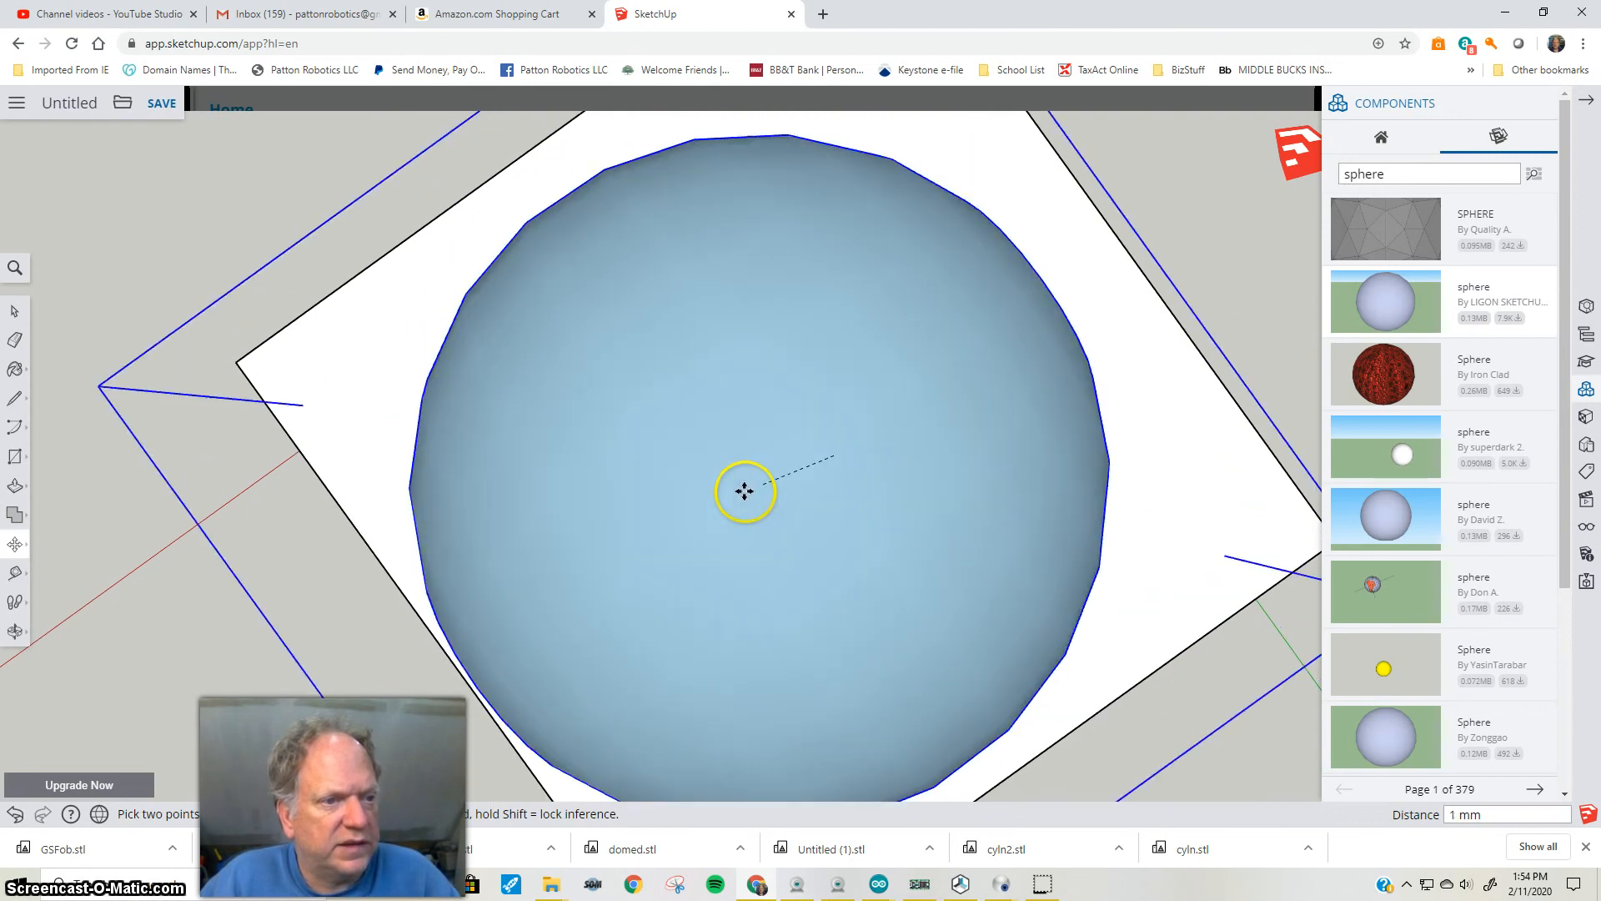
left_click(822, 443)
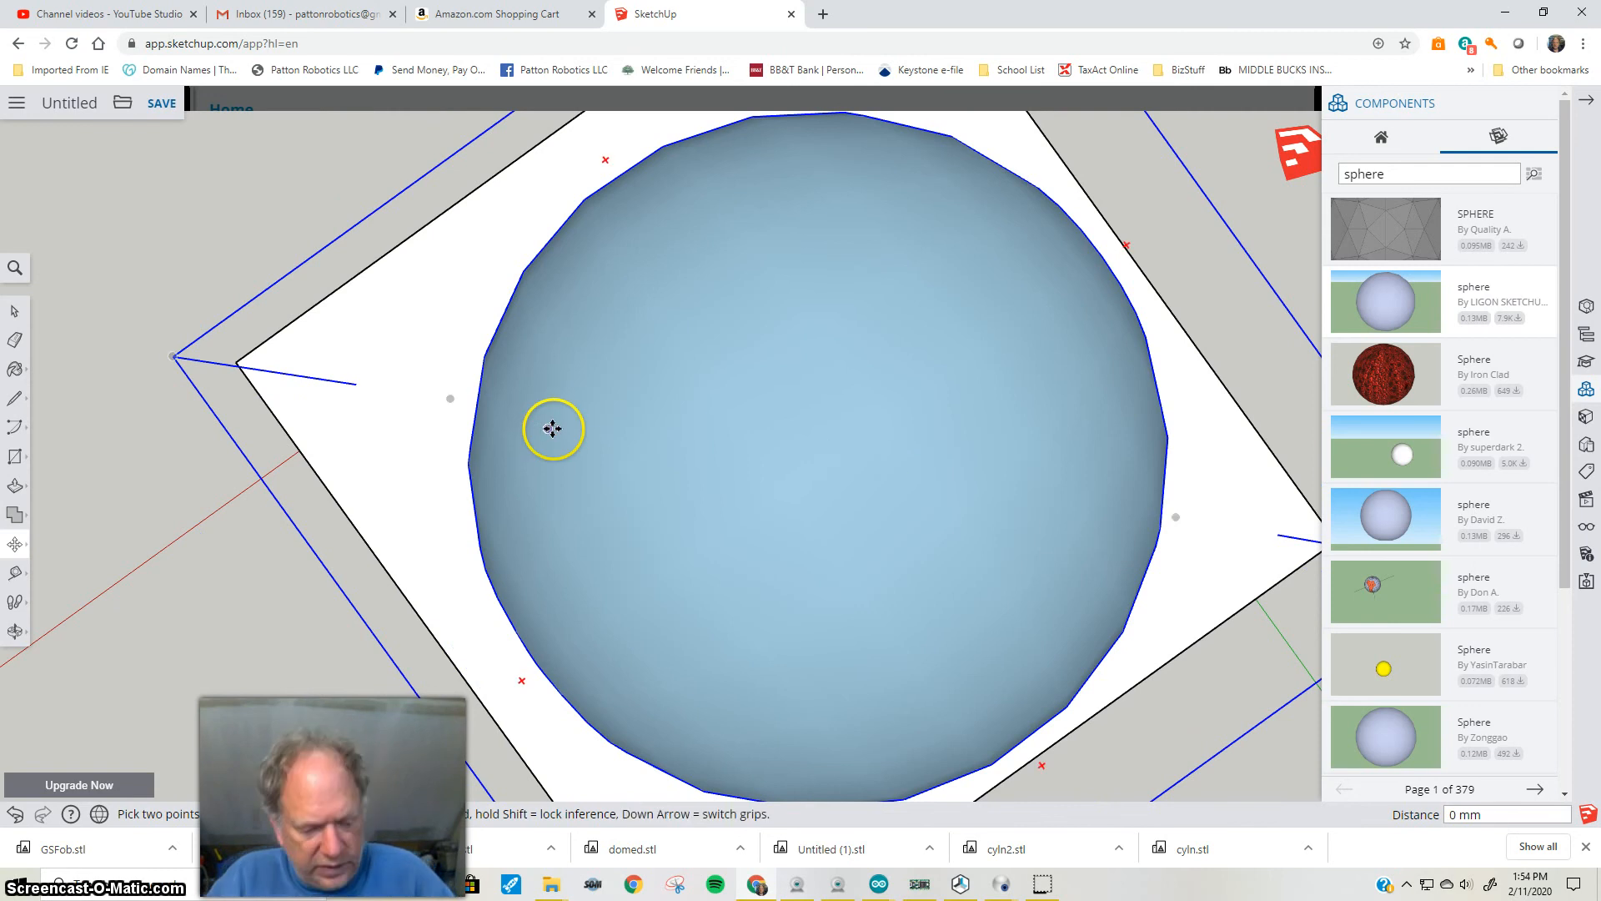
scroll(562, 425, "down", 10)
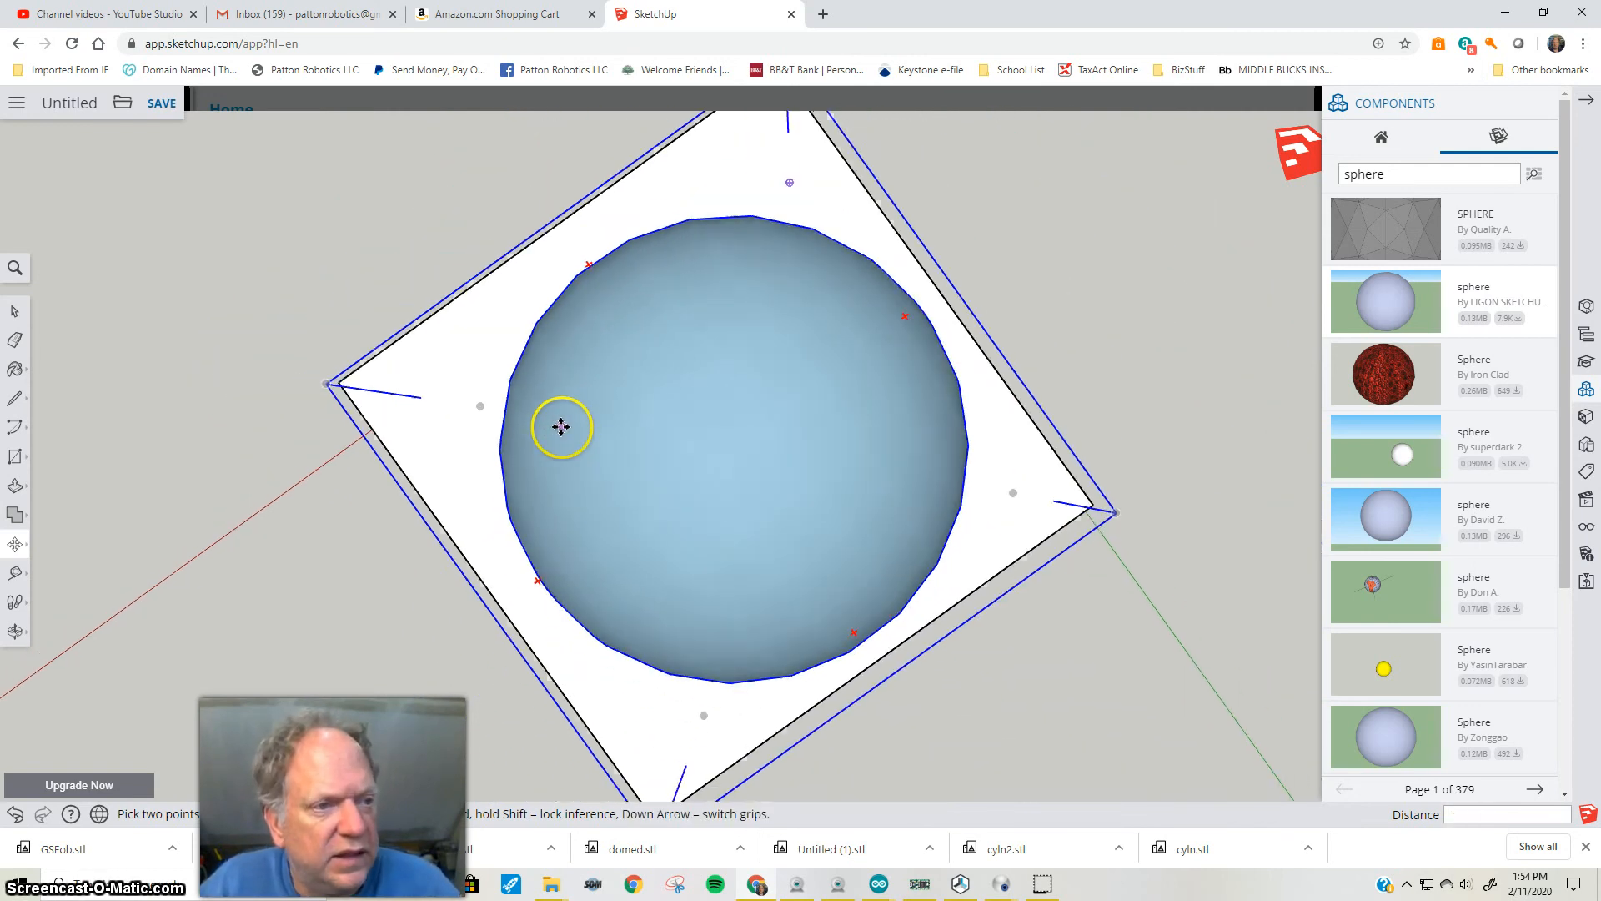
scroll(560, 427, "down", 3)
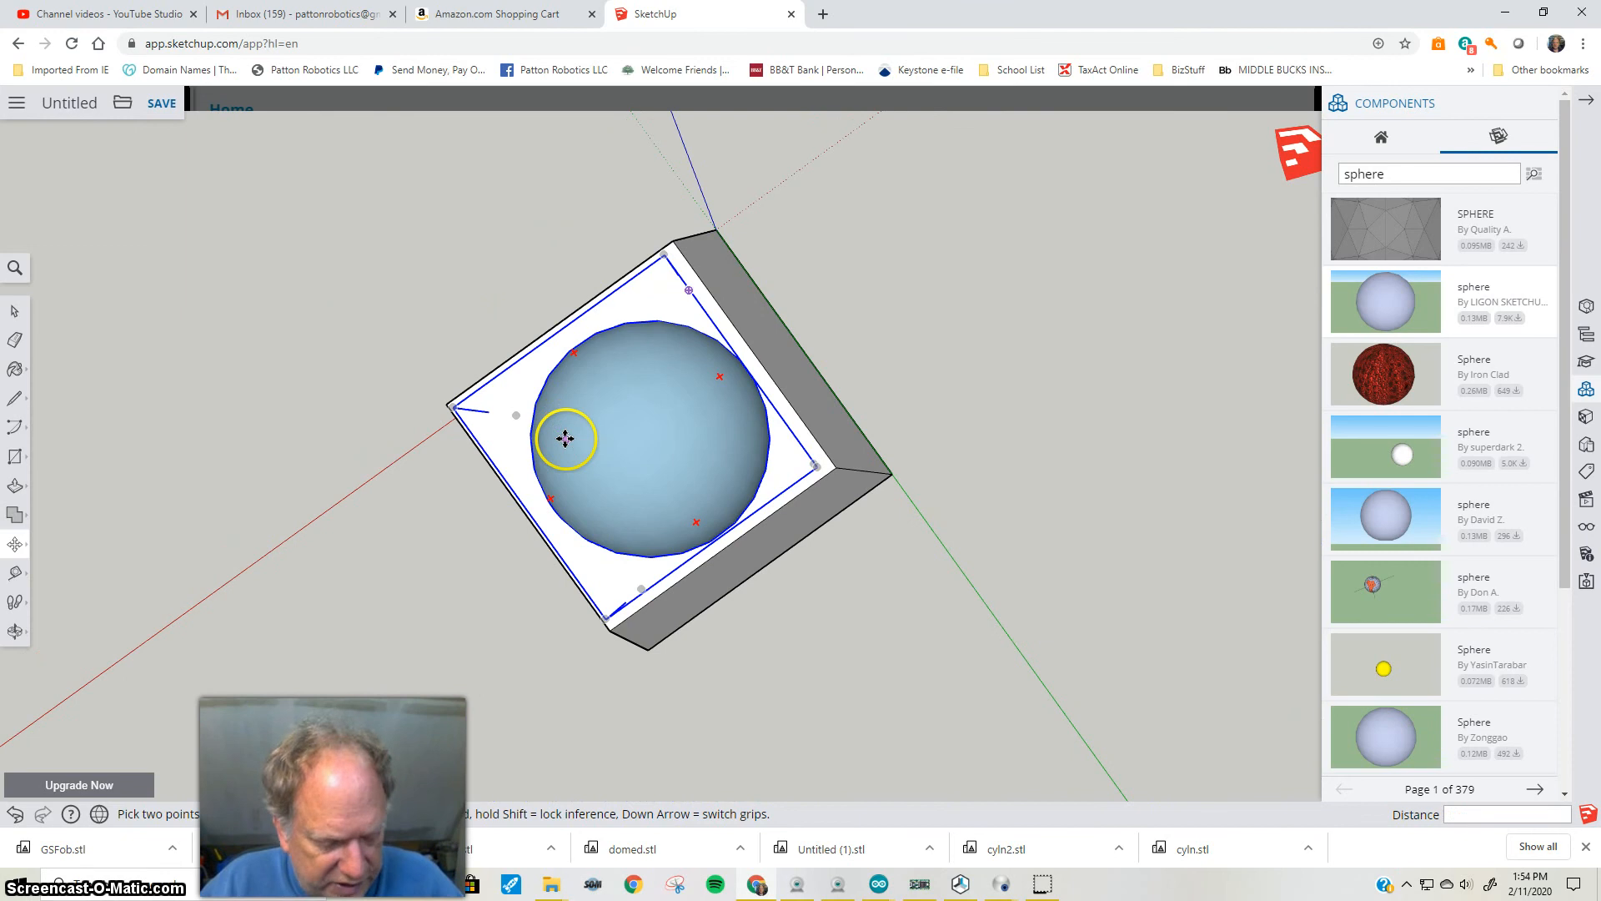
Add filled 3D text "George", 3 mm high with a 1 mm extrusion, on the upper part of a sloped side face
key("o")
mouse_move(562, 476)
left_mouse_down()
mouse_move(440, 376)
mouse_move(676, 465)
mouse_move(537, 261)
mouse_move(801, 461)
mouse_move(633, 240)
mouse_move(908, 497)
mouse_move(608, 511)
mouse_move(658, 562)
mouse_move(629, 533)
left_mouse_up()
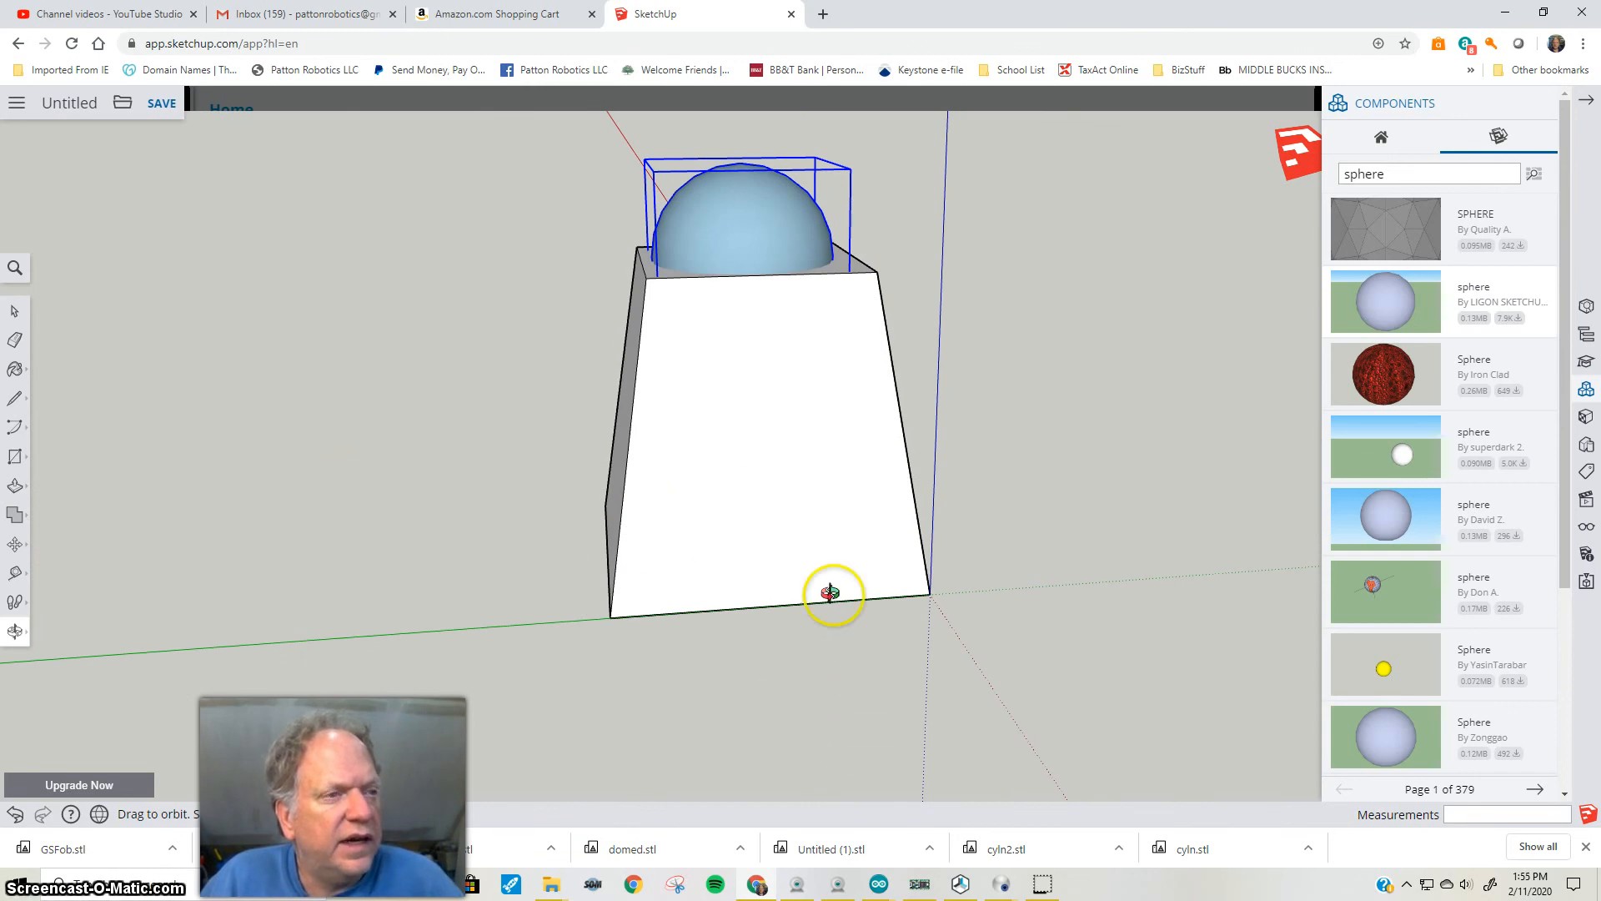
left_click_drag(740, 543, 275, 636)
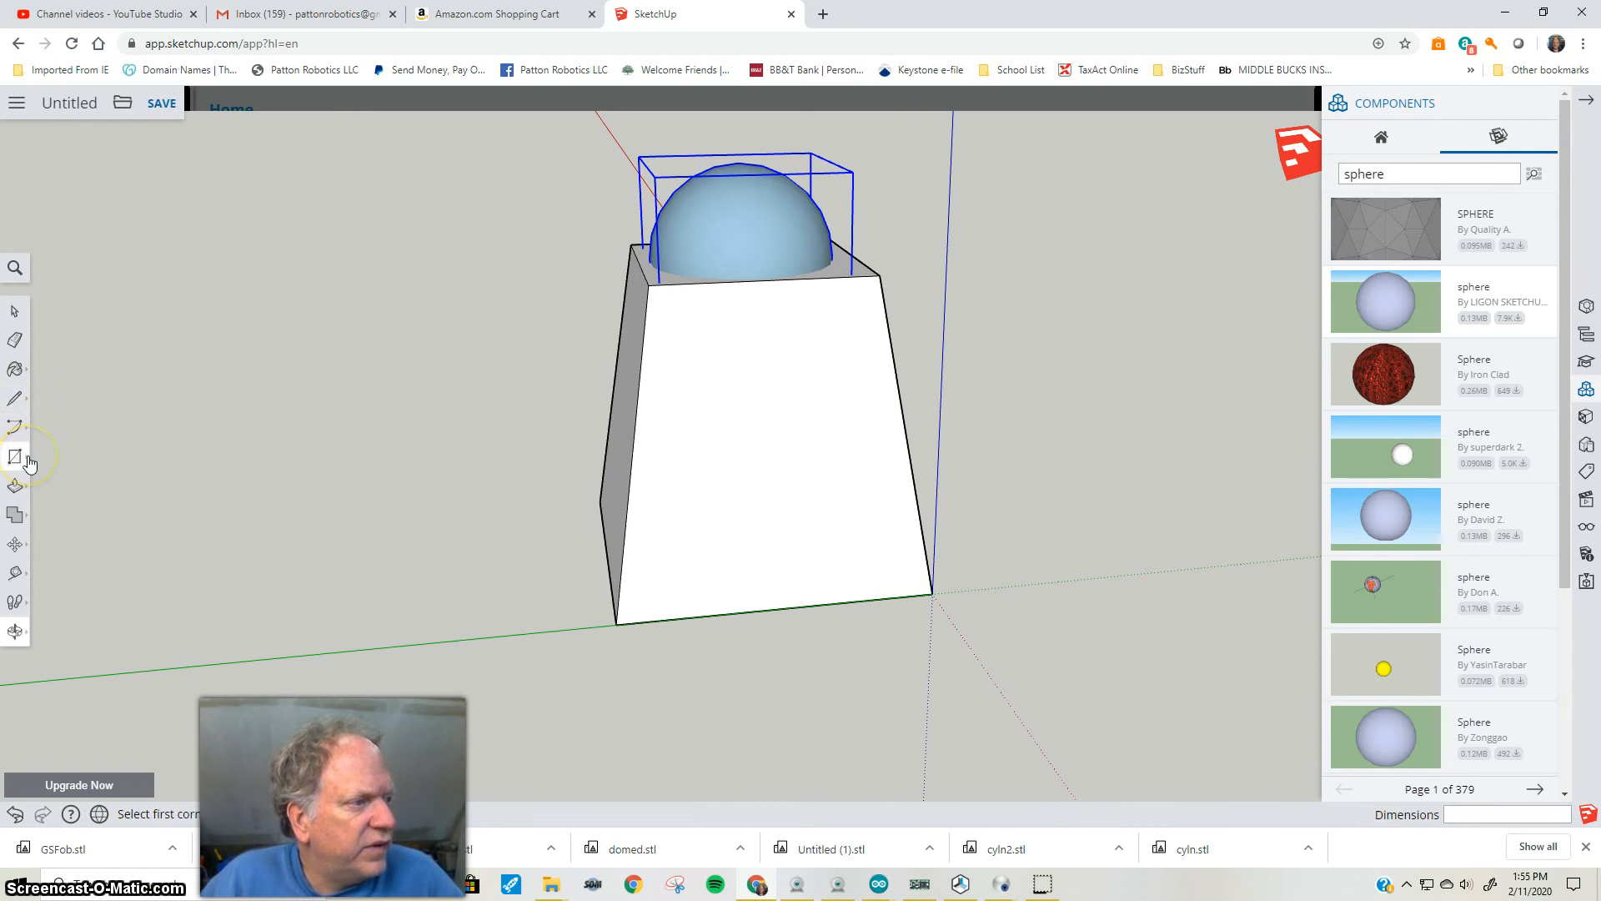
mouse_move(30, 463)
left_click(55, 528)
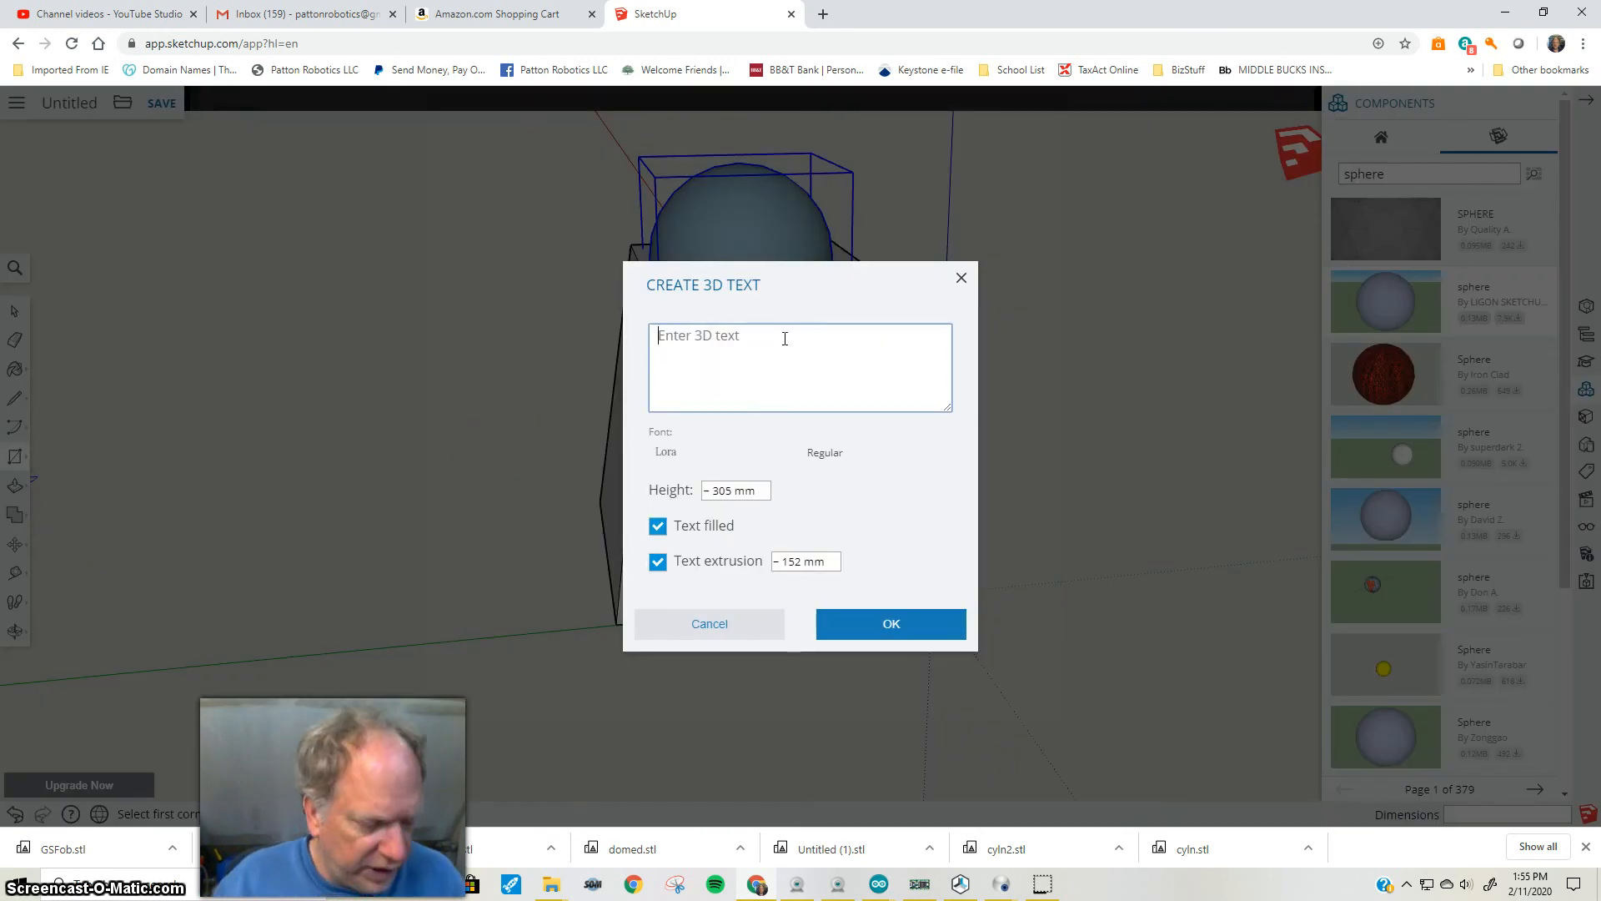
type("George")
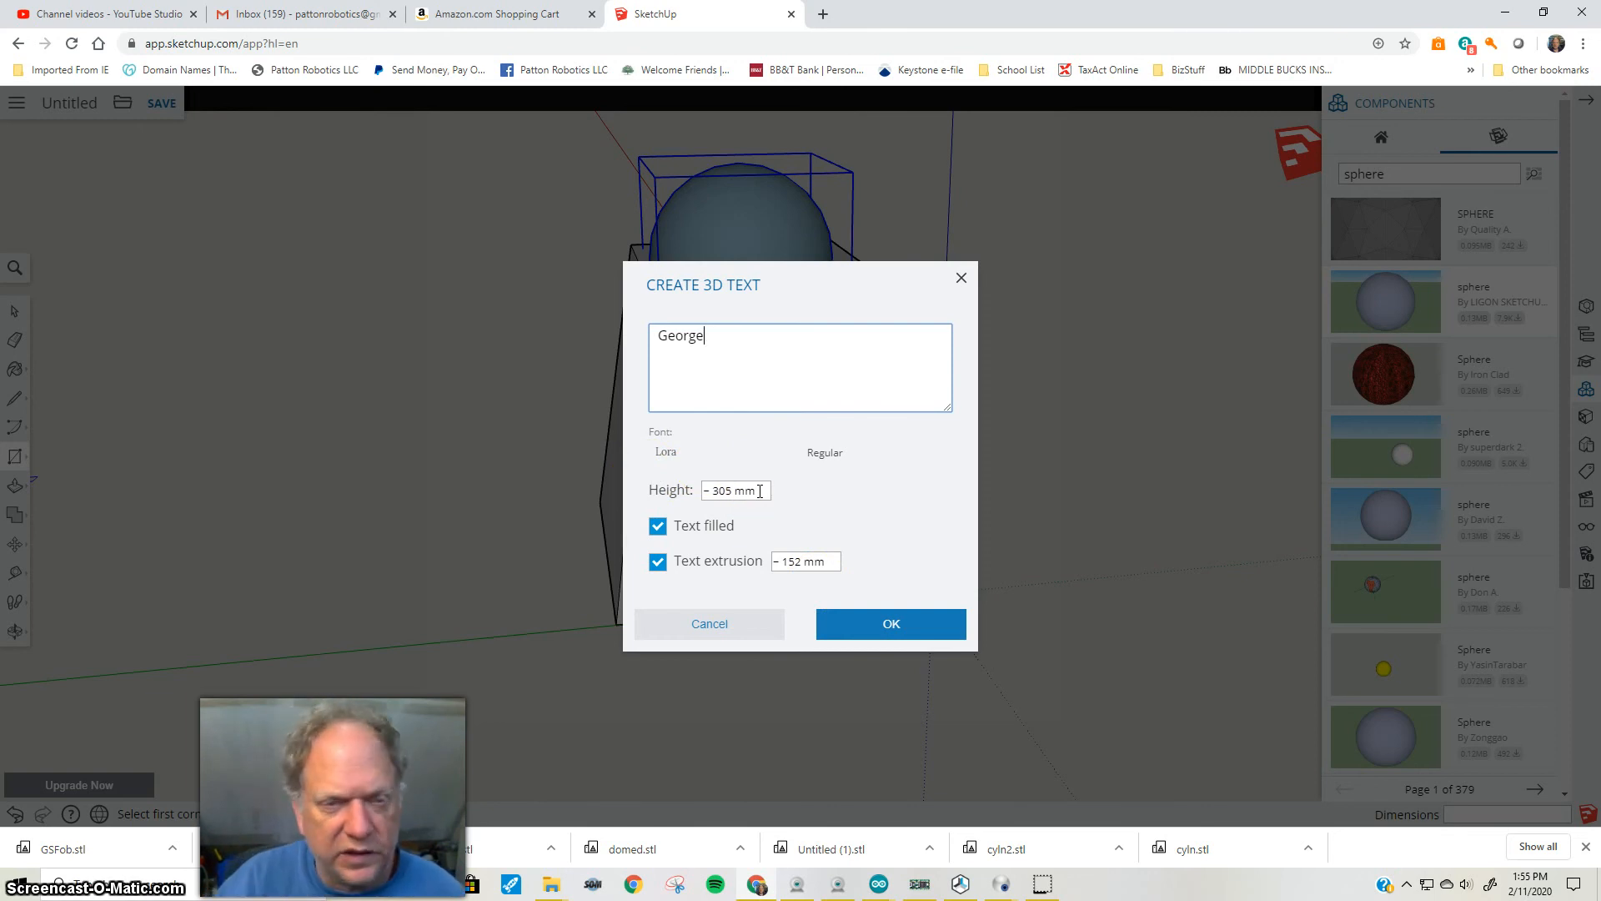
left_click_drag(764, 492, 676, 500)
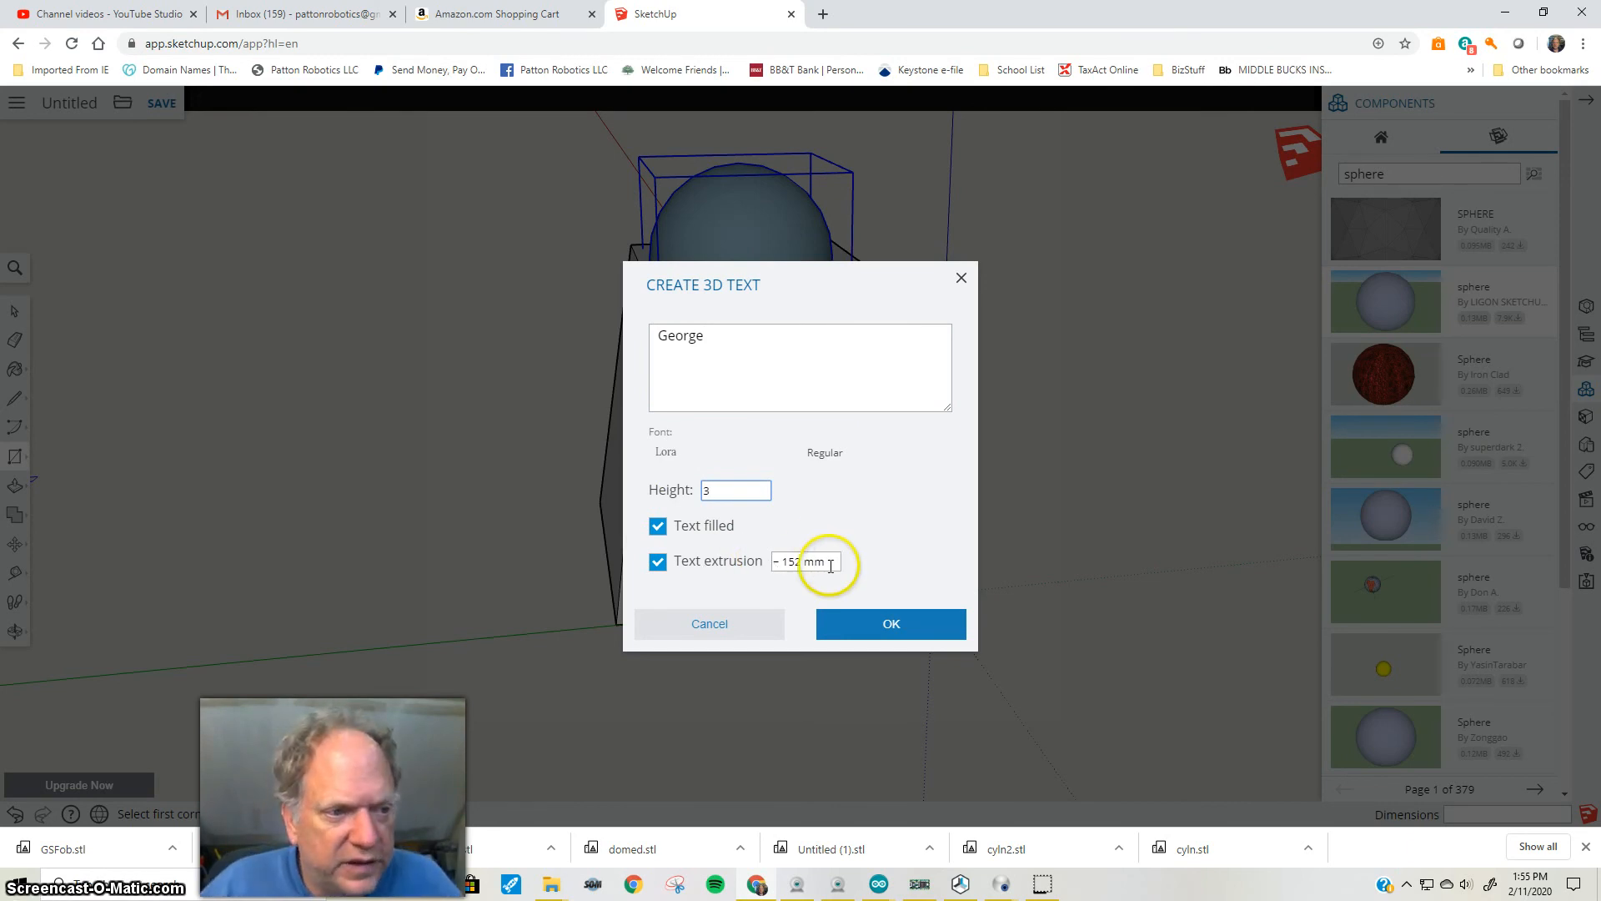
left_click_drag(829, 564, 757, 566)
type("1")
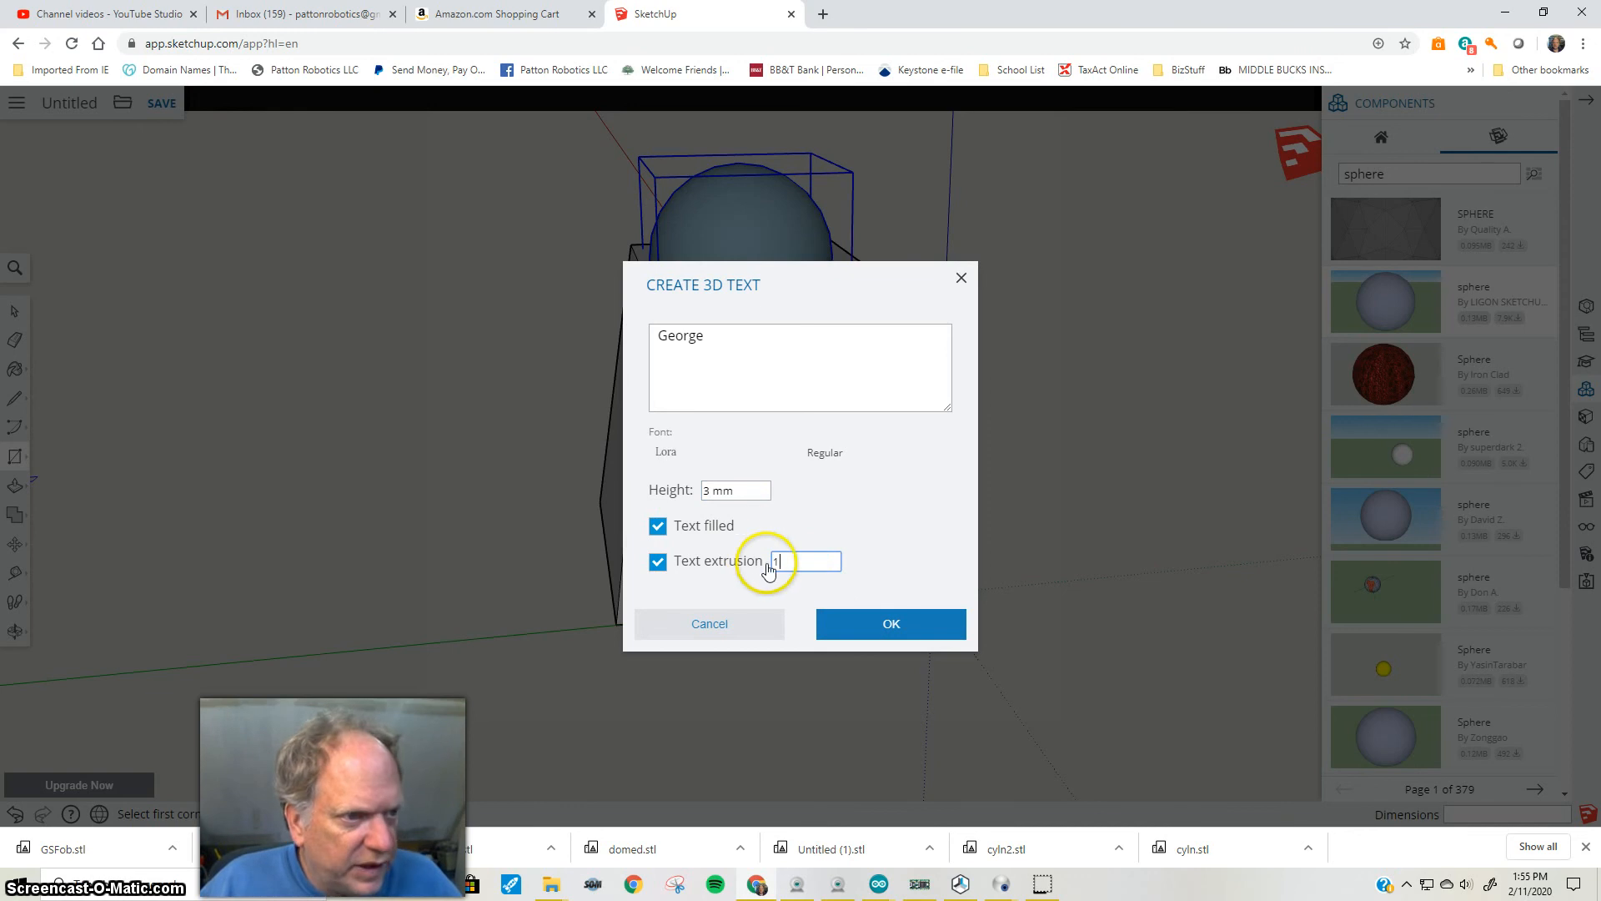
left_click(867, 624)
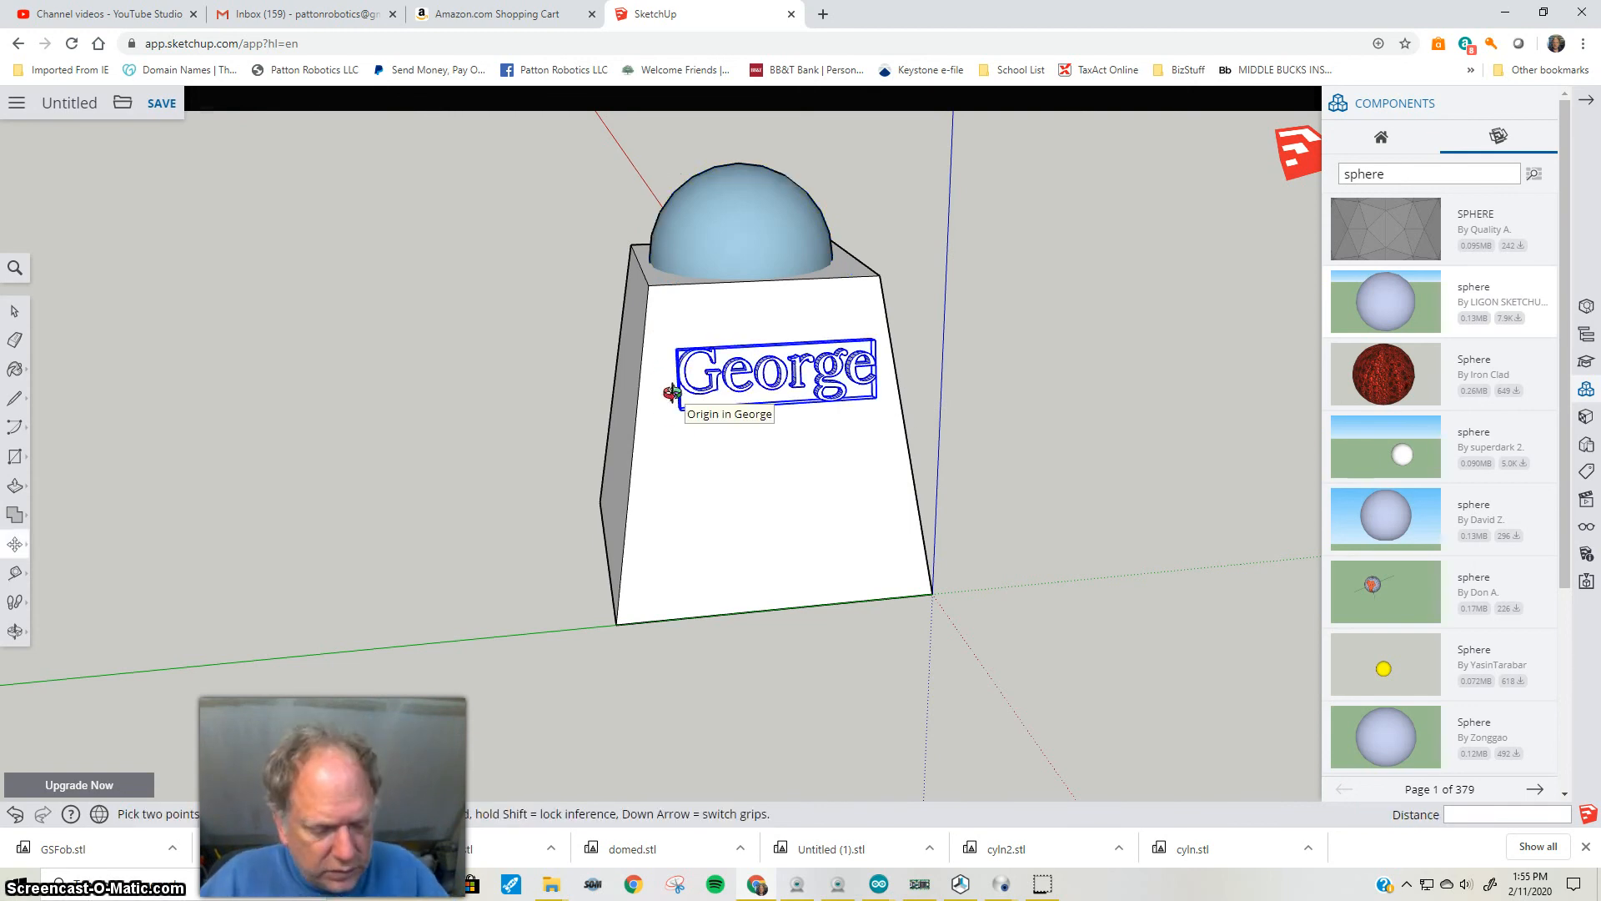
Move the "George" text about 1 mm down and sideways to center it on the sloped face
key("o")
left_click_drag(643, 447, 665, 427)
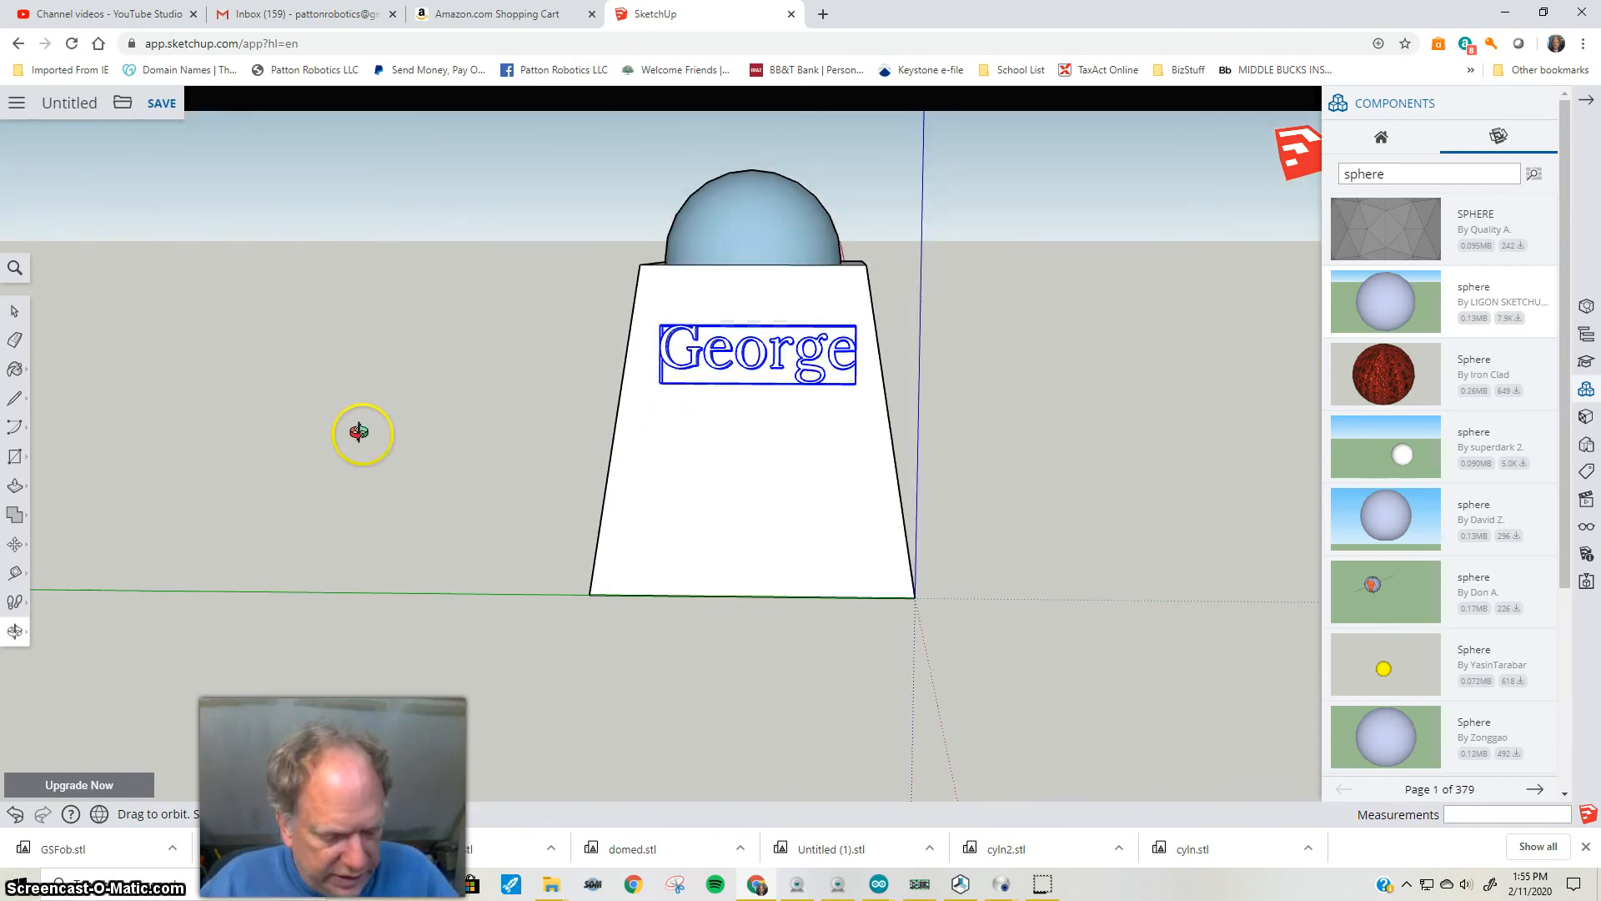
key("m")
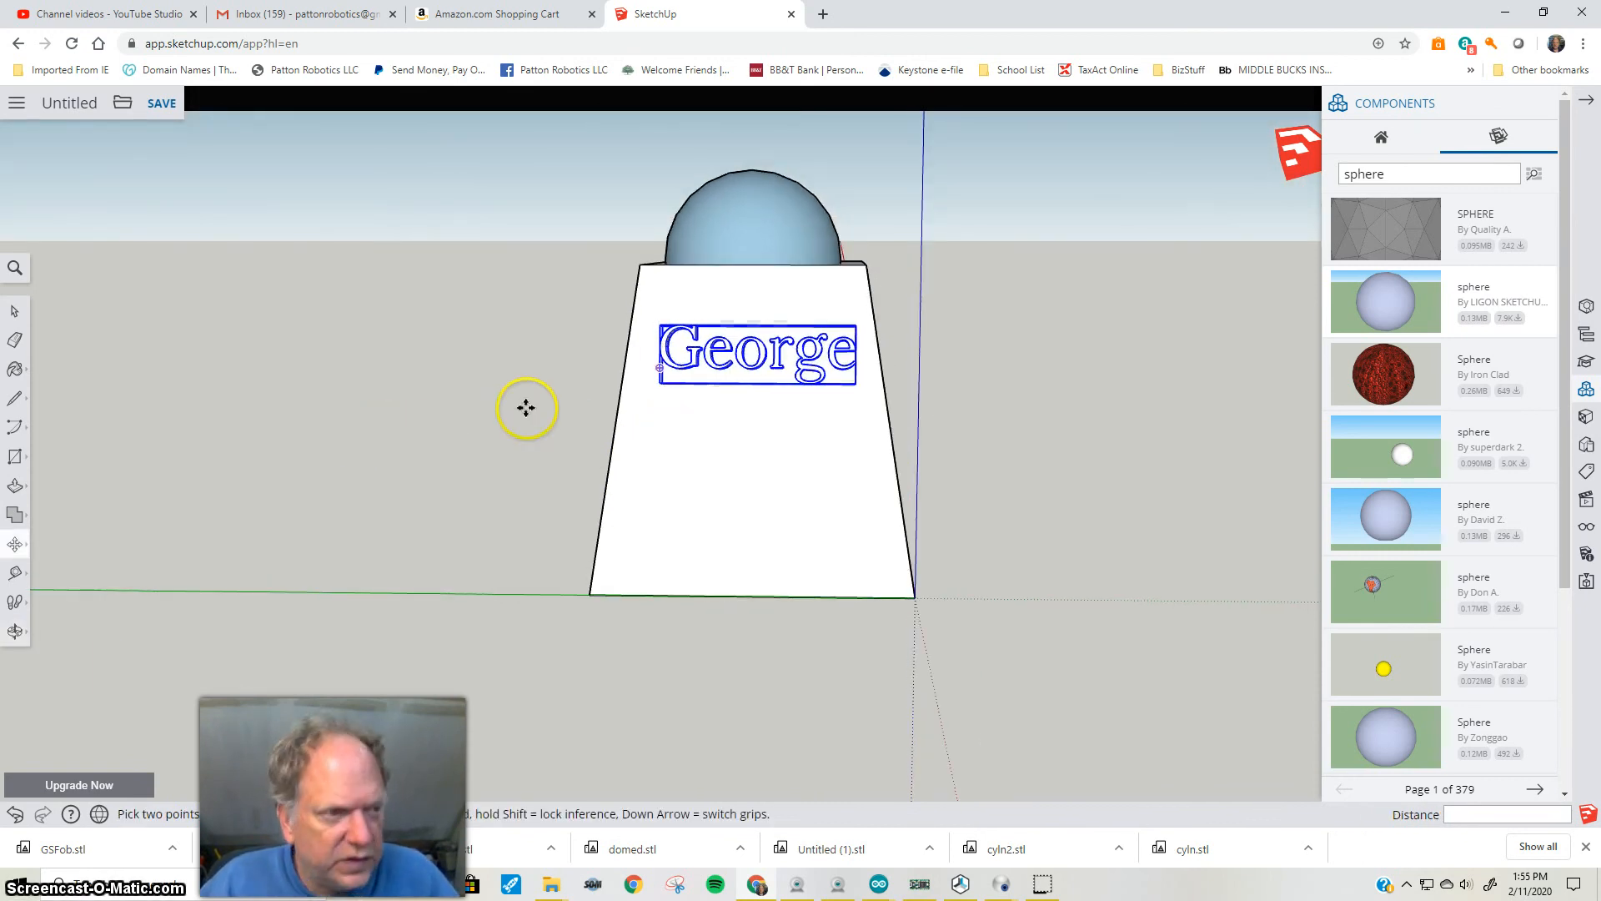
left_click(758, 360)
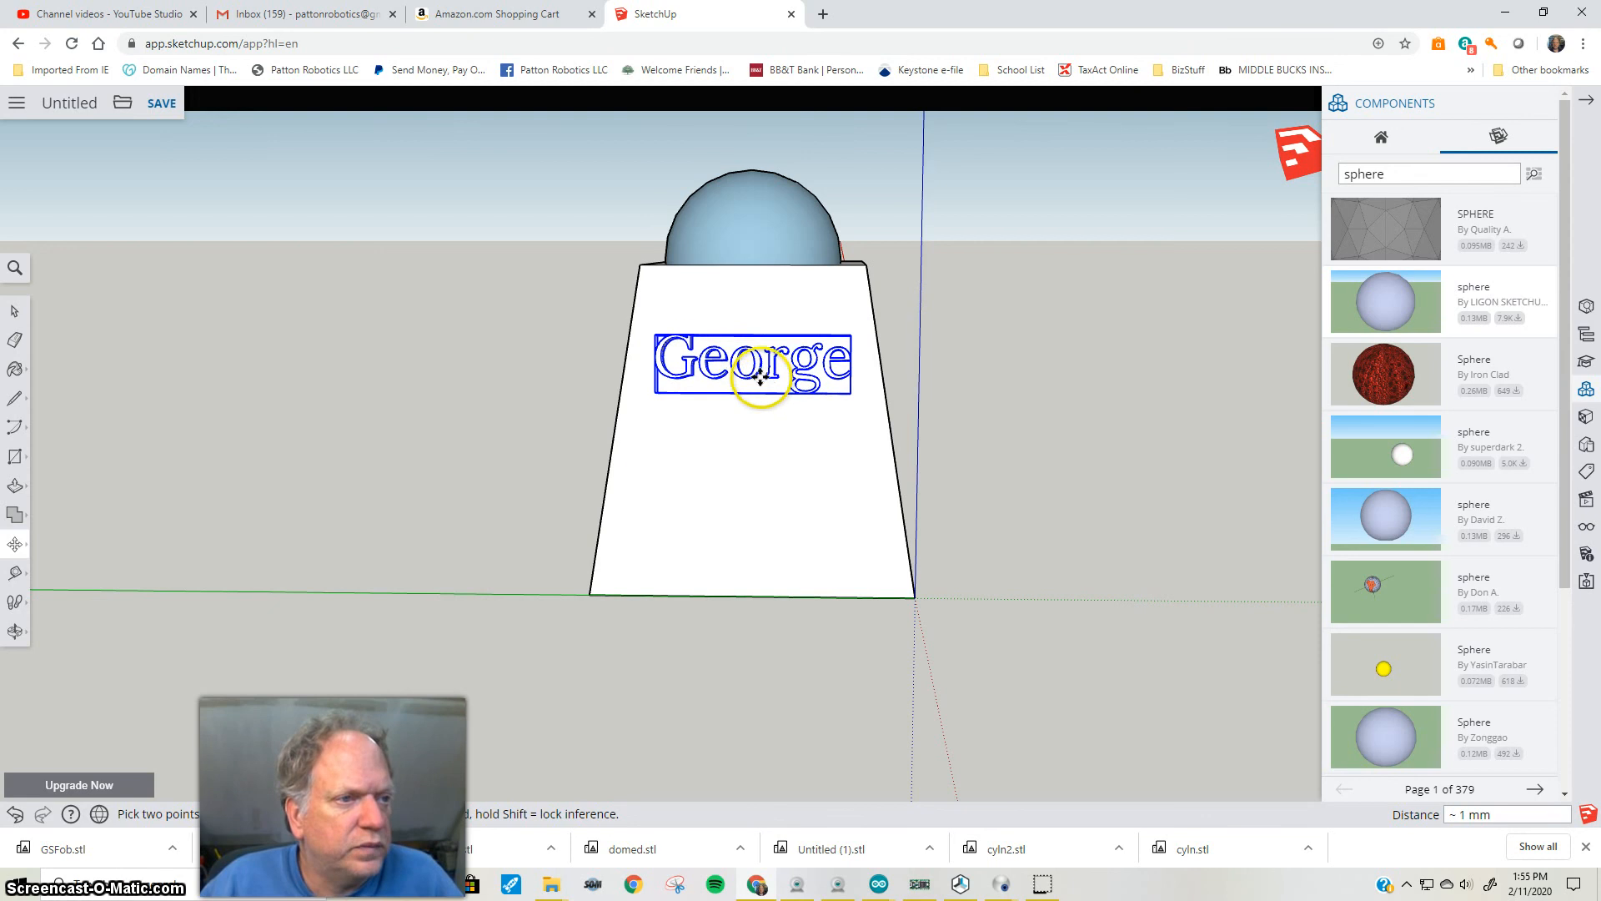
left_click(407, 423)
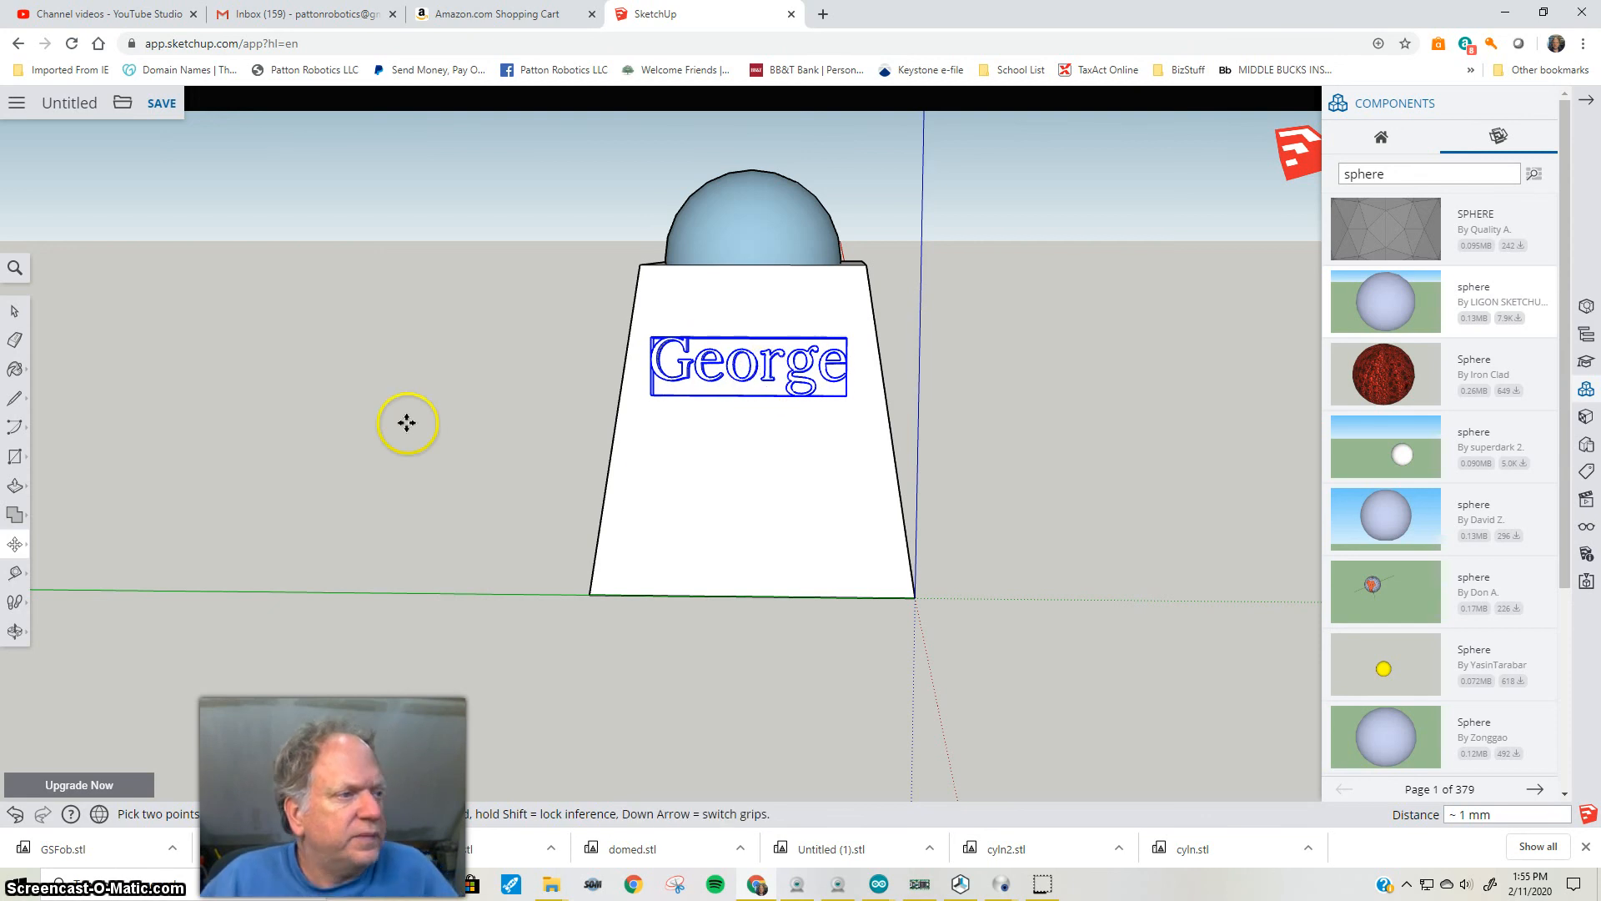
Add 3D text "School" with 3 mm height and 1 mm extrusion directly below "George" on the same sloped face
left_click(22, 461)
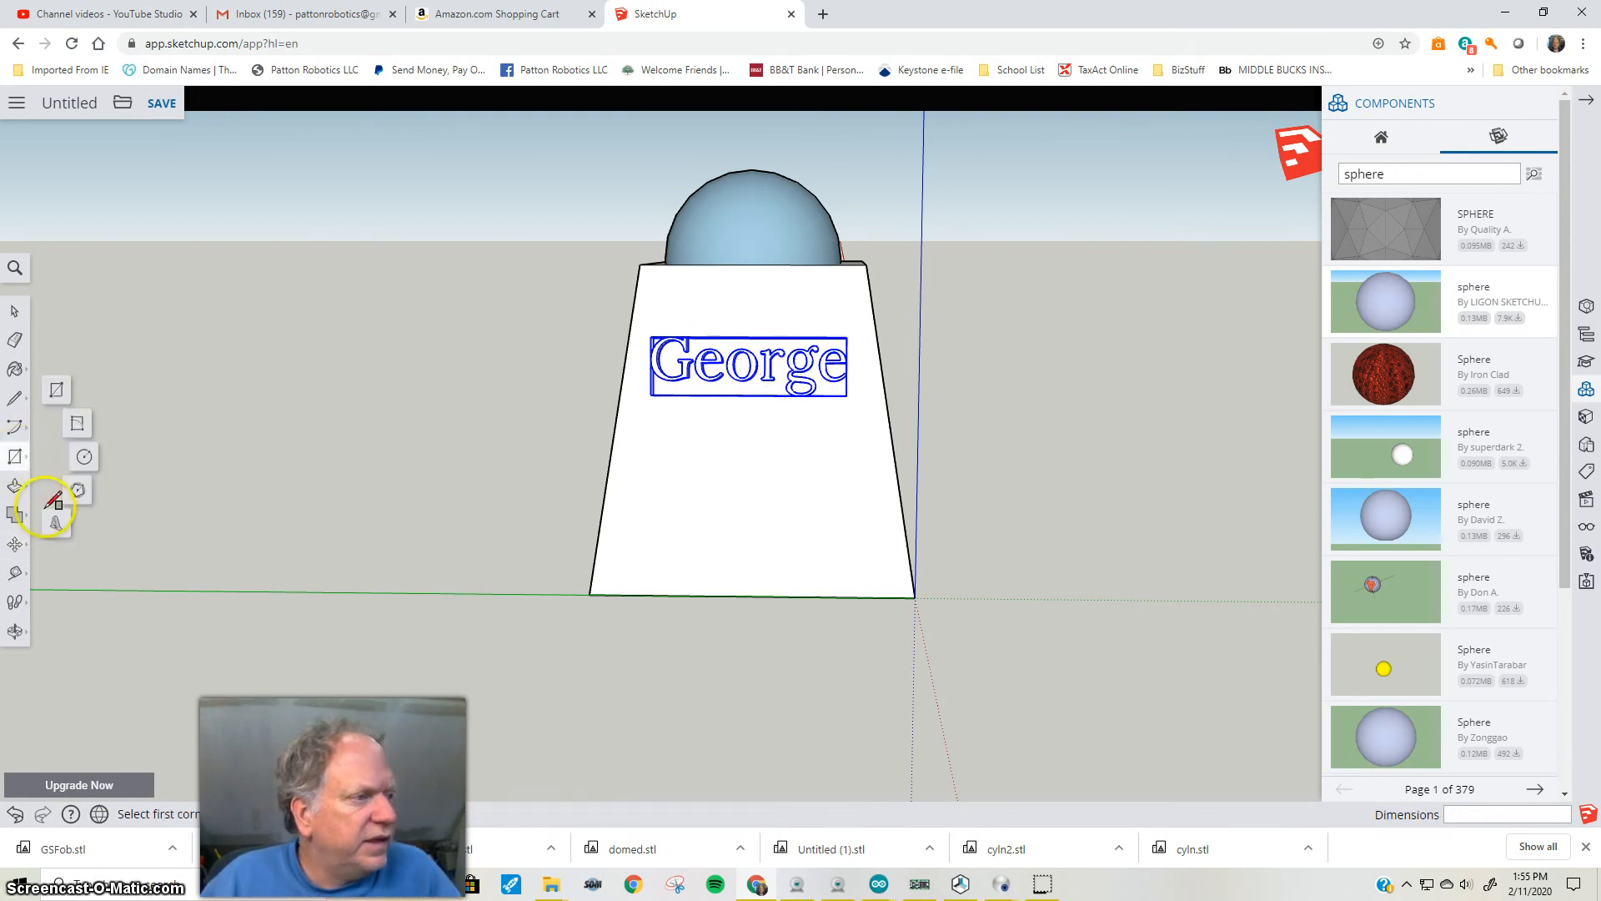
left_click(54, 524)
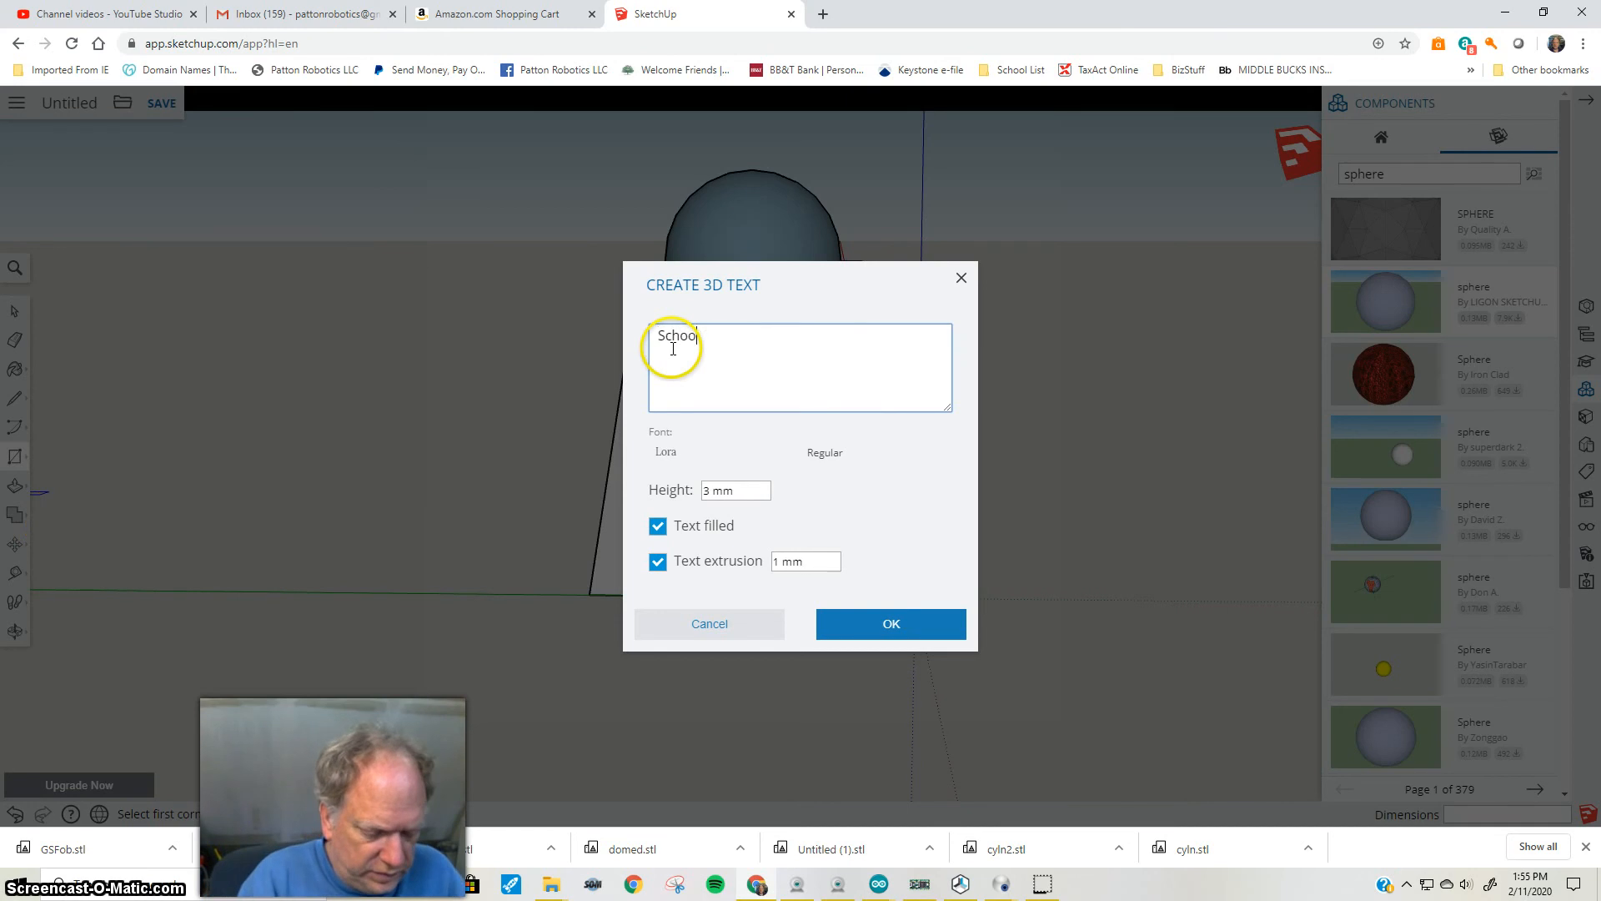
type("School")
left_click(892, 626)
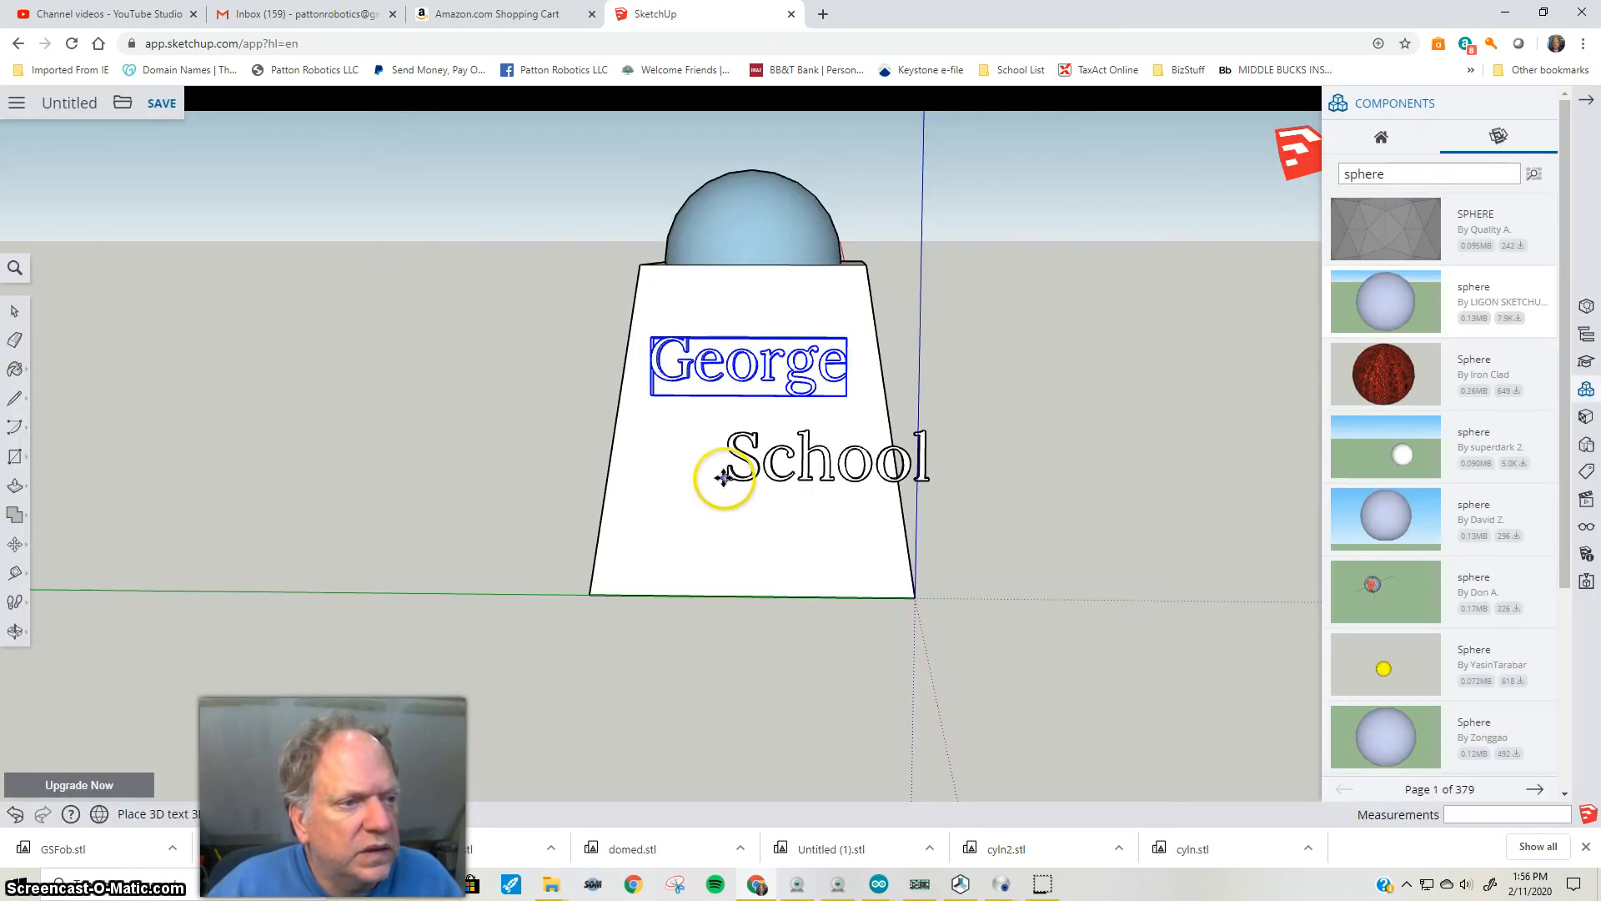
left_click(652, 464)
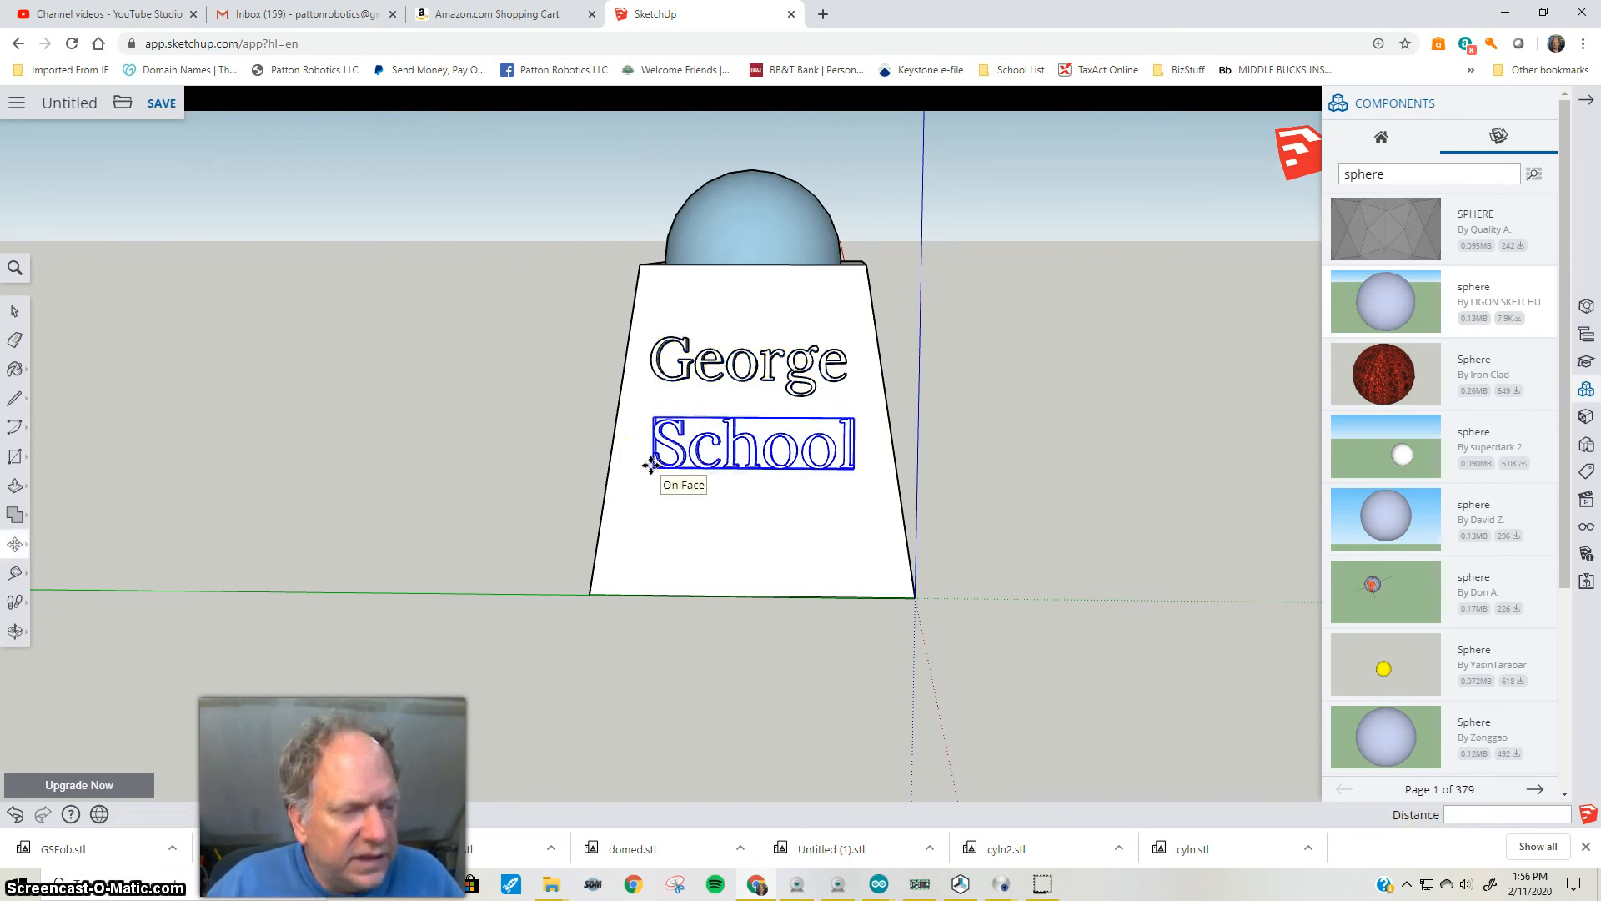
key("o")
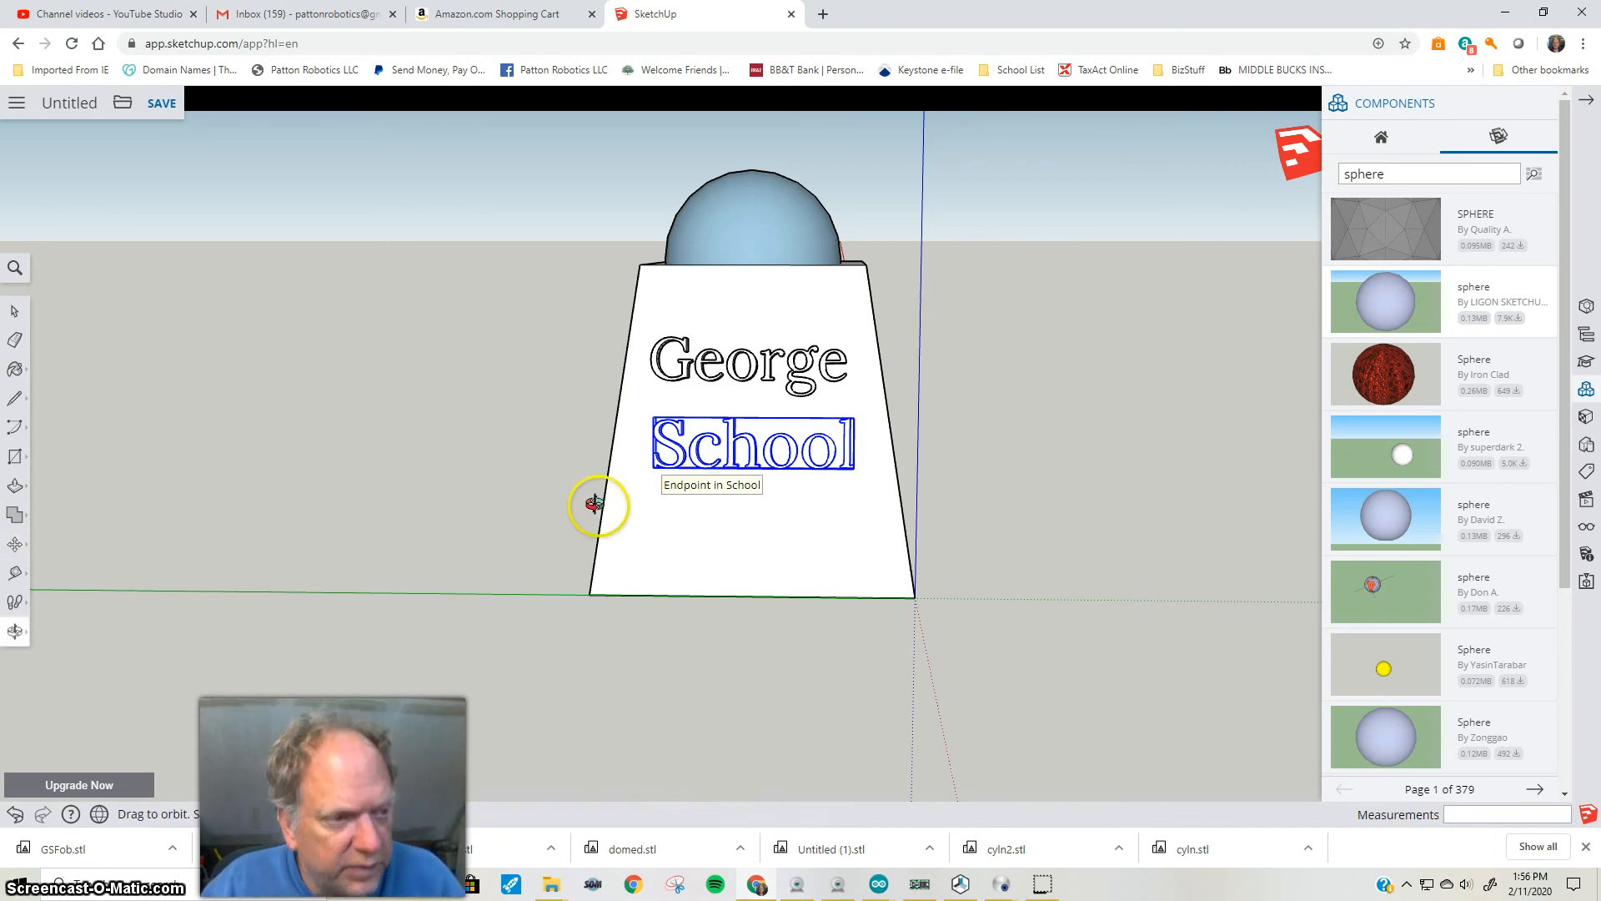
left_click_drag(579, 489, 1185, 389)
mouse_move(842, 493)
left_mouse_down()
mouse_move(952, 500)
mouse_move(940, 564)
mouse_move(636, 558)
mouse_move(540, 536)
mouse_move(726, 558)
mouse_move(629, 612)
mouse_move(593, 601)
mouse_move(790, 590)
mouse_move(658, 622)
mouse_move(784, 564)
mouse_move(768, 637)
left_mouse_up()
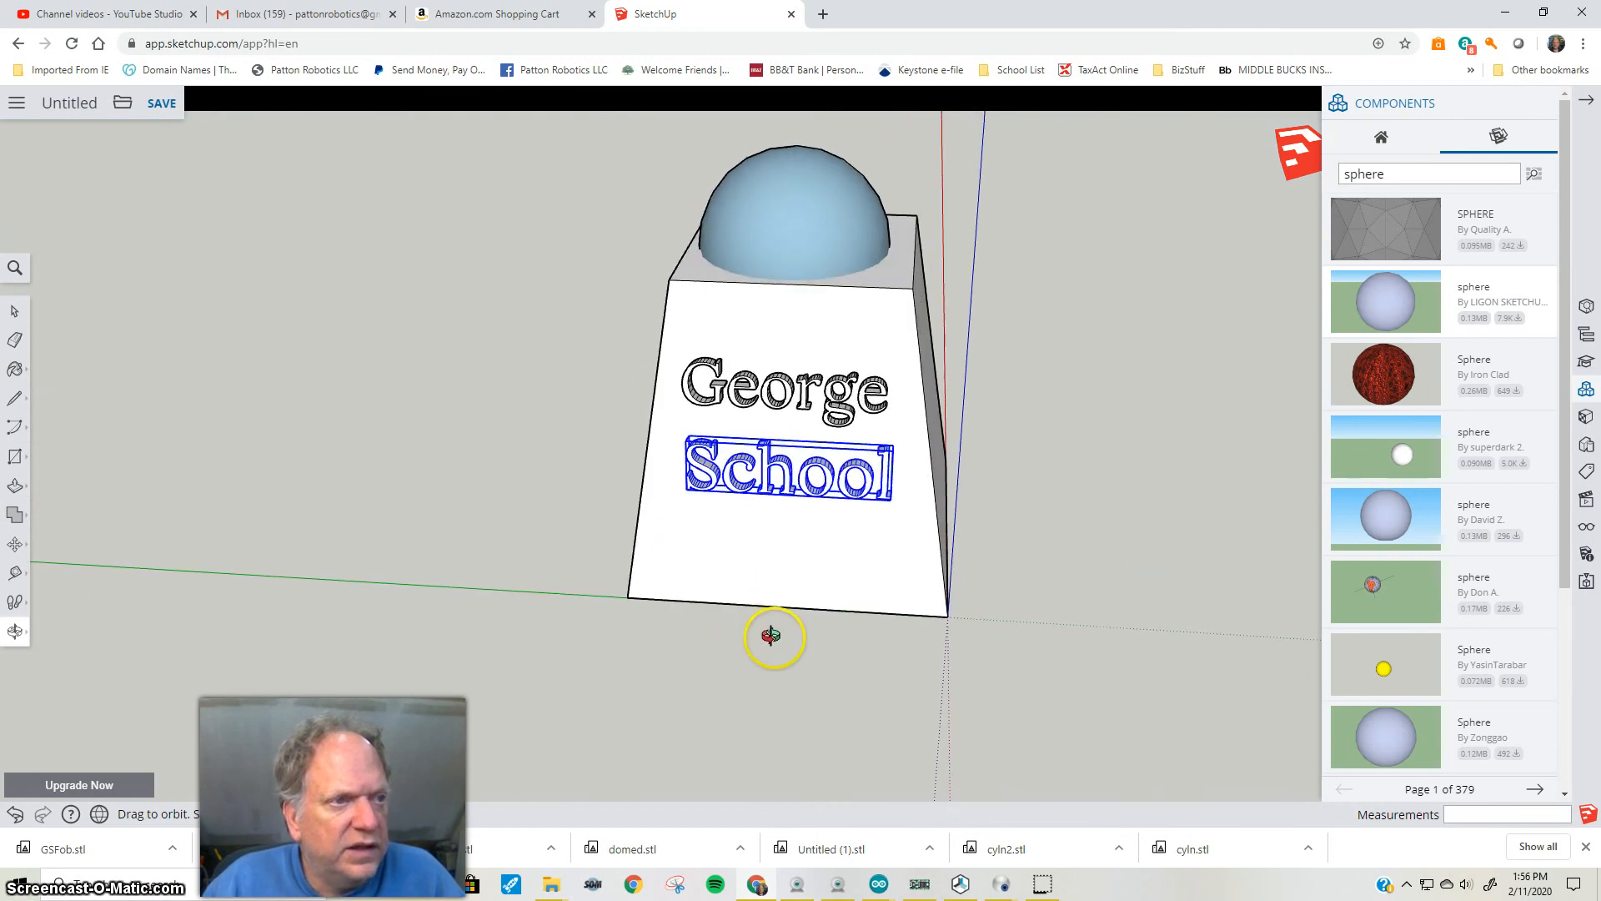
left_click_drag(738, 563, 565, 497)
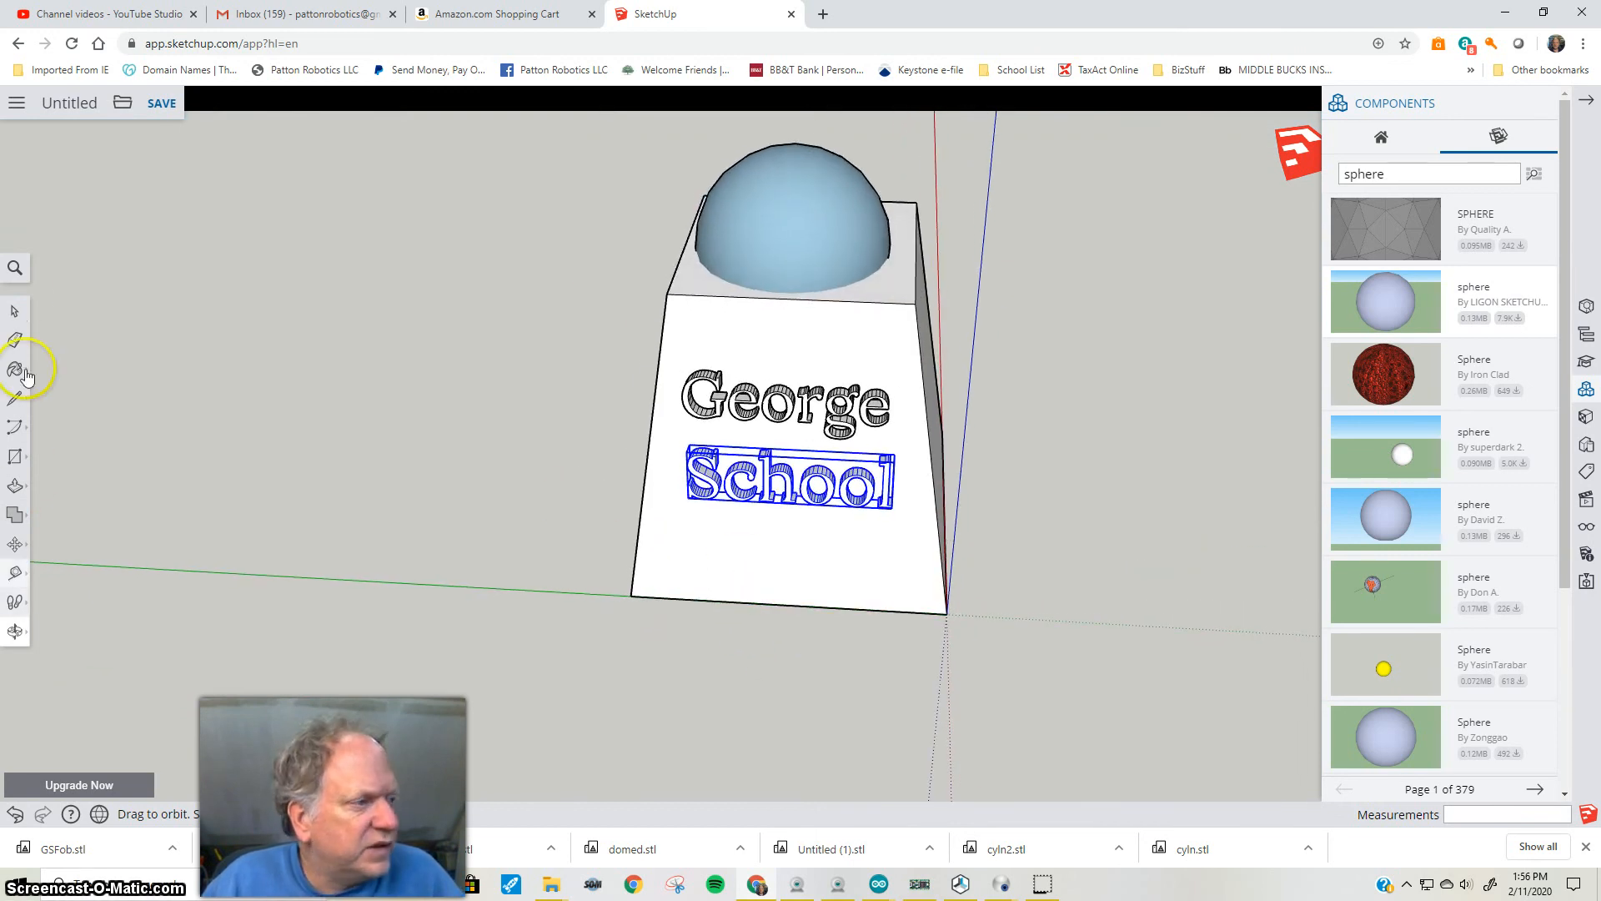
key("space")
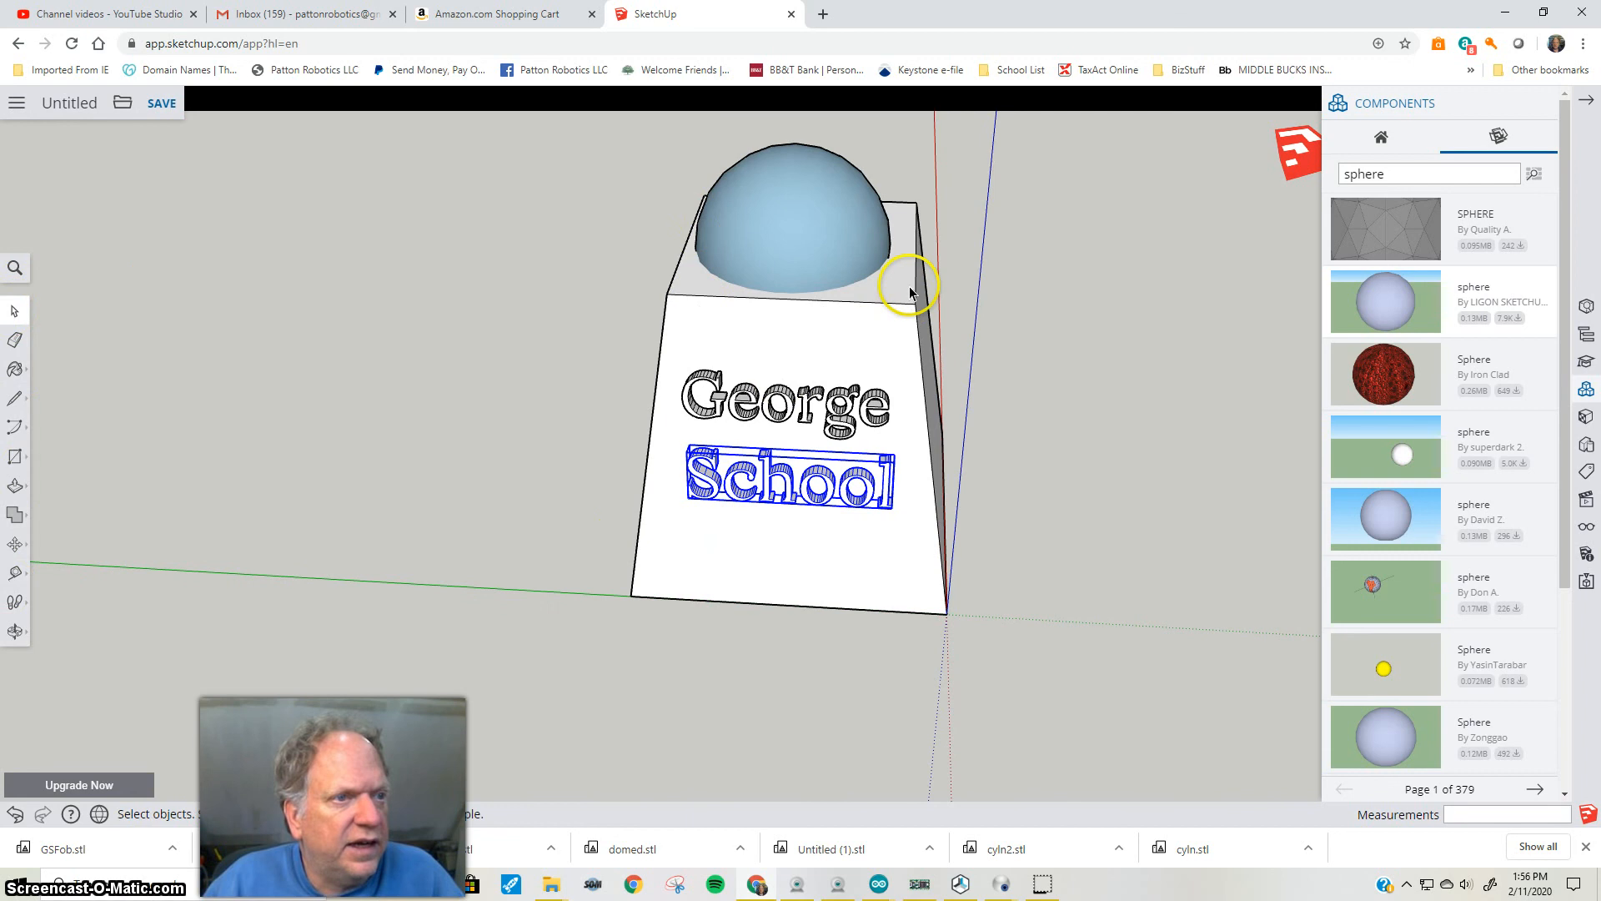
left_click(910, 287)
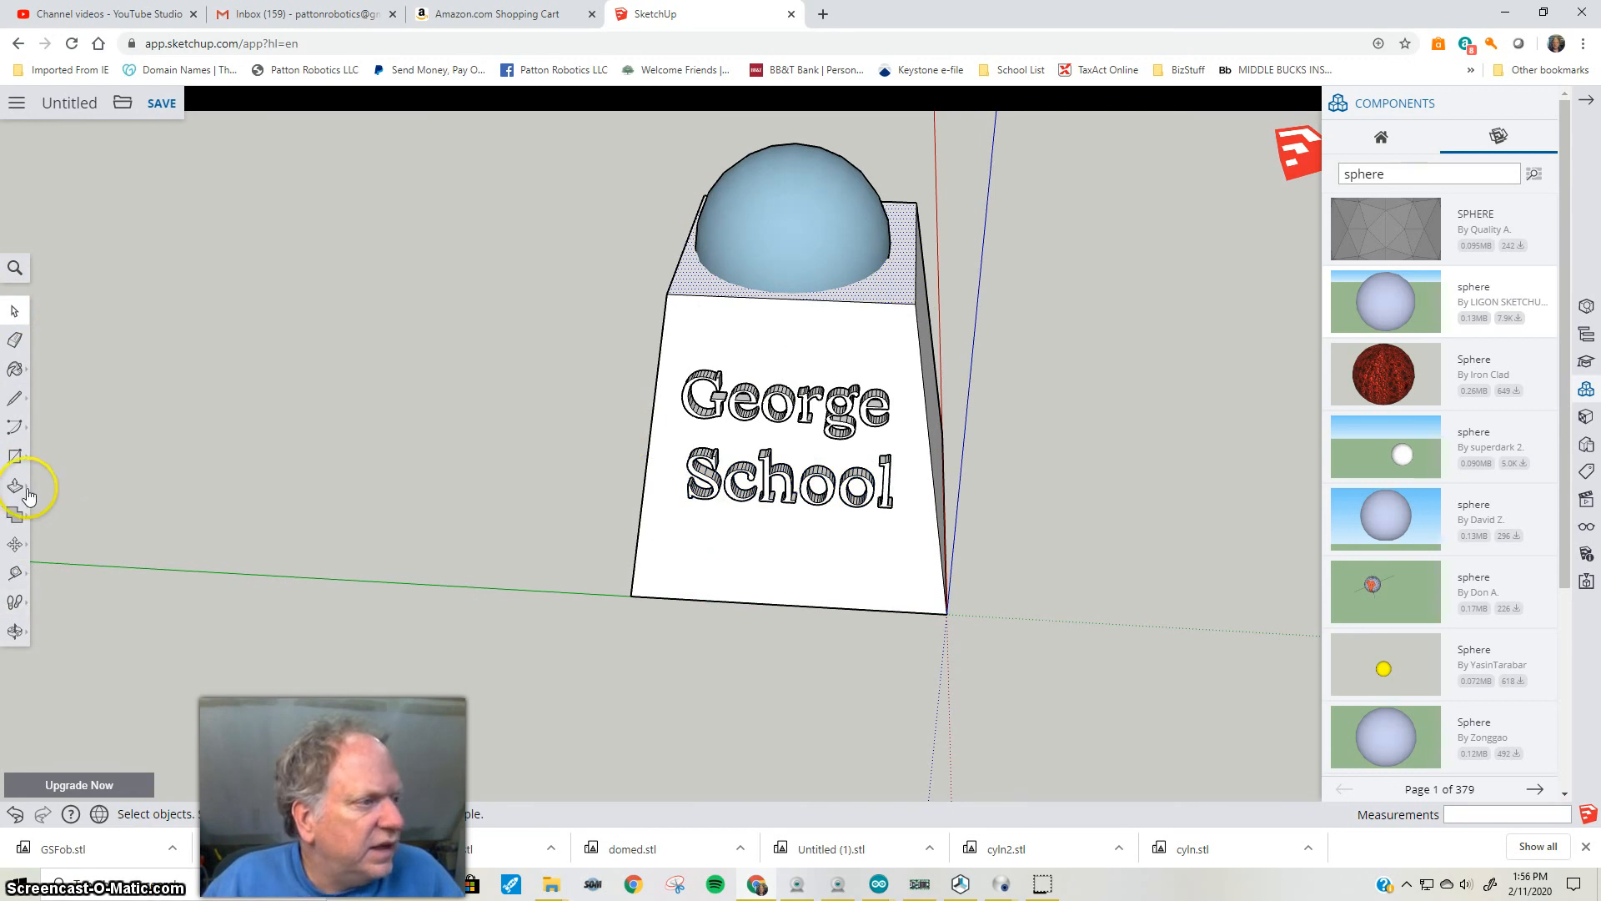
left_click(24, 549)
left_click(55, 575)
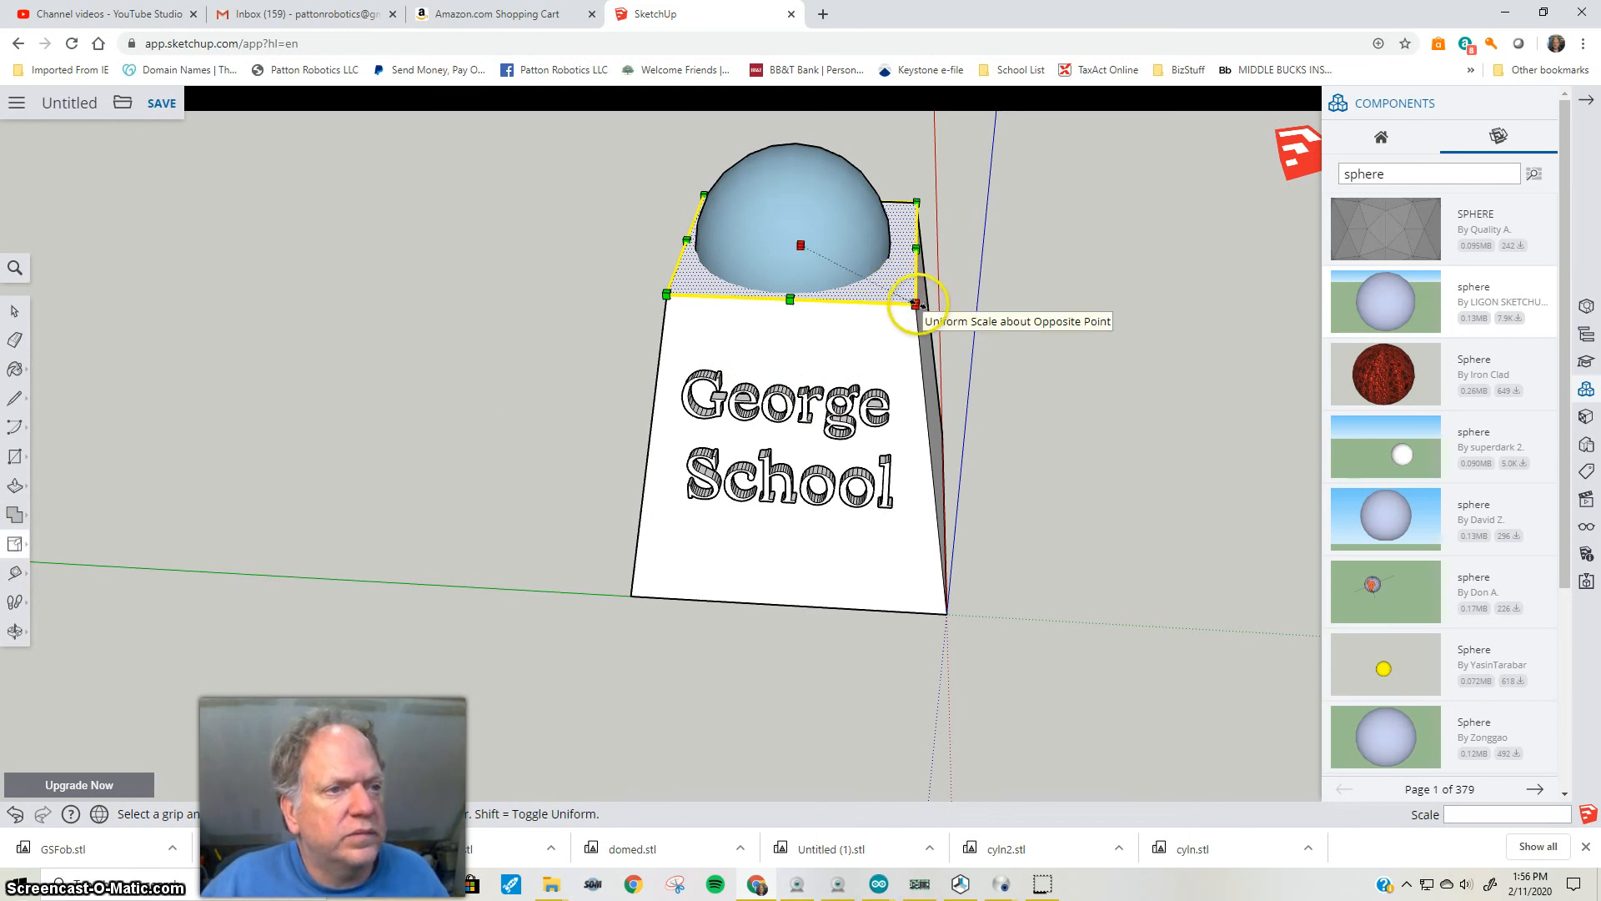
left_click(916, 303)
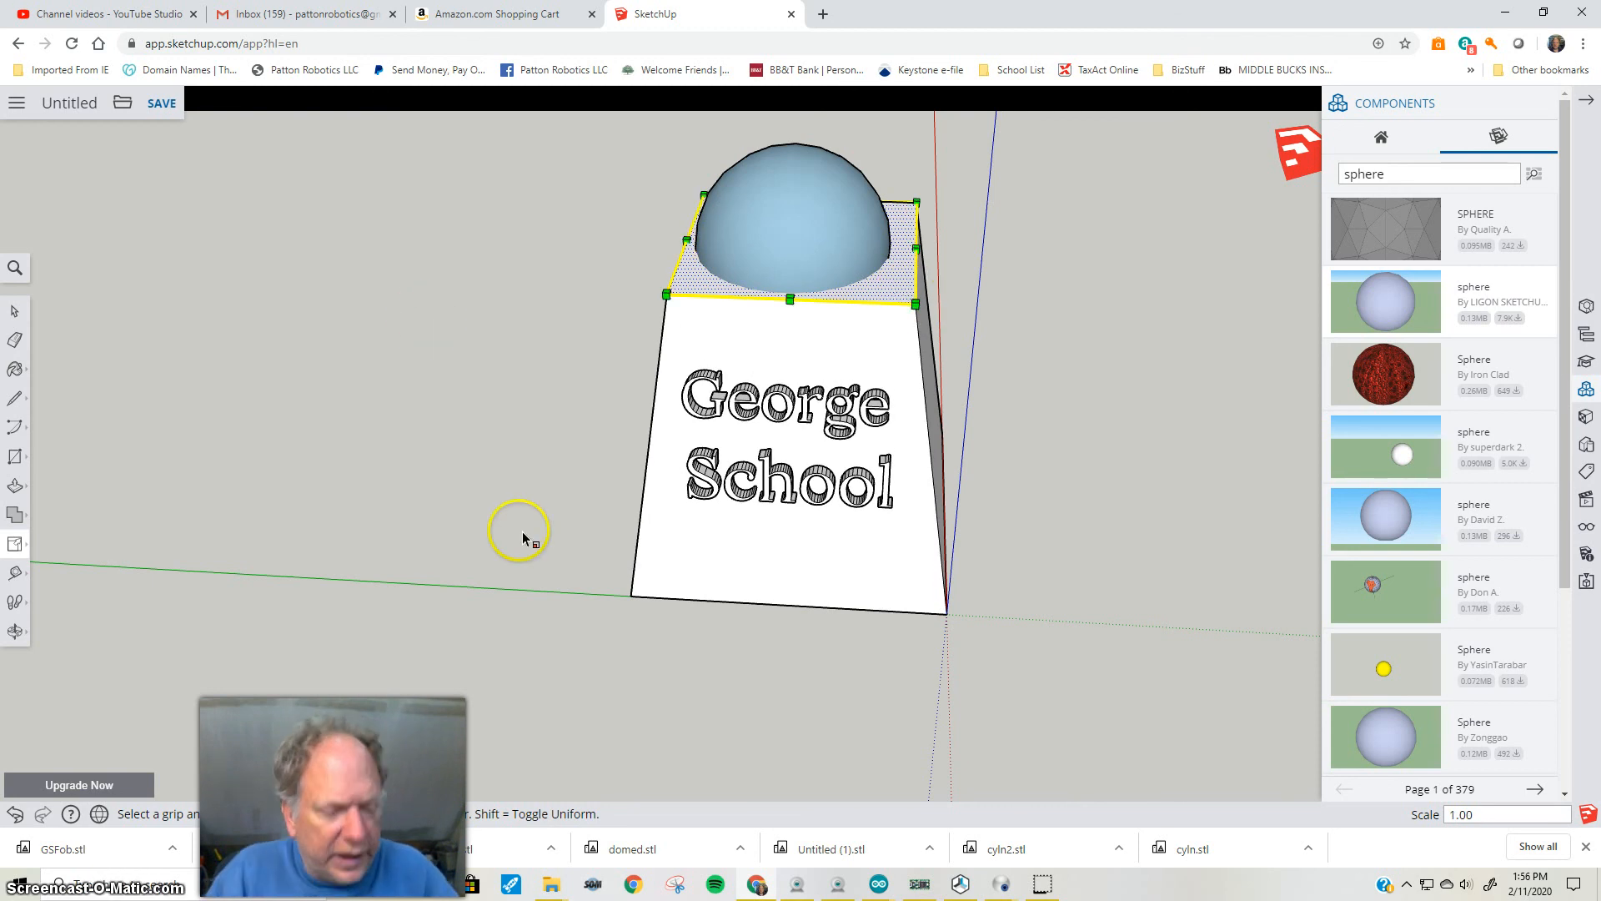
key("o")
left_click_drag(550, 550, 538, 351)
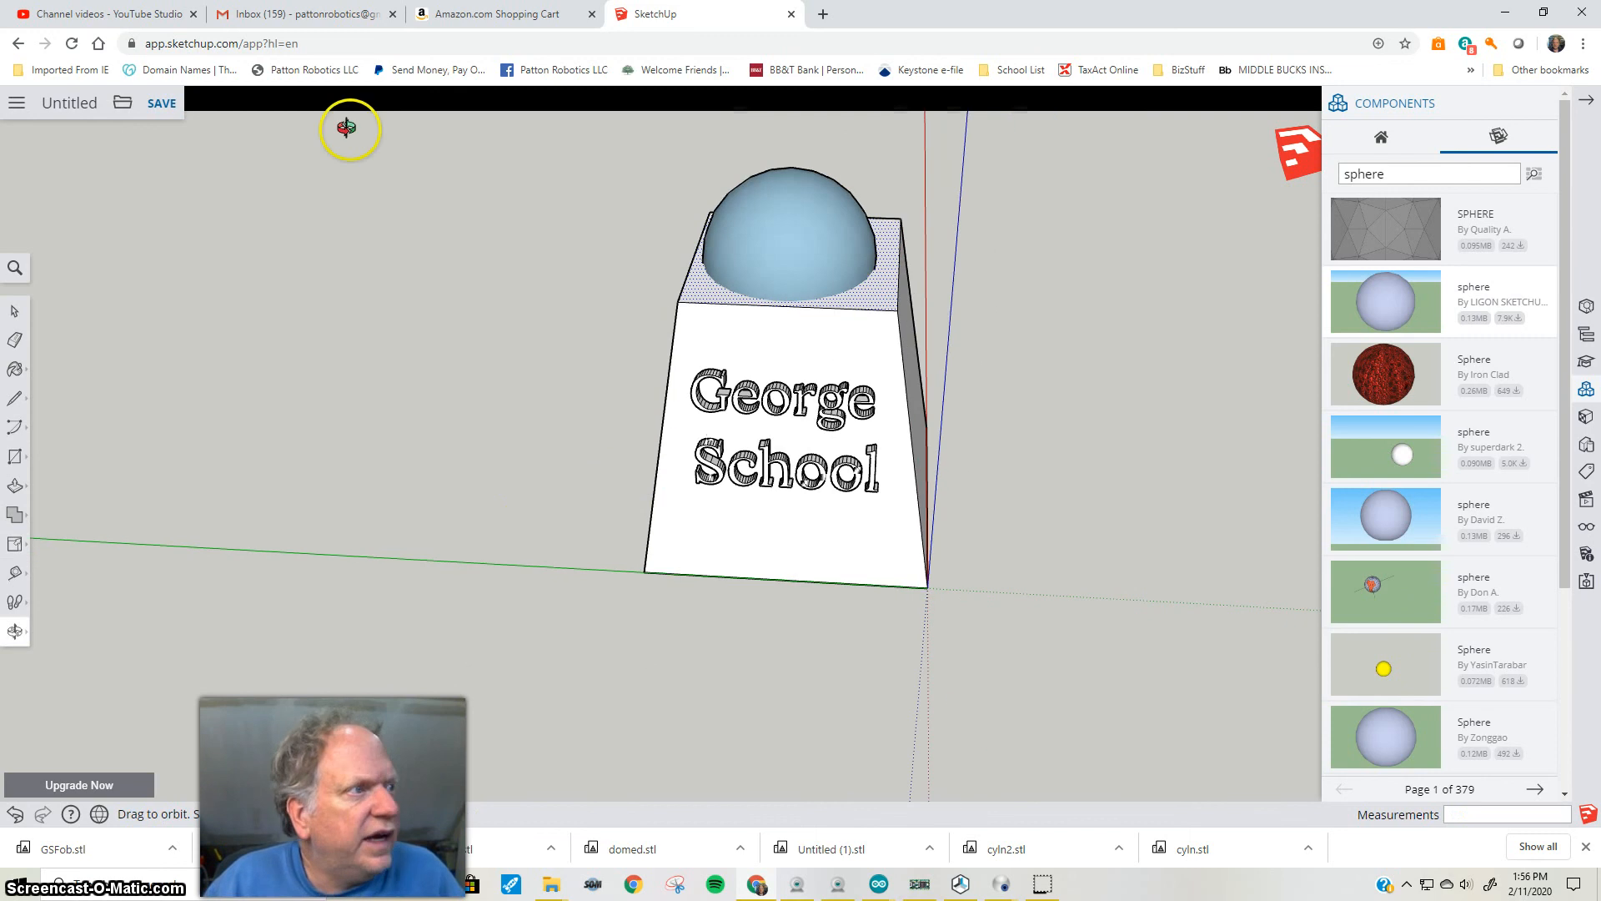
Save the model as GS2 in the GS Stuff folder of the SketchUp project
left_click(121, 102)
left_click(136, 188)
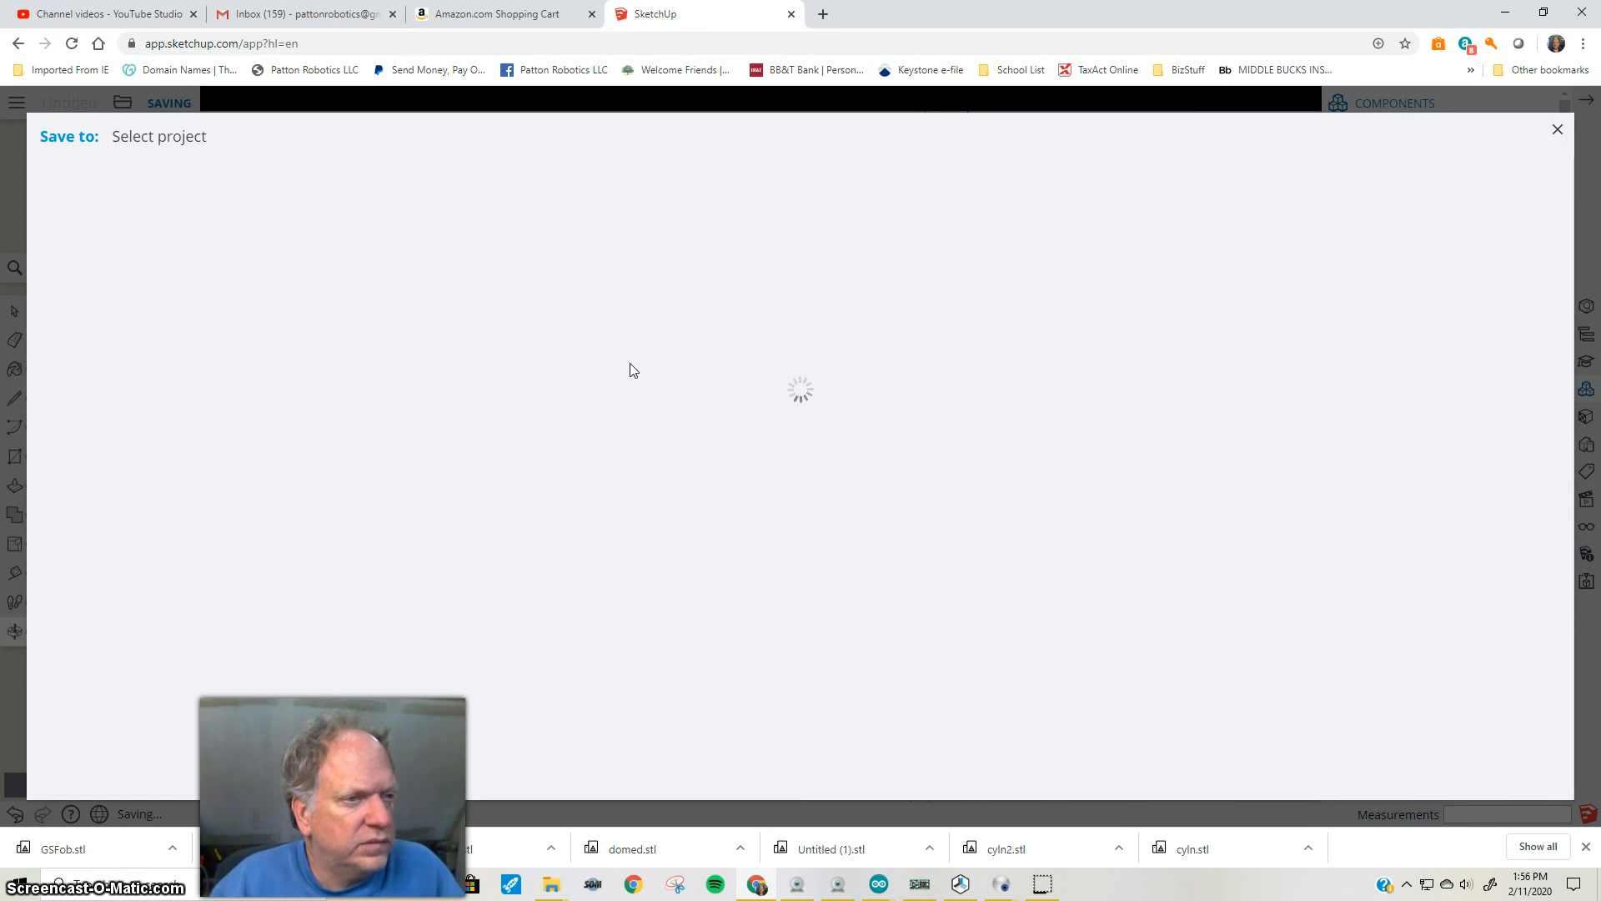
left_click(197, 286)
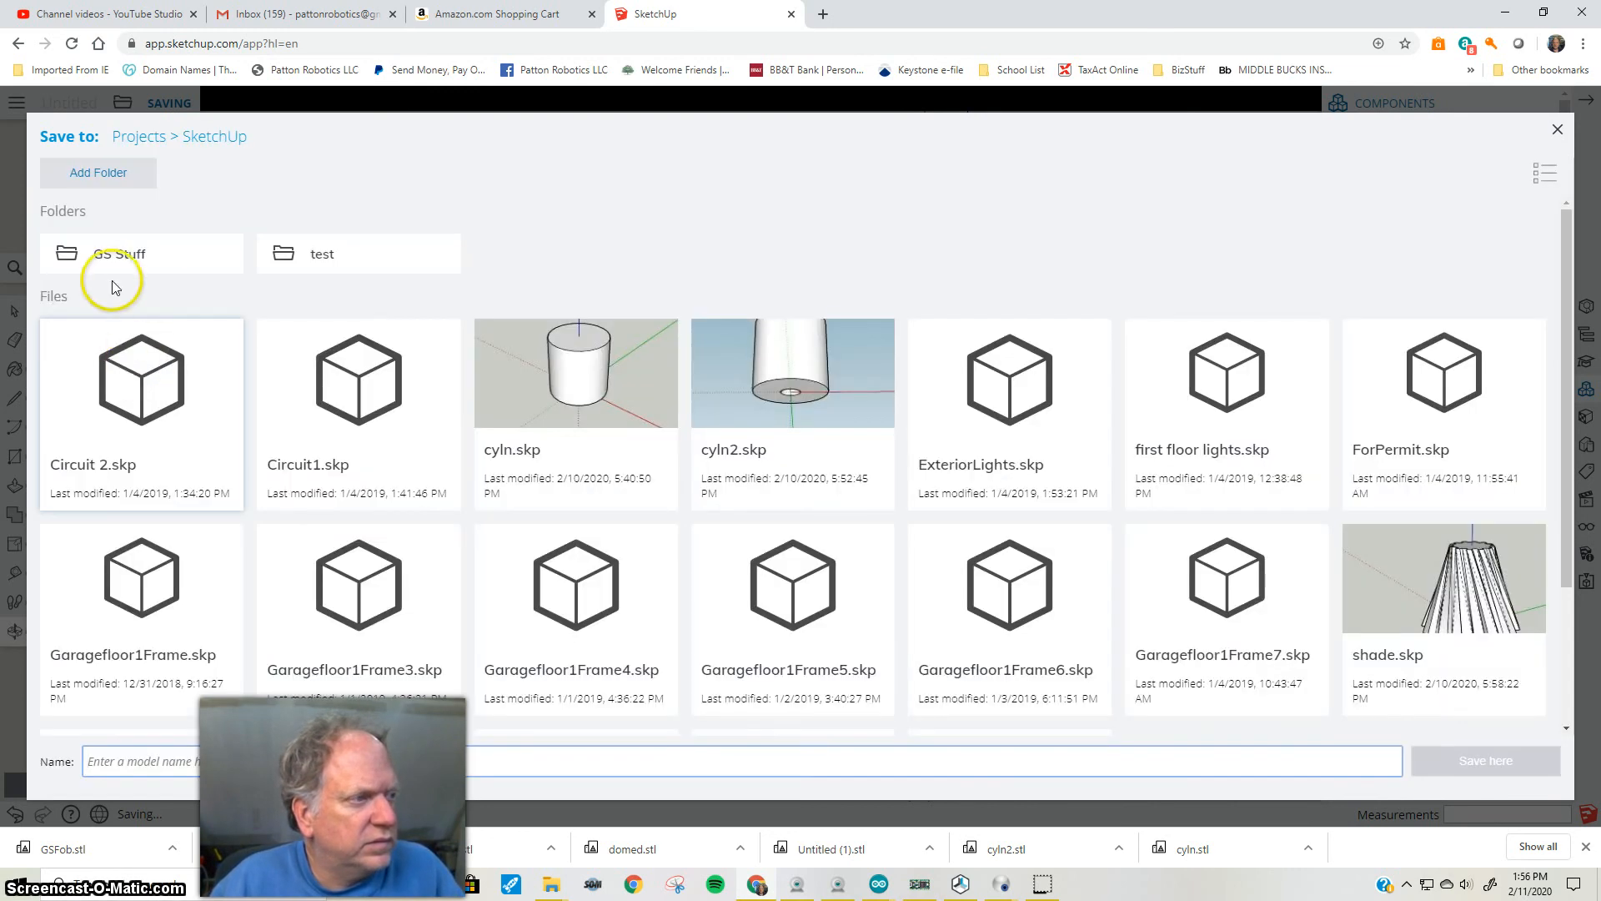
left_click(118, 252)
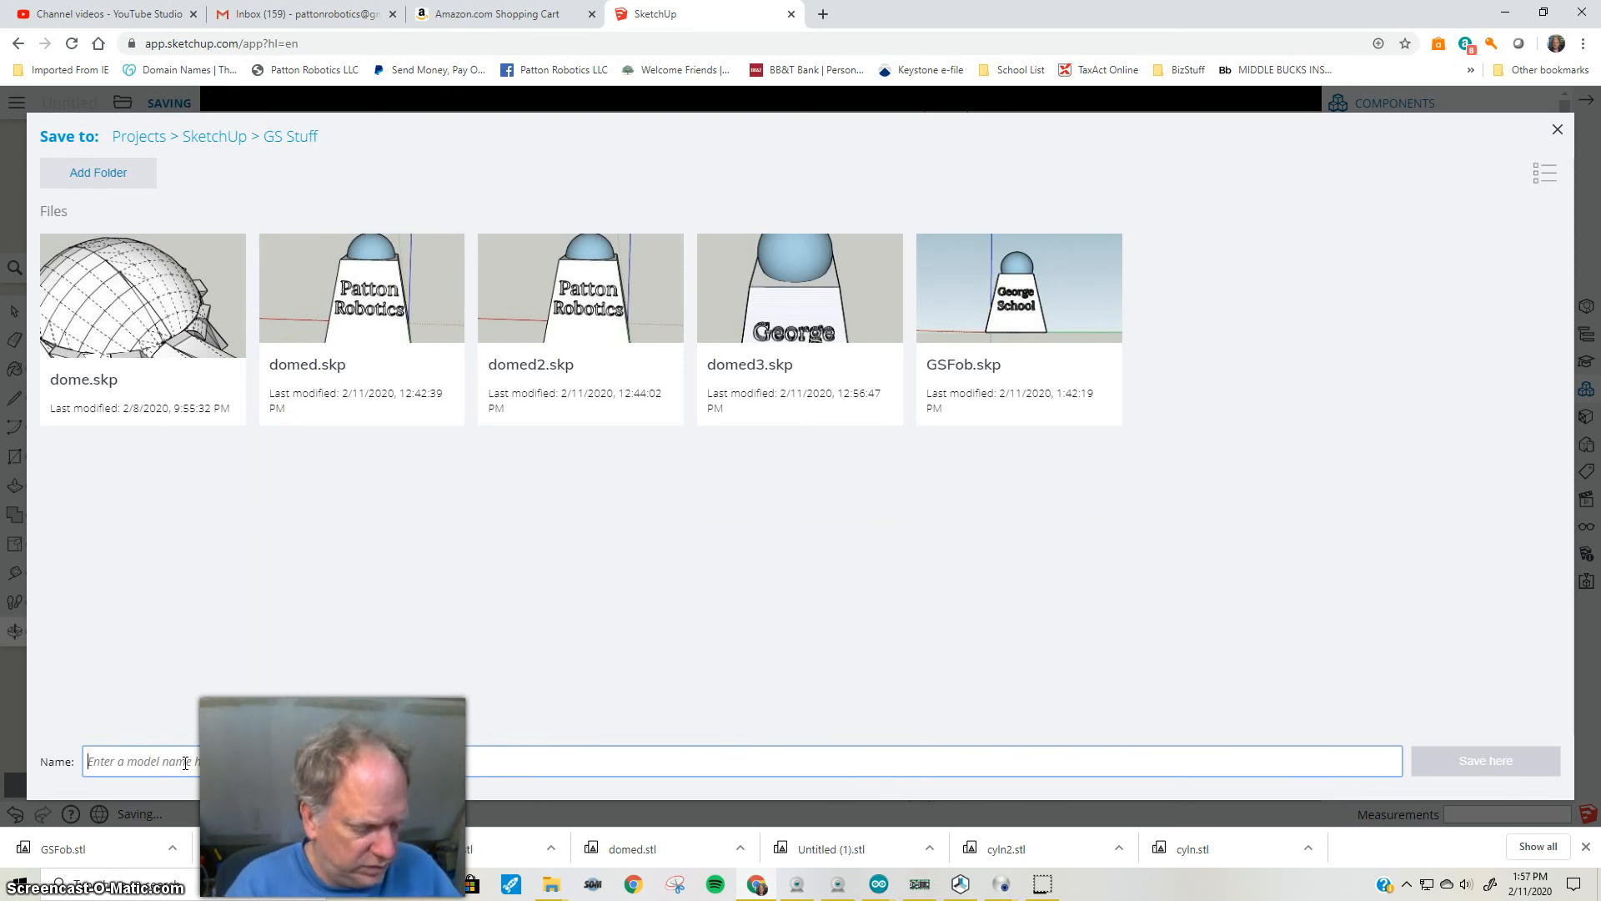
type("GS2")
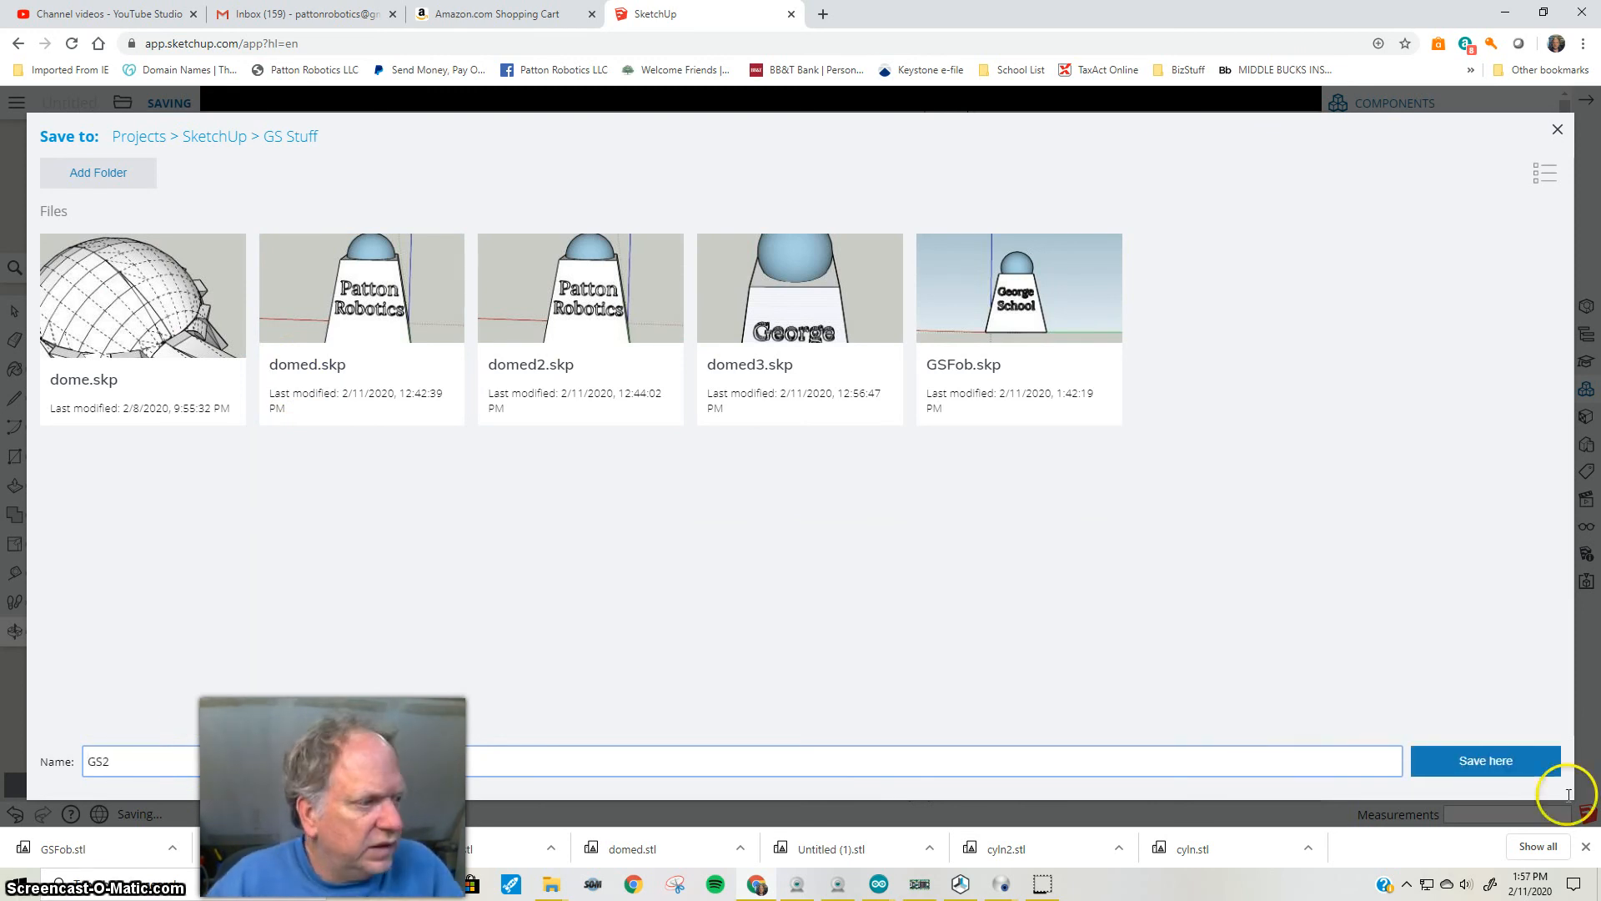
left_click(1473, 769)
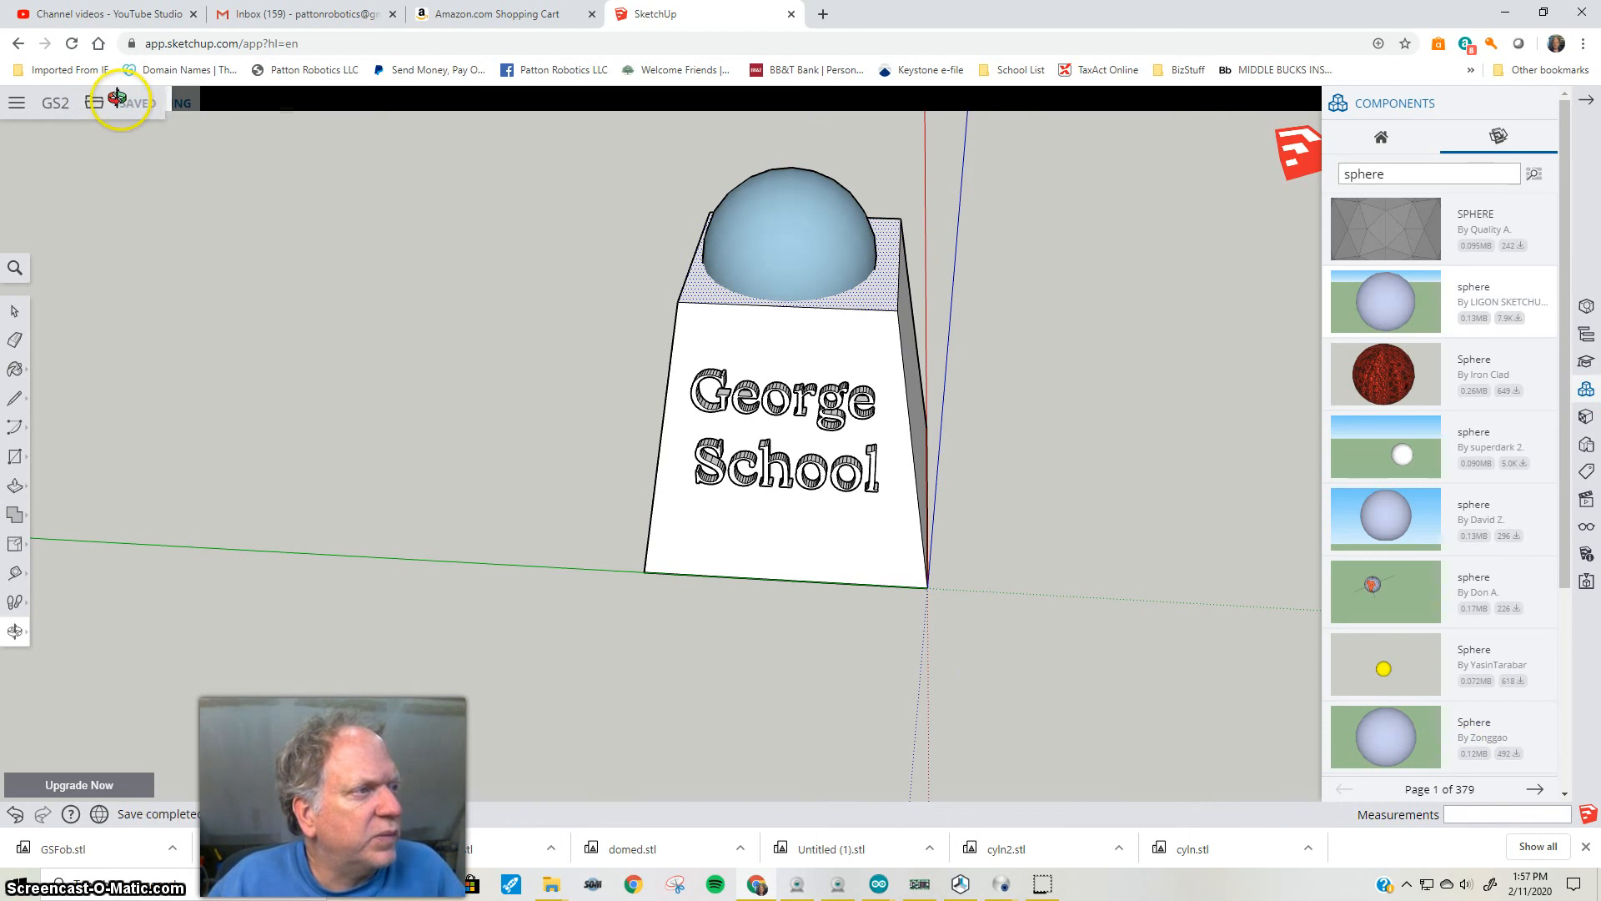
Export the saved GS2 model as an STL file
left_click(95, 101)
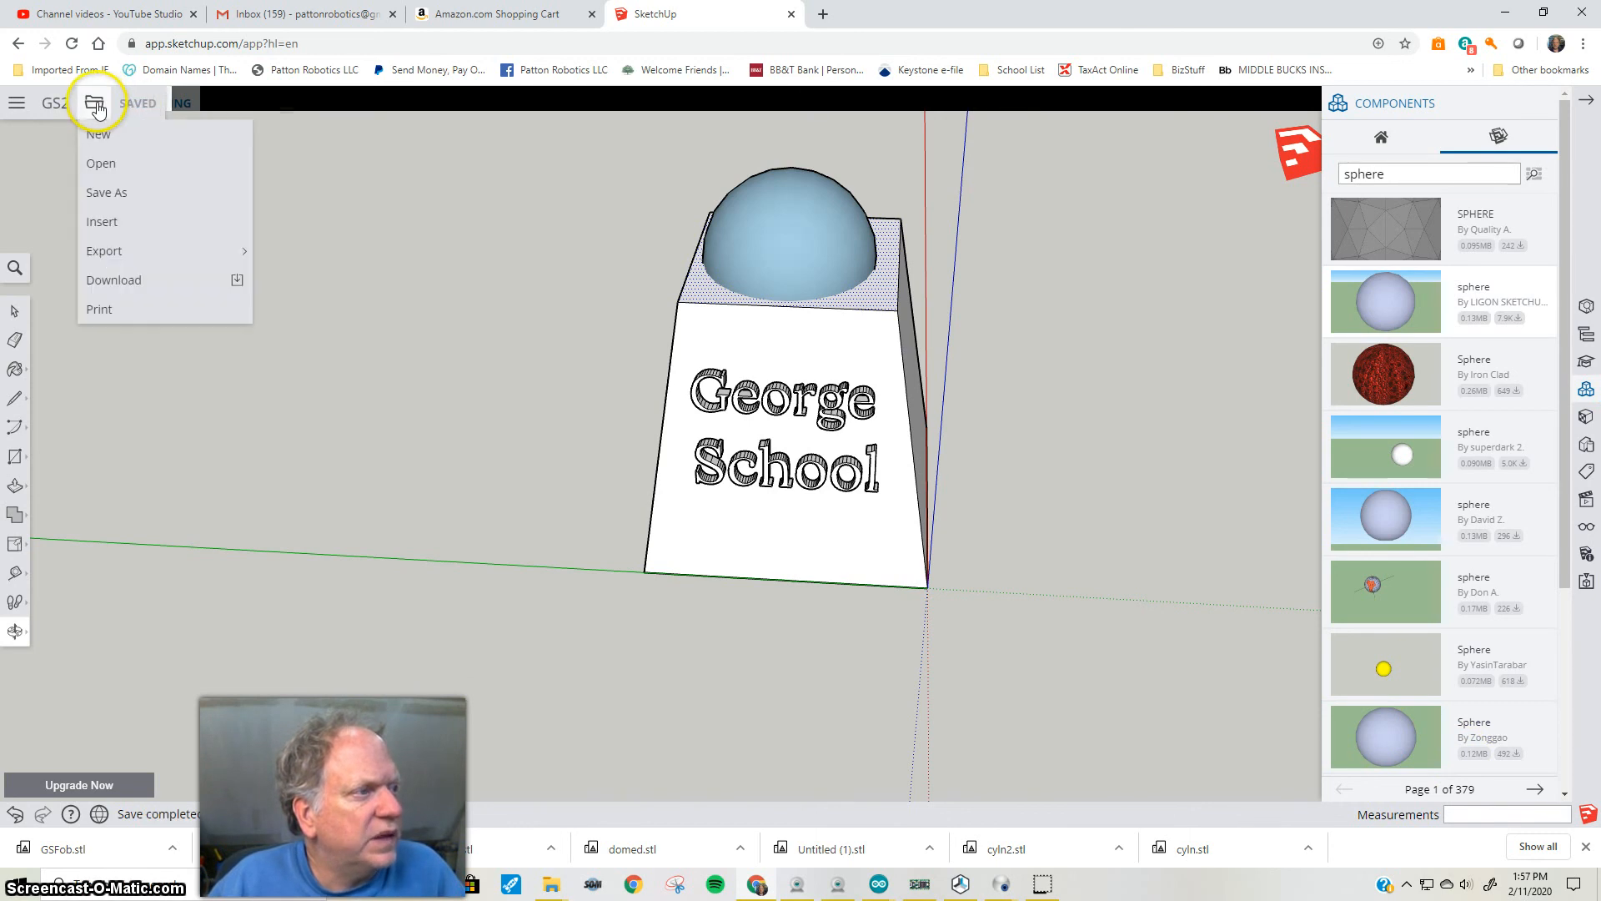
left_click(134, 247)
left_click(93, 104)
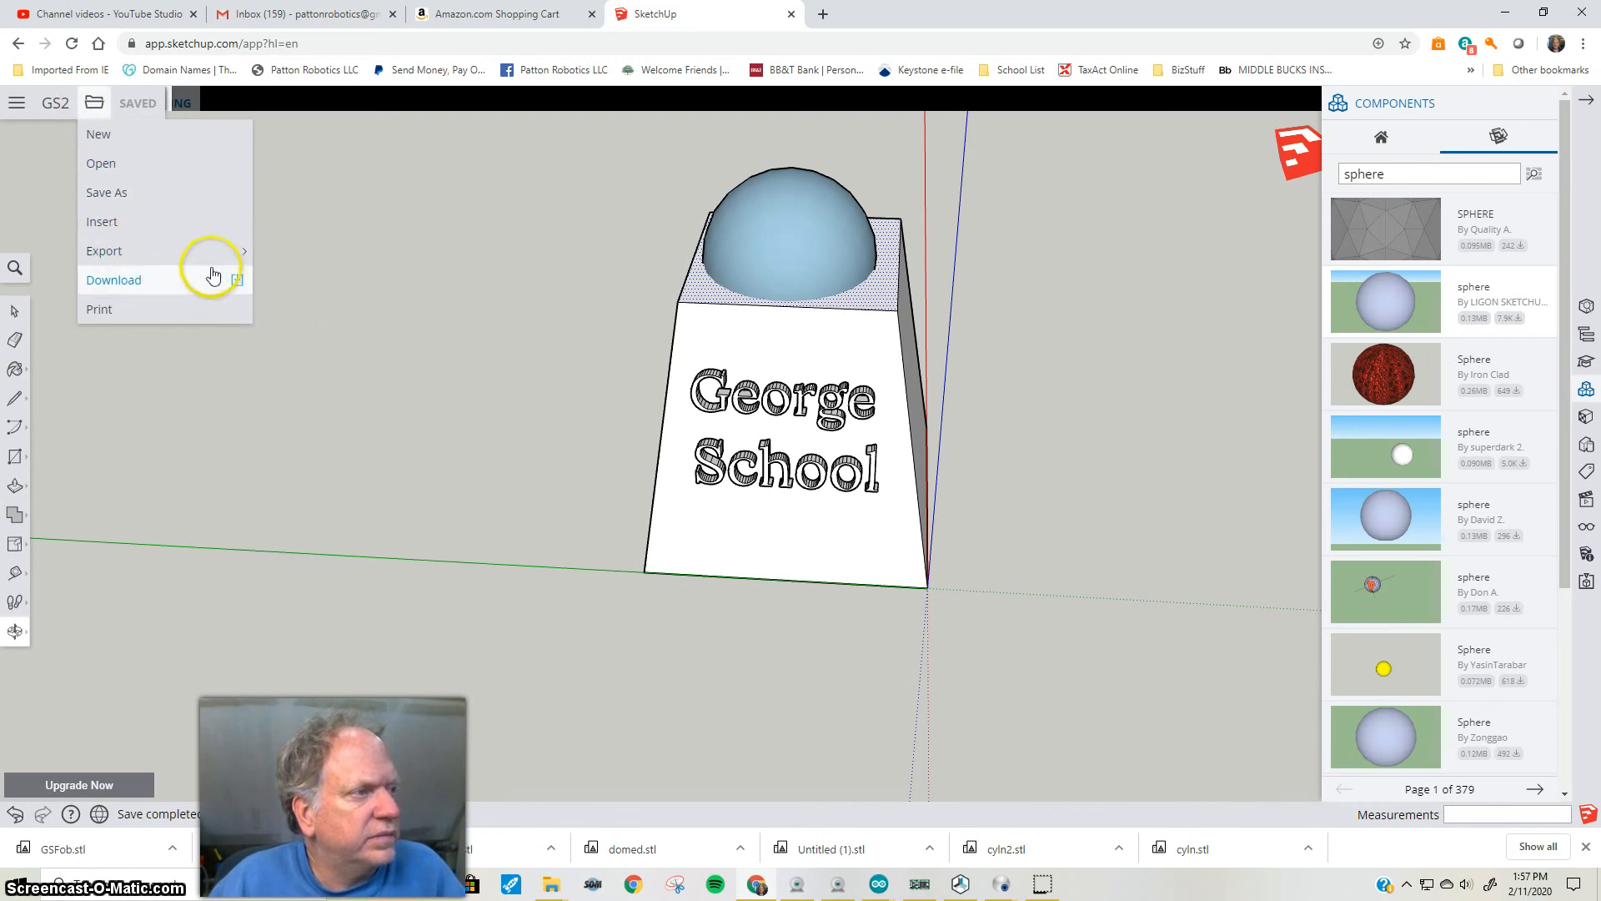
mouse_move(208, 248)
left_click(300, 304)
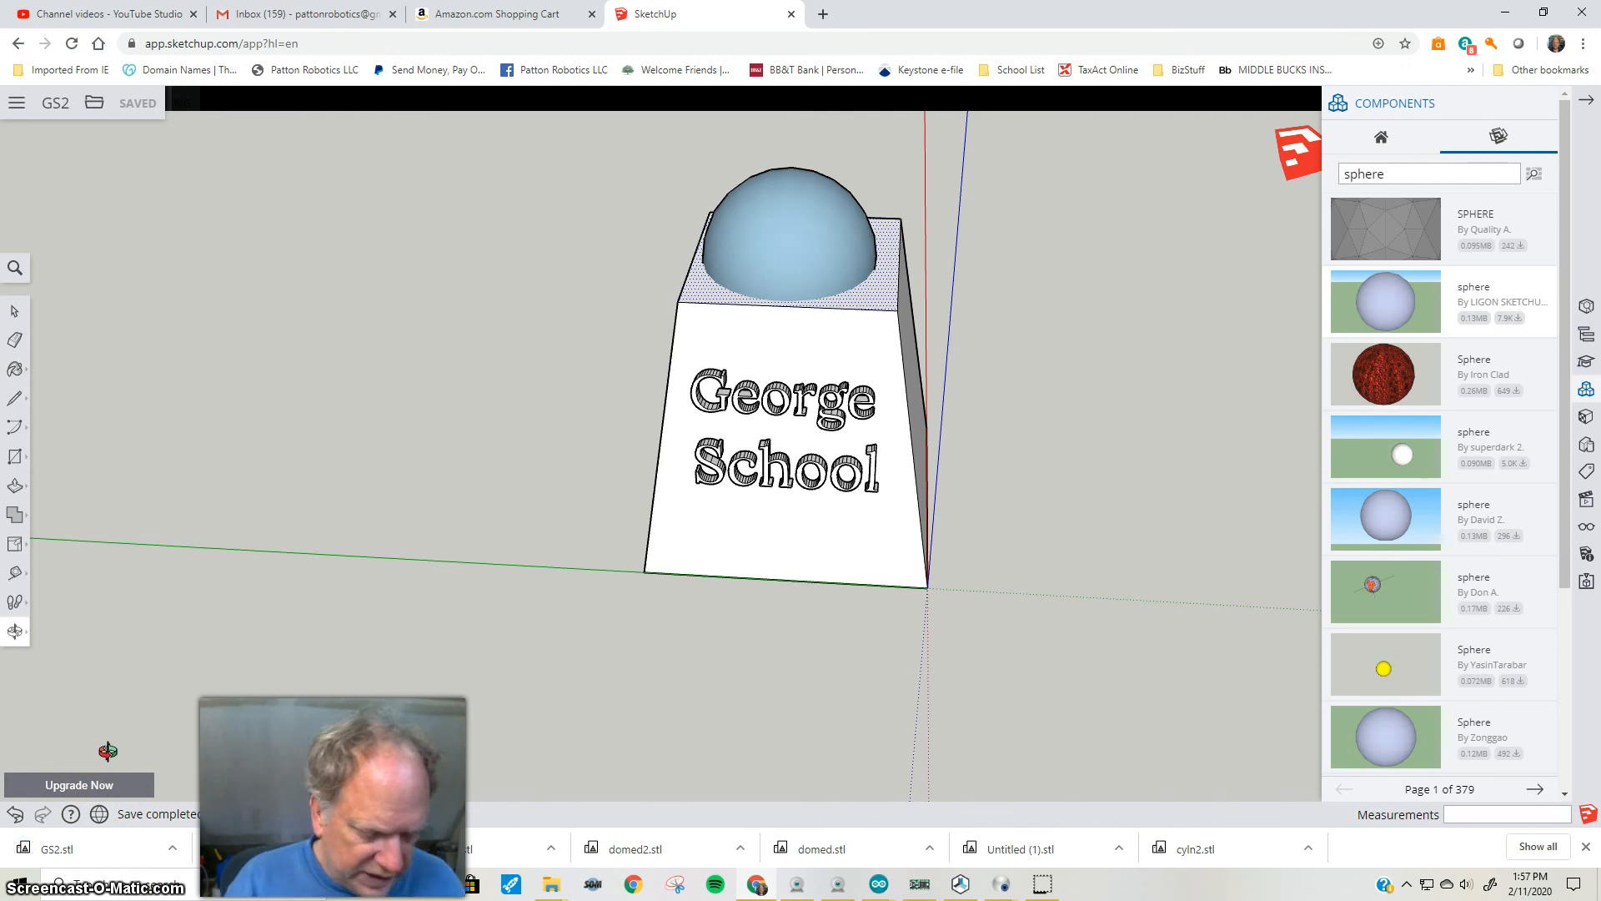
Intersect the faces of the sphere dome with the rest of the model
left_click(17, 313)
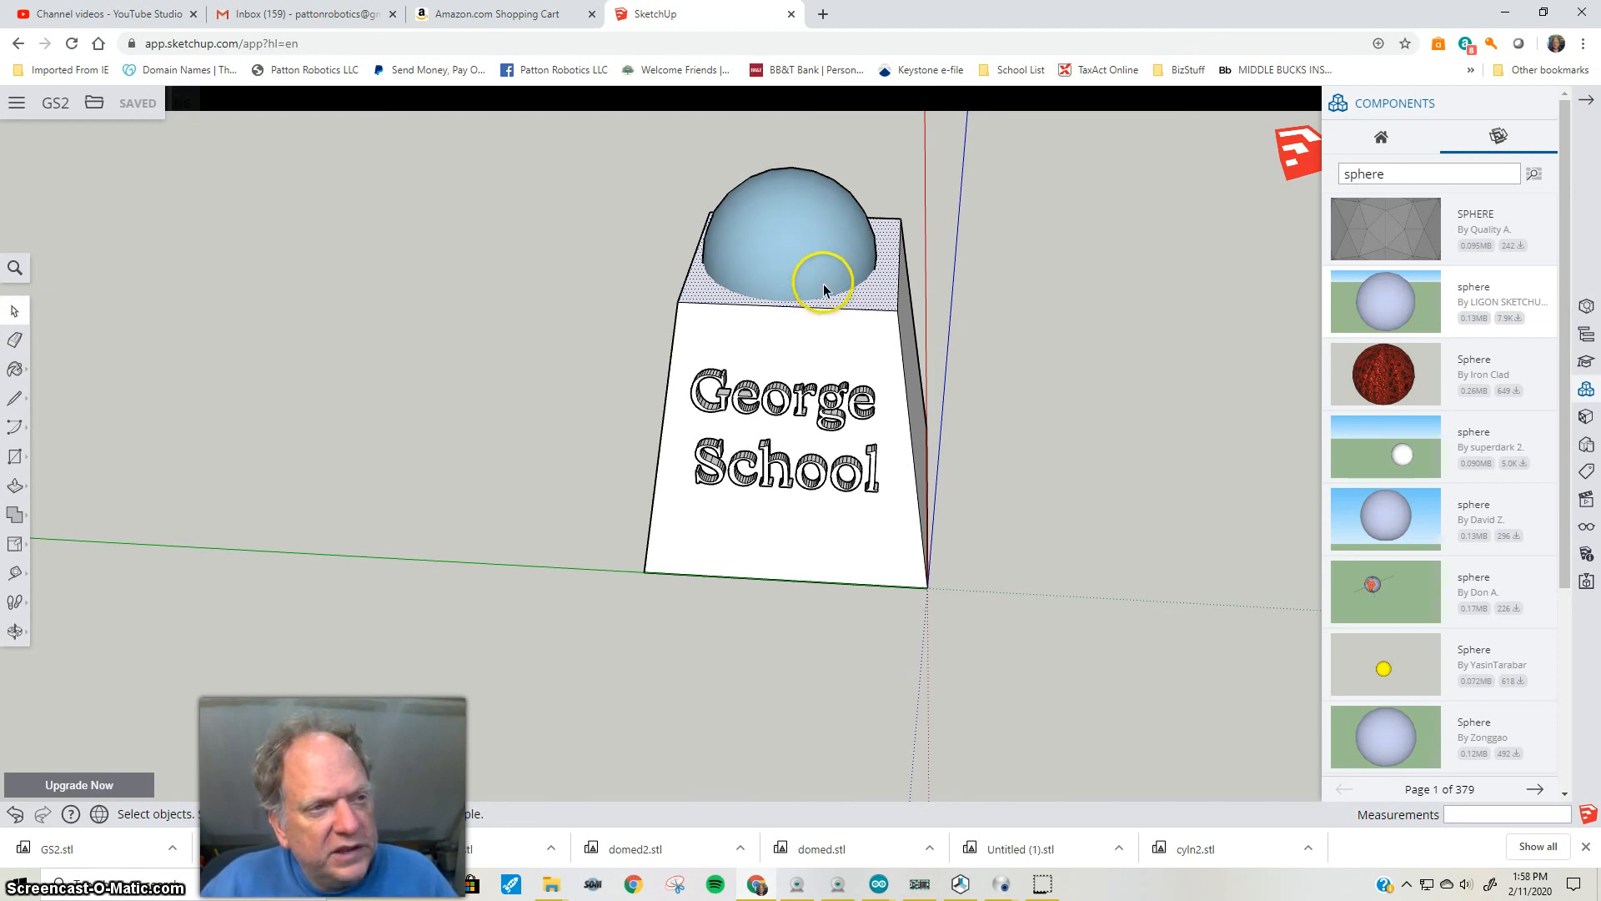
left_click(793, 211)
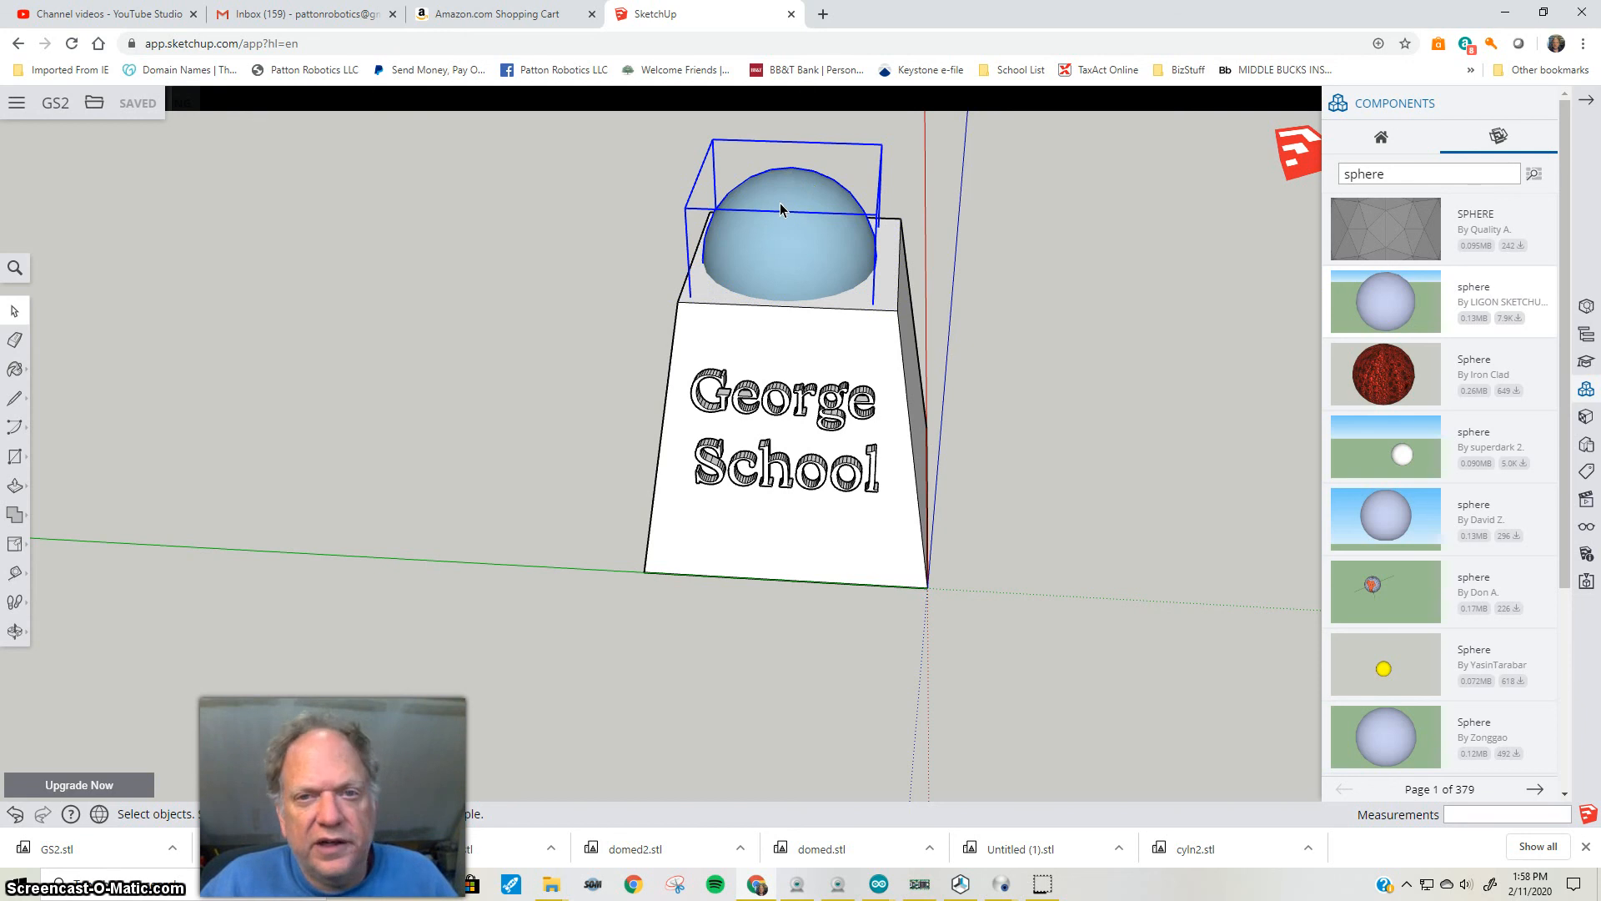
left_click(803, 240)
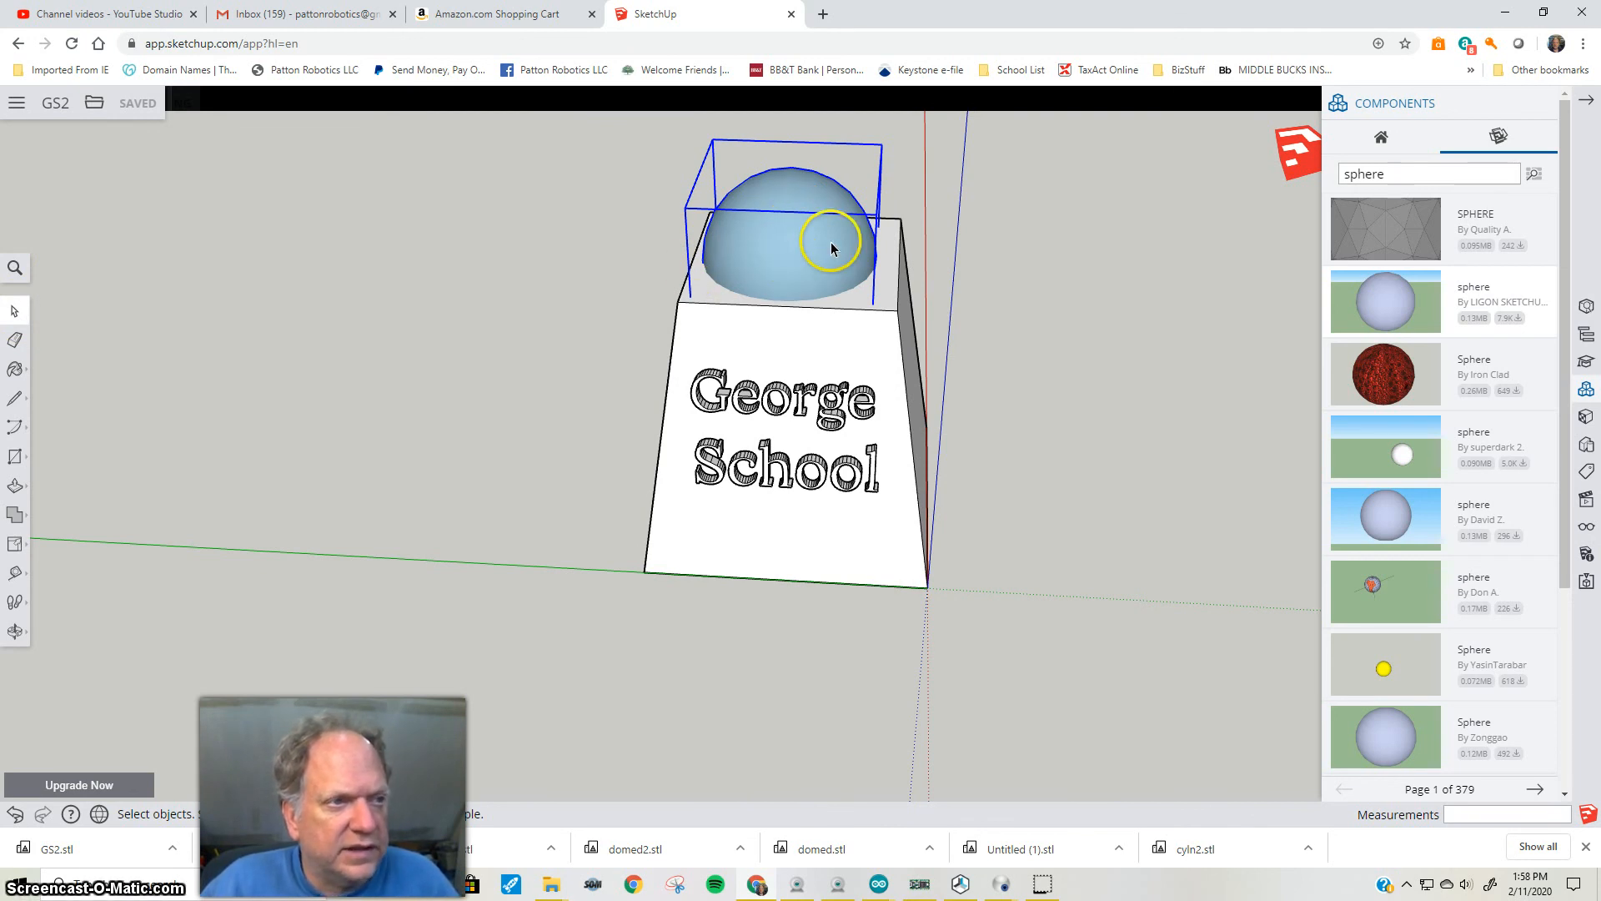
right_click(806, 247)
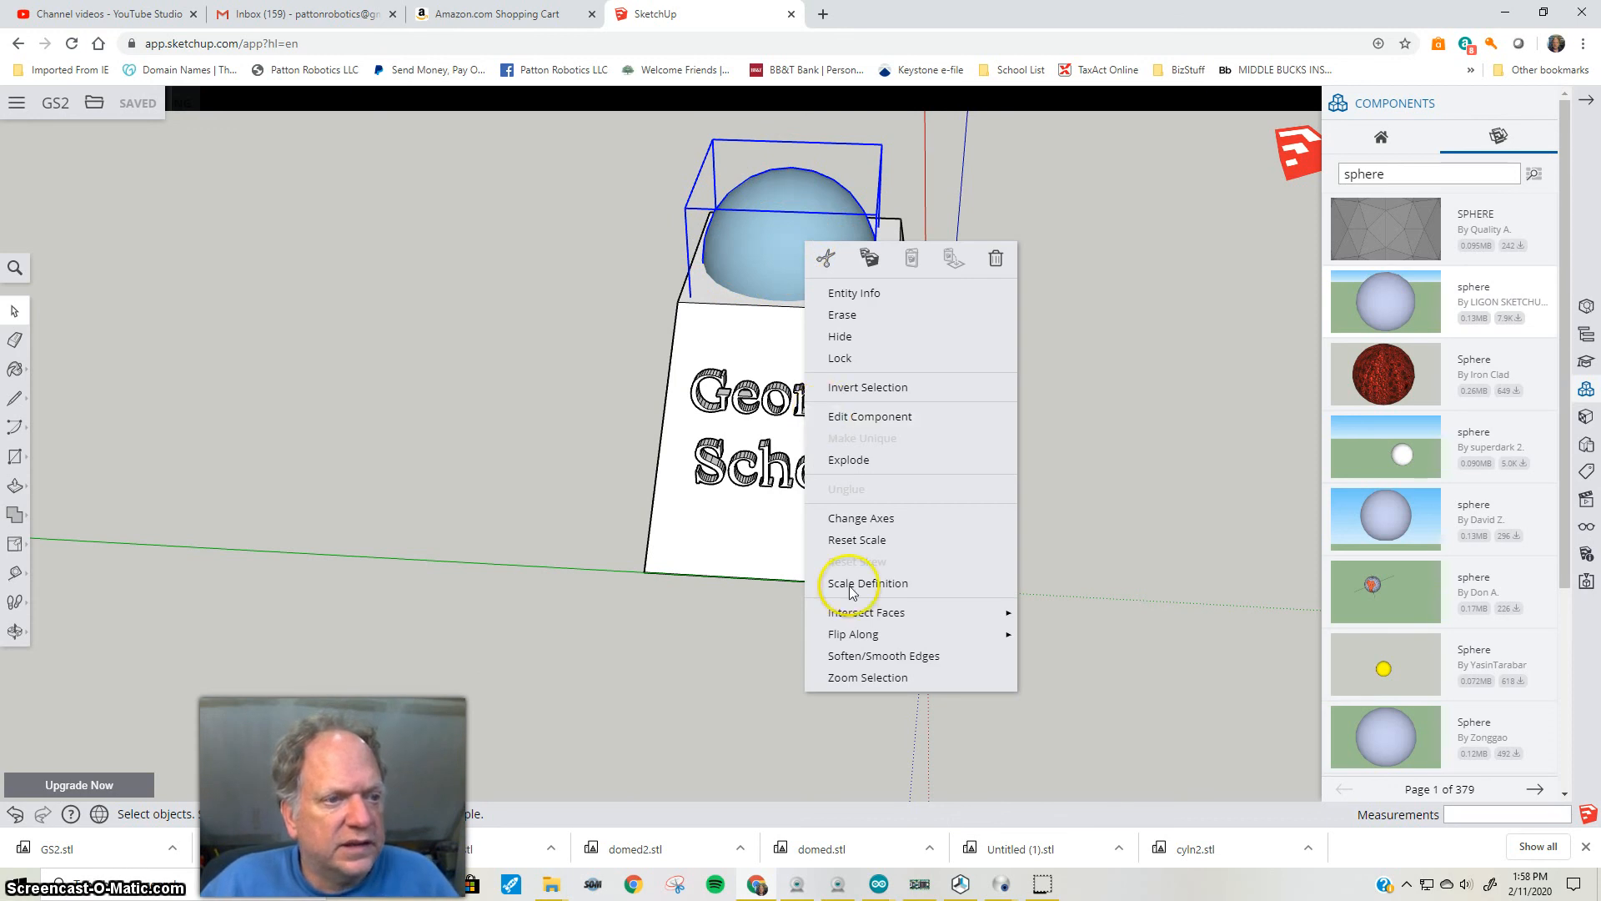
mouse_move(877, 618)
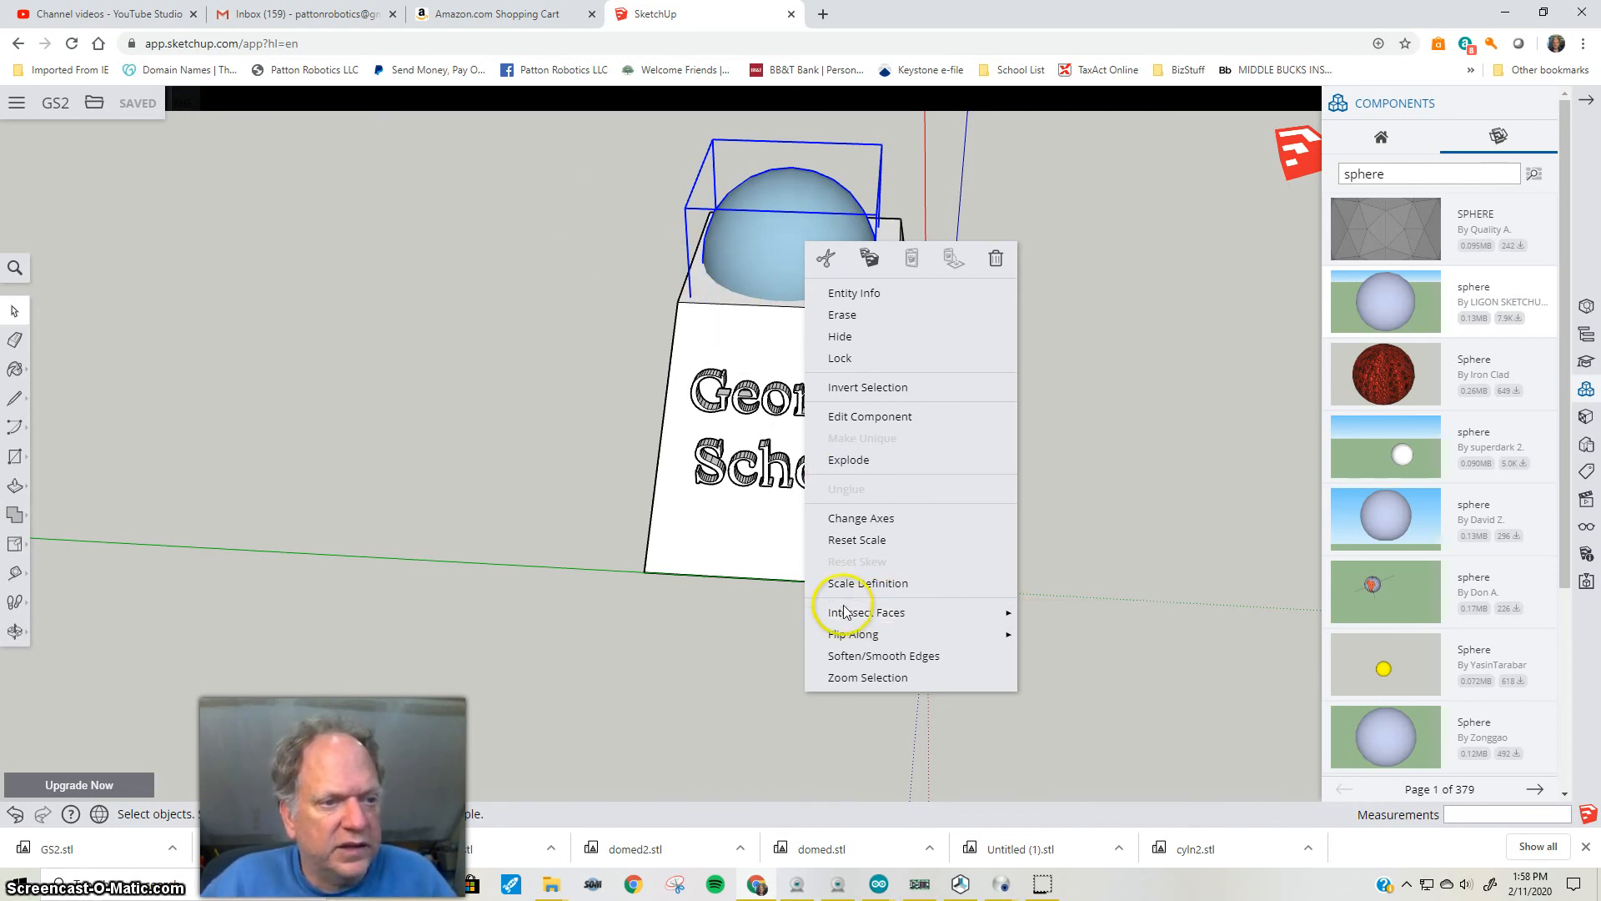
mouse_move(968, 613)
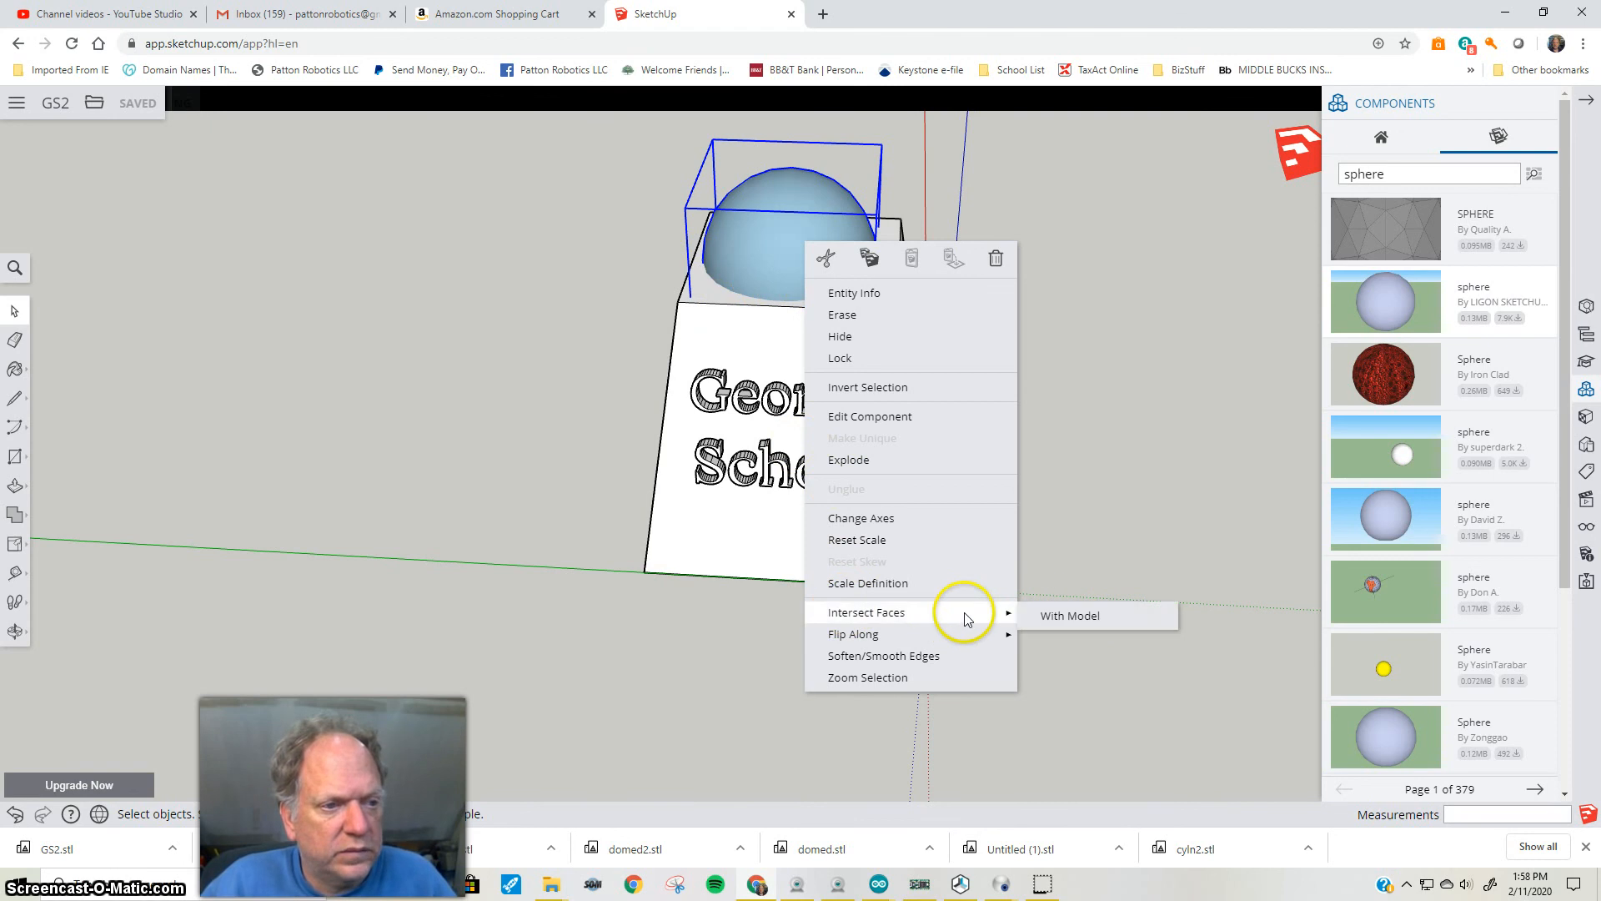
left_click(1068, 617)
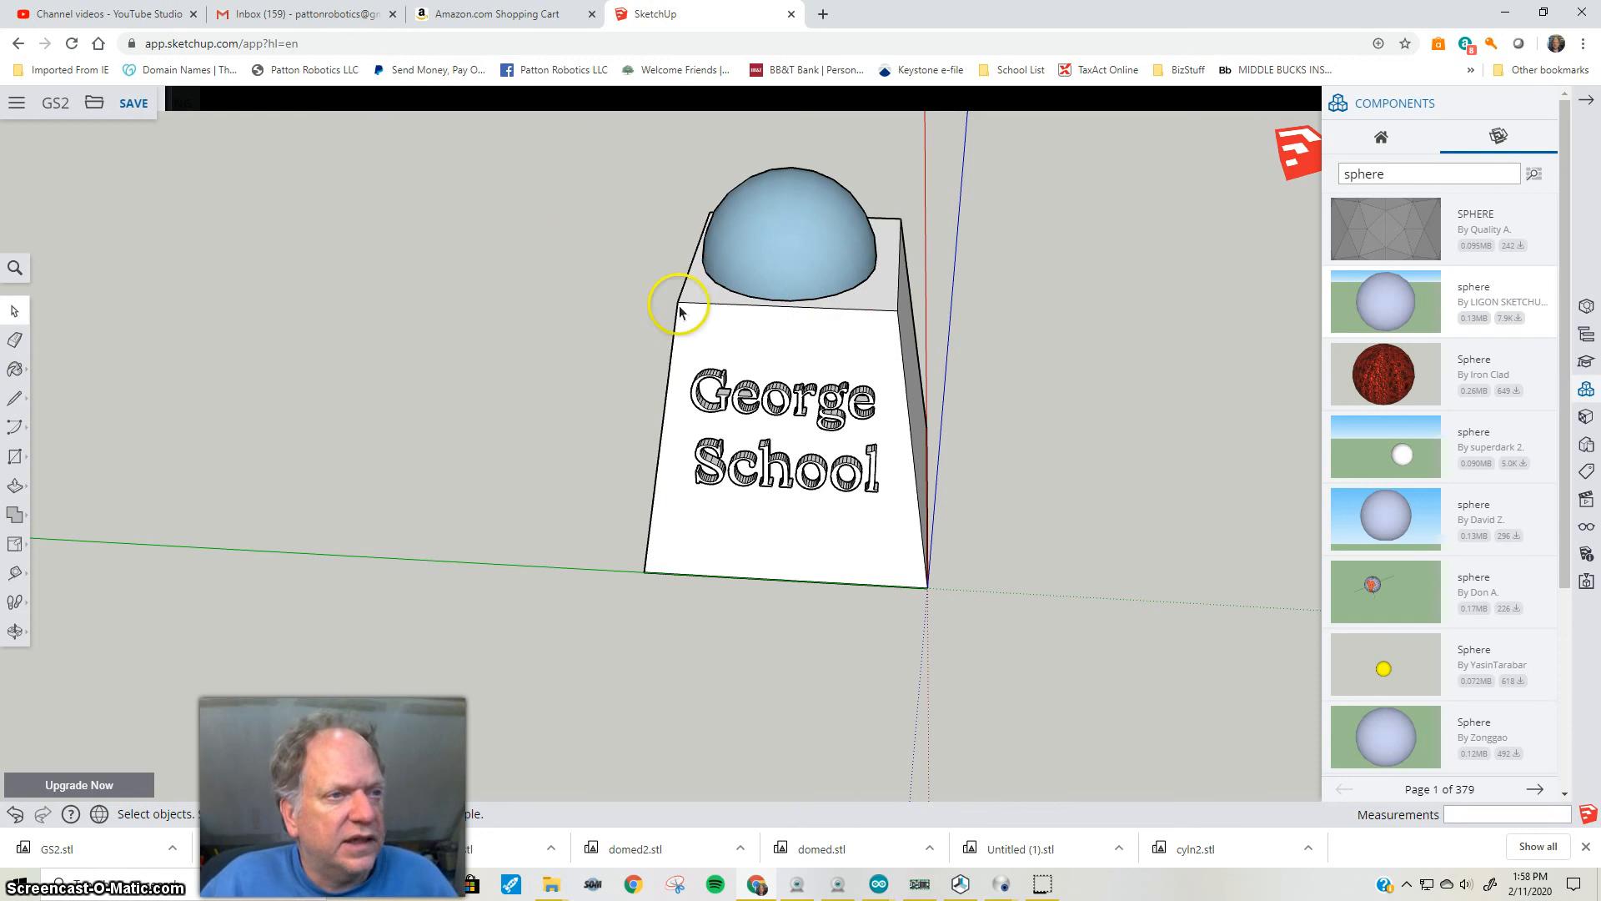
Save the intersected model under its existing name and export it again as an STL file
left_click(94, 103)
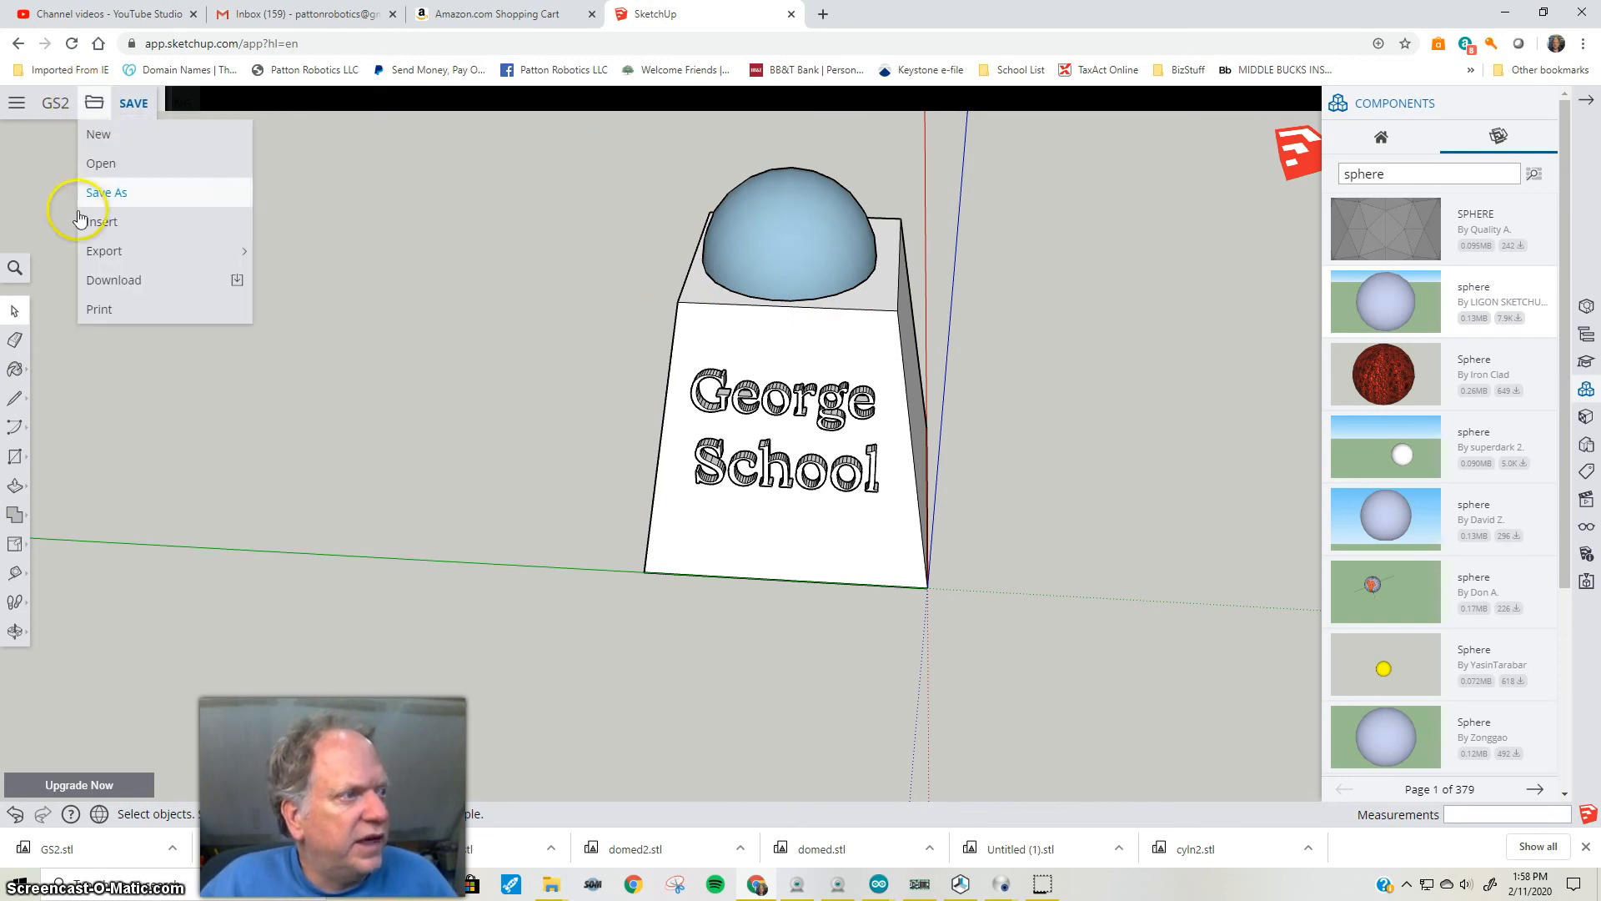
left_click(111, 106)
left_click(99, 102)
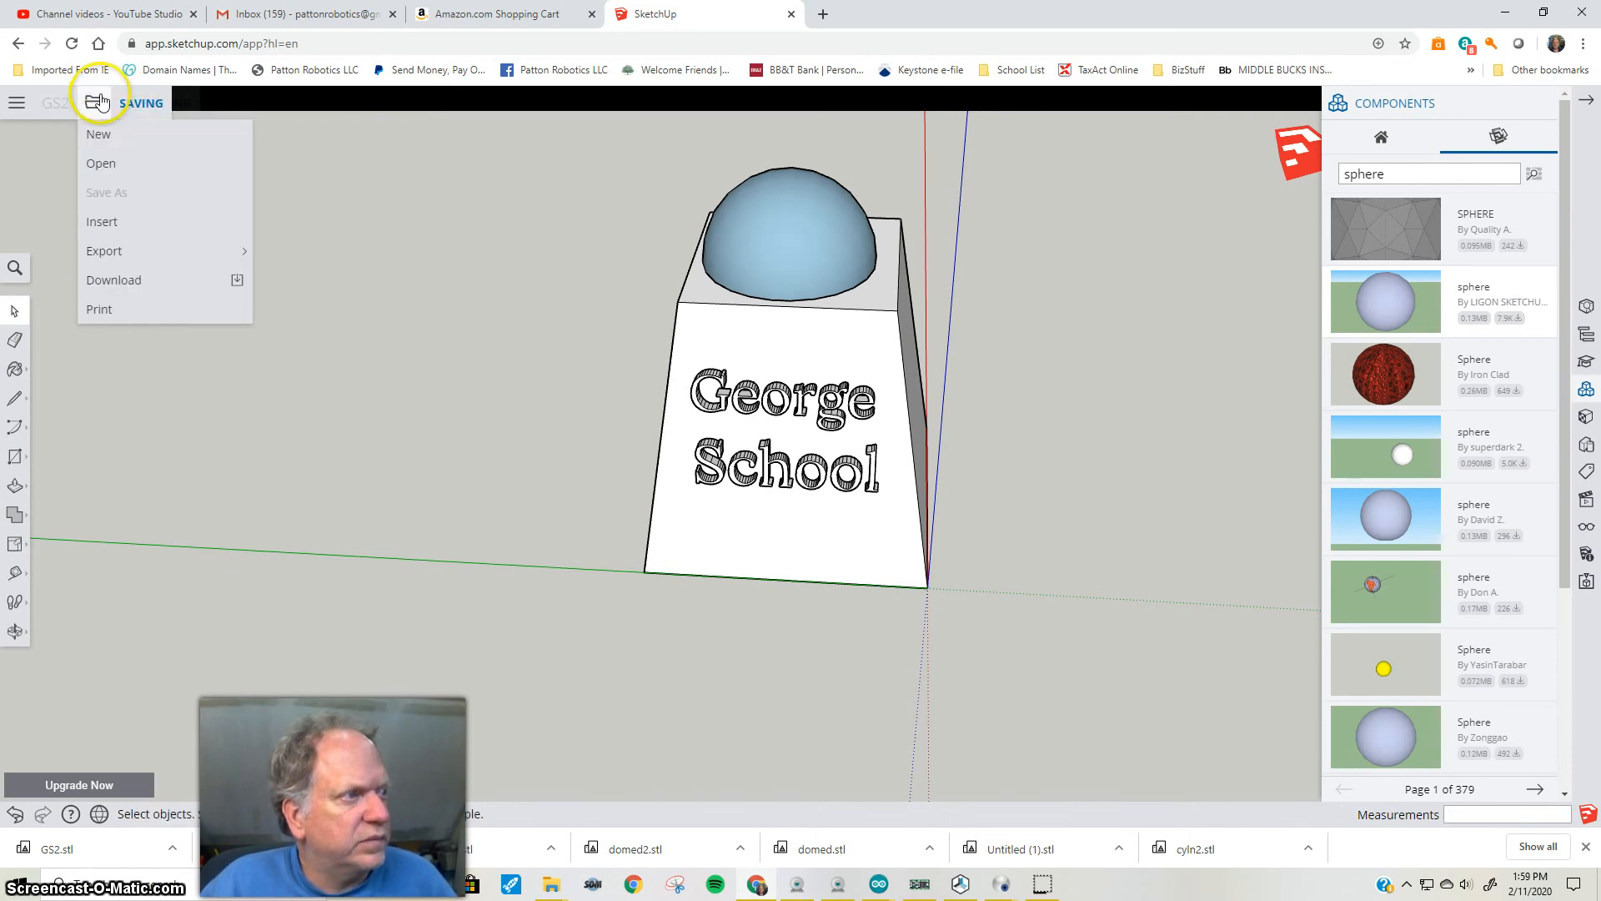
mouse_move(153, 249)
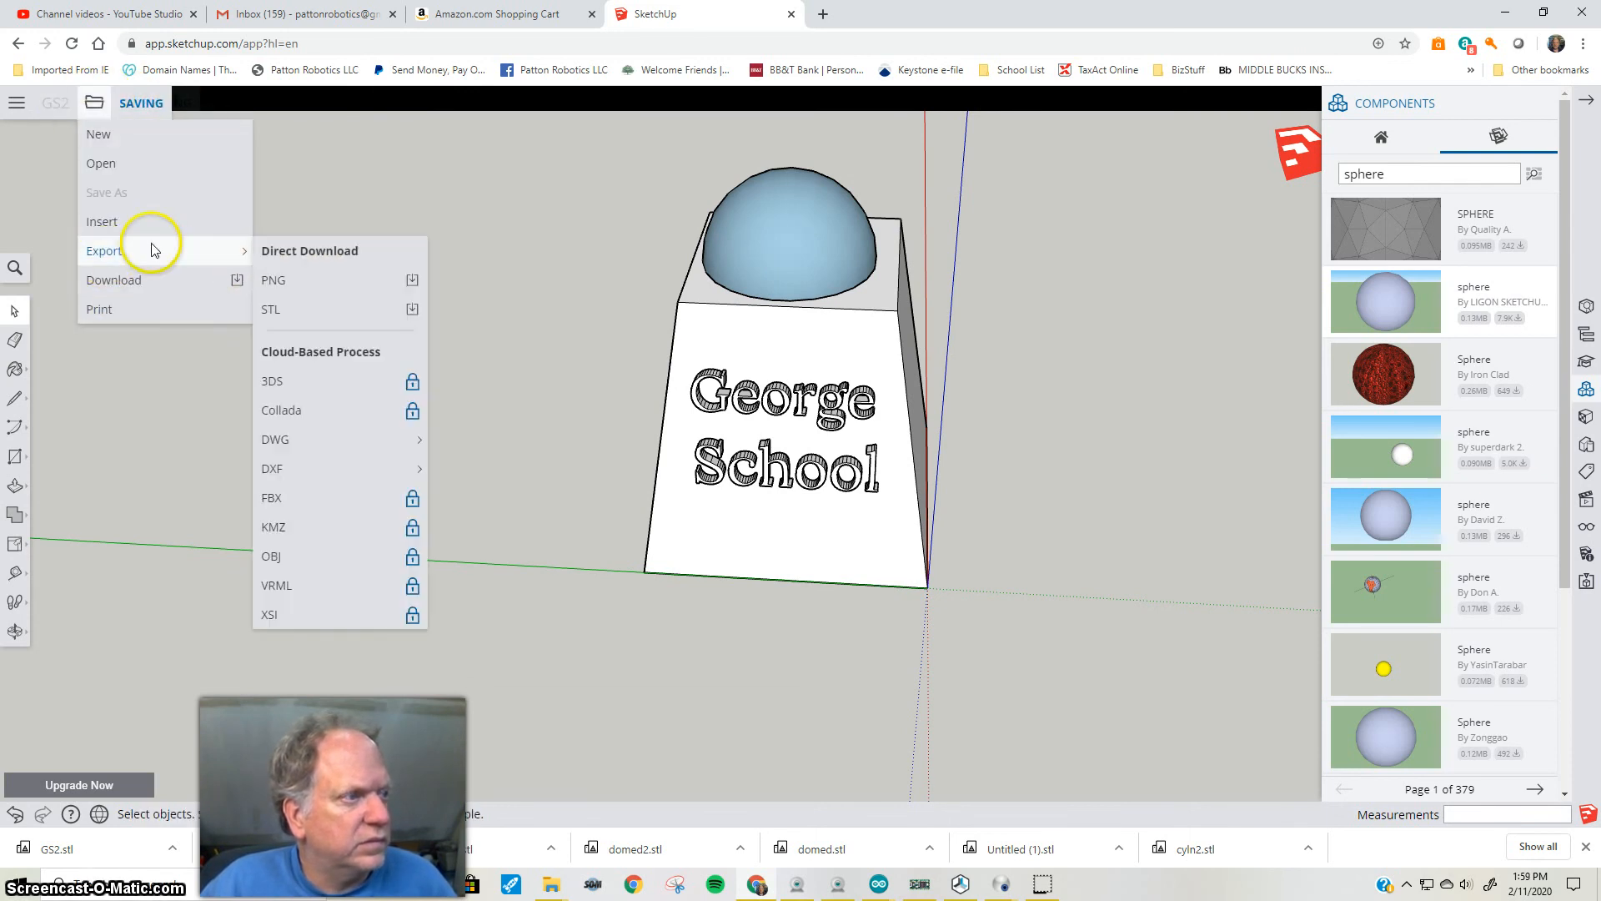
left_click(311, 309)
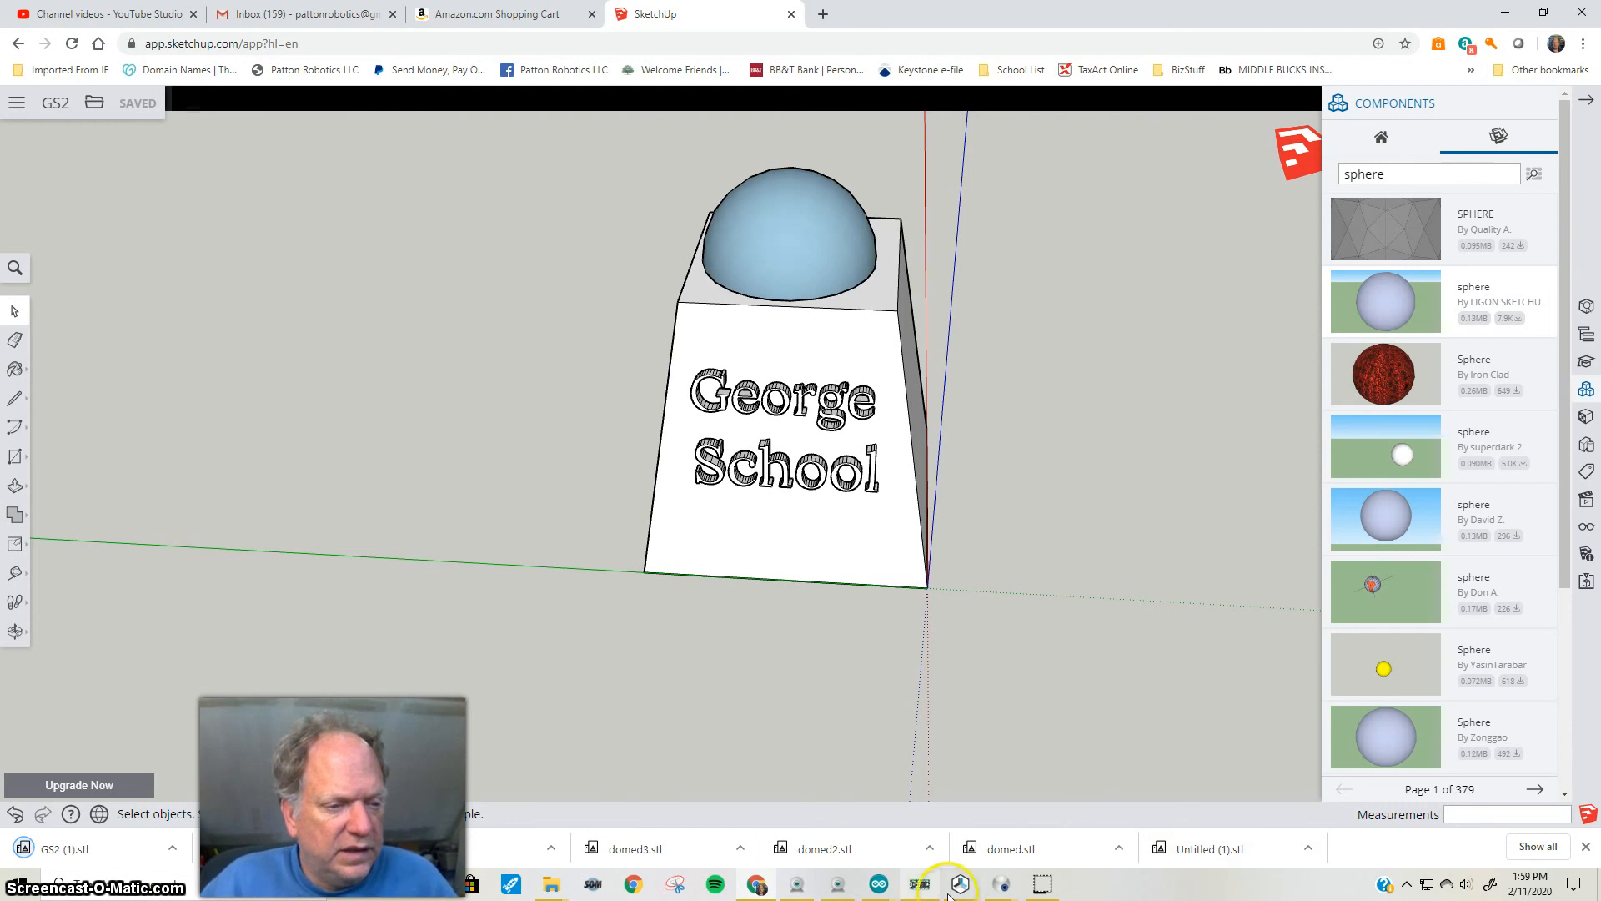
Switch to Repetier-Host and load the newest export, GS2 (1), from the Downloads folder
left_click(967, 891)
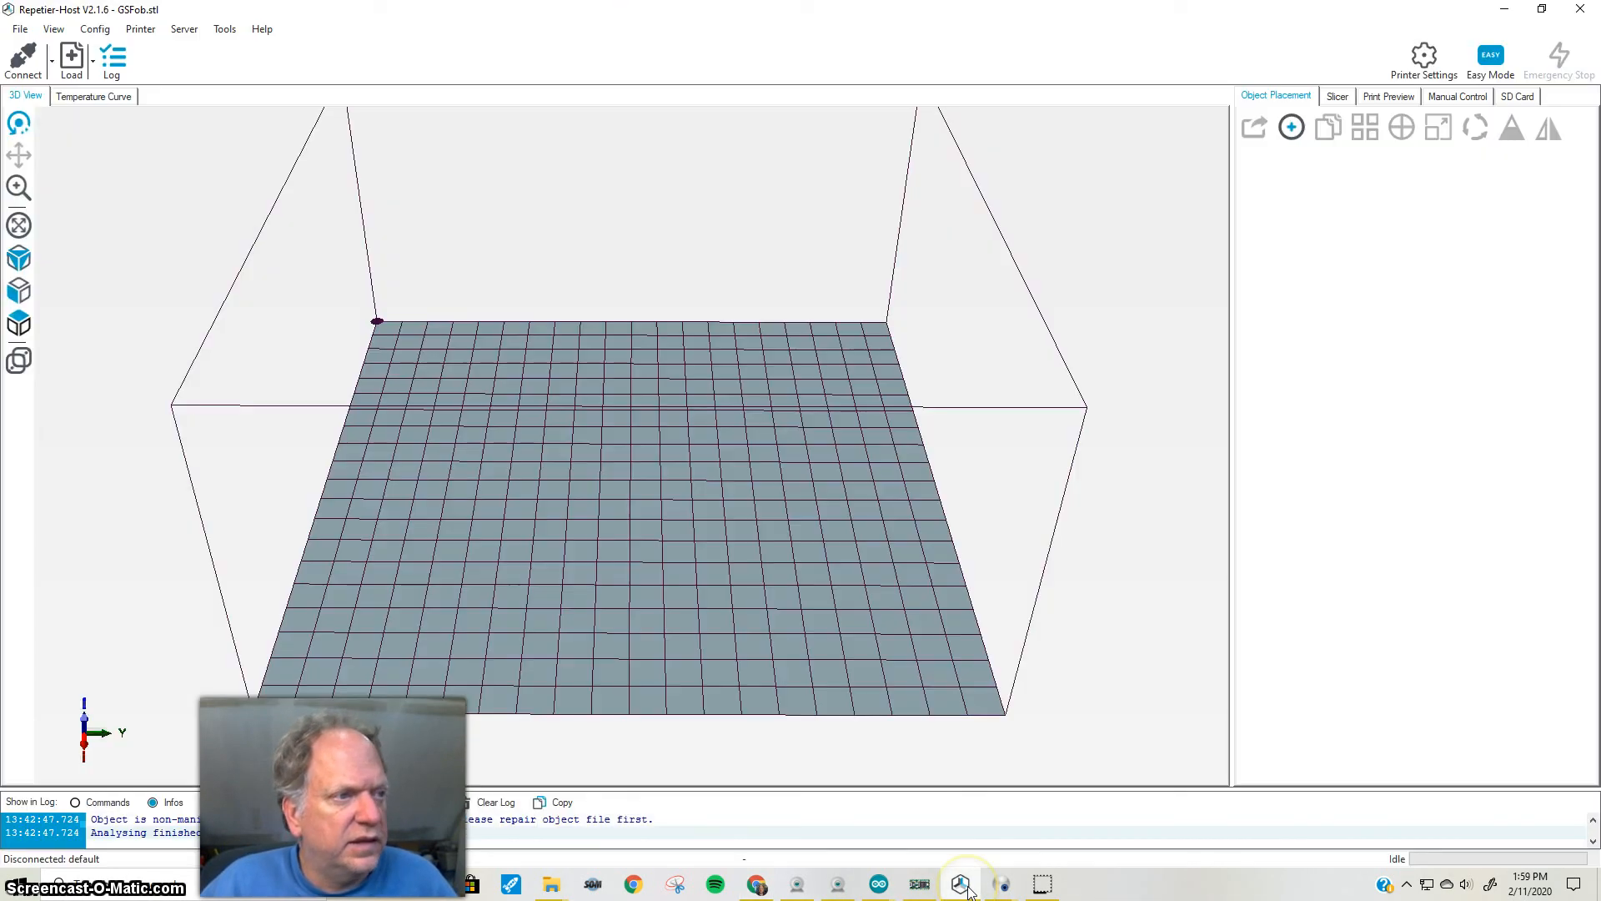
left_click(73, 56)
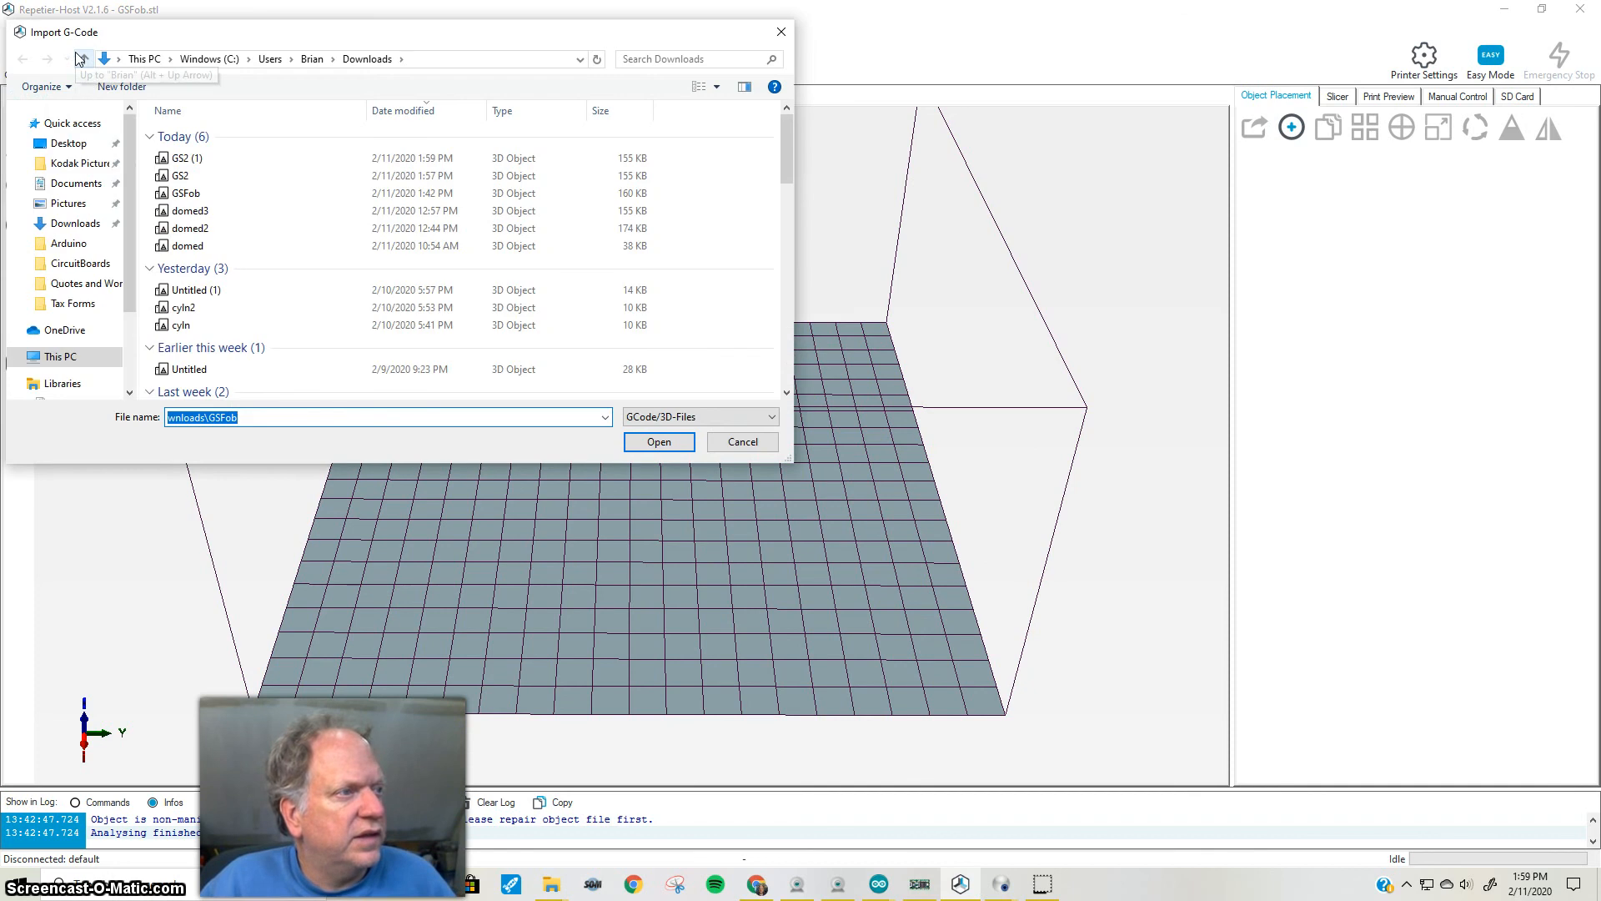
left_click(164, 158)
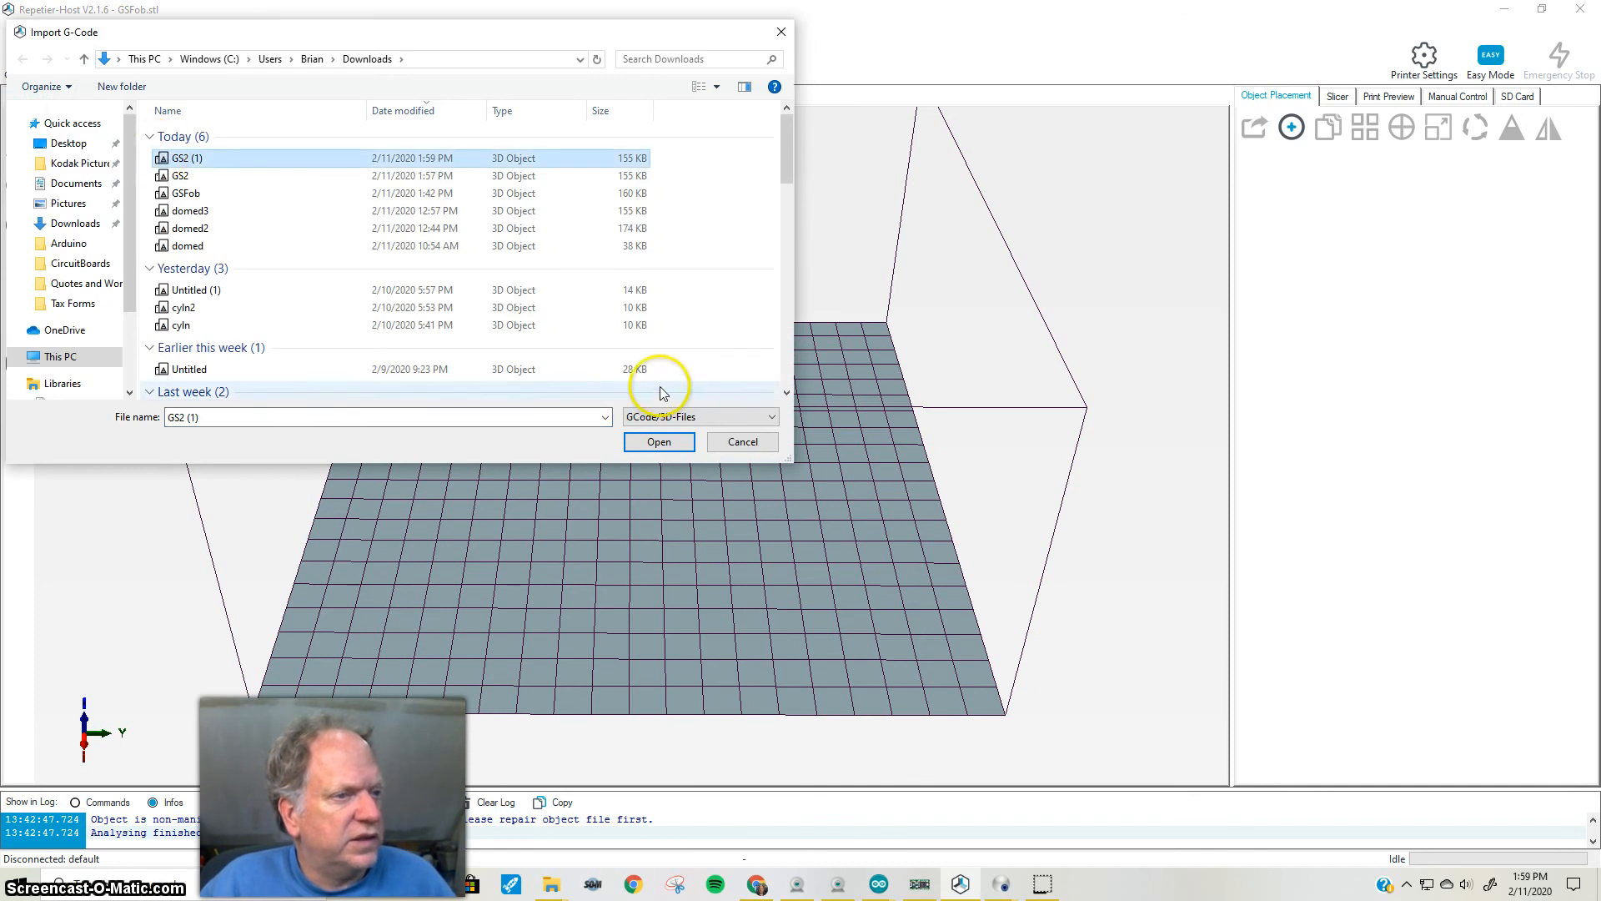
left_click(656, 444)
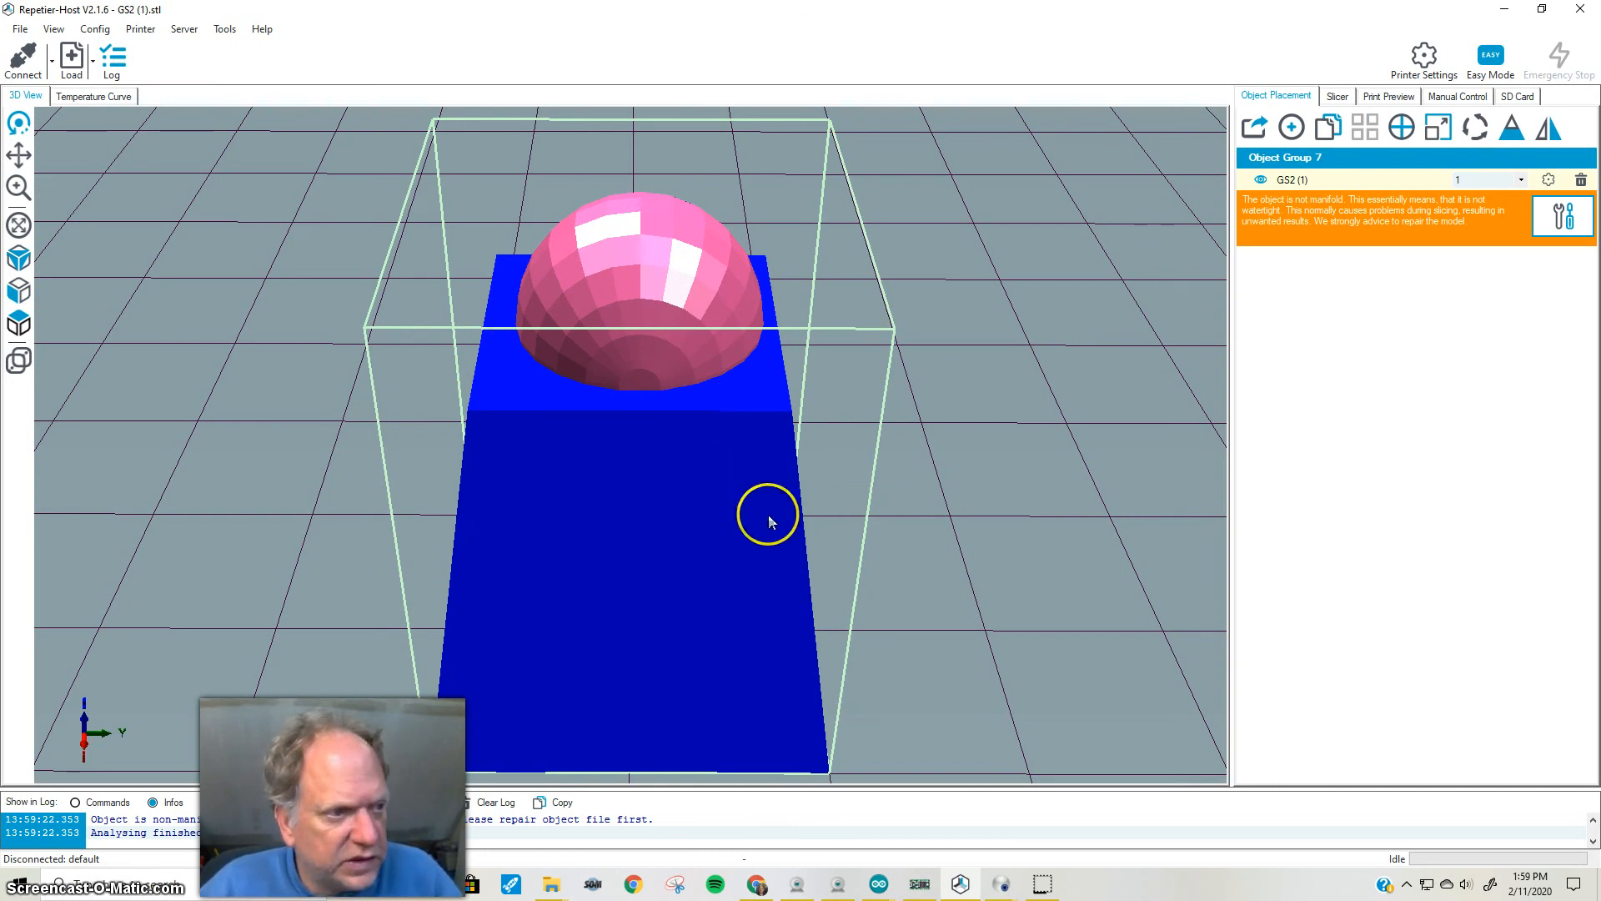
Repair the non-manifold GS2 (1) object and slice it with Slic3r Prusa Edition
left_click_drag(765, 515, 636, 299)
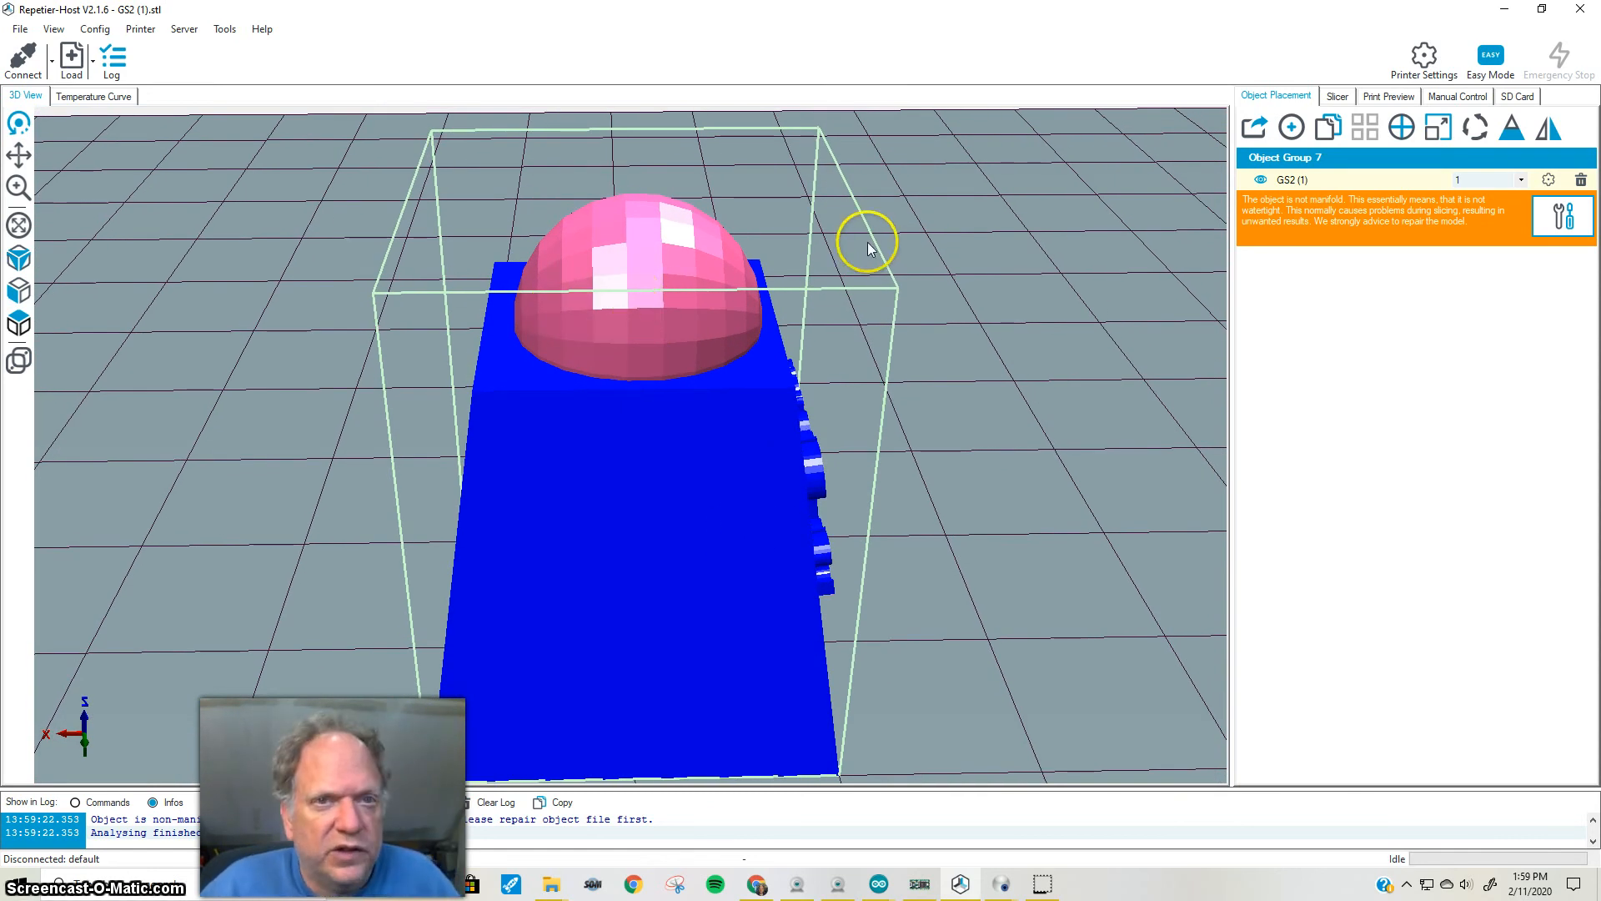
left_click(1575, 227)
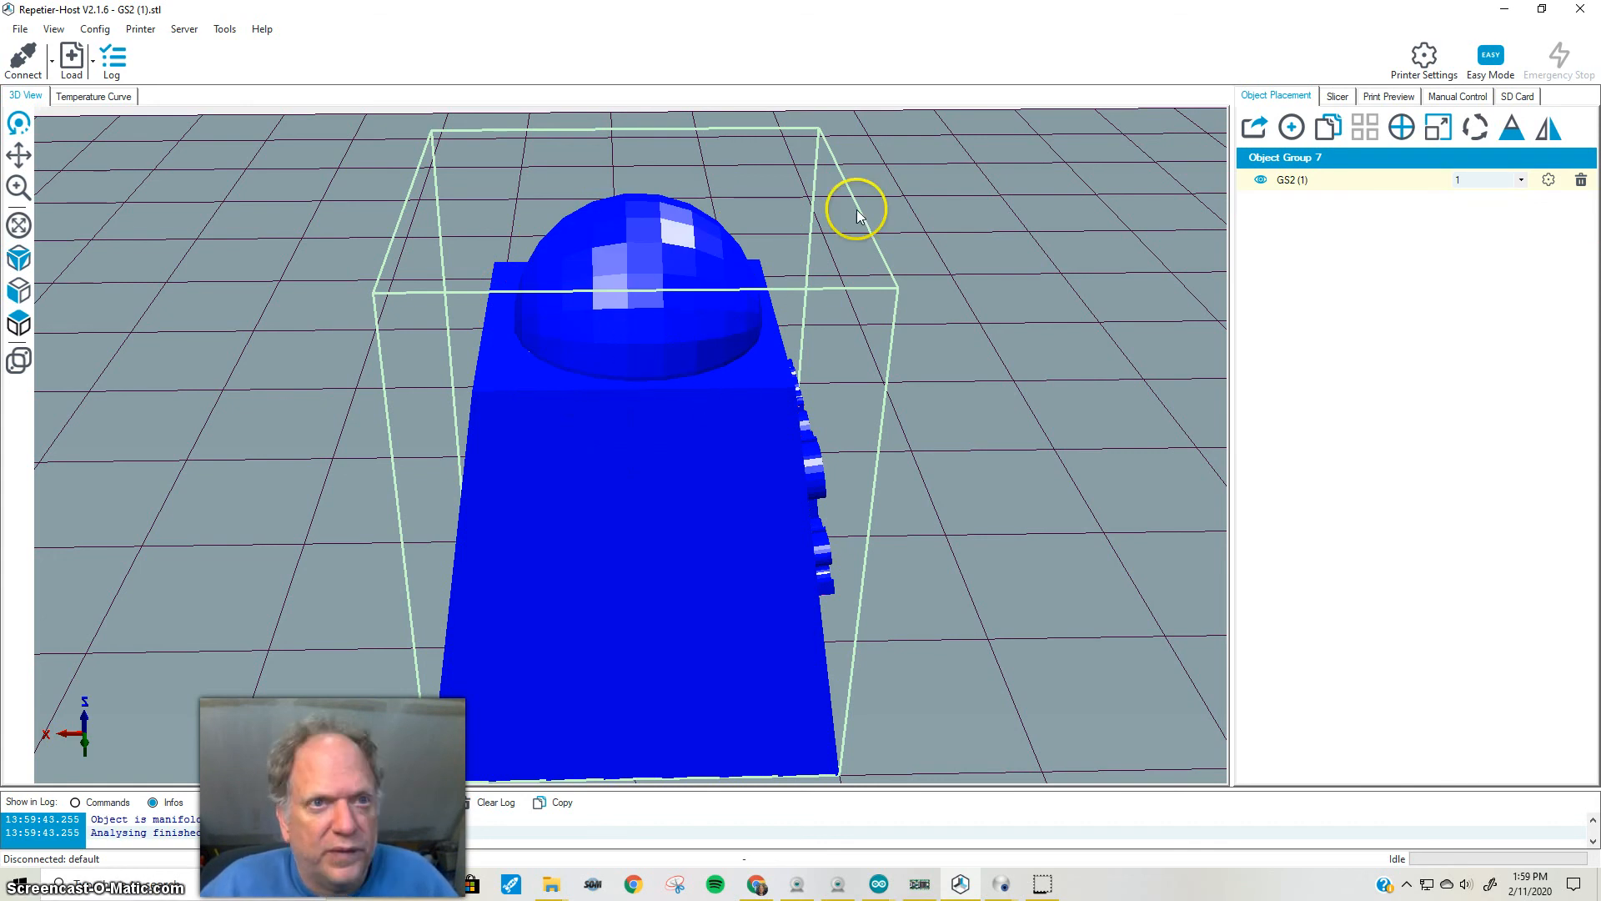
left_click(1338, 96)
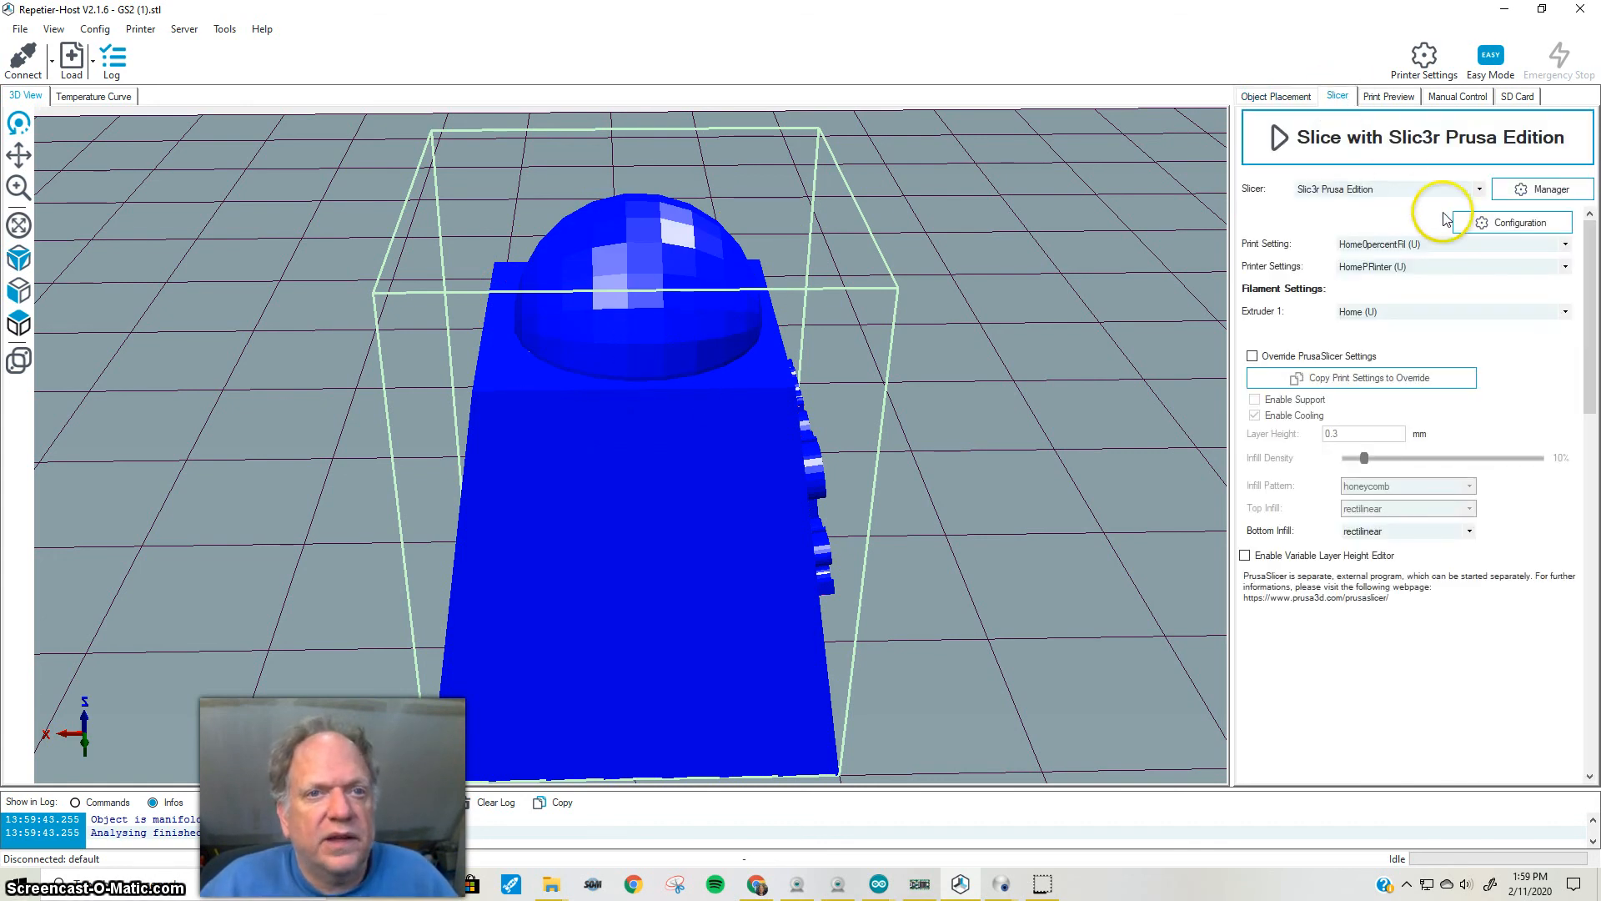
left_click(1371, 159)
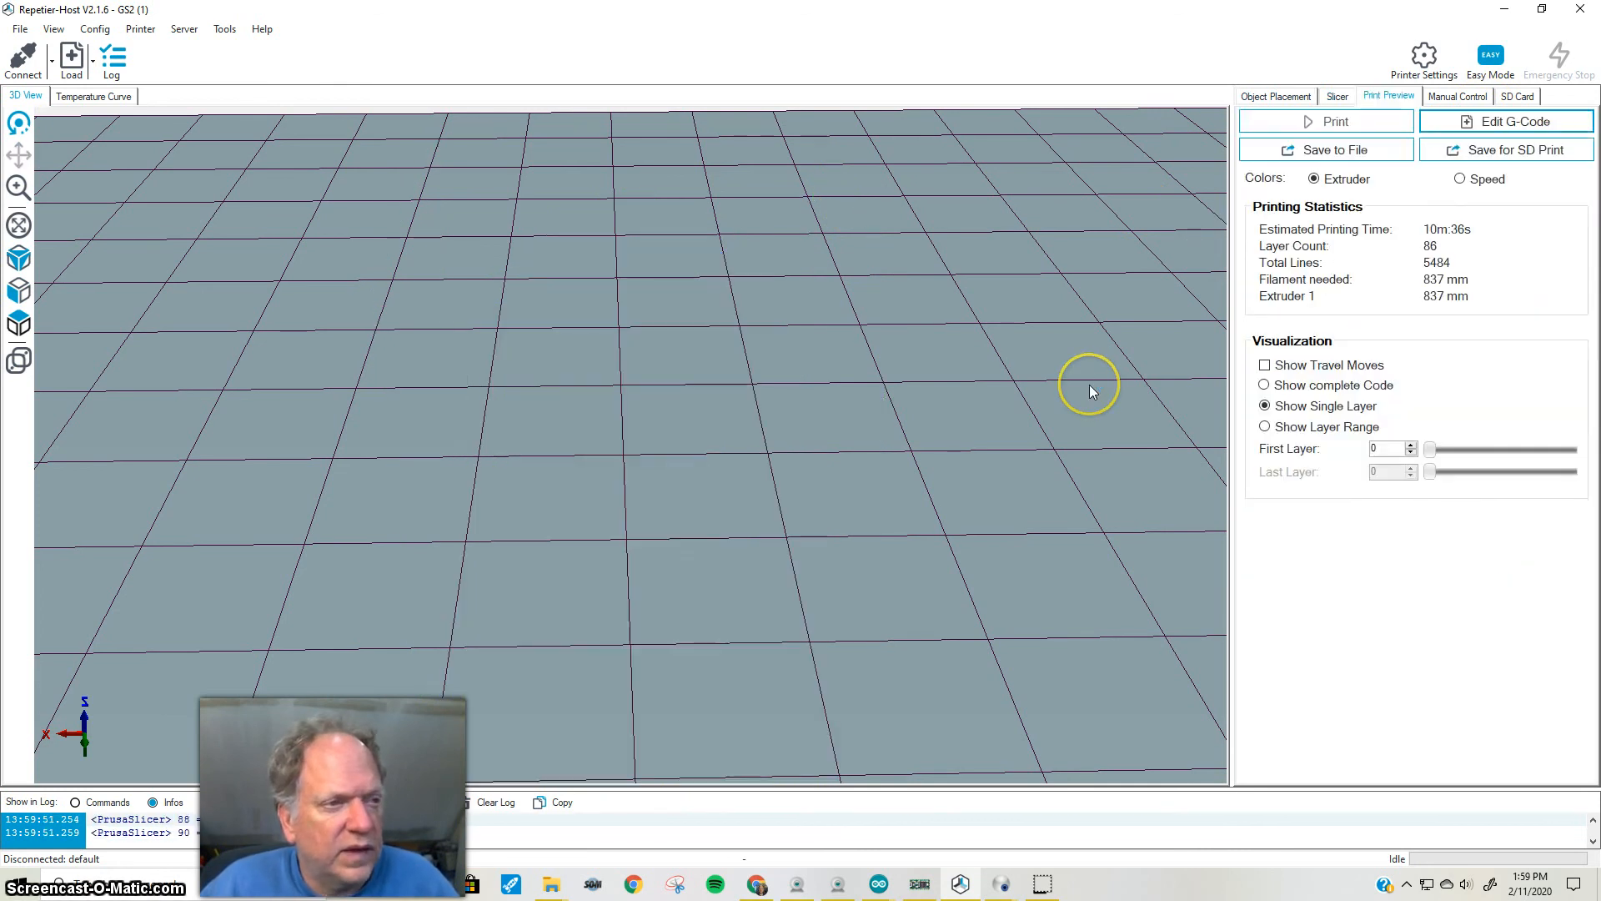
Inspect the sliced print from several angles with the complete code shown and layer by layer up to layer 86
left_click(1265, 386)
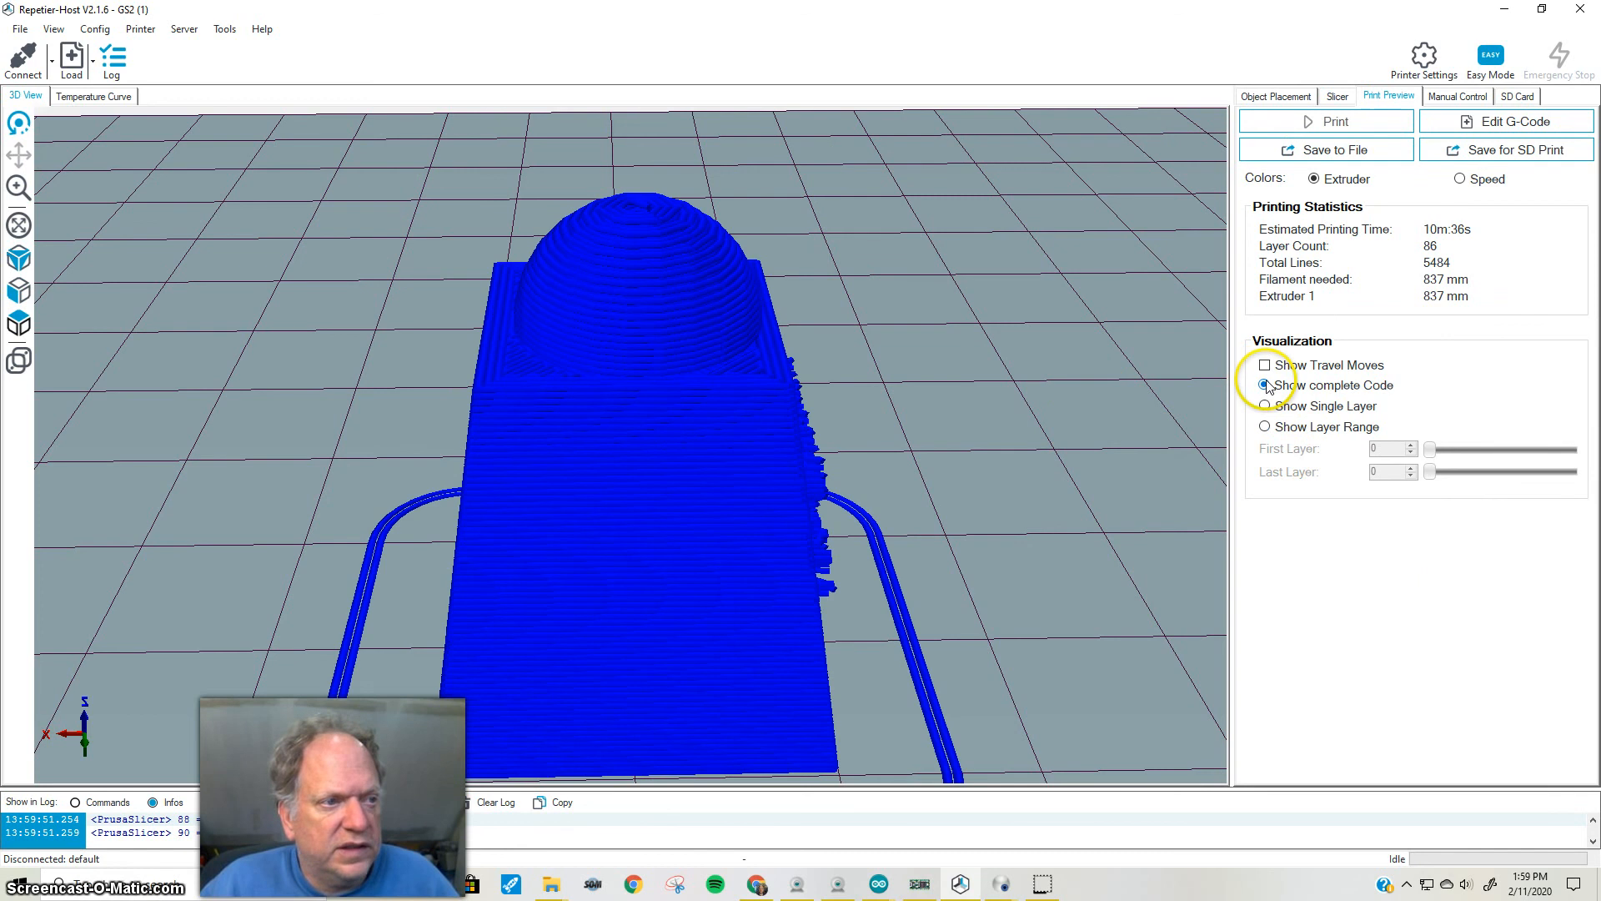
scroll(839, 598, "down", 10)
scroll(827, 539, "up", 8)
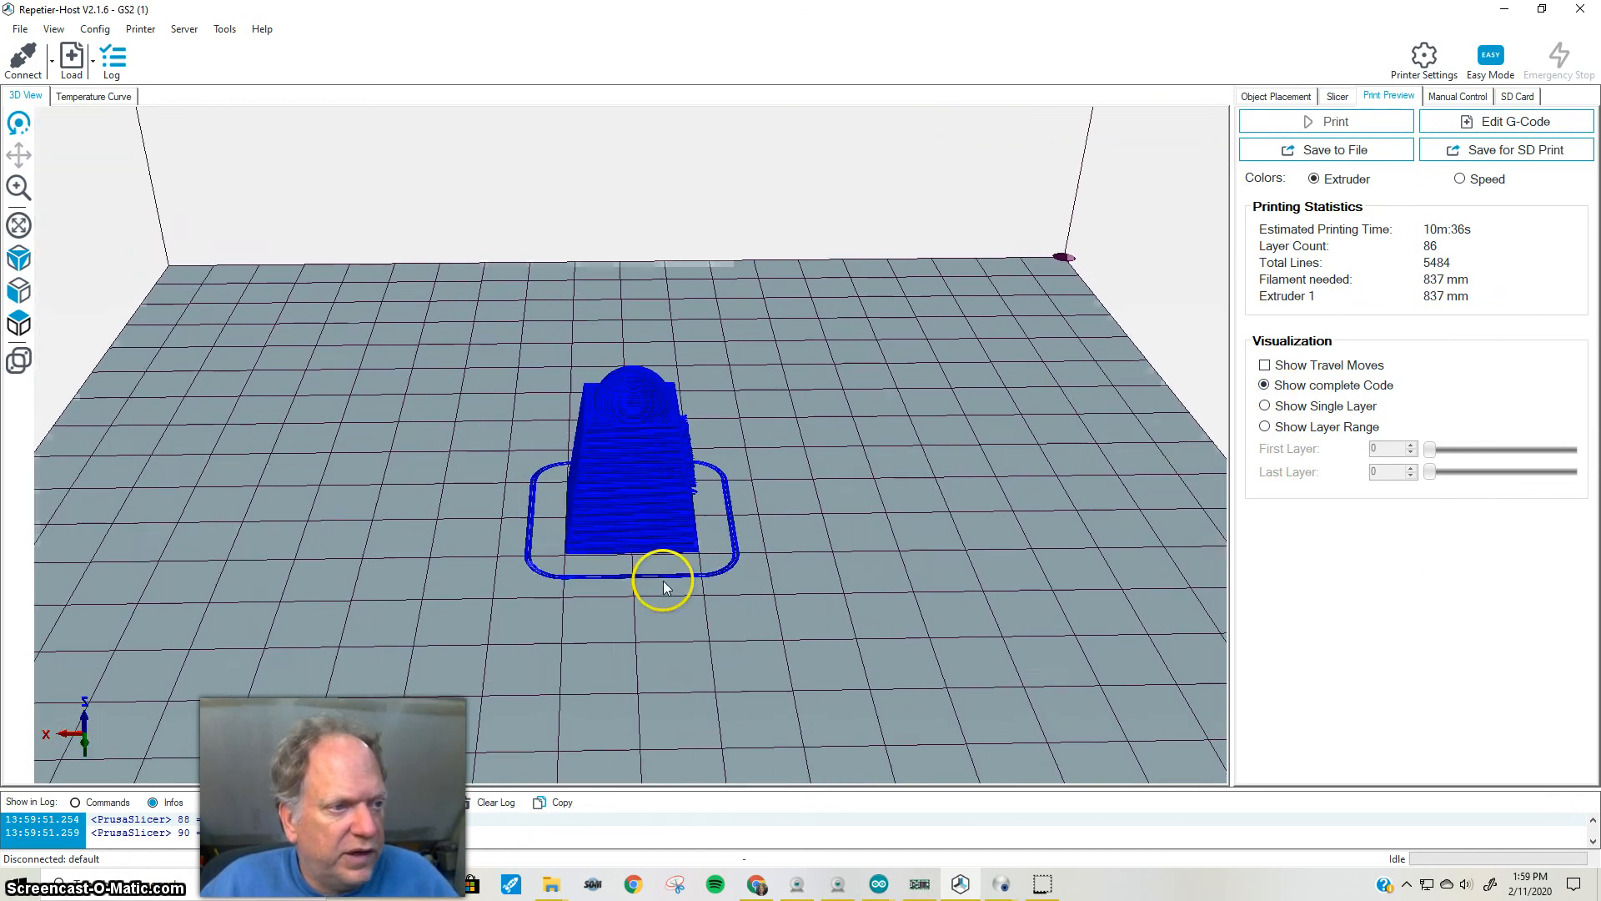
left_click_drag(1001, 637, 815, 593)
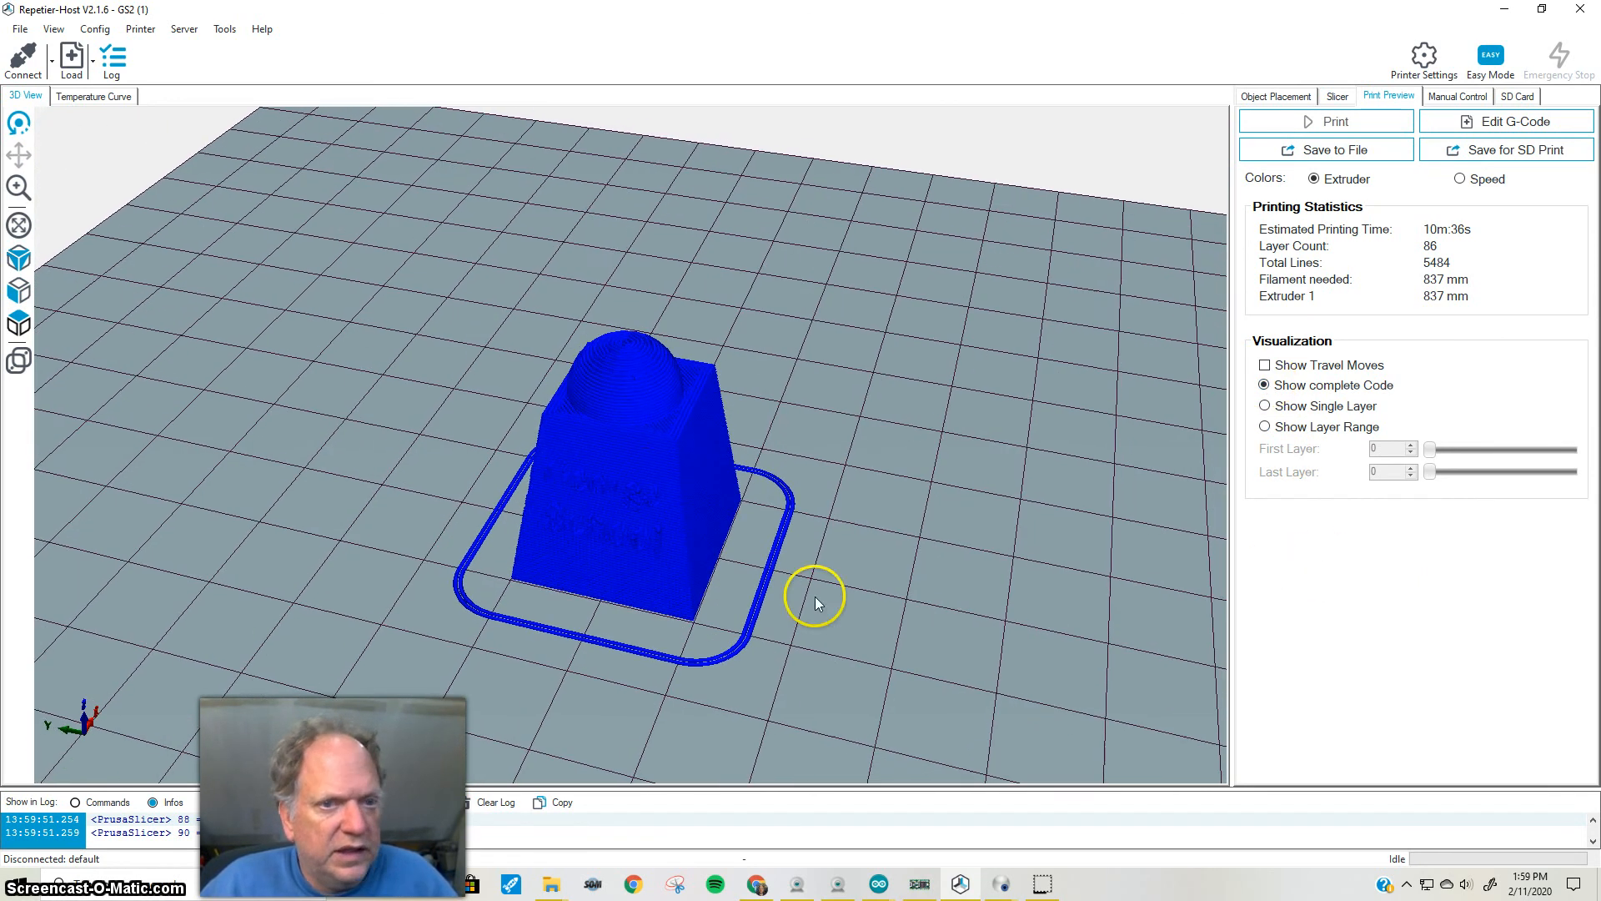
left_click(1277, 407)
left_click_drag(1432, 453, 1580, 464)
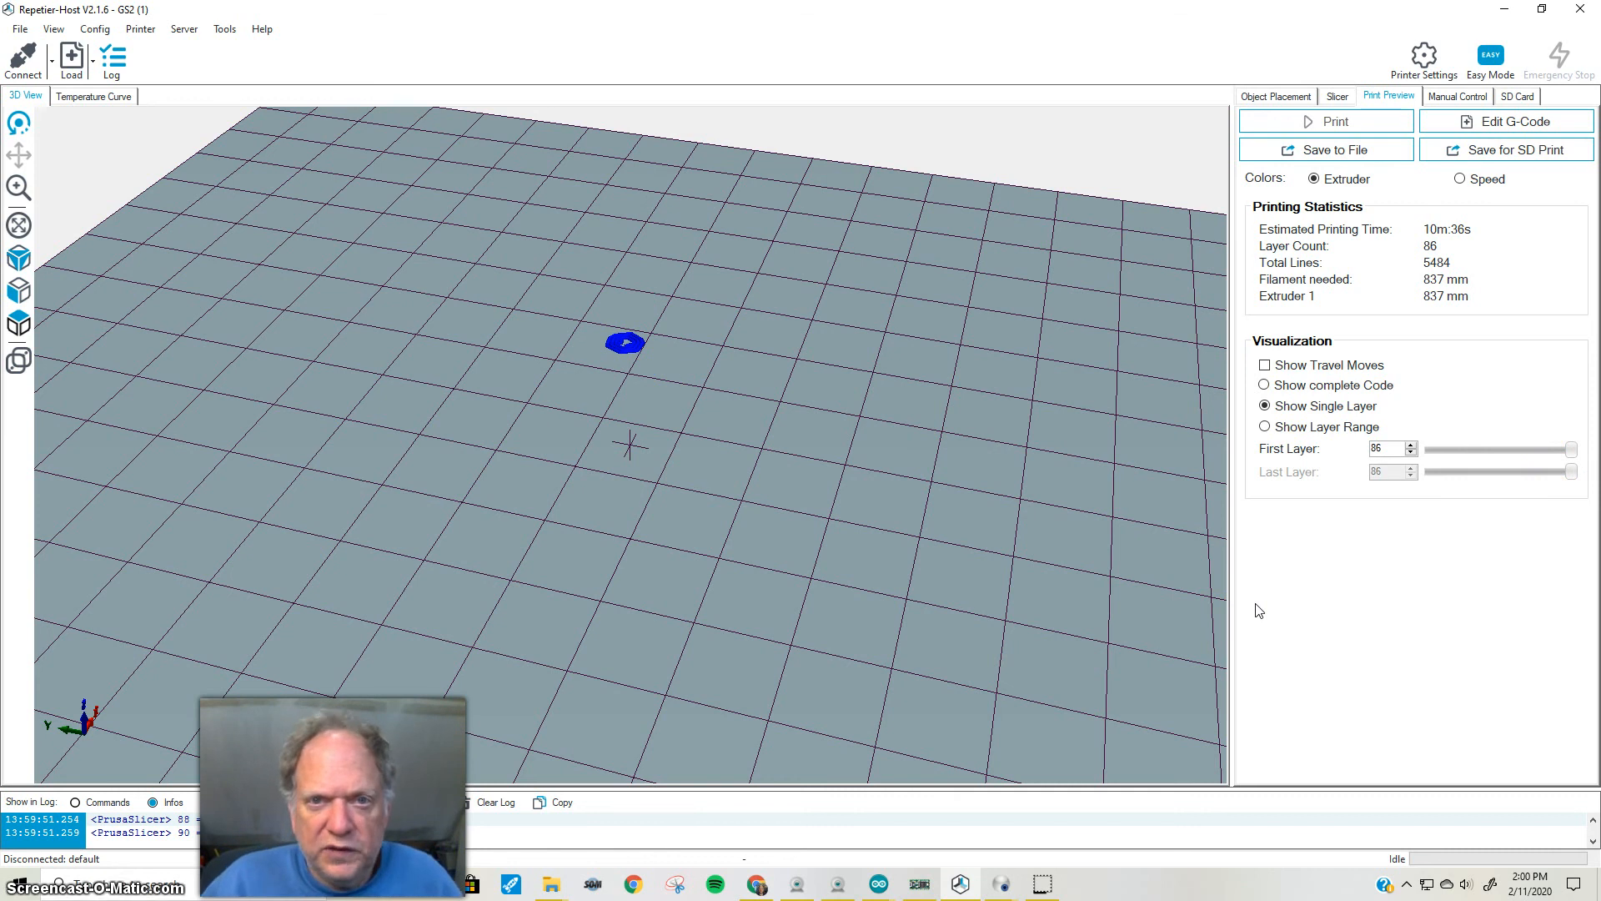
key("alt+p")
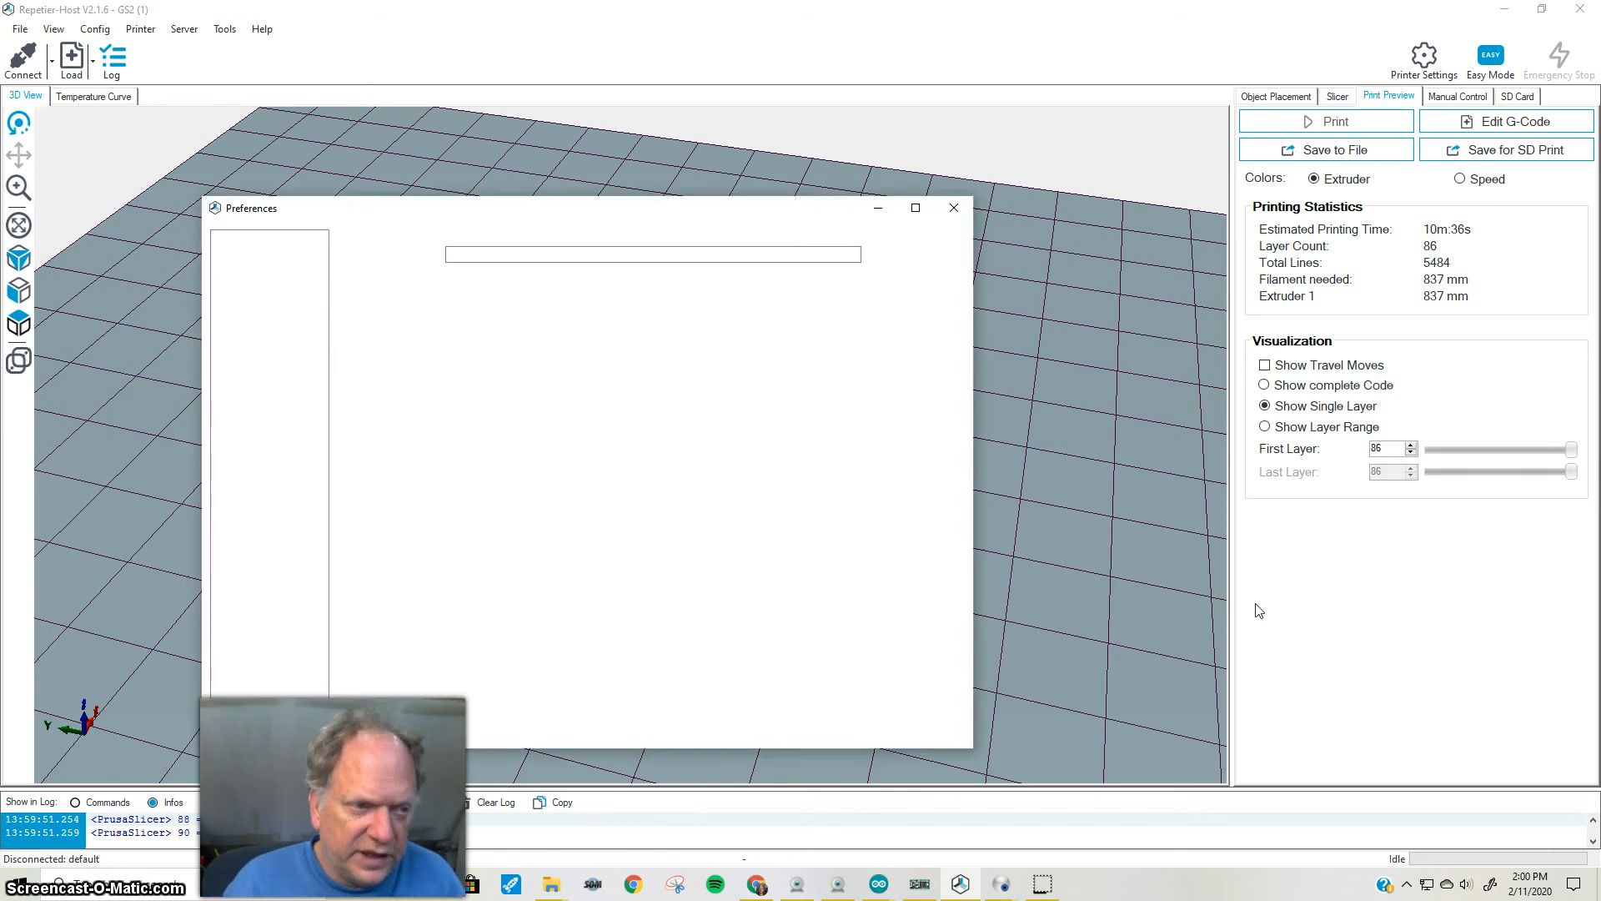